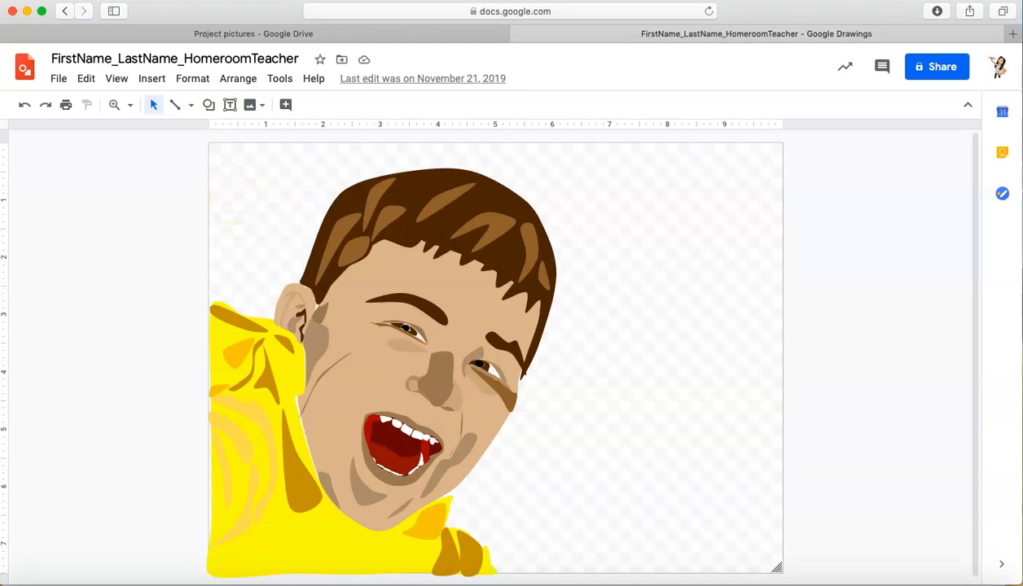
# Create a new Google Drawings file in the Project pictures folder of Google Drive.
pyautogui.click(307, 37)
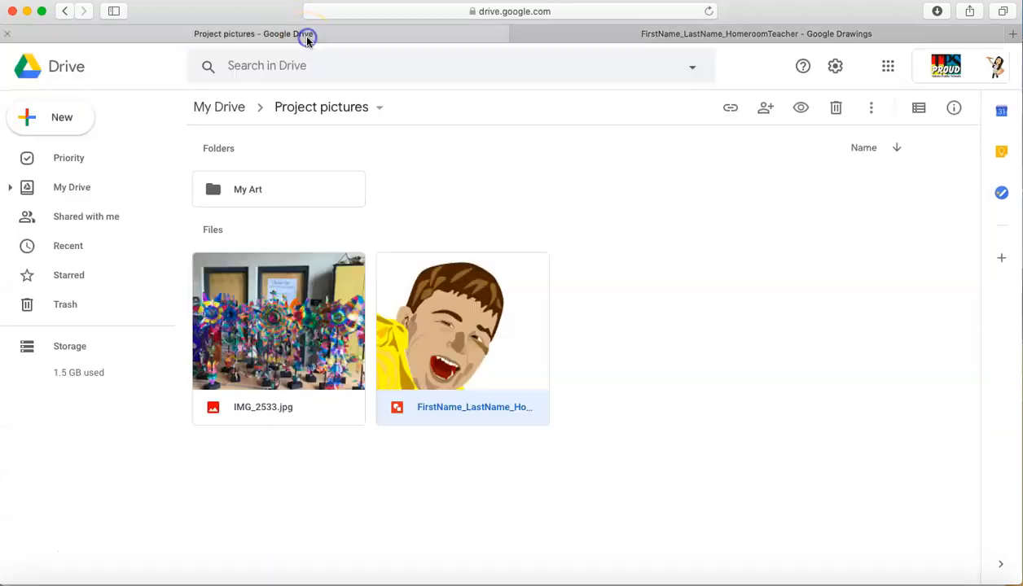
pyautogui.click(74, 114)
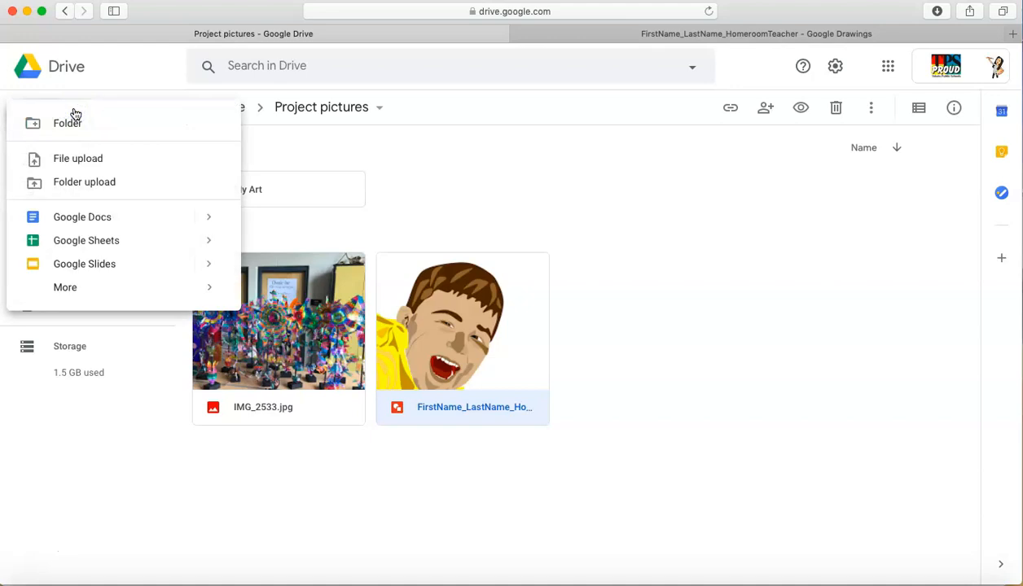
pyautogui.moveTo(71, 294)
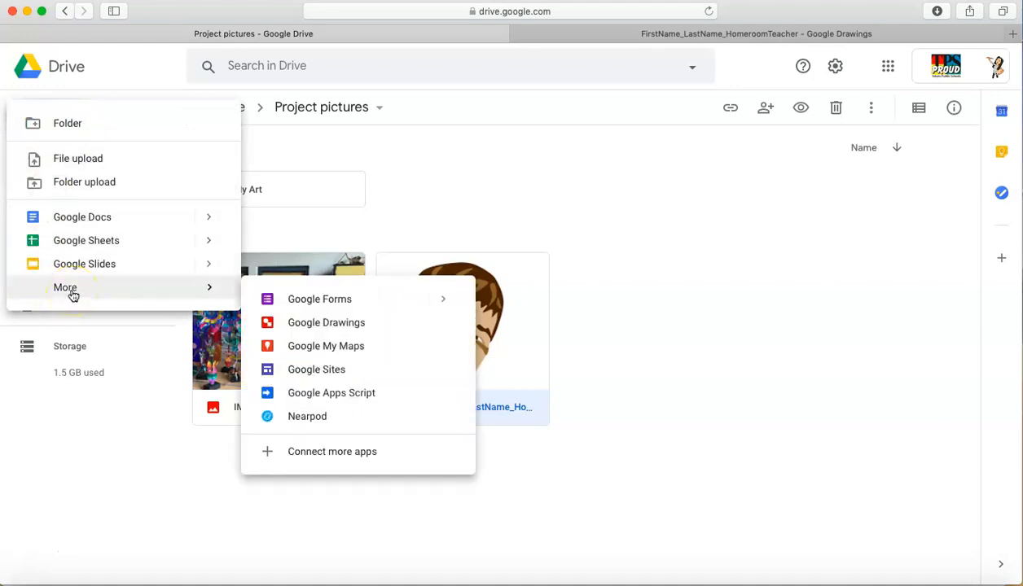
pyautogui.click(291, 330)
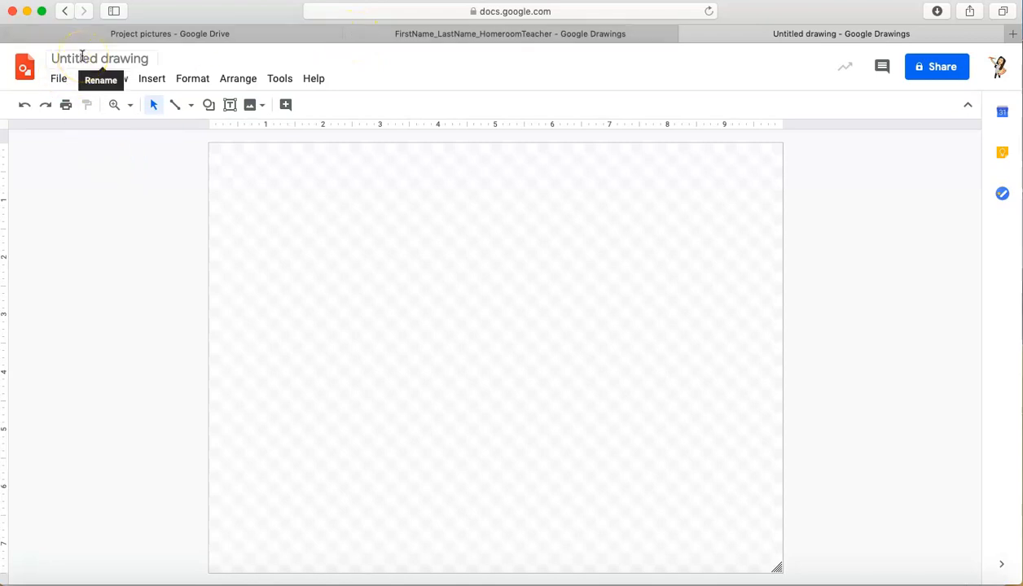
# Rename the drawing as "Digital Portrait Example_" followed by the teacher's name.
pyautogui.click(82, 56)
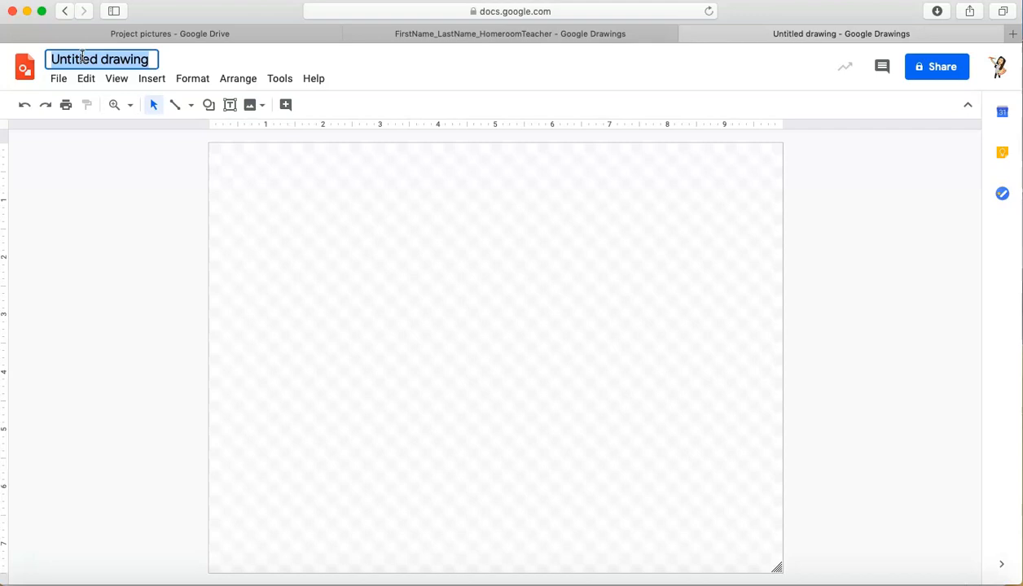
pyautogui.write('Digi')
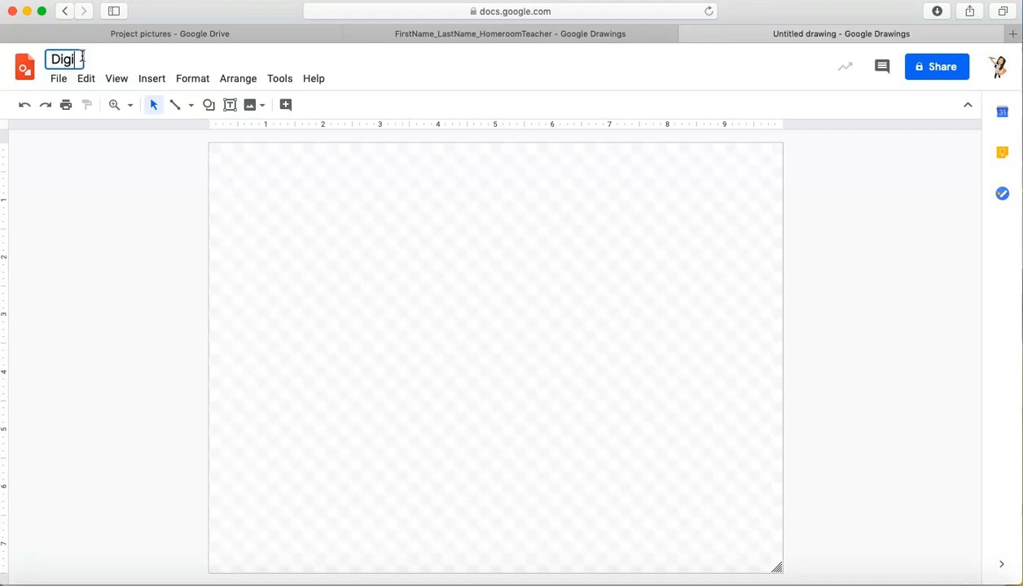
pyautogui.write('tal Portrait Example')
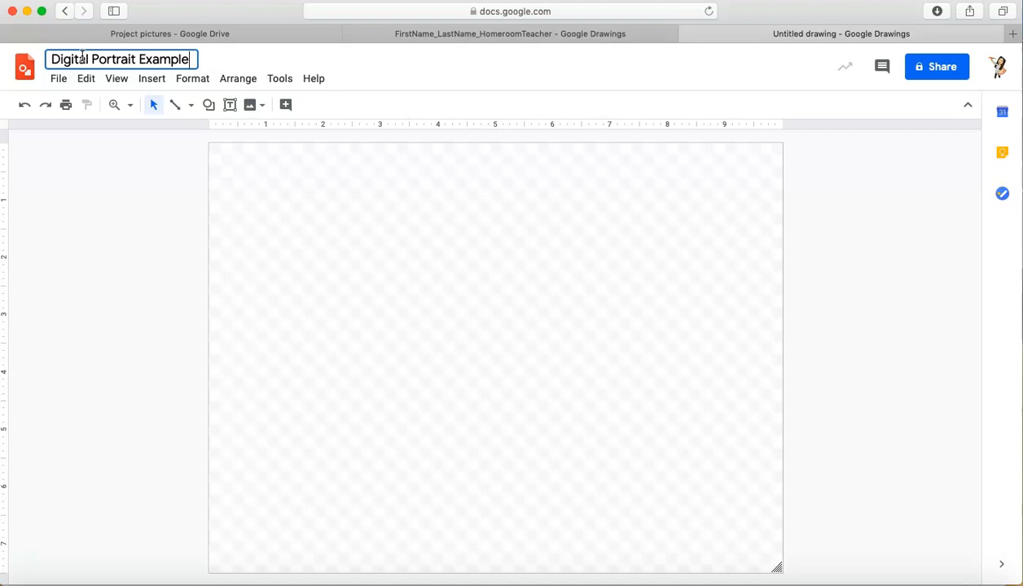
pyautogui.write('_Mrs. Martinez')
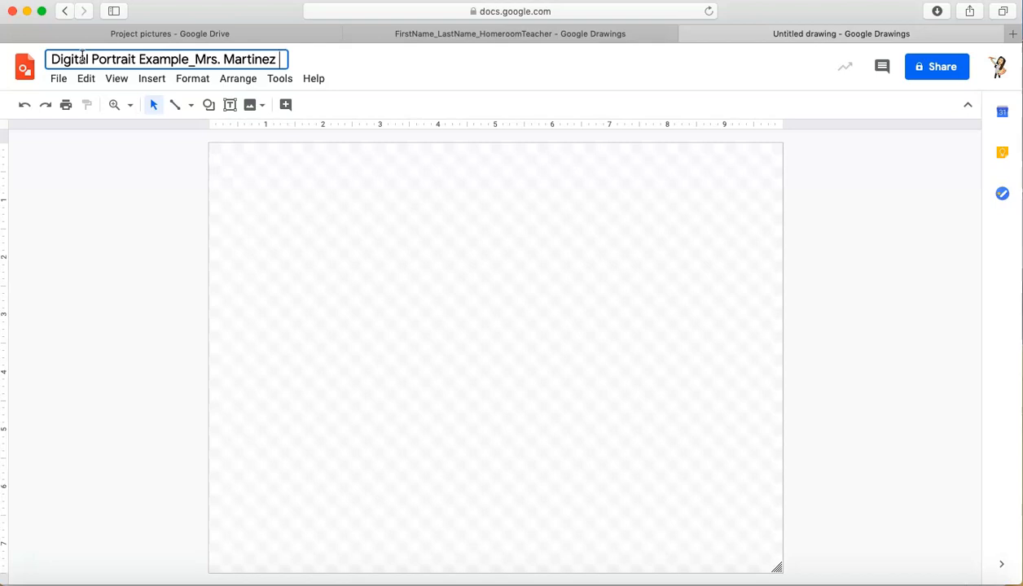
pyautogui.click(52, 206)
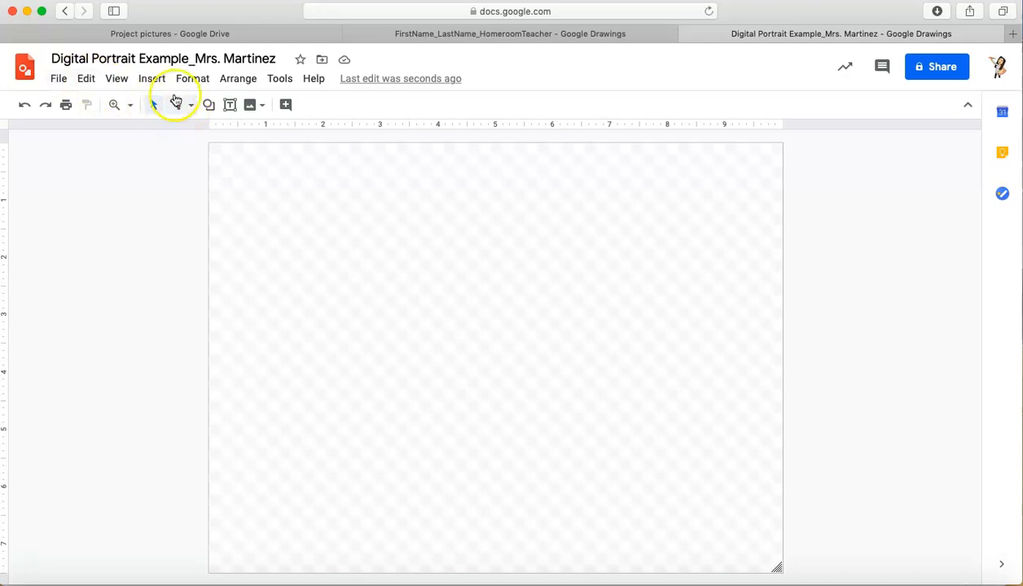
# Insert the portrait photo with the coffee mug from the computer's Desktop folder into the drawing.
pyautogui.click(150, 80)
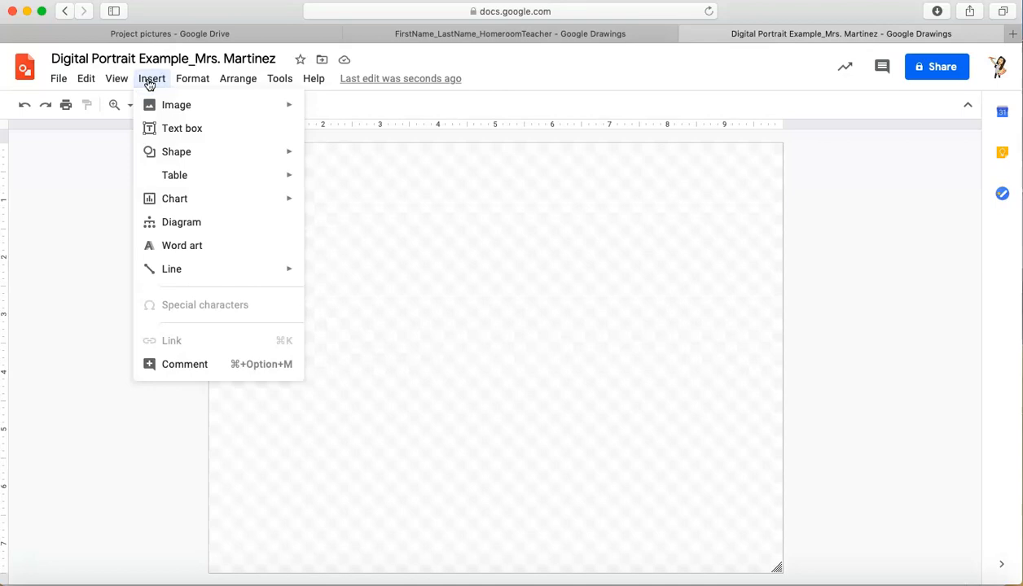
pyautogui.click(151, 103)
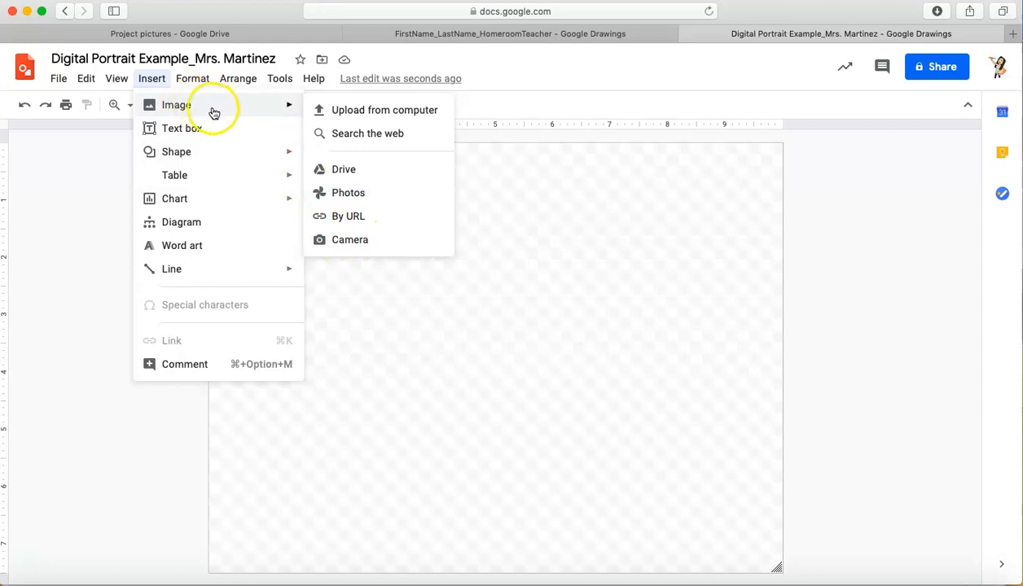
pyautogui.click(362, 114)
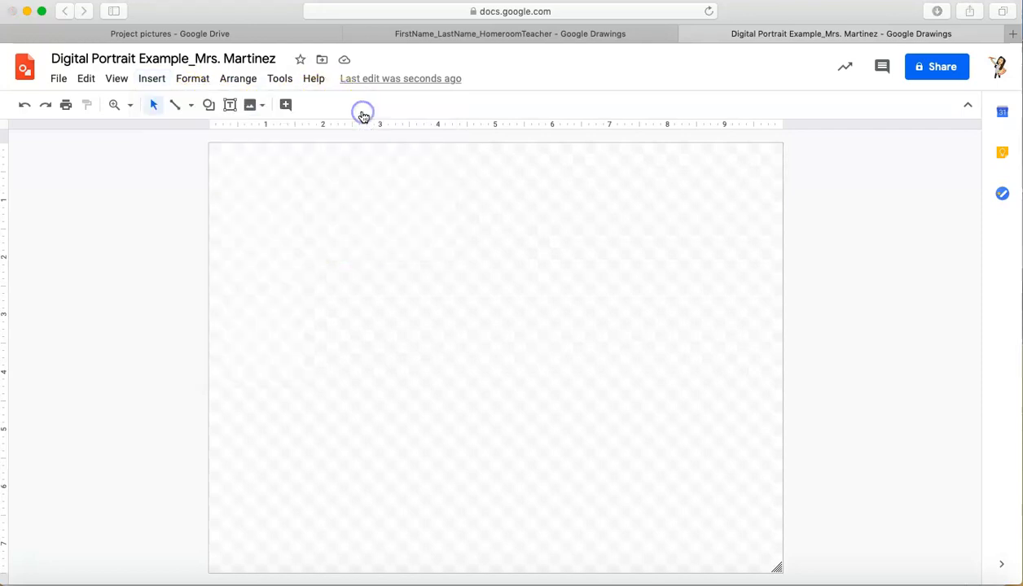
pyautogui.click(145, 109)
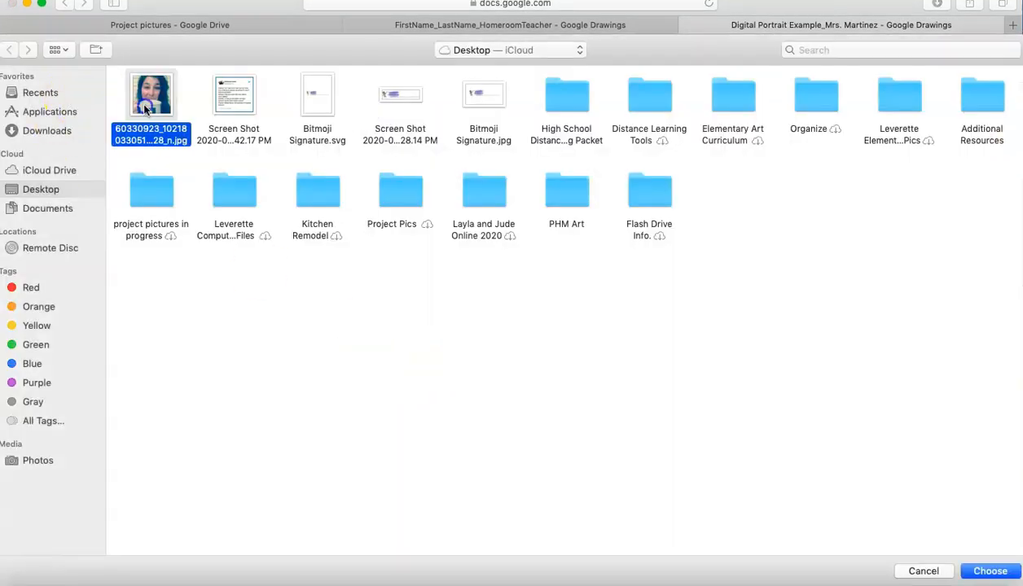
pyautogui.click(145, 110)
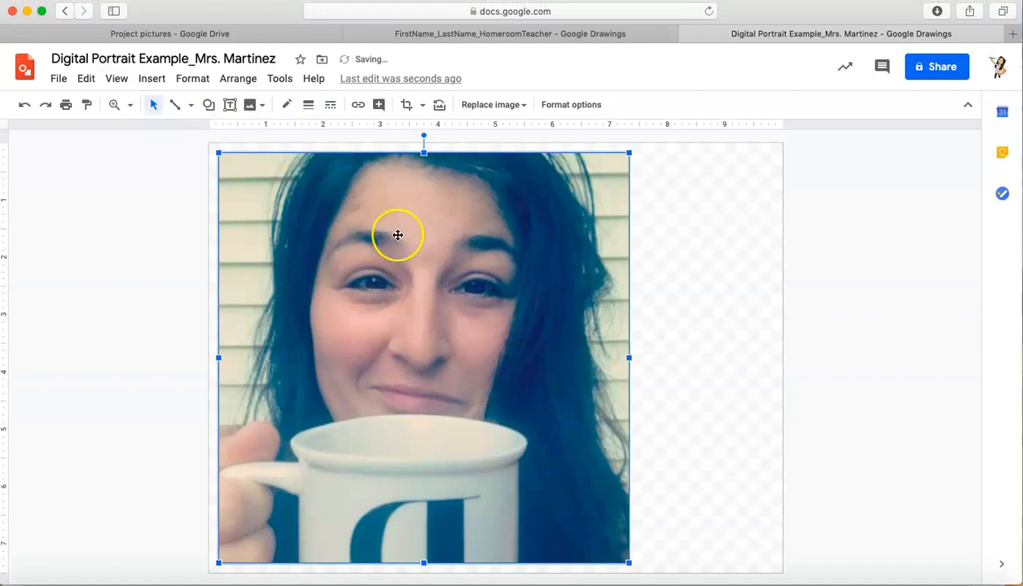
# Enlarge the portrait photo proportionally to the full canvas height and centre it horizontally on the canvas.
pyautogui.moveTo(432, 224); pyautogui.dragTo(507, 233)
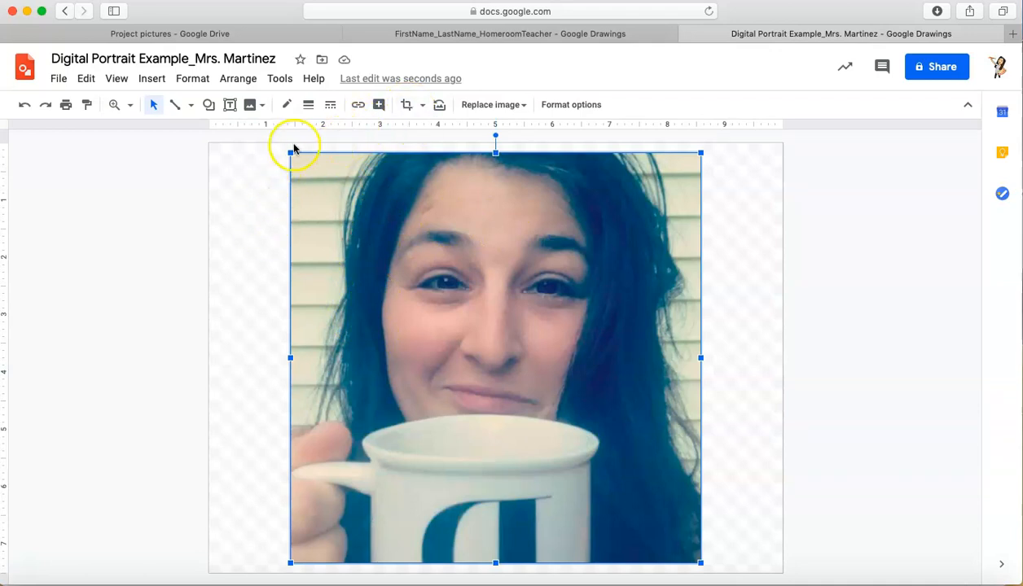
pyautogui.moveTo(290, 152); pyautogui.dragTo(242, 130)
pyautogui.moveTo(241, 564); pyautogui.dragTo(305, 502)
pyautogui.moveTo(483, 299); pyautogui.dragTo(492, 336)
pyautogui.moveTo(295, 549); pyautogui.dragTo(272, 574)
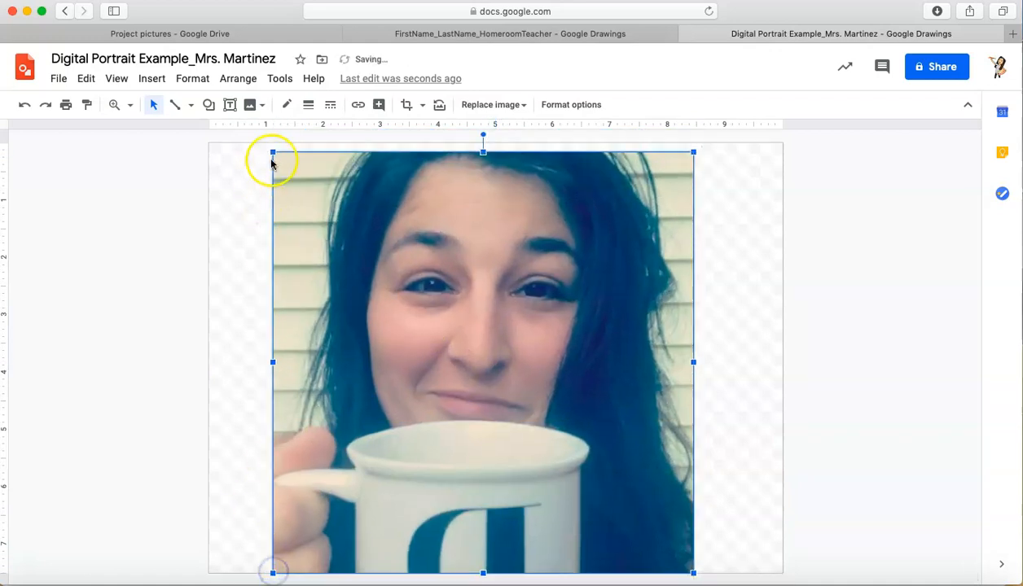
pyautogui.moveTo(272, 154); pyautogui.dragTo(263, 143)
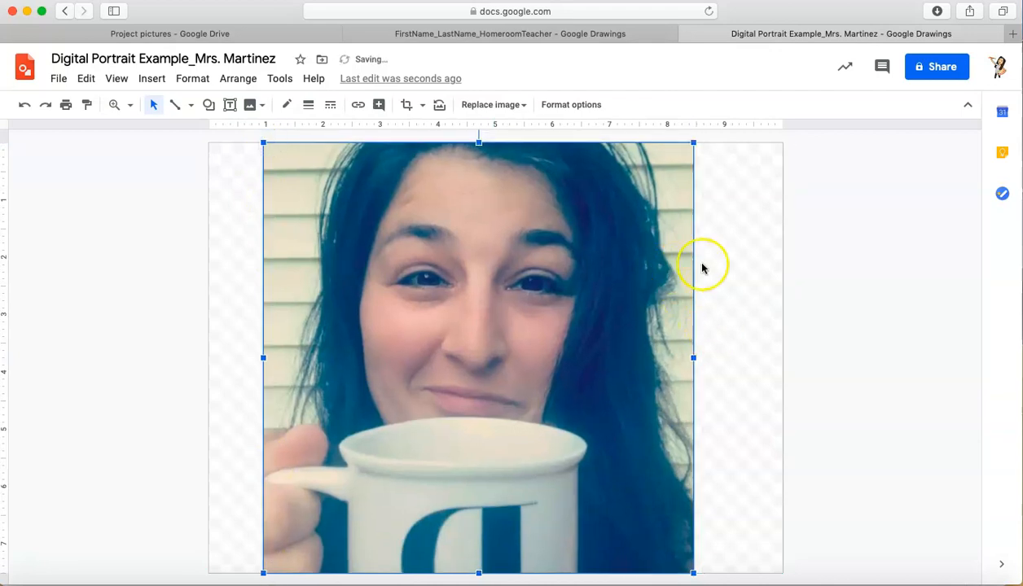
pyautogui.moveTo(591, 263); pyautogui.dragTo(607, 264)
pyautogui.click(337, 274)
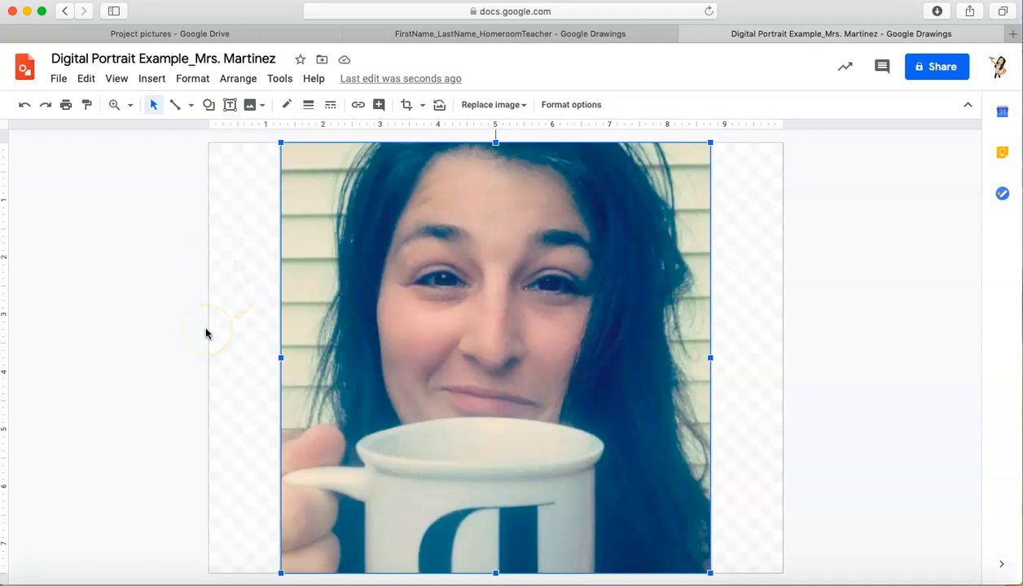
pyautogui.click(235, 296)
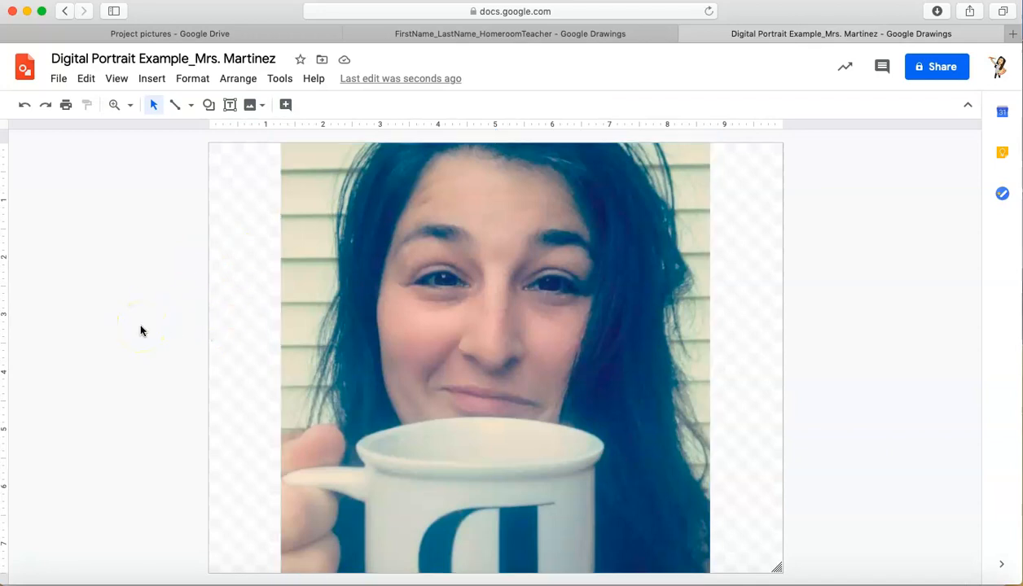
pyautogui.click(467, 240)
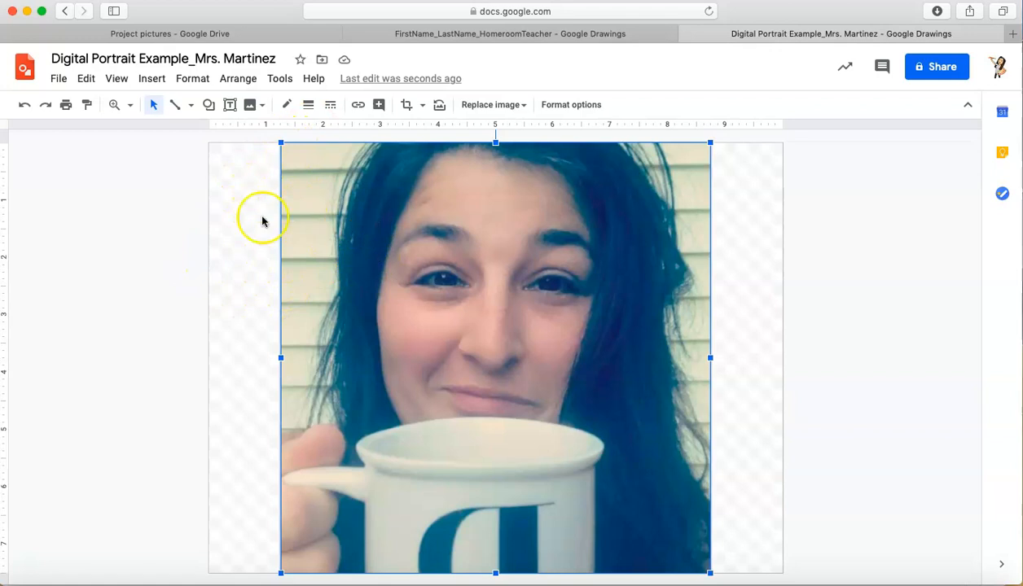
pyautogui.click(152, 114)
pyautogui.moveTo(413, 242)
pyautogui.mouseDown()
pyautogui.moveTo(359, 239)
pyautogui.moveTo(432, 240)
pyautogui.moveTo(399, 251)
pyautogui.mouseUp()
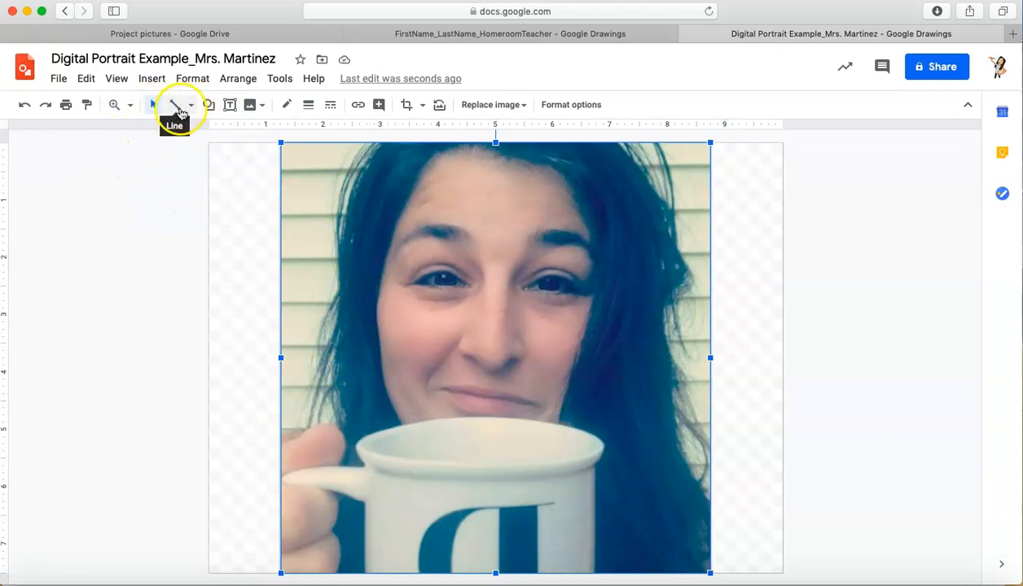
# Trace the mug's oval opening with the Curve tool, placing points along the rim and closing the shape at its starting point.
pyautogui.click(192, 110)
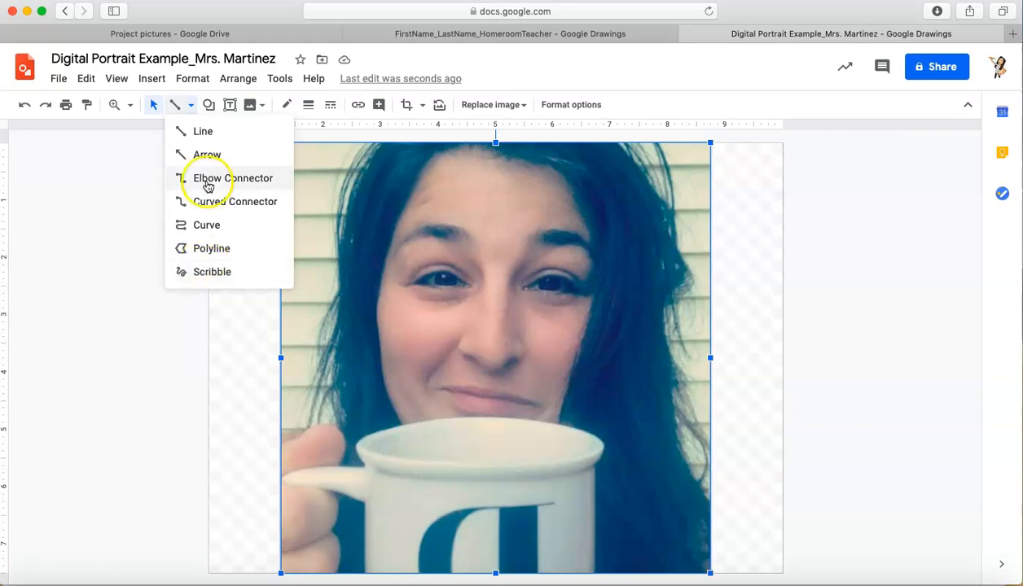
pyautogui.click(205, 228)
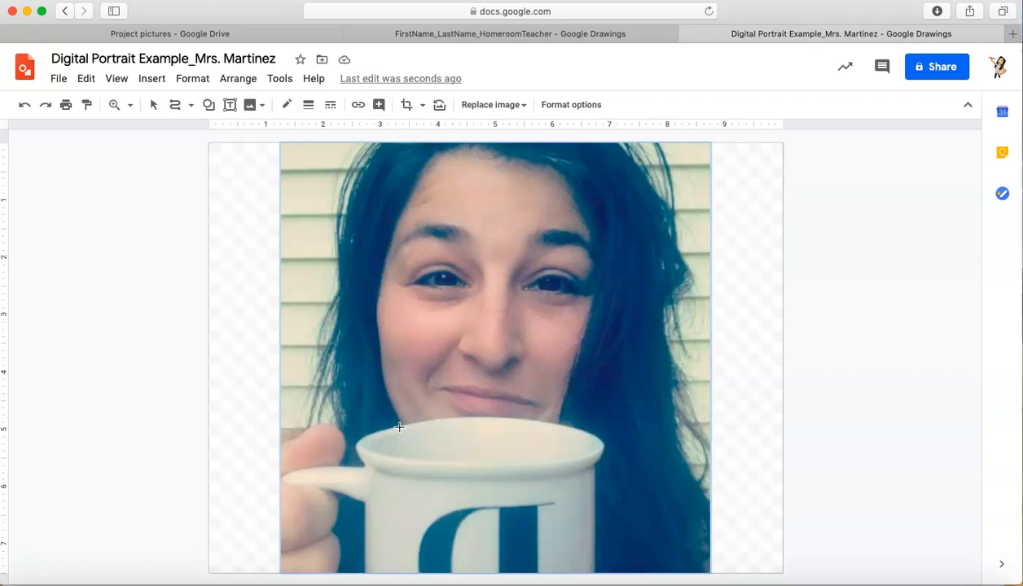
pyautogui.moveTo(400, 427); pyautogui.dragTo(437, 420)
pyautogui.click(477, 417)
pyautogui.click(521, 421)
pyautogui.click(557, 425)
pyautogui.click(580, 430)
pyautogui.click(598, 448)
pyautogui.click(562, 461)
pyautogui.click(523, 463)
pyautogui.click(483, 465)
pyautogui.click(439, 464)
pyautogui.click(387, 457)
pyautogui.click(357, 444)
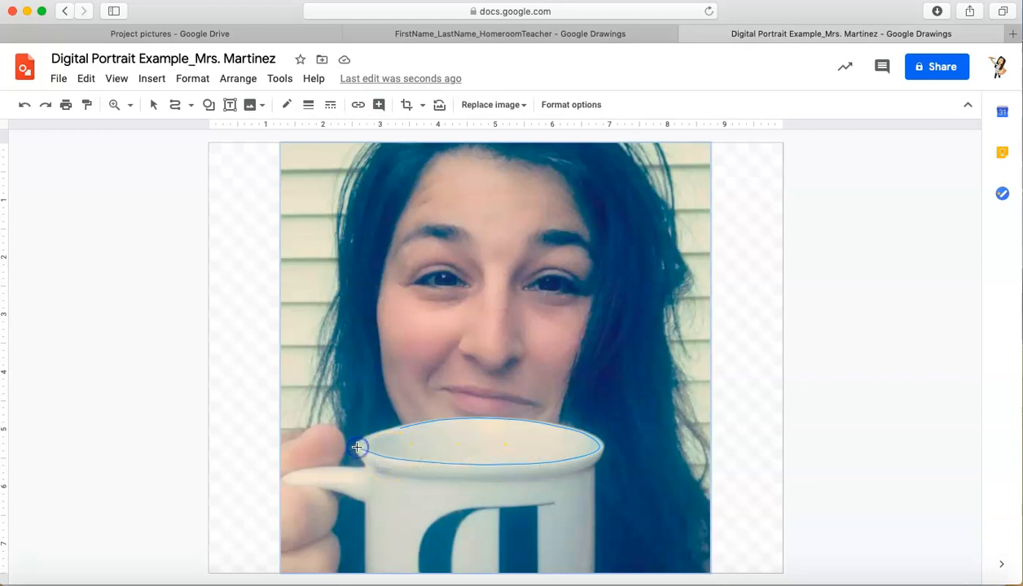
pyautogui.click(399, 427)
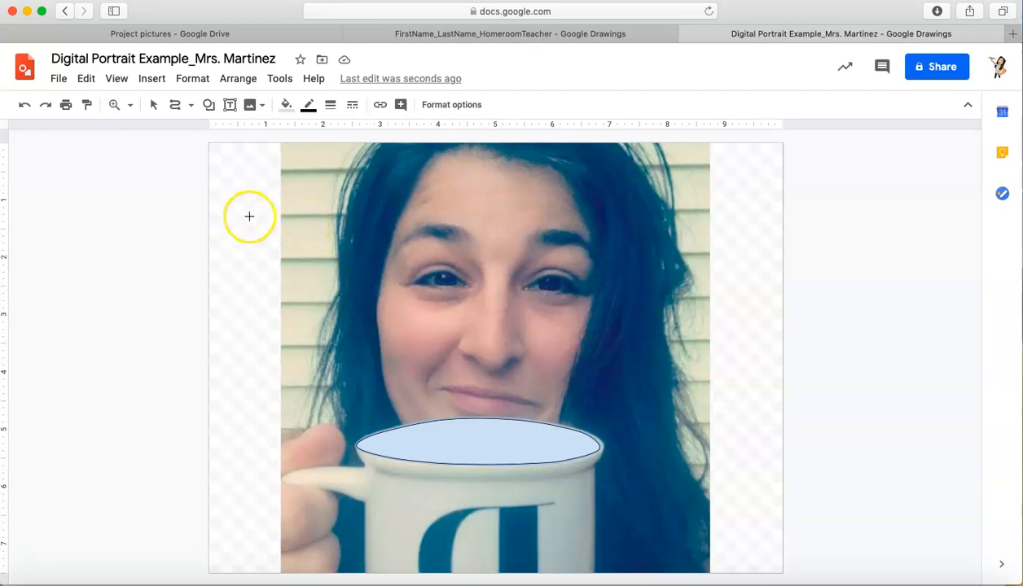
pyautogui.moveTo(299, 197); pyautogui.dragTo(292, 257)
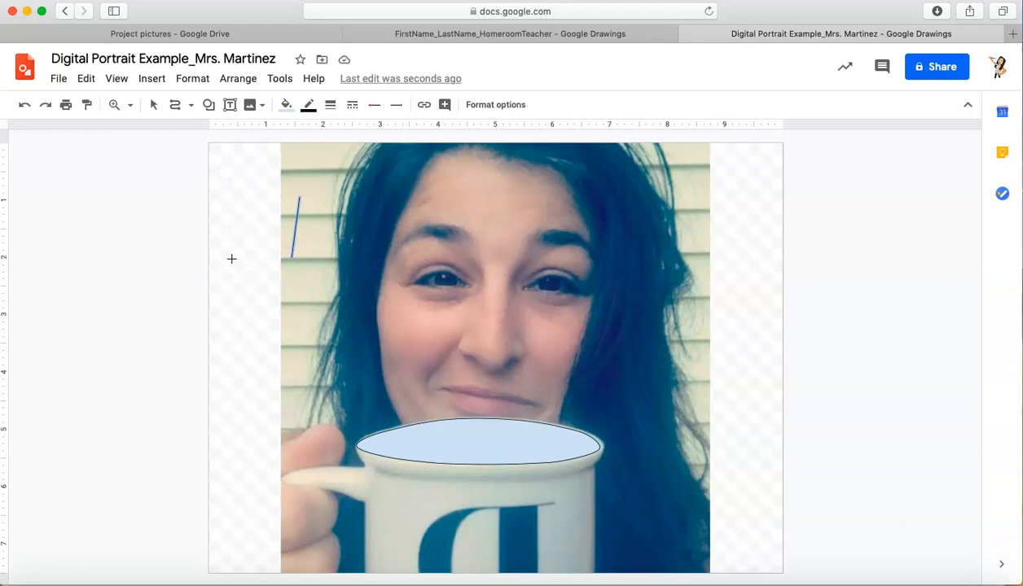
pyautogui.click(154, 104)
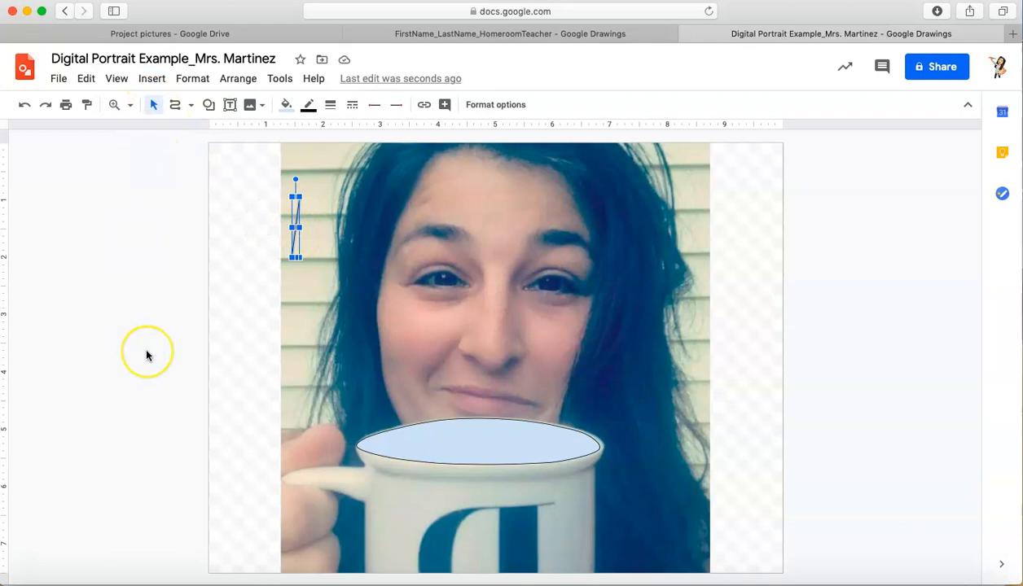
pyautogui.press('BackSpace')
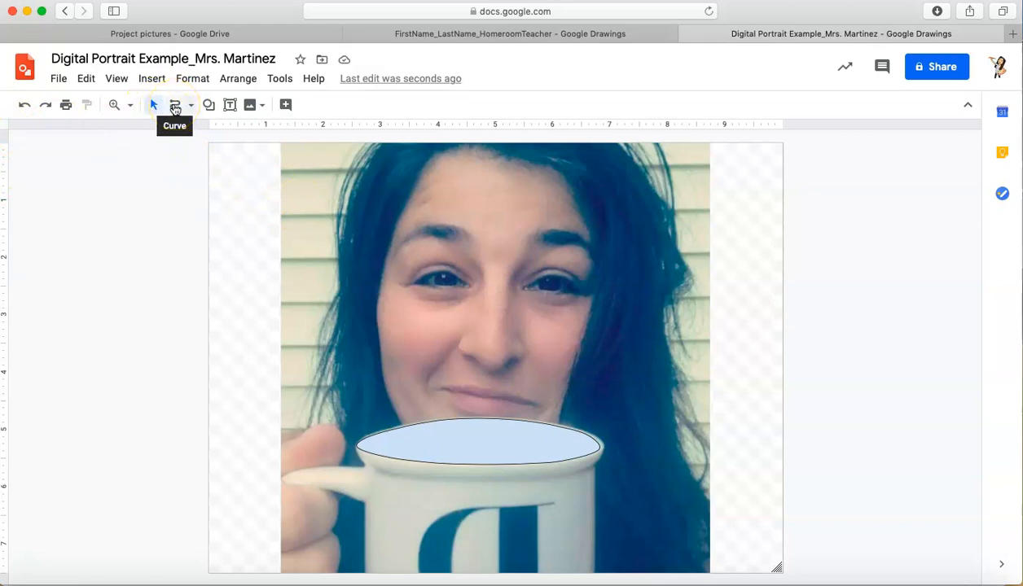
# Draw a closed teardrop-like shape with the Curve tool across the photo's upper-left edge.
pyautogui.click(175, 105)
pyautogui.click(174, 105)
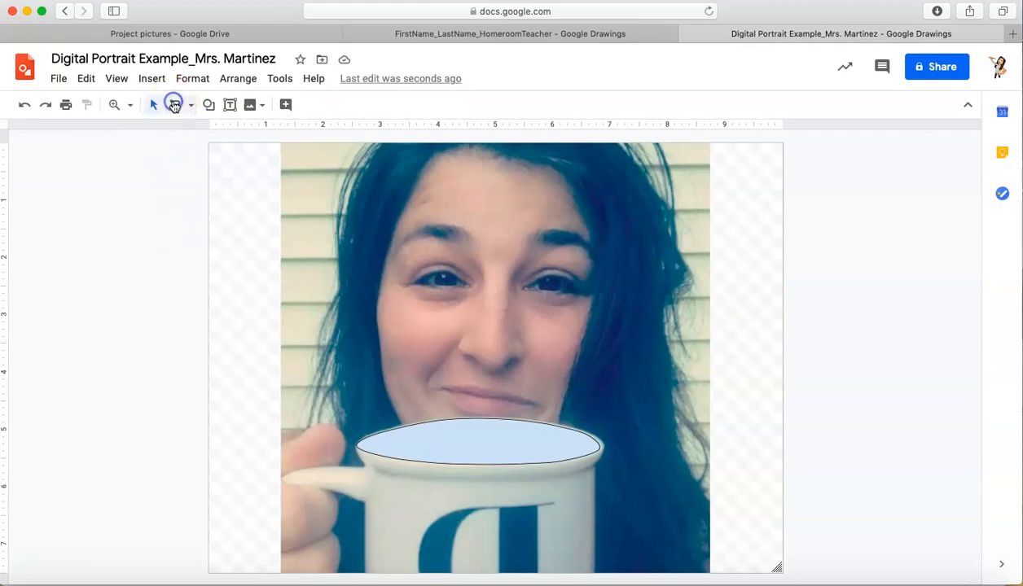
pyautogui.click(173, 105)
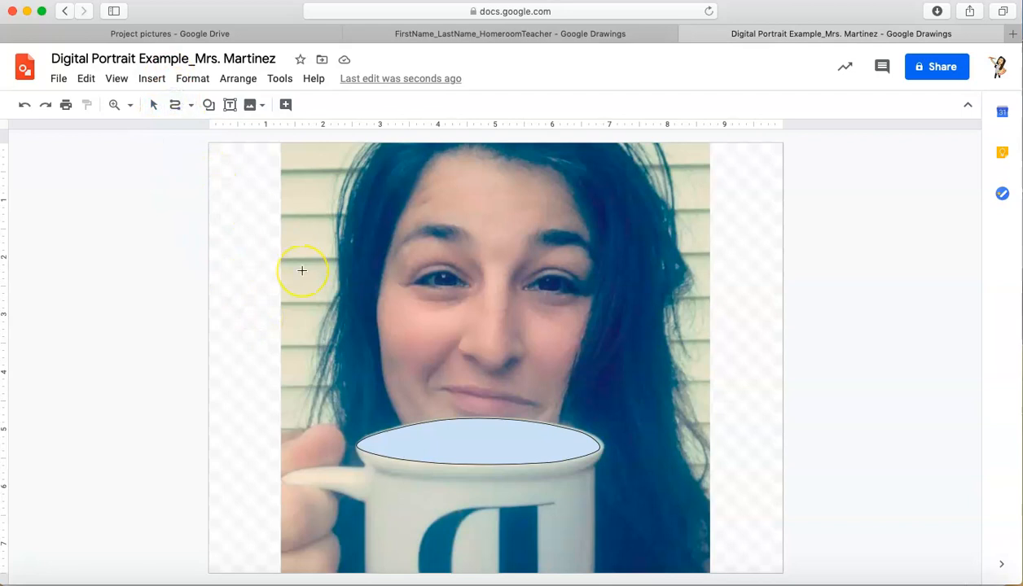
pyautogui.click(313, 221)
pyautogui.click(313, 222)
pyautogui.click(298, 300)
pyautogui.click(246, 221)
pyautogui.click(278, 180)
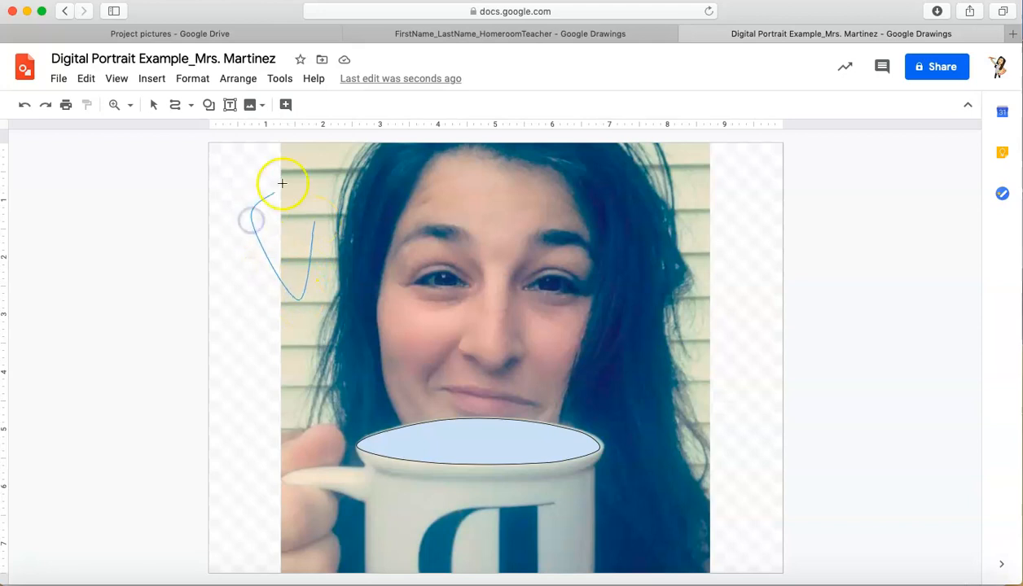
pyautogui.click(313, 221)
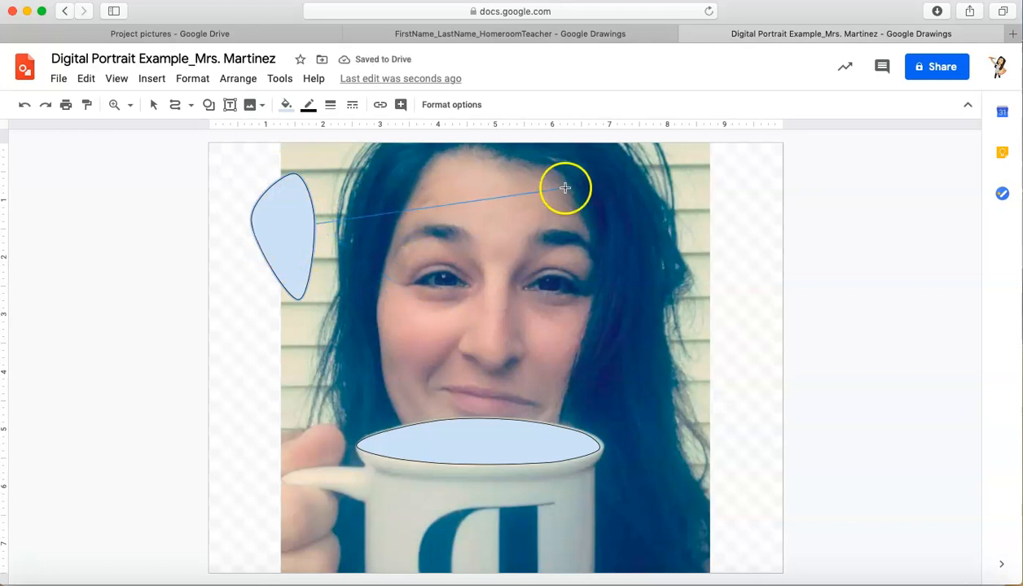
pyautogui.click(672, 181)
pyautogui.click(672, 181)
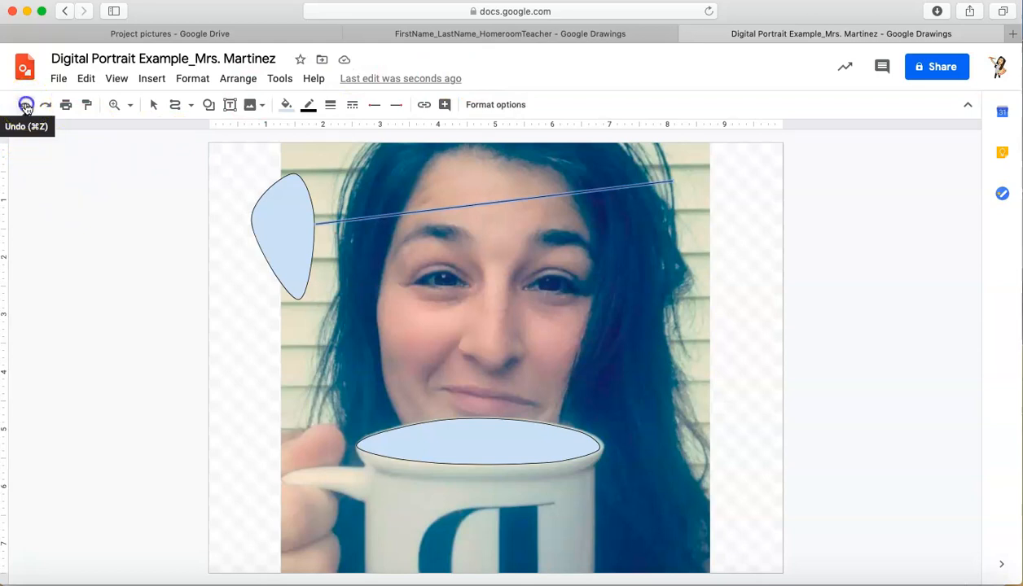
pyautogui.click(26, 106)
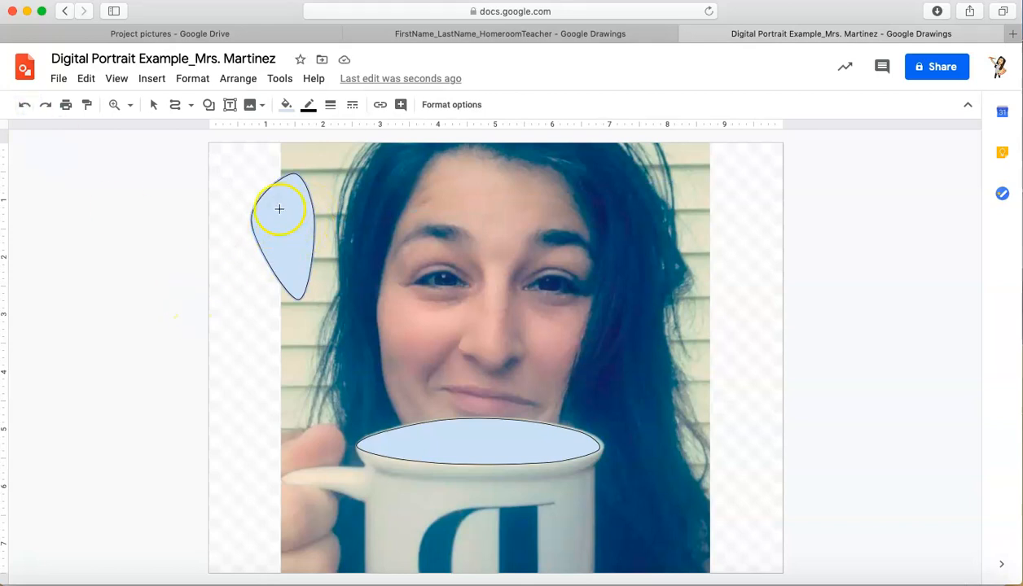
# Delete the practice teardrop shape over the photo's upper-left edge.
pyautogui.click(159, 106)
pyautogui.click(248, 205)
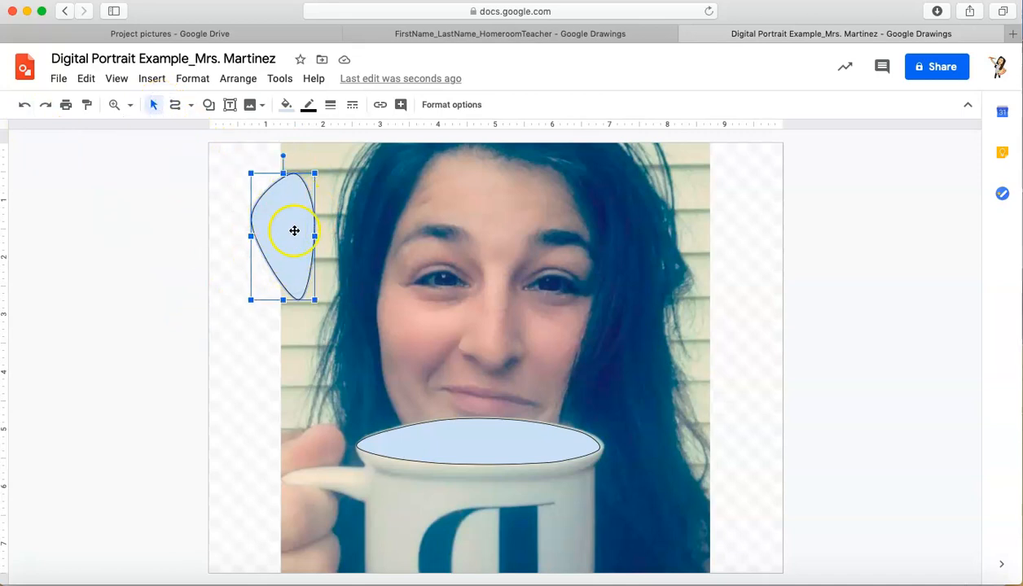
pyautogui.press('Delete')
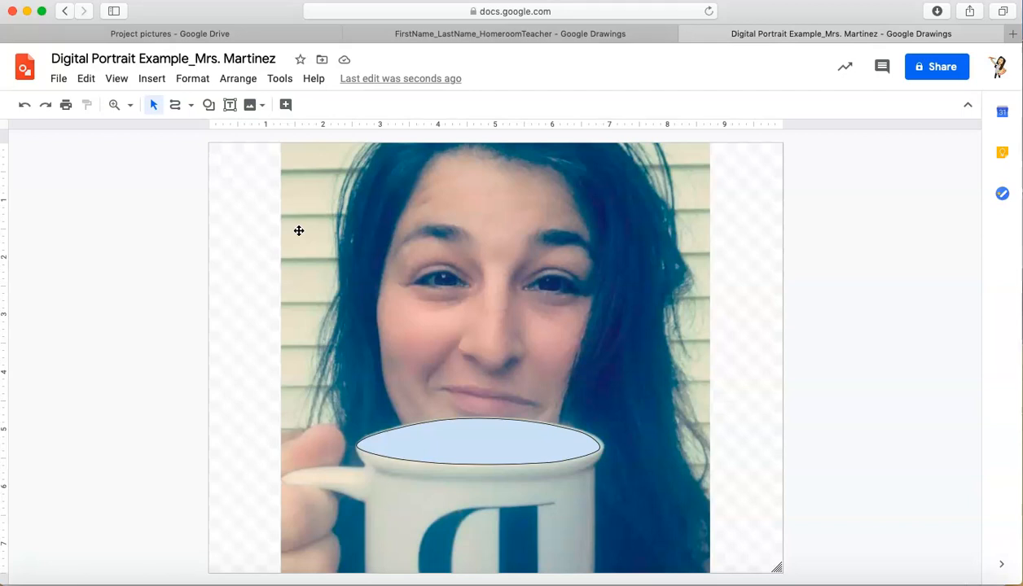
# Trace the eyebrow on the photo's left side with the Curve tool at 200% zoom, closing the shape at its inner end.
pyautogui.click(130, 106)
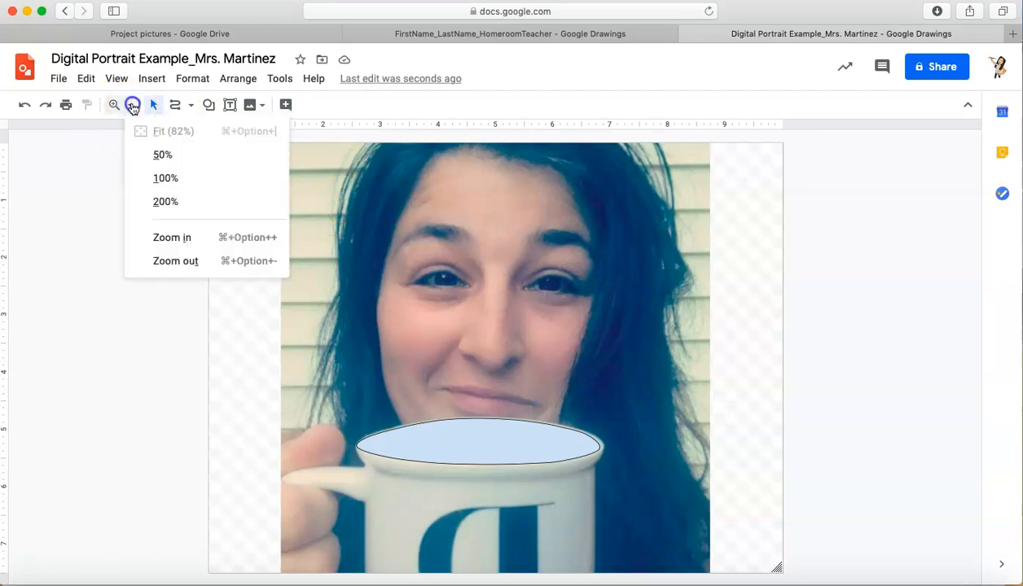
pyautogui.click(155, 201)
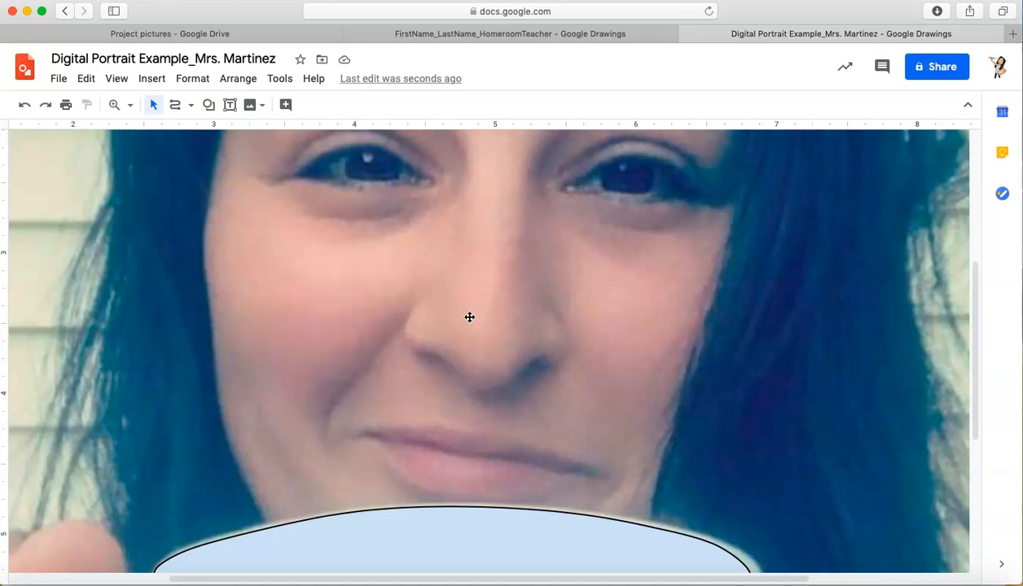
pyautogui.scroll(-5, 731, 290)
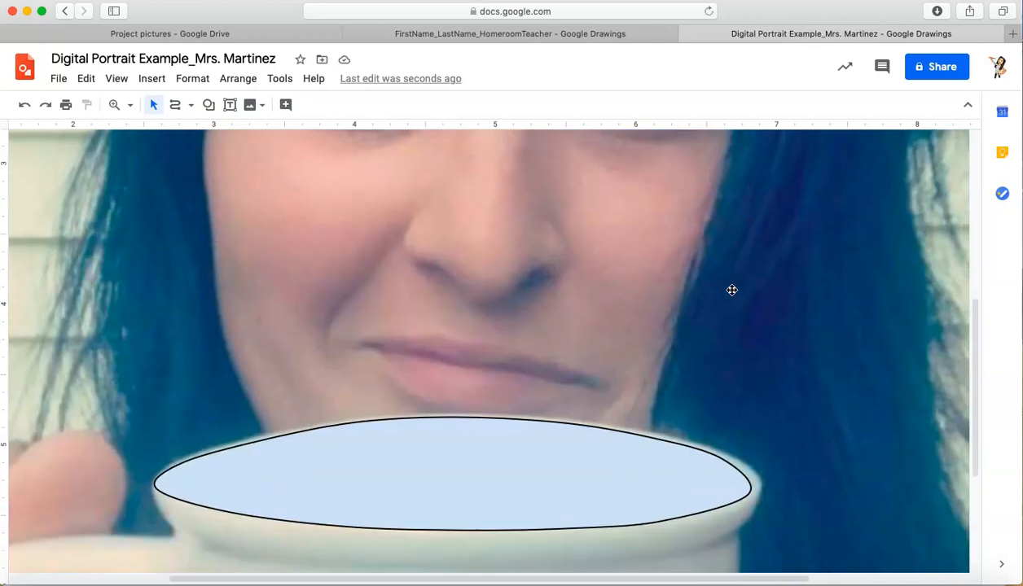
pyautogui.scroll(10, 730, 281)
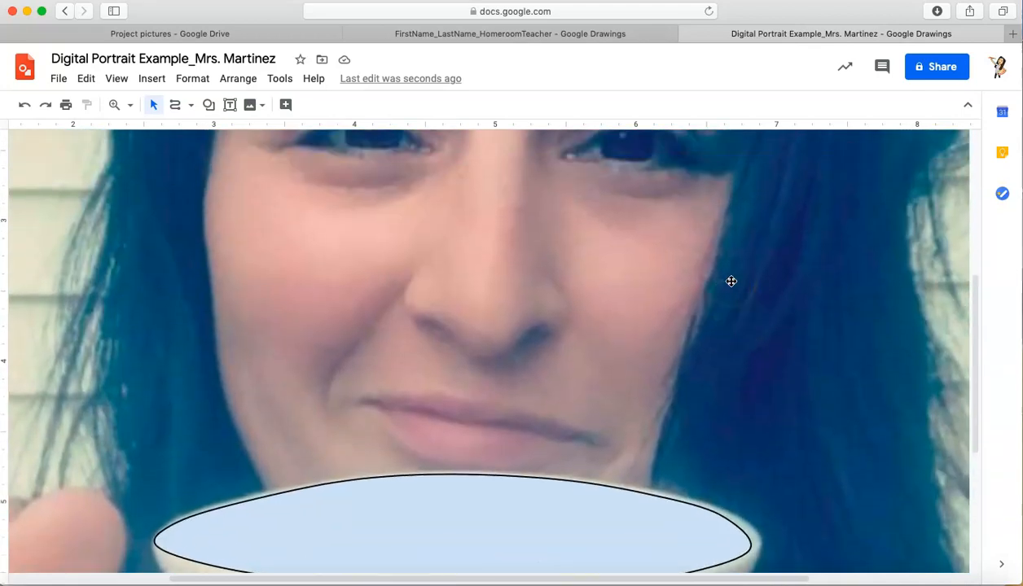
pyautogui.hscroll(-5, 731, 281)
pyautogui.hscroll(5, 730, 281)
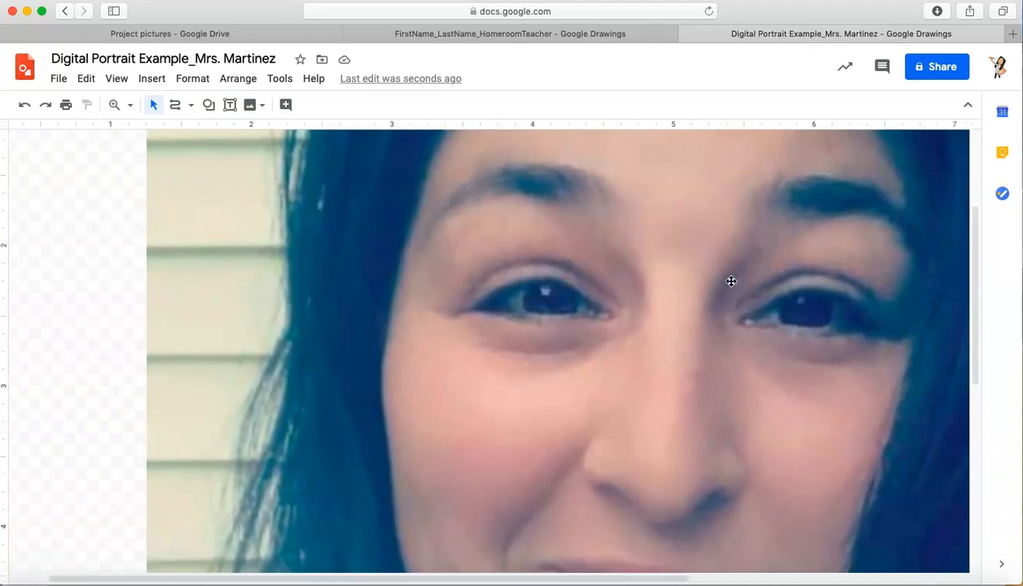
pyautogui.scroll(3, 730, 281)
pyautogui.scroll(-2, 731, 281)
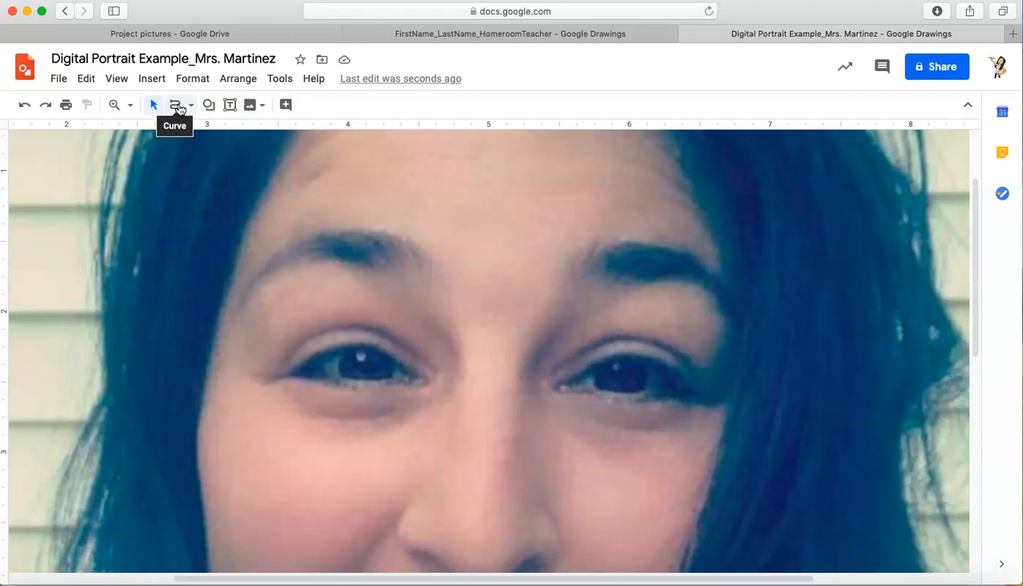
pyautogui.click(177, 107)
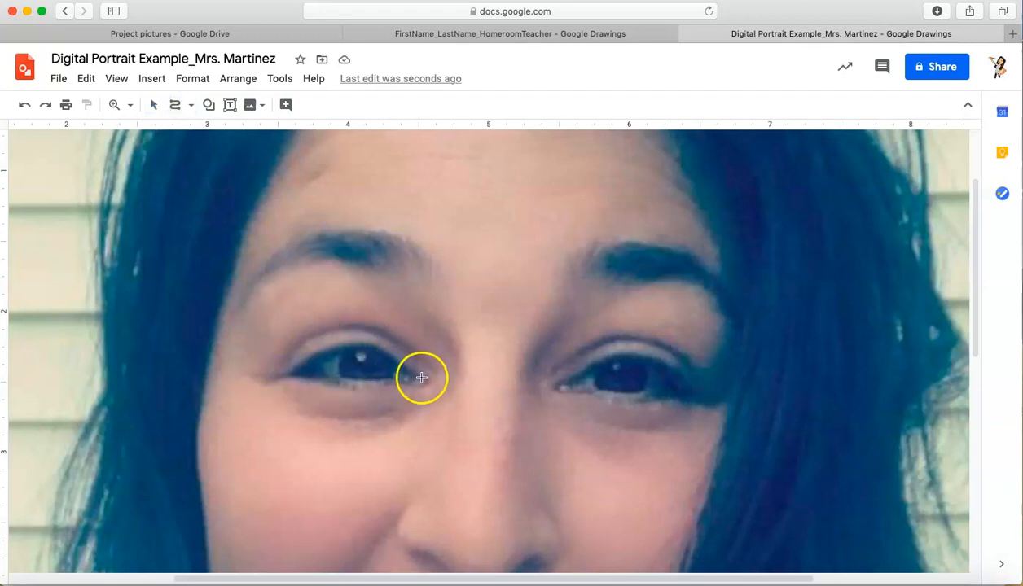
pyautogui.click(423, 259)
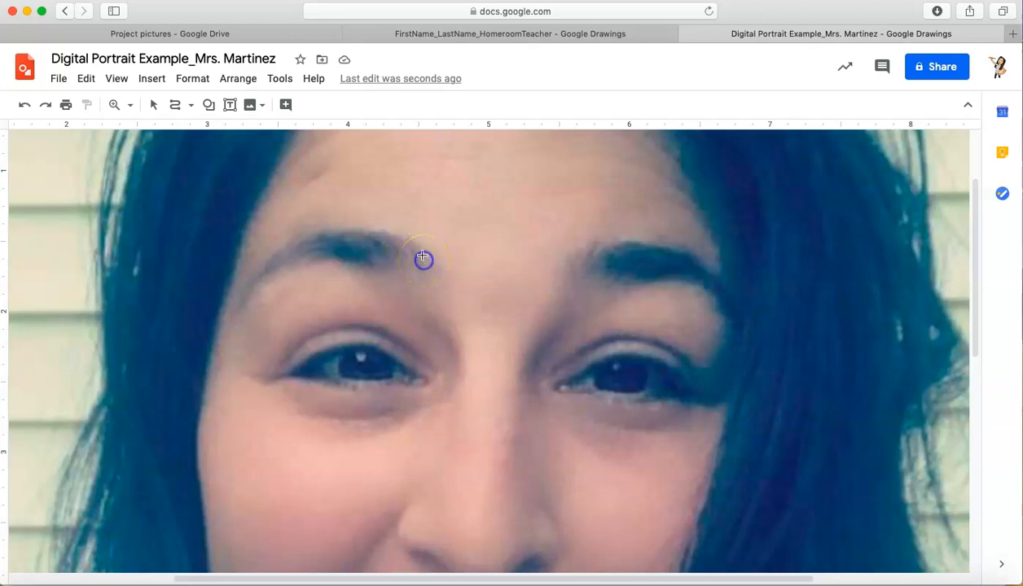
pyautogui.click(407, 238)
pyautogui.click(385, 233)
pyautogui.click(364, 228)
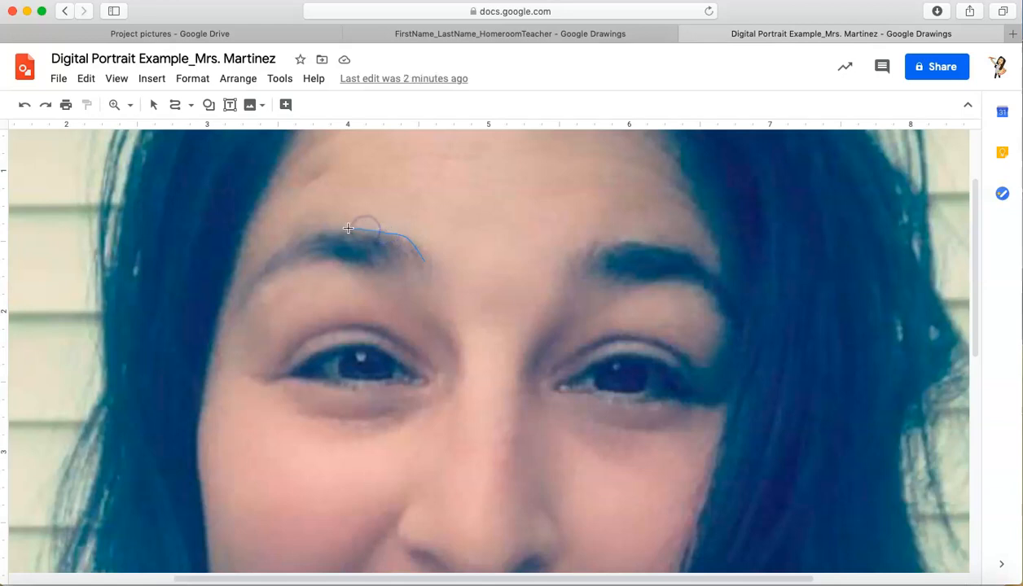
pyautogui.click(345, 227)
pyautogui.click(320, 230)
pyautogui.click(297, 236)
pyautogui.click(273, 252)
pyautogui.click(261, 269)
pyautogui.click(246, 289)
pyautogui.click(242, 299)
pyautogui.click(256, 284)
pyautogui.click(279, 268)
pyautogui.click(298, 258)
pyautogui.click(326, 251)
pyautogui.click(381, 276)
pyautogui.click(421, 262)
pyautogui.click(466, 304)
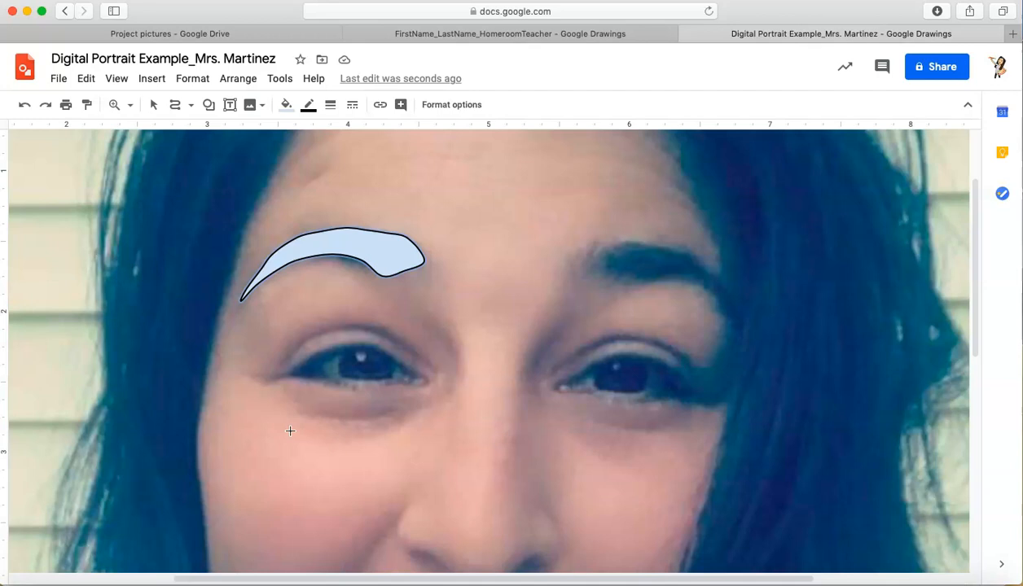
# Trace the upper eyelid of the photo's left eye as a closed crescent with the Curve tool.
pyautogui.click(437, 320)
pyautogui.click(431, 369)
pyautogui.click(173, 105)
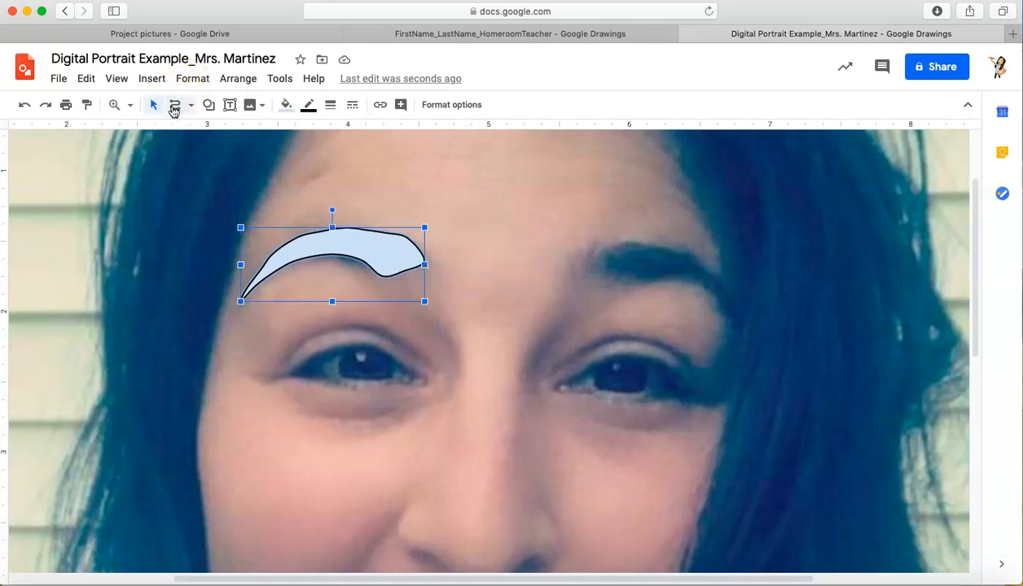
pyautogui.click(173, 107)
pyautogui.click(175, 106)
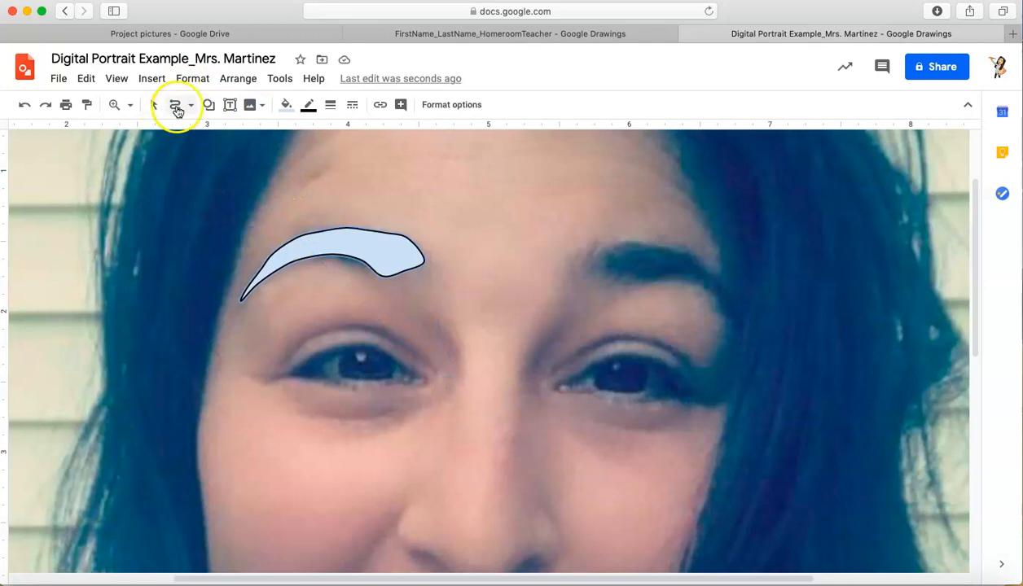
pyautogui.click(176, 105)
pyautogui.click(176, 106)
pyautogui.click(251, 255)
pyautogui.click(428, 364)
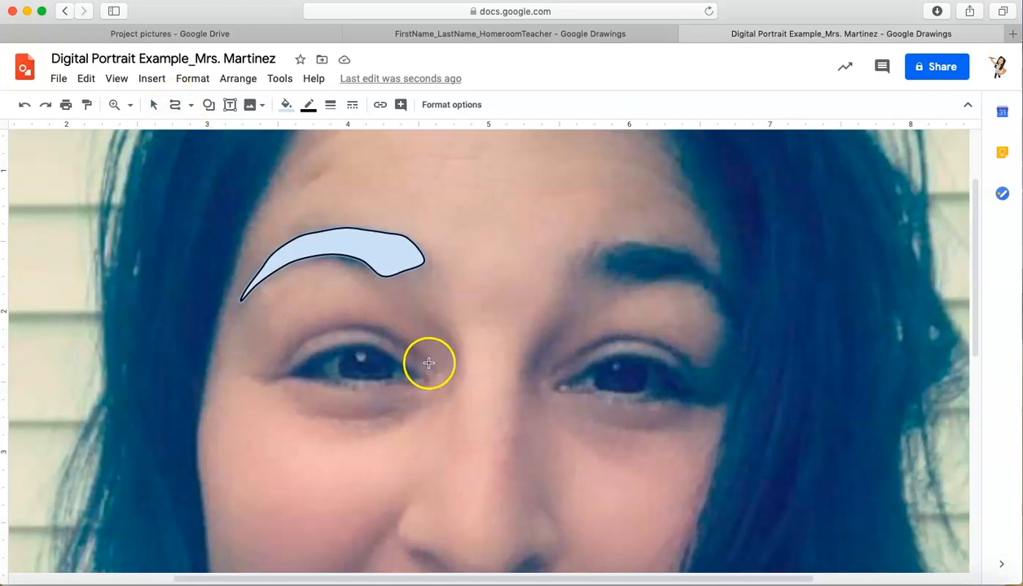
pyautogui.click(416, 350)
pyautogui.click(396, 337)
pyautogui.click(372, 327)
pyautogui.click(345, 323)
pyautogui.click(310, 328)
pyautogui.click(283, 357)
pyautogui.click(272, 368)
pyautogui.click(262, 371)
pyautogui.click(286, 376)
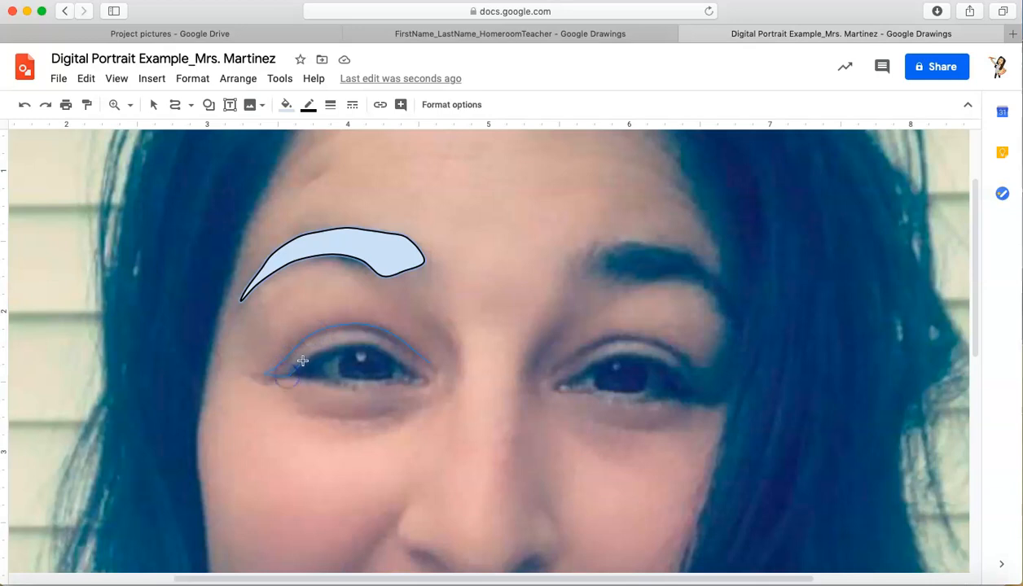
pyautogui.click(329, 341)
pyautogui.click(364, 340)
pyautogui.click(391, 352)
pyautogui.doubleClick(429, 367)
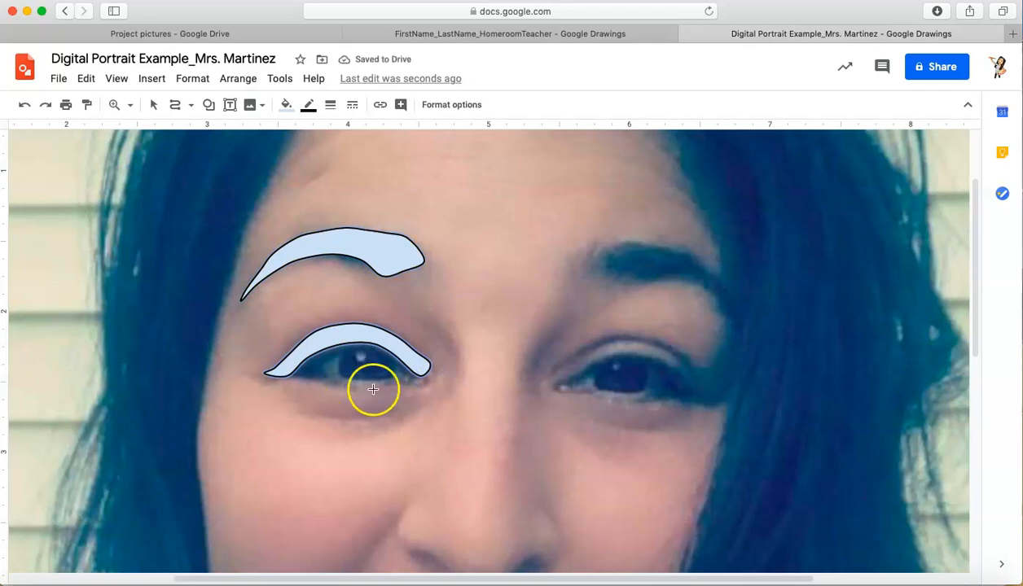
# Trace the hooked shadow above the left eye's inner corner as a closed curve shape beside the eyelid crescent.
pyautogui.click(431, 363)
pyautogui.click(445, 373)
pyautogui.click(457, 356)
pyautogui.click(452, 338)
pyautogui.click(429, 316)
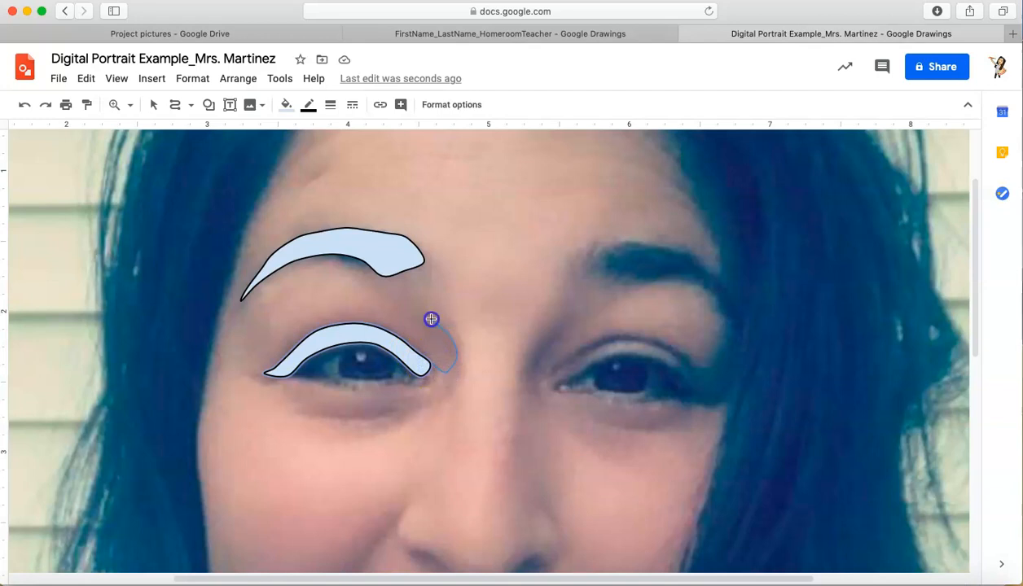
pyautogui.click(398, 302)
pyautogui.click(417, 330)
pyautogui.click(390, 321)
pyautogui.click(390, 334)
pyautogui.click(429, 364)
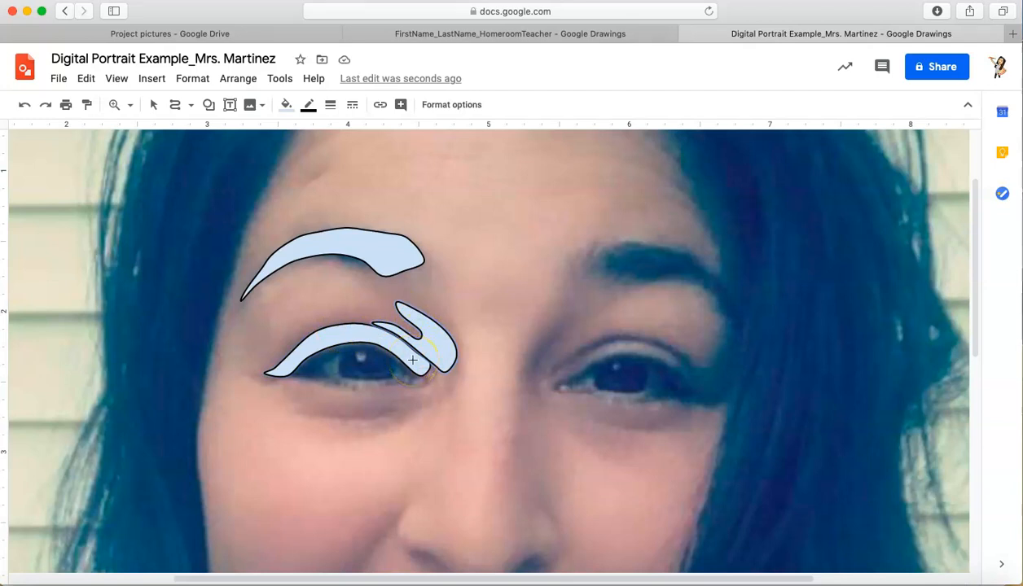
# Try to trace the shaded area from the eyebrow's inner end down to the inner eye corner with the Curve tool.
pyautogui.click(401, 315)
pyautogui.click(423, 259)
pyautogui.click(433, 281)
pyautogui.click(461, 376)
pyautogui.click(445, 371)
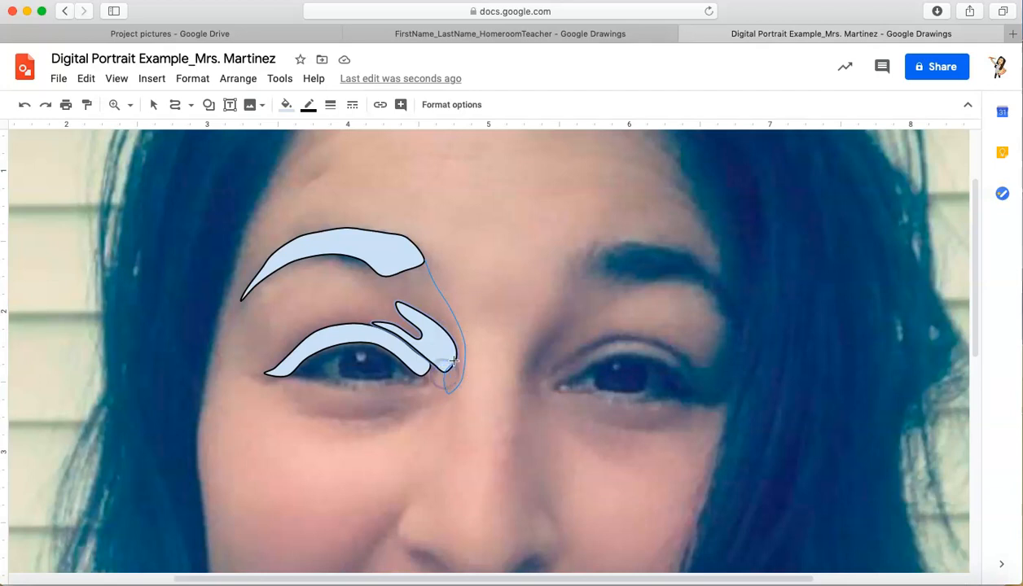
pyautogui.click(432, 324)
pyautogui.click(420, 310)
pyautogui.click(378, 297)
pyautogui.click(335, 260)
pyautogui.click(339, 254)
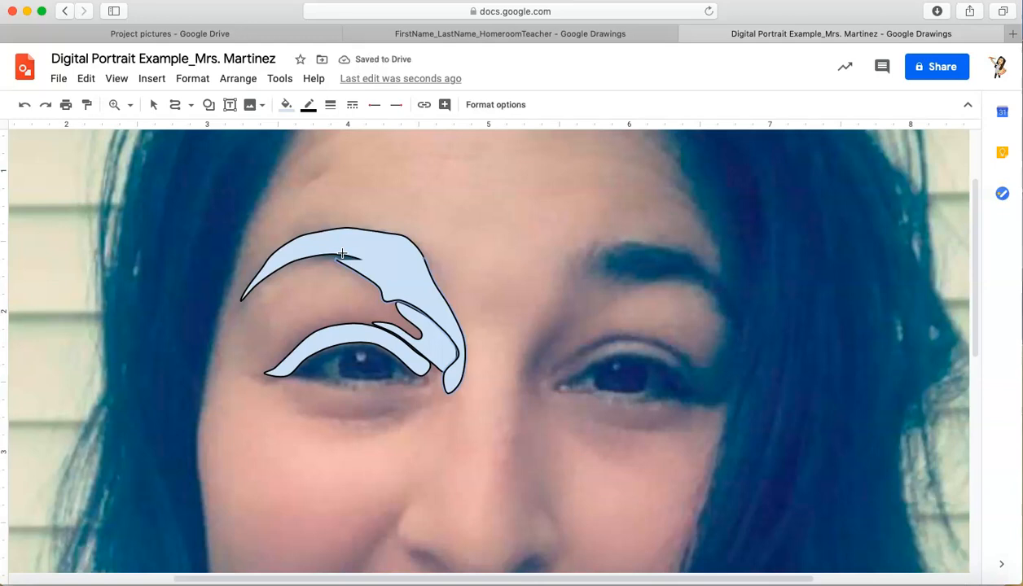
# Move the misdrawn brow-to-eye-corner curve aside onto the nose bridge and delete it.
pyautogui.click(153, 108)
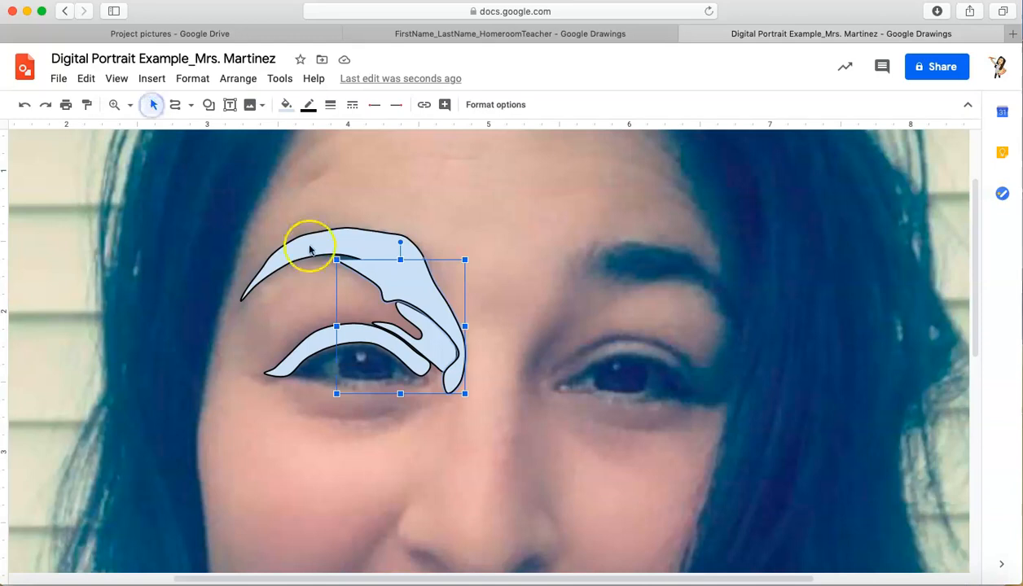
pyautogui.moveTo(394, 280); pyautogui.dragTo(467, 249)
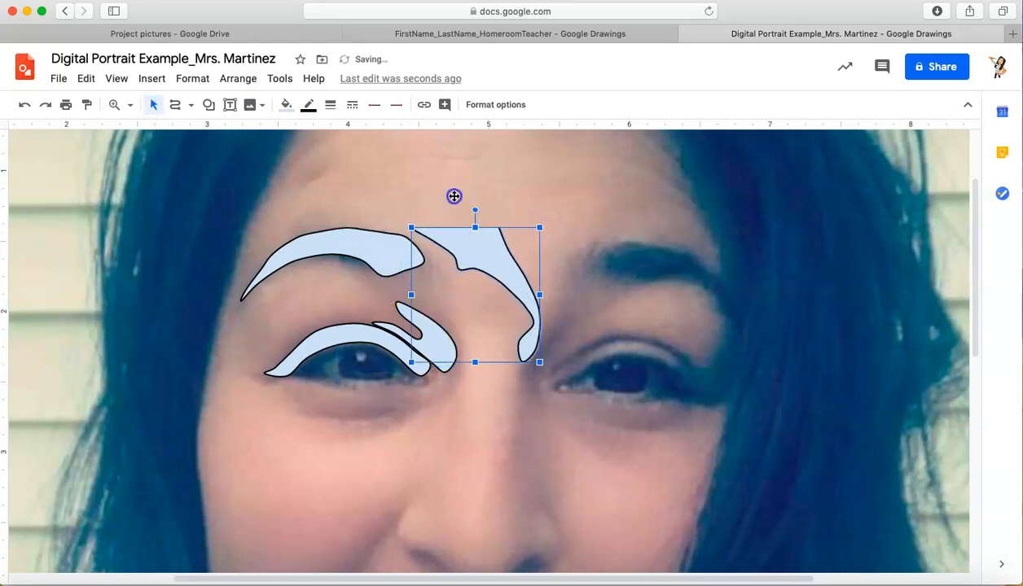
pyautogui.click(440, 256)
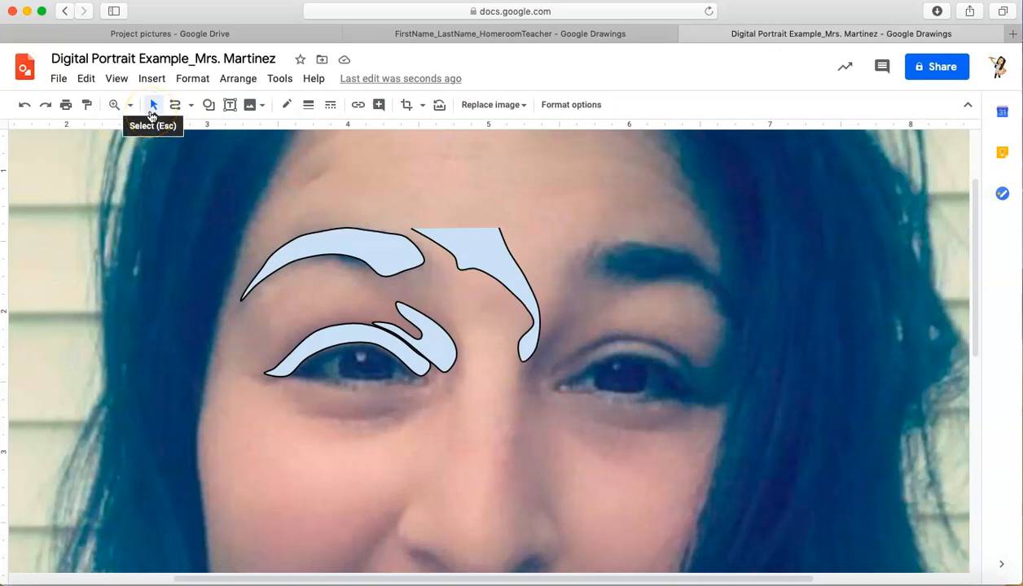
pyautogui.click(456, 244)
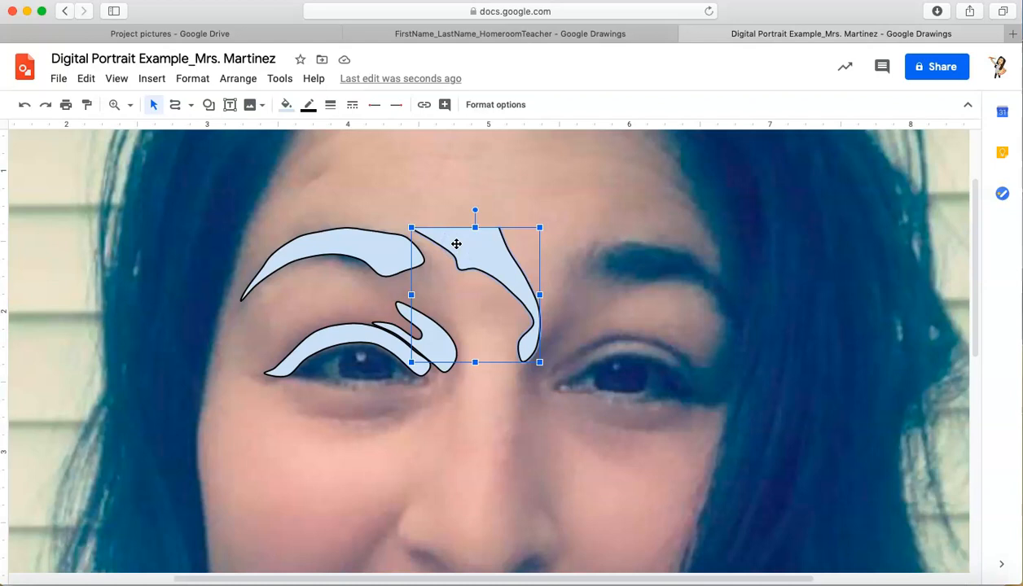
pyautogui.press('BackSpace')
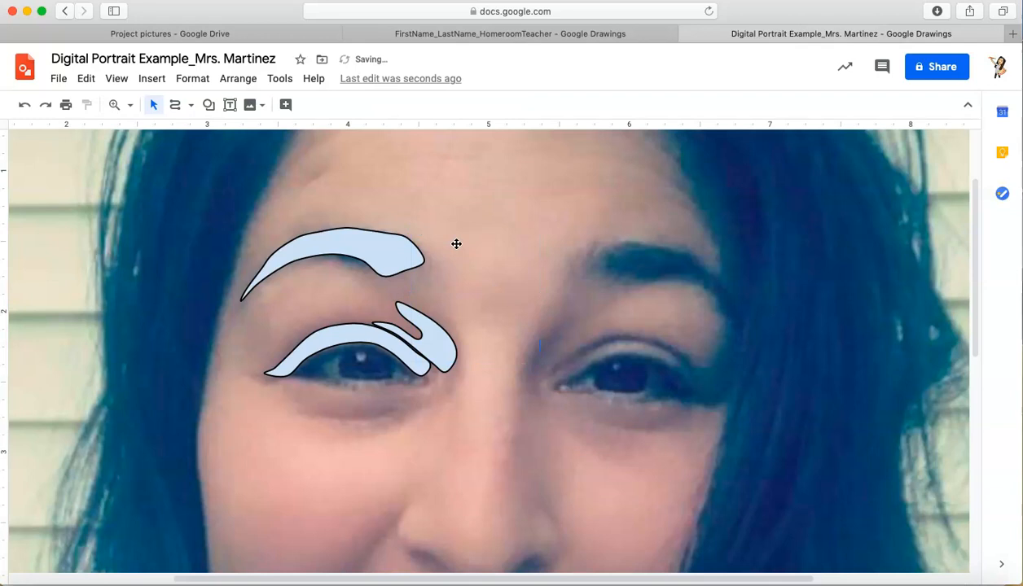
# Trace the shaded area between the inner eye corner and the eyebrow's inner end as a closed curve shape.
pyautogui.click(175, 104)
pyautogui.click(445, 373)
pyautogui.click(445, 394)
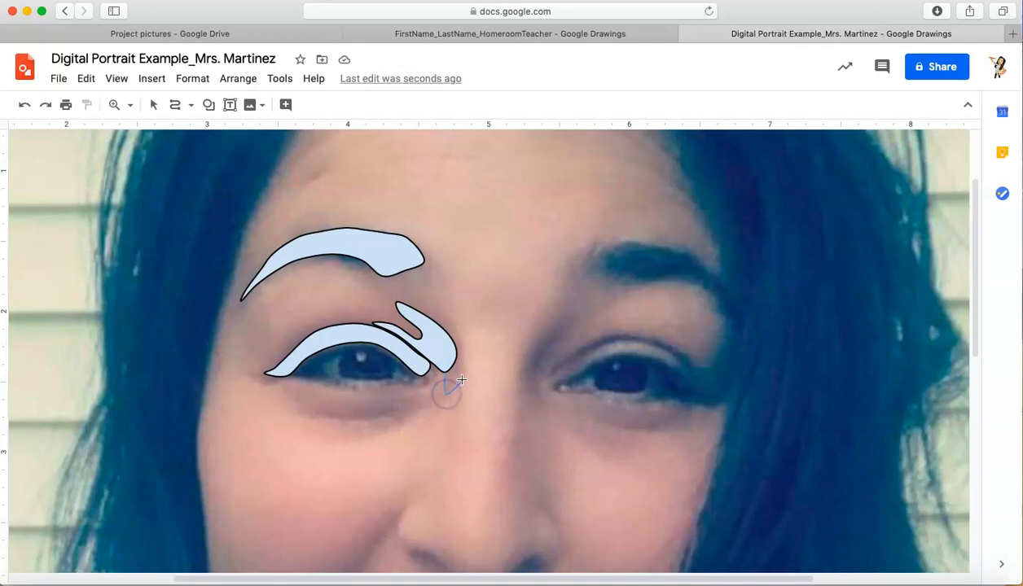
pyautogui.click(461, 377)
pyautogui.click(447, 310)
pyautogui.click(442, 282)
pyautogui.click(422, 257)
pyautogui.click(391, 274)
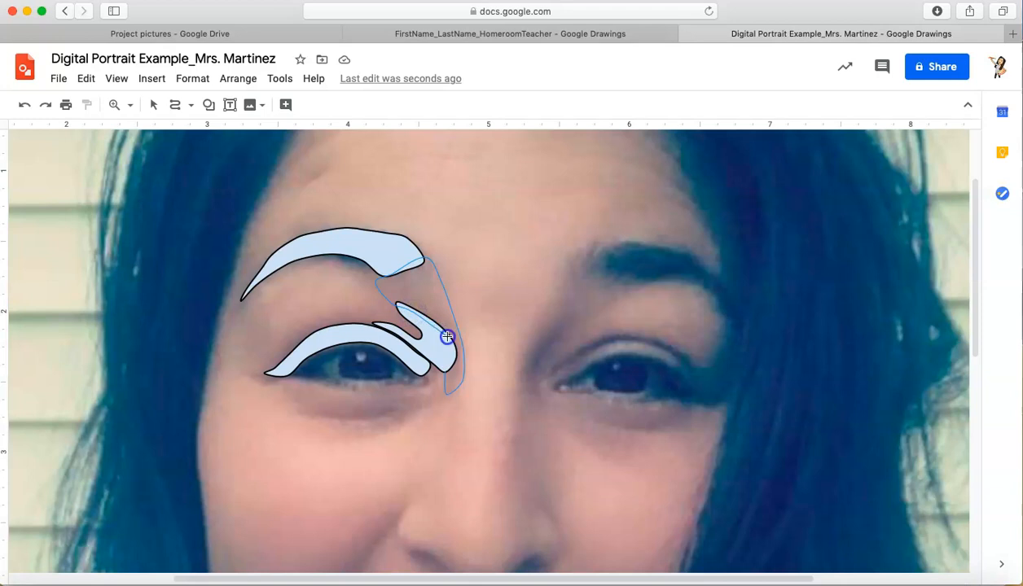
pyautogui.click(447, 373)
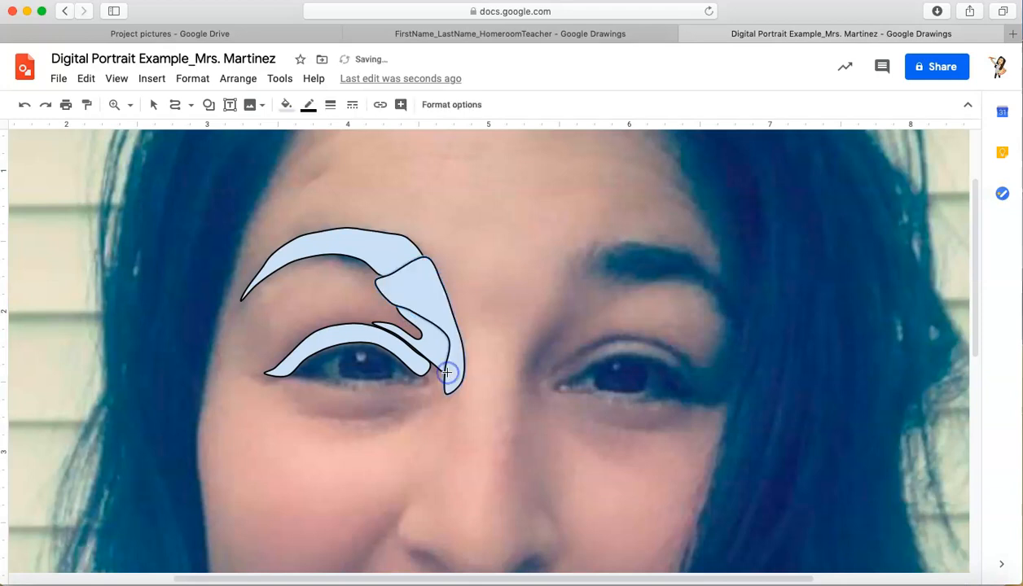
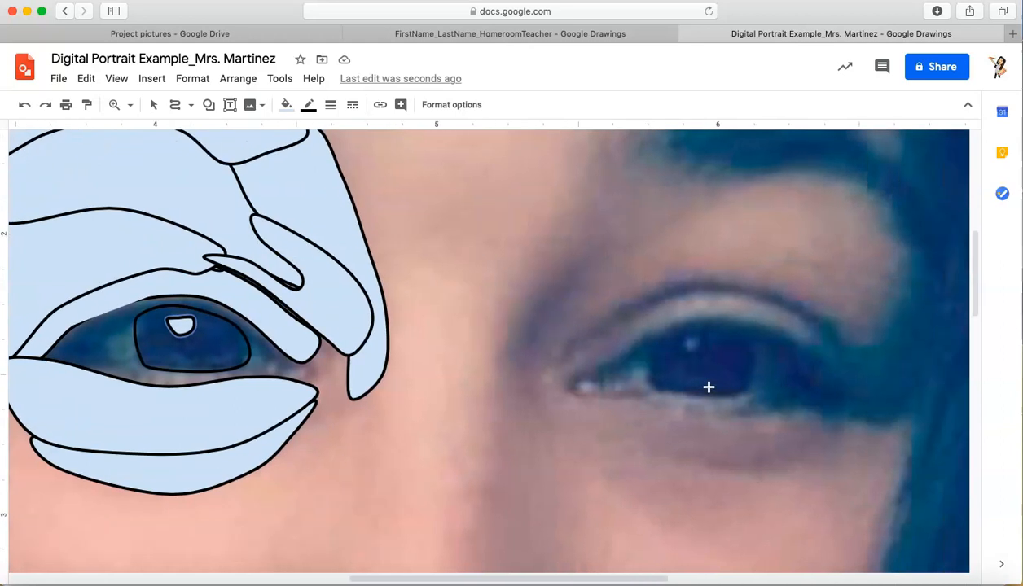
# Make the fill of the small highlight shape in the left eye's pupil transparent.
pyautogui.scroll(-5, 709, 387)
pyautogui.hscroll(-4, 709, 389)
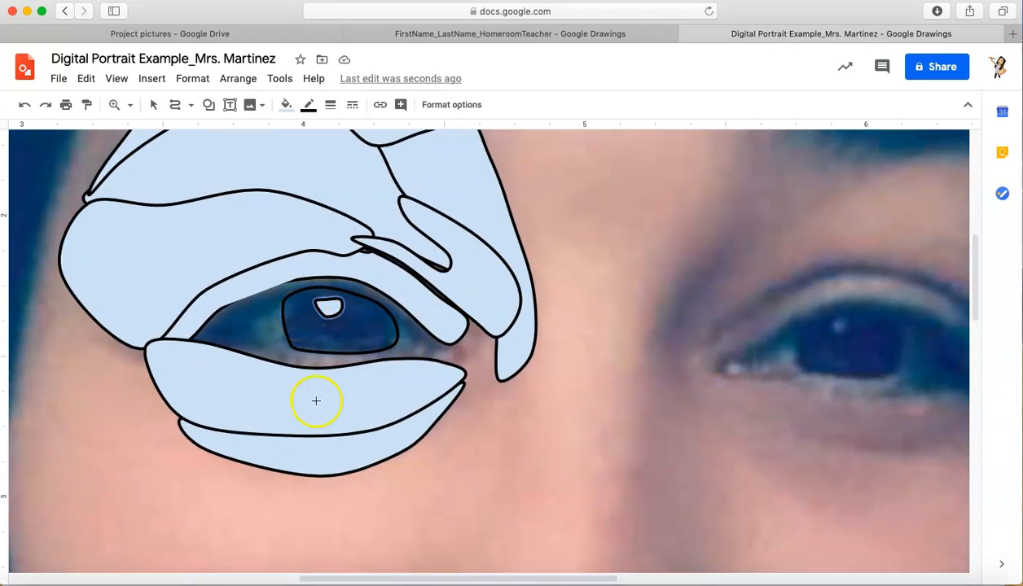
pyautogui.click(157, 105)
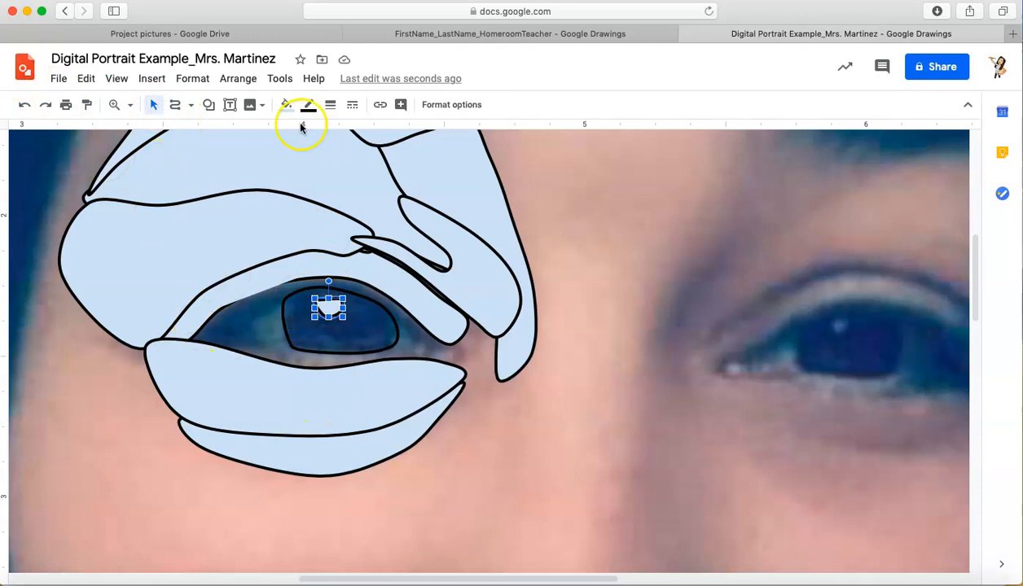
pyautogui.click(280, 107)
pyautogui.click(313, 161)
# Set the fill of the shape directly beneath the left eye to transparent.
pyautogui.click(247, 382)
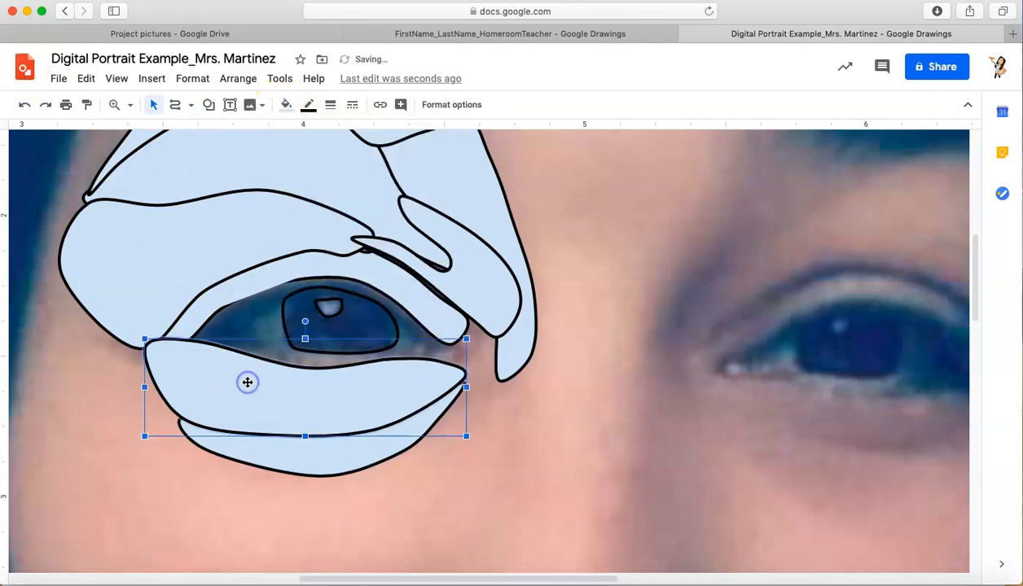
pyautogui.click(287, 106)
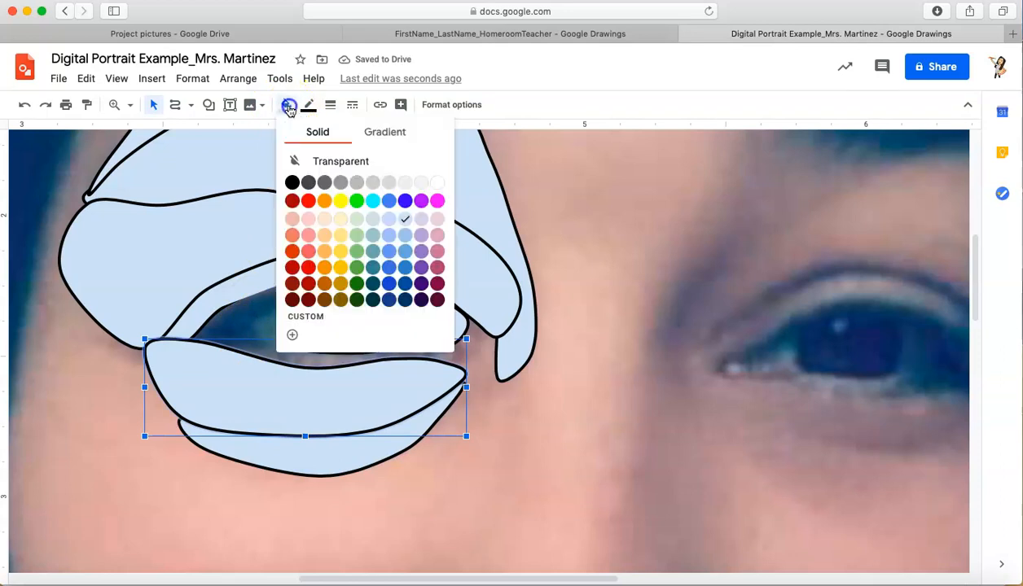
pyautogui.click(325, 163)
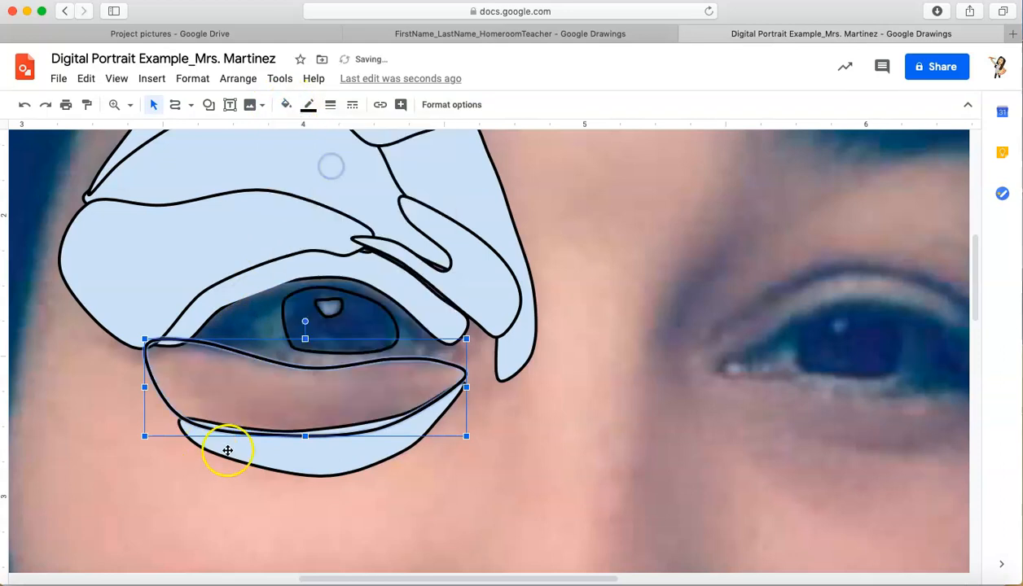
# Make the fill of the lower crescent shape beneath the left eye transparent.
pyautogui.click(275, 447)
pyautogui.click(285, 104)
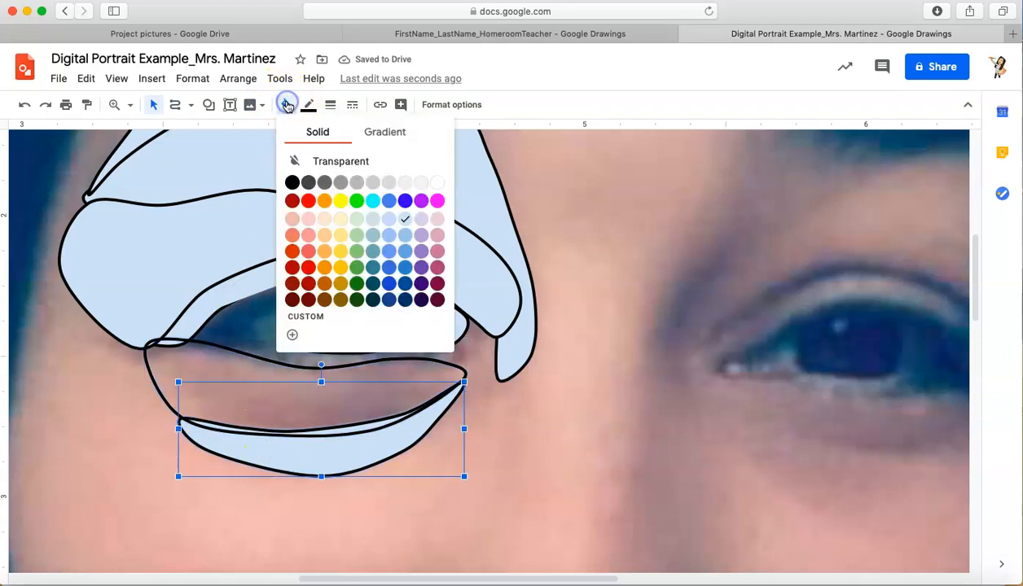
pyautogui.click(317, 158)
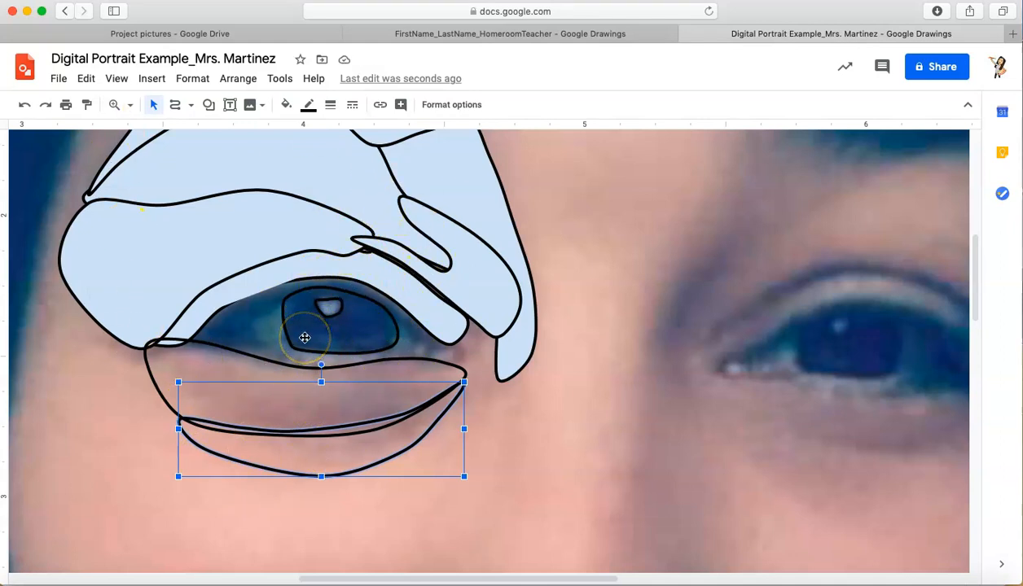
# Trace the full outline of the left eye, along the lower and upper lids, as a closed curve shape.
pyautogui.click(173, 105)
pyautogui.click(180, 106)
pyautogui.click(179, 107)
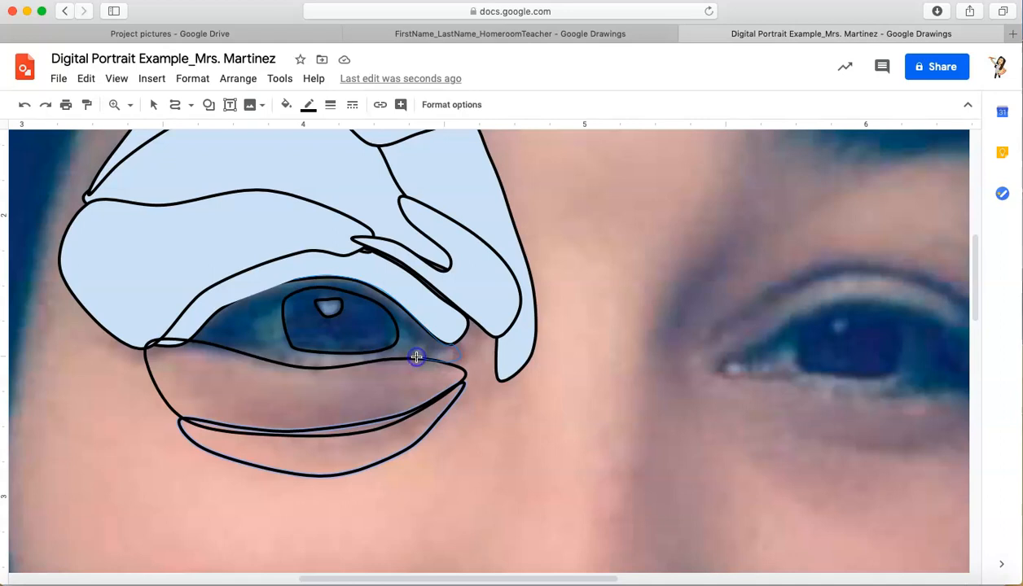
pyautogui.click(323, 367)
pyautogui.click(273, 365)
pyautogui.click(232, 351)
pyautogui.click(250, 292)
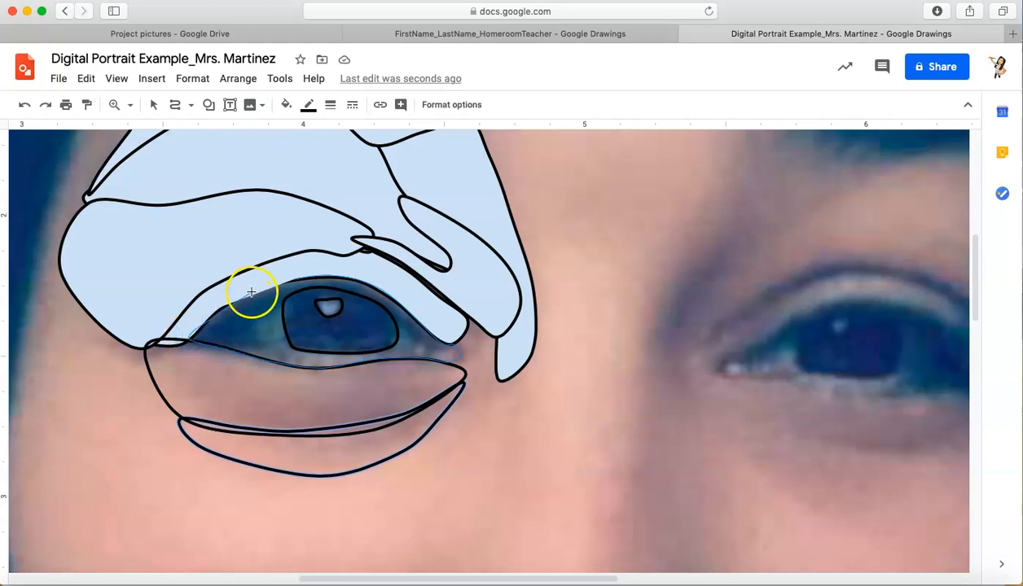
pyautogui.click(292, 273)
pyautogui.click(304, 277)
pyautogui.click(364, 283)
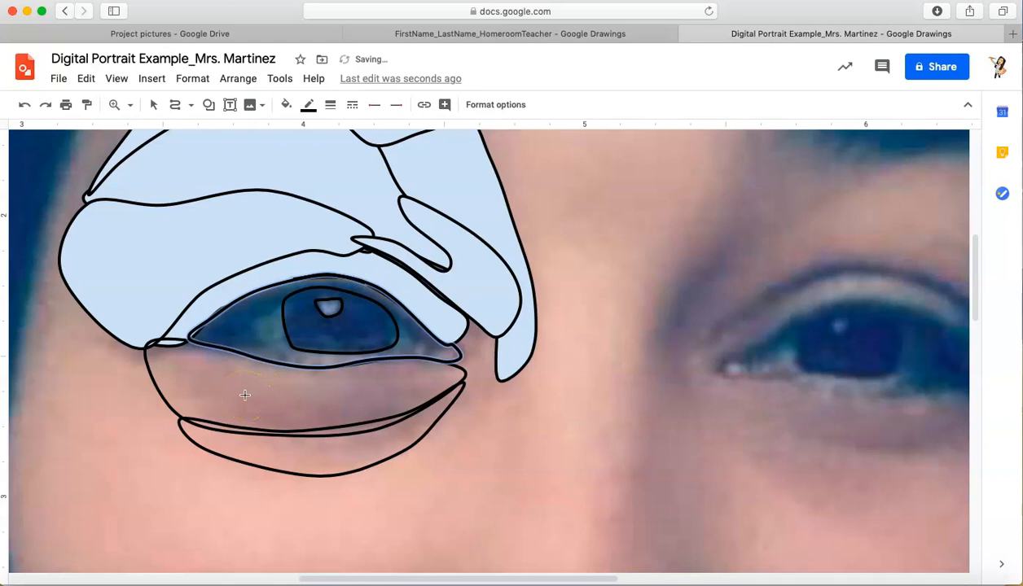
pyautogui.click(240, 75)
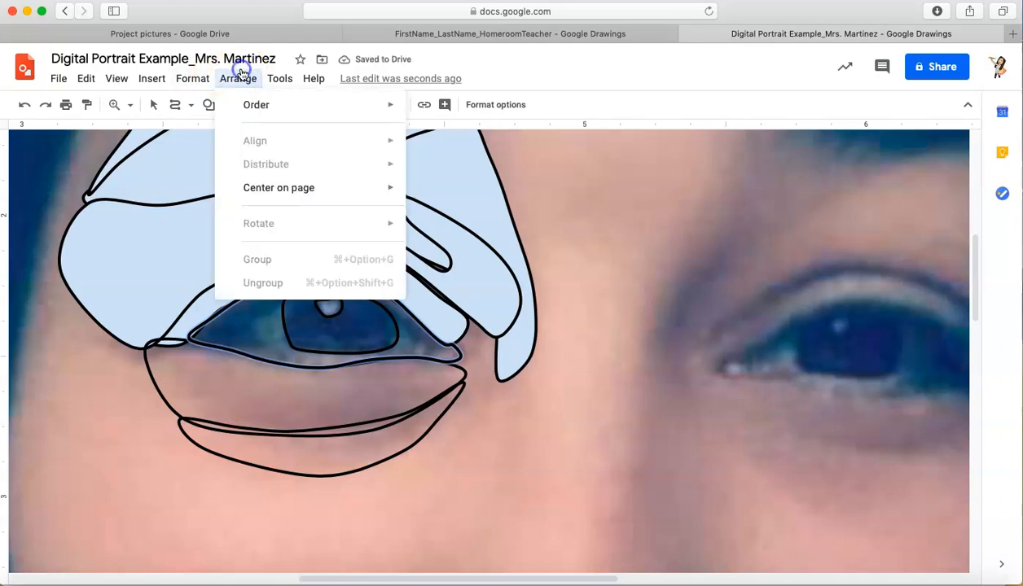
pyautogui.moveTo(257, 111)
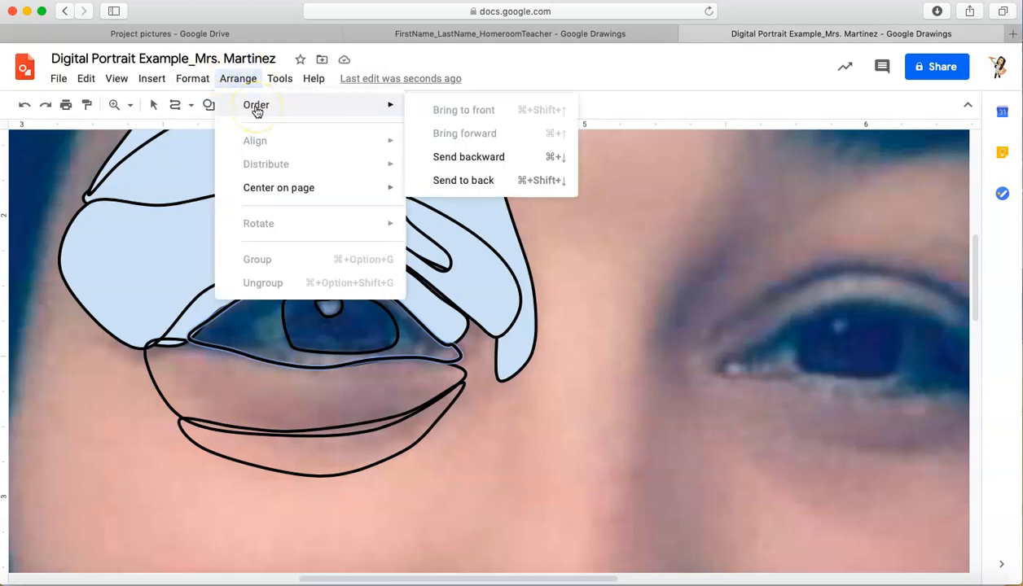
pyautogui.click(238, 79)
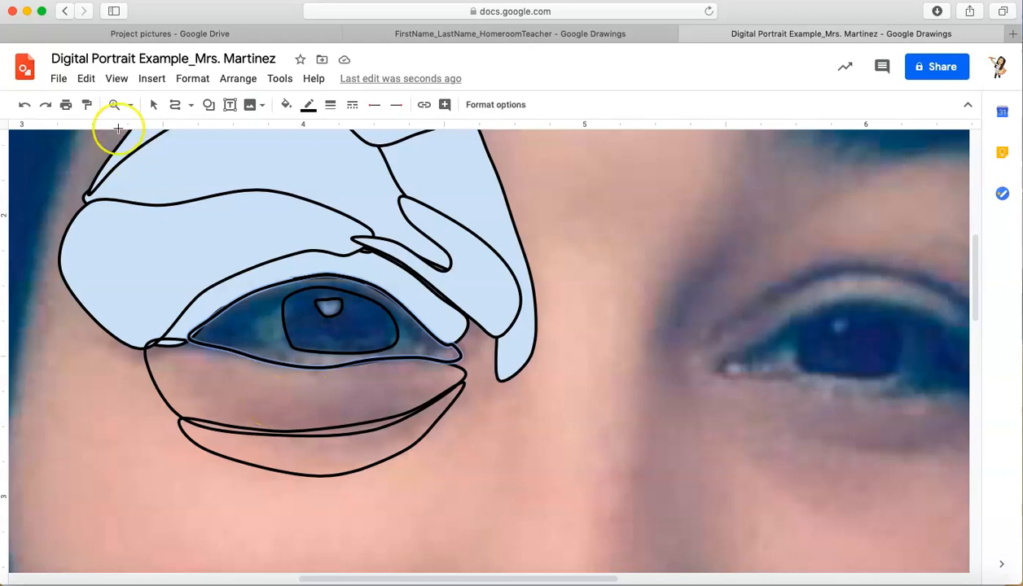
# View the portrait at 100% zoom and compare it with the finished example in the FirstName_LastName_HomeroomTeacher drawing.
pyautogui.click(134, 110)
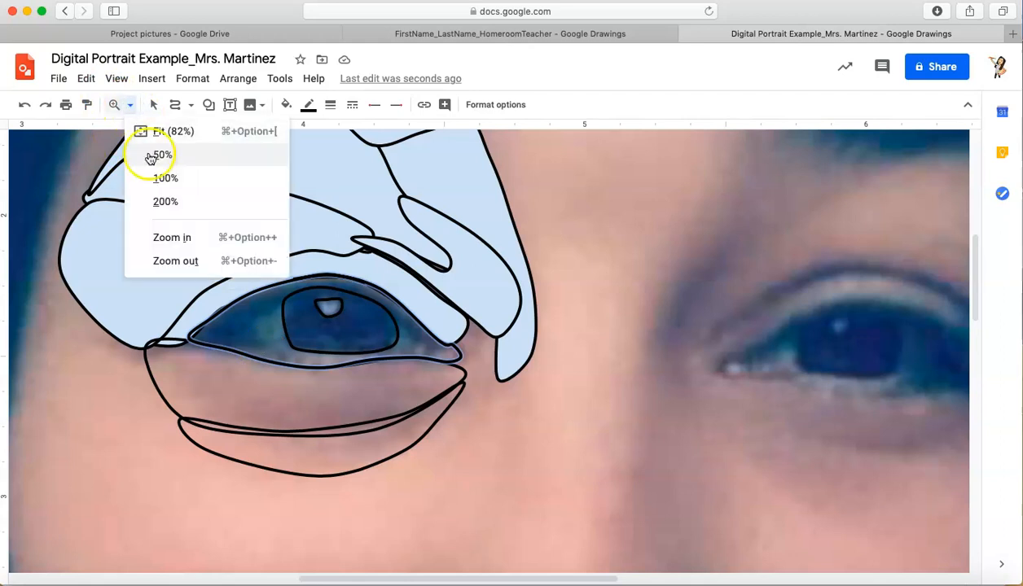
pyautogui.click(148, 179)
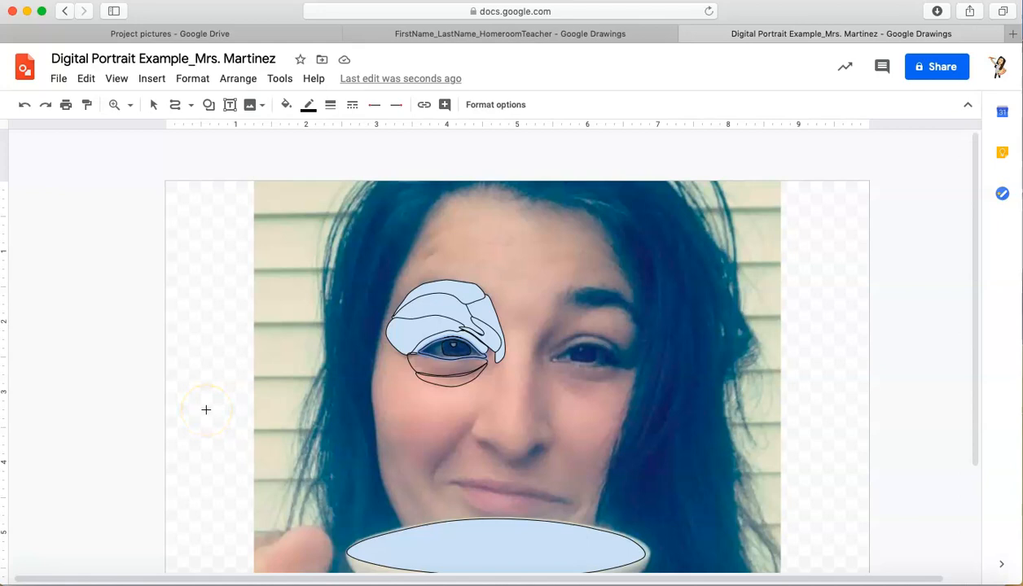
pyautogui.click(455, 31)
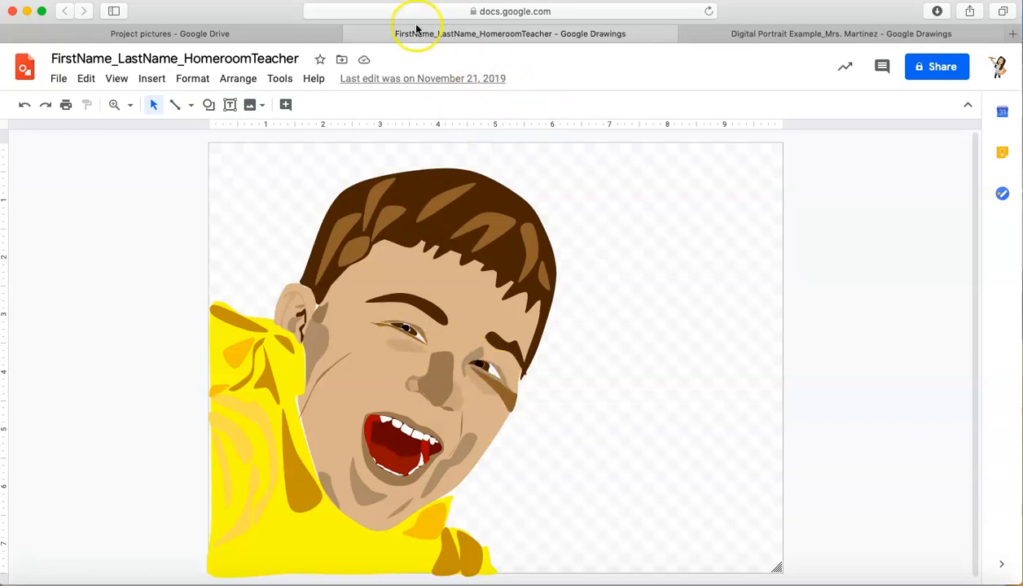
pyautogui.click(736, 35)
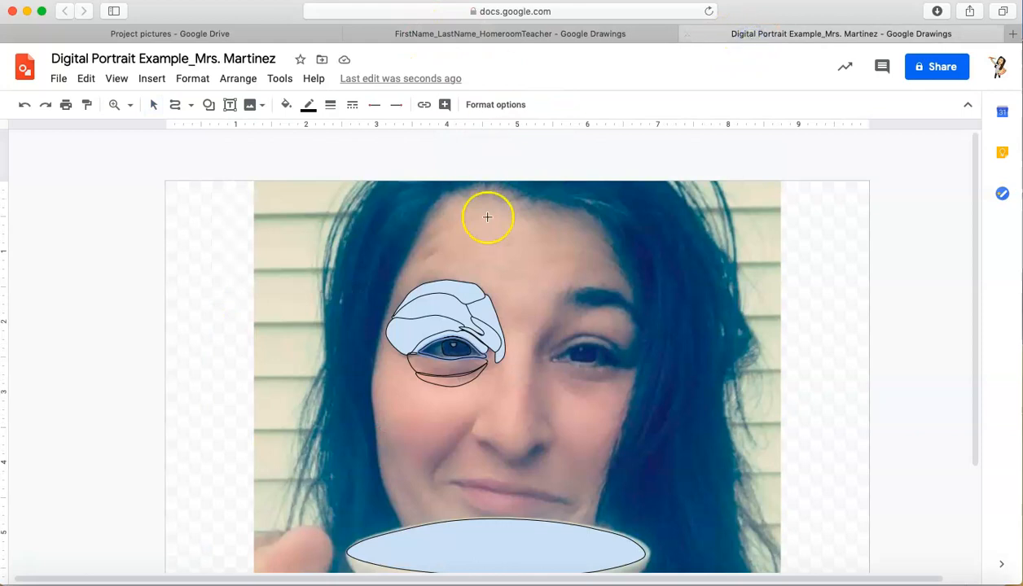
pyautogui.scroll(-2, 491, 213)
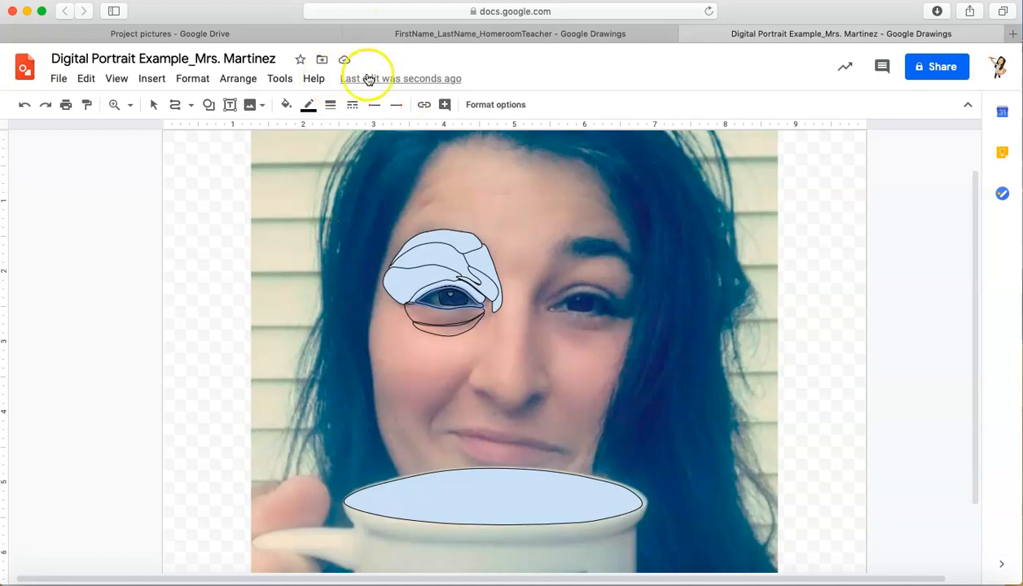
# Trace the outline of the right eye as a closed curve shape and make its fill transparent.
pyautogui.click(118, 104)
pyautogui.click(148, 204)
pyautogui.moveTo(600, 372)
pyautogui.mouseDown()
pyautogui.moveTo(689, 344)
pyautogui.moveTo(697, 384)
pyautogui.mouseUp()
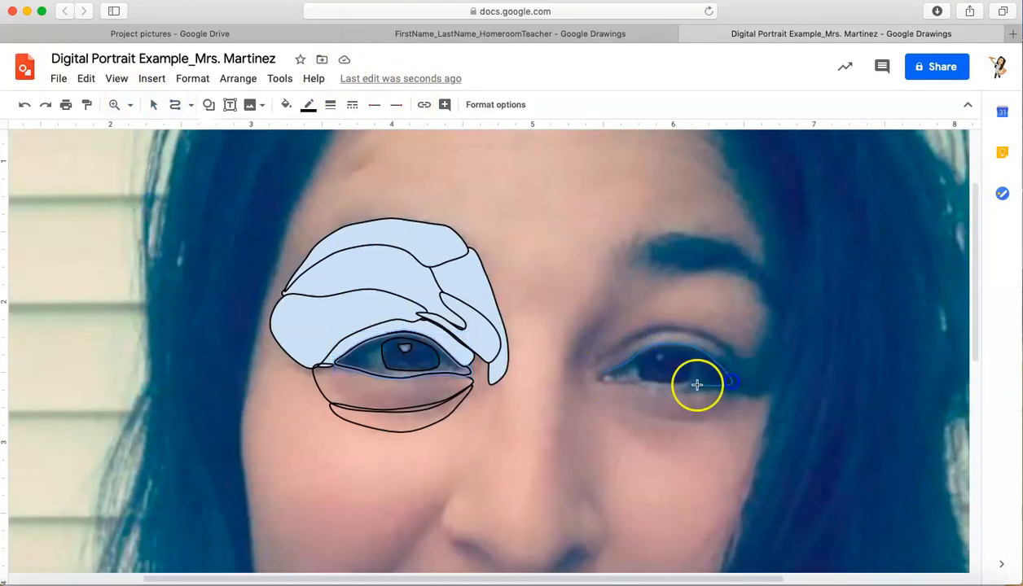
pyautogui.click(602, 374)
pyautogui.click(286, 105)
pyautogui.click(341, 162)
# Trace the right eye's iris as a closed curve shape and make its fill transparent.
pyautogui.click(175, 105)
pyautogui.click(682, 345)
pyautogui.click(691, 360)
pyautogui.click(685, 381)
pyautogui.click(635, 359)
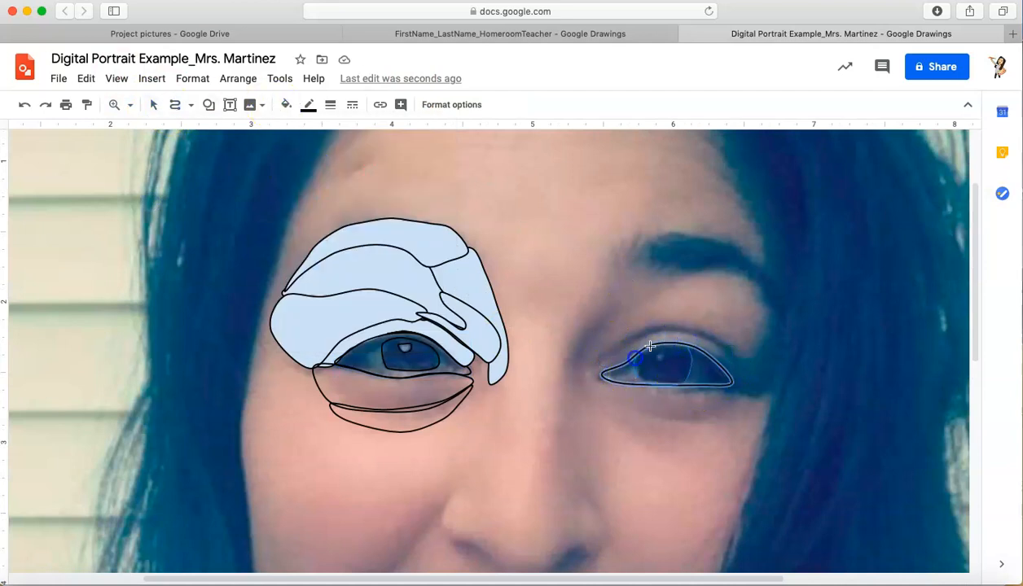
pyautogui.click(635, 360)
pyautogui.click(286, 105)
pyautogui.click(341, 162)
# Trace the outer part of the right eye, between iris and outer corner, as a closed curve with transparent fill.
pyautogui.click(127, 105)
pyautogui.click(166, 235)
pyautogui.click(175, 105)
pyautogui.click(937, 366)
pyautogui.click(873, 412)
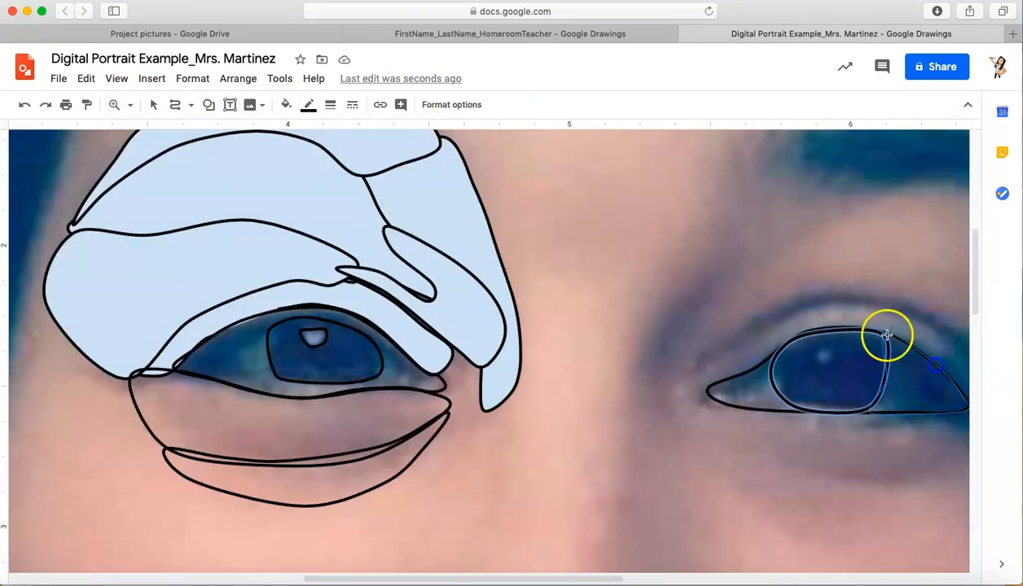
pyautogui.click(885, 334)
pyautogui.click(286, 105)
pyautogui.click(341, 162)
# Trace the inner corner of the right eye beside the iris as a closed curve and make its fill transparent.
pyautogui.click(174, 105)
pyautogui.click(775, 355)
pyautogui.click(800, 411)
pyautogui.click(707, 392)
pyautogui.click(774, 354)
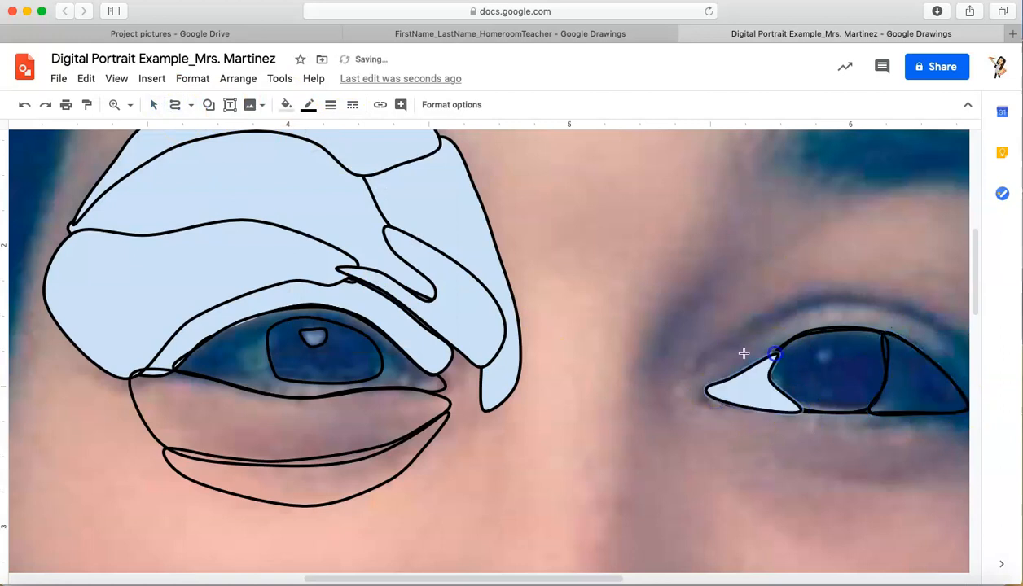
pyautogui.click(286, 105)
pyautogui.click(340, 162)
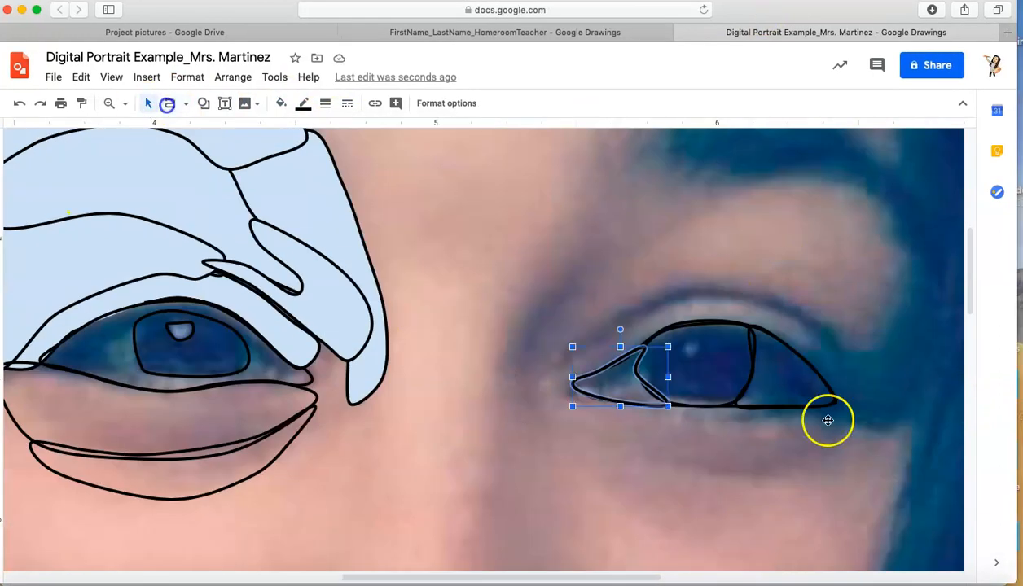
# Trace the narrow shadow directly beneath the right eye as a closed curve shape.
pyautogui.click(801, 479)
pyautogui.click(644, 428)
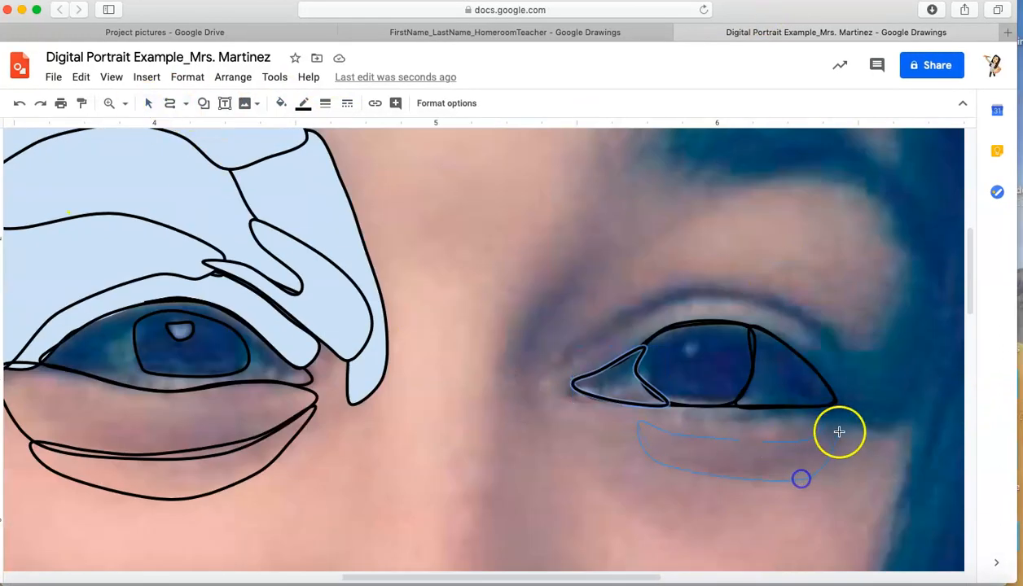
pyautogui.click(839, 432)
# Trace the upper eyelid of the right eye as a closed curve shape.
pyautogui.click(170, 103)
pyautogui.click(845, 360)
pyautogui.click(633, 304)
pyautogui.click(557, 377)
pyautogui.click(831, 382)
pyautogui.click(846, 359)
# Trace the area between the right eye's upper lid and the eyebrow as a closed curve shape.
pyautogui.click(742, 187)
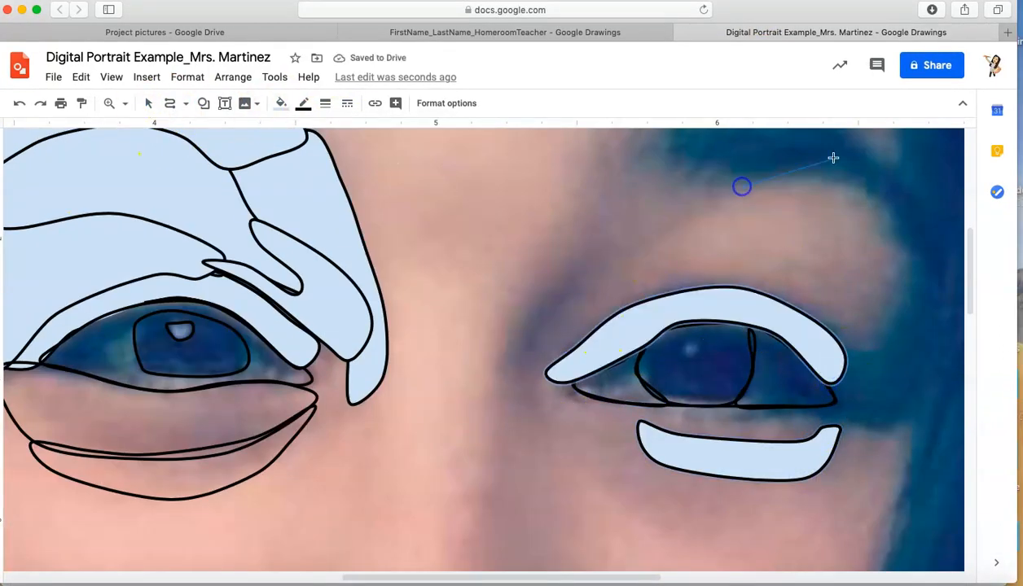
pyautogui.click(534, 373)
pyautogui.click(548, 290)
pyautogui.click(672, 202)
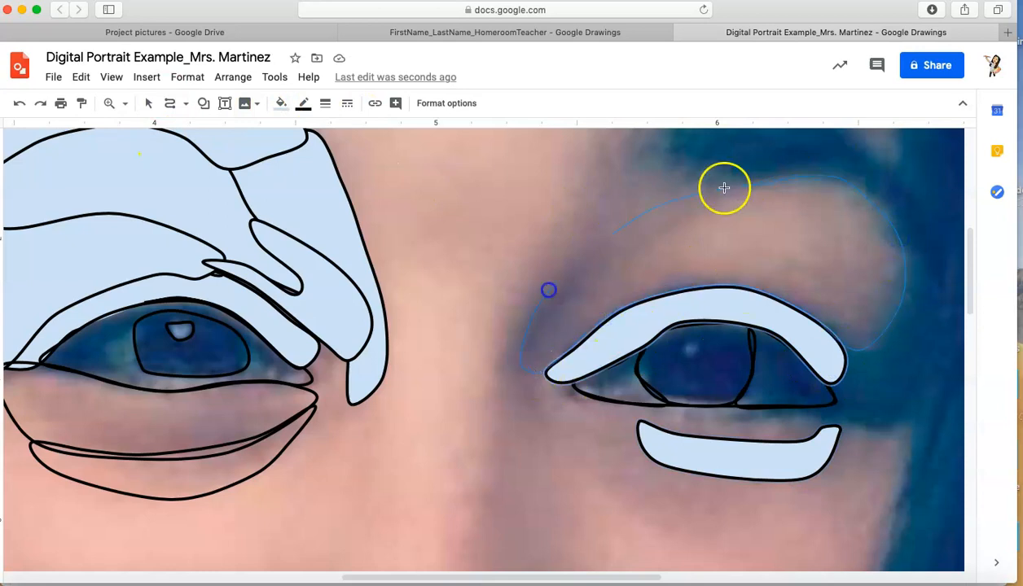
pyautogui.click(742, 186)
# Trace the large area beneath the right eye, surrounding the small shadow shape, as a closed curve.
pyautogui.click(169, 103)
pyautogui.click(526, 376)
pyautogui.click(619, 497)
pyautogui.click(806, 528)
pyautogui.click(886, 422)
pyautogui.click(839, 403)
pyautogui.click(642, 405)
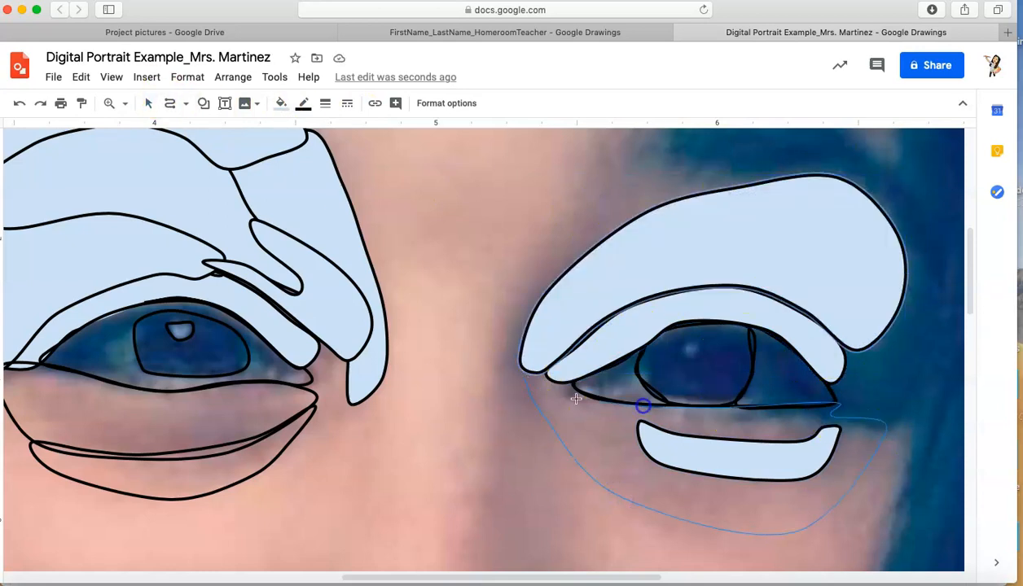
pyautogui.click(525, 374)
# Send the large shape beneath the right eye backward in the stacking order and make its fill transparent.
pyautogui.click(232, 78)
pyautogui.click(439, 173)
pyautogui.click(246, 79)
pyautogui.click(470, 156)
pyautogui.click(280, 104)
pyautogui.click(316, 330)
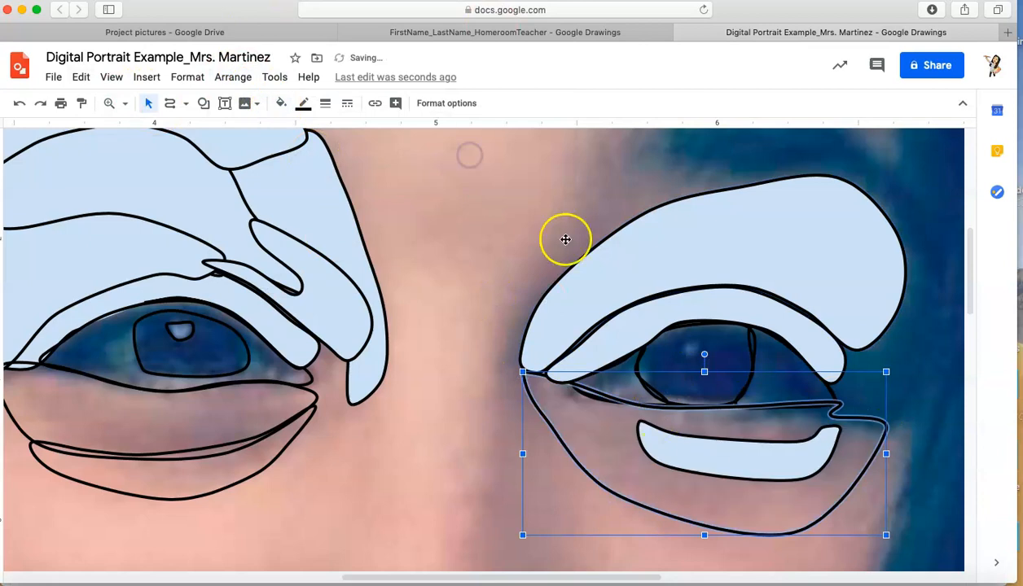
# Trace the right eyebrow as a closed curve shape.
pyautogui.click(125, 103)
pyautogui.click(151, 173)
pyautogui.click(169, 103)
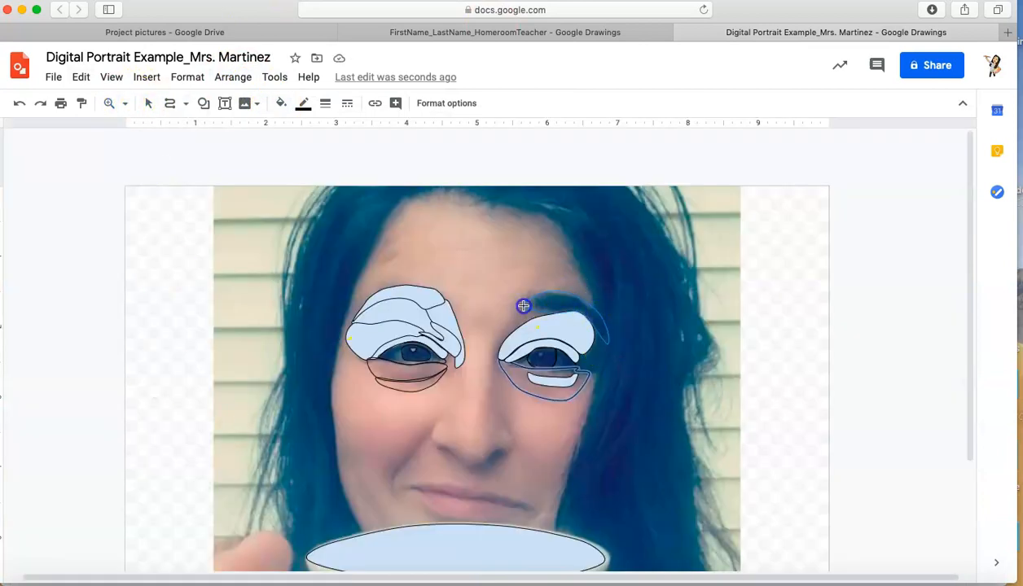
pyautogui.click(523, 306)
# Trace the smile crease running from the left side of the nose toward the mouth as a closed curve.
pyautogui.click(170, 103)
pyautogui.click(432, 424)
pyautogui.click(397, 473)
pyautogui.click(431, 424)
# Trace the upper lip from corner to corner of the mouth as a closed curve shape.
pyautogui.click(124, 103)
pyautogui.click(137, 195)
pyautogui.click(170, 103)
pyautogui.click(564, 347)
pyautogui.click(461, 306)
pyautogui.click(432, 311)
pyautogui.click(361, 306)
pyautogui.click(330, 312)
pyautogui.click(496, 338)
pyautogui.click(563, 347)
# Trace the lower lip as a closed curve shape adjoining the upper lip.
pyautogui.click(169, 103)
pyautogui.click(331, 313)
pyautogui.click(379, 368)
pyautogui.click(507, 375)
pyautogui.click(564, 349)
pyautogui.click(480, 338)
pyautogui.click(349, 320)
pyautogui.click(331, 313)
# Trace the left and right nostrils as two small closed curve shapes.
pyautogui.click(170, 104)
pyautogui.click(440, 266)
pyautogui.click(386, 229)
pyautogui.click(440, 266)
pyautogui.click(169, 104)
pyautogui.click(479, 260)
pyautogui.click(511, 232)
pyautogui.click(479, 260)
pyautogui.click(169, 103)
pyautogui.click(516, 185)
pyautogui.click(531, 224)
pyautogui.doubleClick(474, 253)
pyautogui.click(20, 104)
# Trace the shaded right side of the nose, from beside the right eye to the nostril, as a closed curve.
pyautogui.click(170, 104)
pyautogui.click(495, 139)
pyautogui.click(537, 225)
pyautogui.scroll(2, 483, 225)
pyautogui.click(489, 135)
pyautogui.doubleClick(511, 165)
# Trace the tip and left side of the nose as a closed curve shape.
pyautogui.click(169, 103)
pyautogui.click(392, 257)
pyautogui.click(442, 351)
pyautogui.click(467, 231)
pyautogui.click(392, 257)
# Trace the bridge of the nose between the eyes as a closed curve shape.
pyautogui.click(170, 104)
pyautogui.scroll(3, 384, 392)
pyautogui.click(424, 376)
pyautogui.click(457, 237)
pyautogui.click(470, 398)
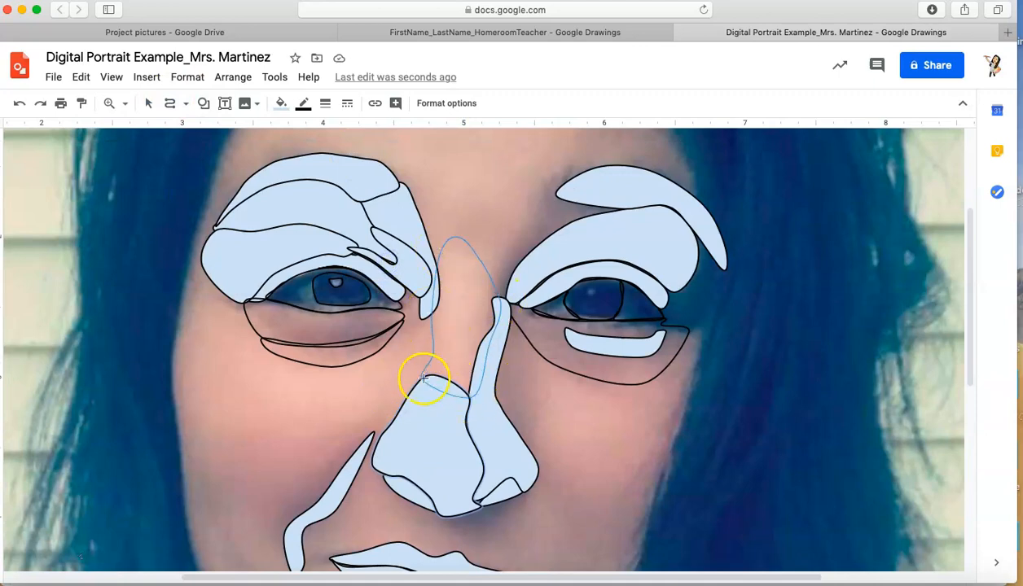
pyautogui.click(424, 377)
# Trace the shaded area between the right eye's inner corner and the eyebrow's inner end as a closed curve.
pyautogui.click(169, 104)
pyautogui.scroll(2, 397, 487)
pyautogui.click(509, 414)
pyautogui.click(509, 413)
# Trace the shading along the left jaw just above the mug as a closed curve shape.
pyautogui.scroll(-5, 403, 470)
pyautogui.click(230, 279)
pyautogui.click(229, 311)
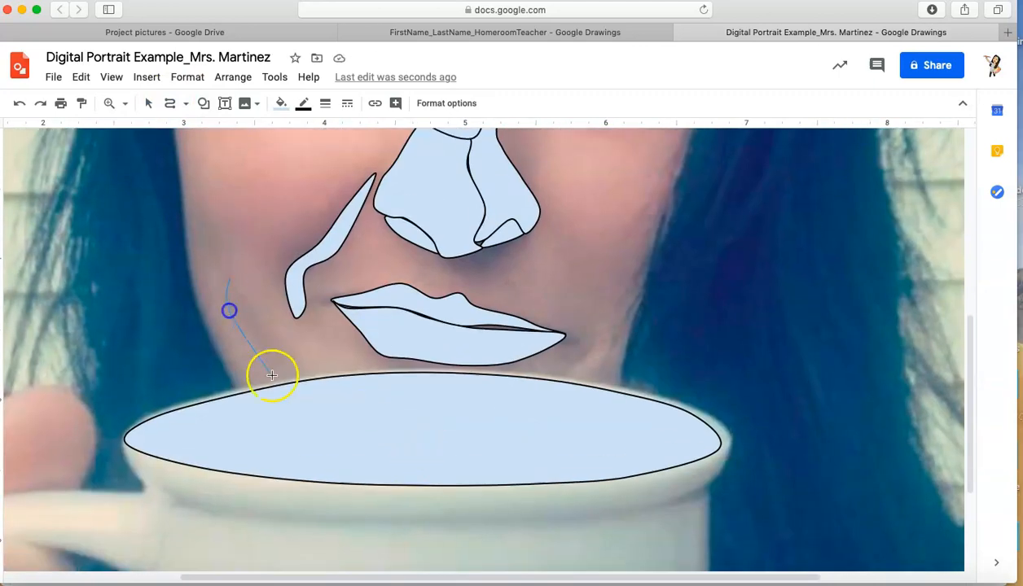
pyautogui.click(273, 376)
pyautogui.click(229, 280)
# Trace two narrow patches on the left side of the forehead near the hairline as closed curve shapes.
pyautogui.click(169, 103)
pyautogui.scroll(3, 214, 296)
pyautogui.scroll(4, 584, 466)
pyautogui.click(272, 302)
pyautogui.click(313, 274)
pyautogui.click(246, 303)
pyautogui.click(245, 303)
# Trace the shaded strip along the right temple and hairline, from the upper forehead to the eyebrow's outer end, as a closed curve.
pyautogui.click(170, 103)
pyautogui.scroll(-1, 569, 303)
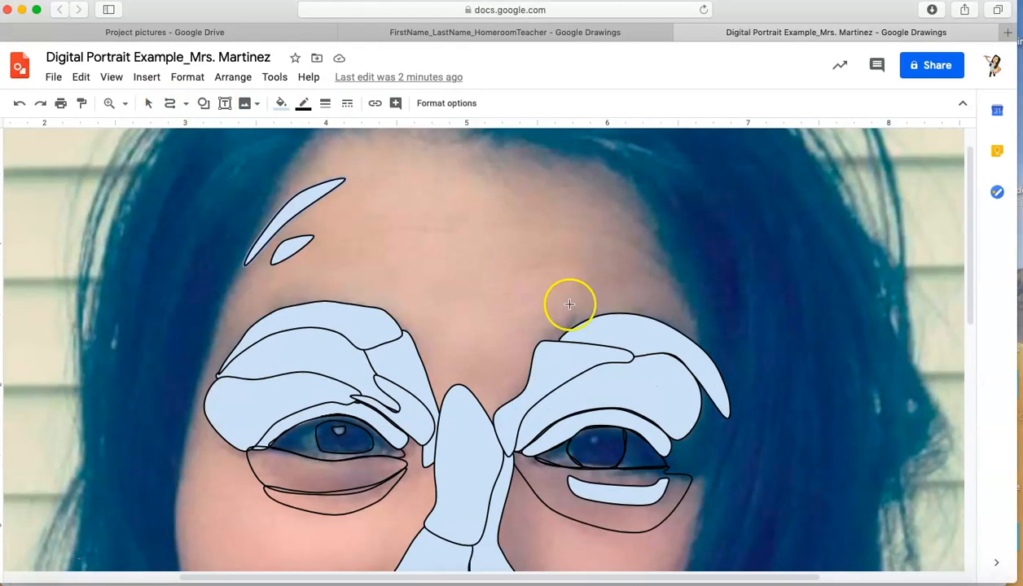
pyautogui.click(729, 385)
pyautogui.click(680, 215)
pyautogui.click(615, 168)
pyautogui.click(660, 234)
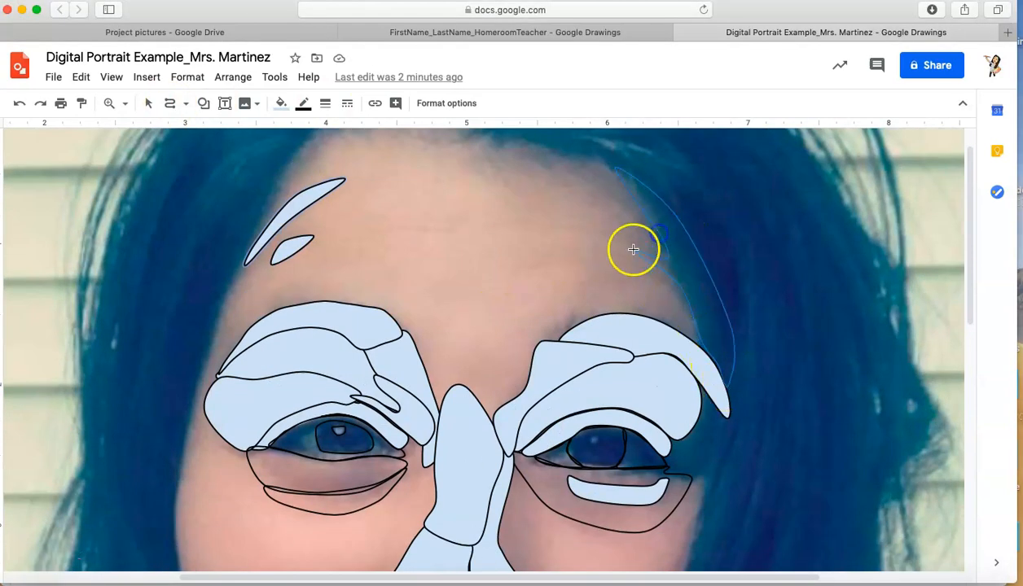
pyautogui.click(634, 252)
pyautogui.click(729, 385)
# Trace the left temple around the outer end of the left eyebrow and eyelid as a closed curve shape.
pyautogui.click(170, 103)
pyautogui.click(269, 290)
pyautogui.click(251, 467)
pyautogui.click(301, 301)
# Trace the shading on the right side of the forehead, between the hairline and the right eyebrow, as a closed curve shape.
pyautogui.click(578, 305)
pyautogui.click(615, 168)
pyautogui.click(642, 257)
pyautogui.click(667, 279)
pyautogui.click(709, 356)
pyautogui.click(649, 324)
pyautogui.click(540, 334)
pyautogui.click(171, 105)
pyautogui.click(639, 256)
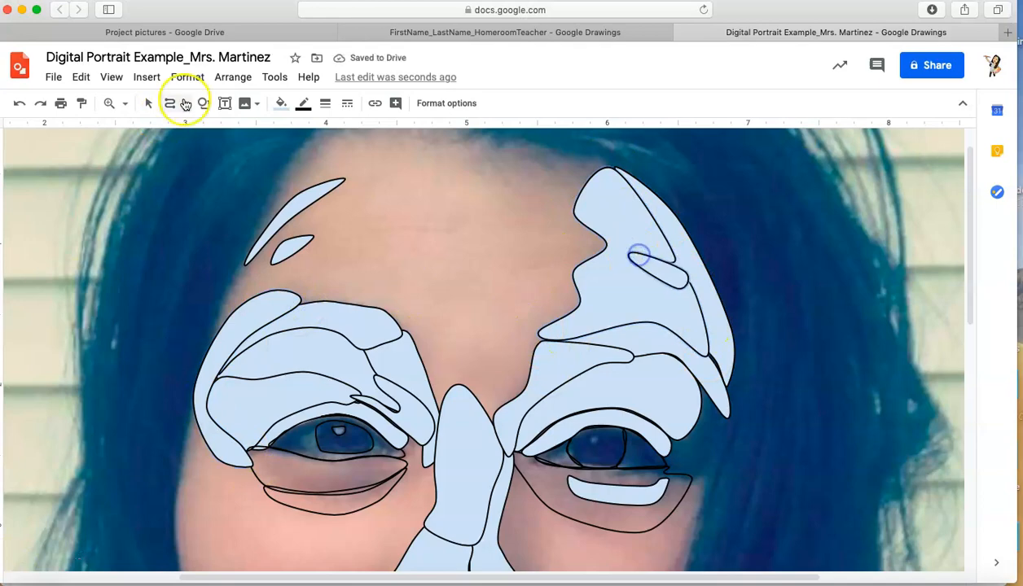
# Trace the whole central forehead, from the hairline down to the eyebrows and the bridge of the nose, as a closed curve.
pyautogui.scroll(1, 483, 350)
pyautogui.click(170, 105)
pyautogui.click(609, 209)
pyautogui.click(489, 184)
pyautogui.click(411, 153)
pyautogui.click(296, 189)
pyautogui.click(233, 314)
pyautogui.click(435, 449)
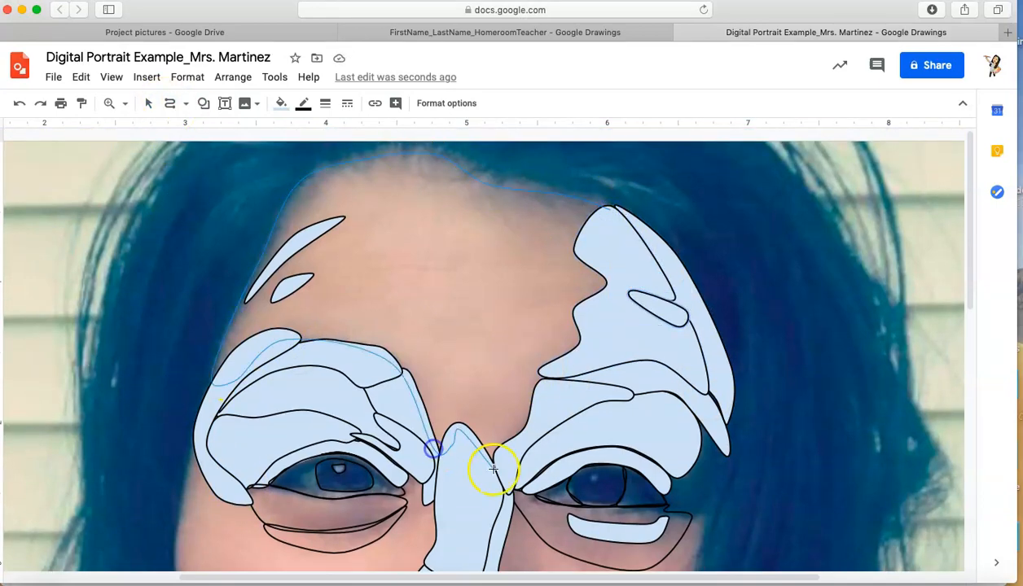
pyautogui.click(493, 468)
pyautogui.click(610, 209)
# Try to move the new forehead shape behind the other objects, and undo the reordering.
pyautogui.click(233, 78)
pyautogui.click(446, 172)
pyautogui.press('super+z')
# Trace the shadow just below the tip of the nose as a closed curve shape.
pyautogui.click(170, 104)
pyautogui.scroll(-4, 423, 462)
pyautogui.click(514, 356)
pyautogui.click(488, 399)
pyautogui.click(447, 384)
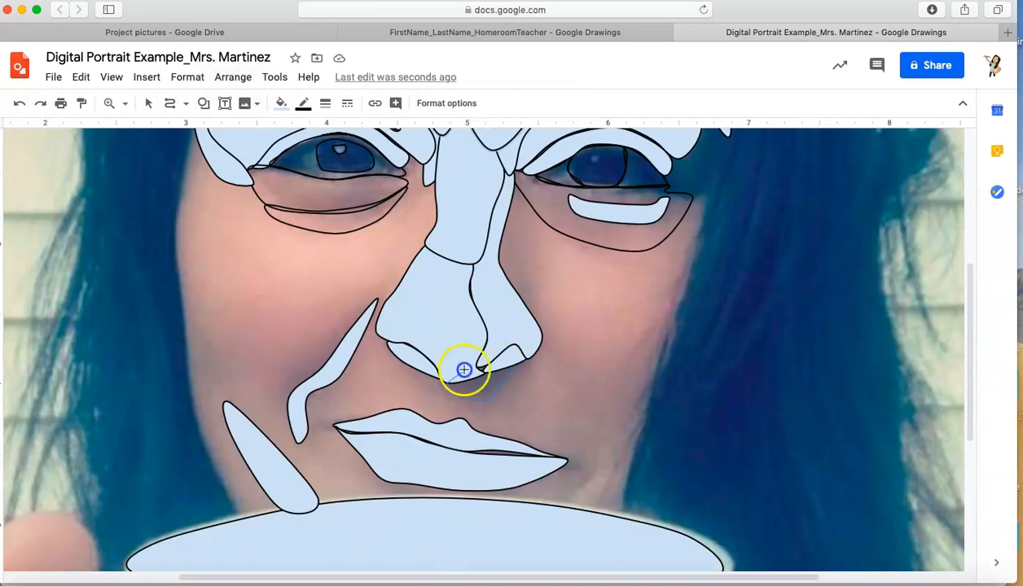
pyautogui.click(514, 356)
# Trace a curved patch on the right cheek beside the nostril and a narrow patch on the left cheek as closed curves.
pyautogui.click(170, 104)
pyautogui.click(547, 354)
pyautogui.click(649, 354)
pyautogui.click(548, 355)
pyautogui.click(204, 324)
# Trace the entire left side of the face, from under the eye past the nose and mouth down to the mug, as a closed curve.
pyautogui.click(170, 105)
pyautogui.scroll(2, 202, 329)
pyautogui.click(198, 218)
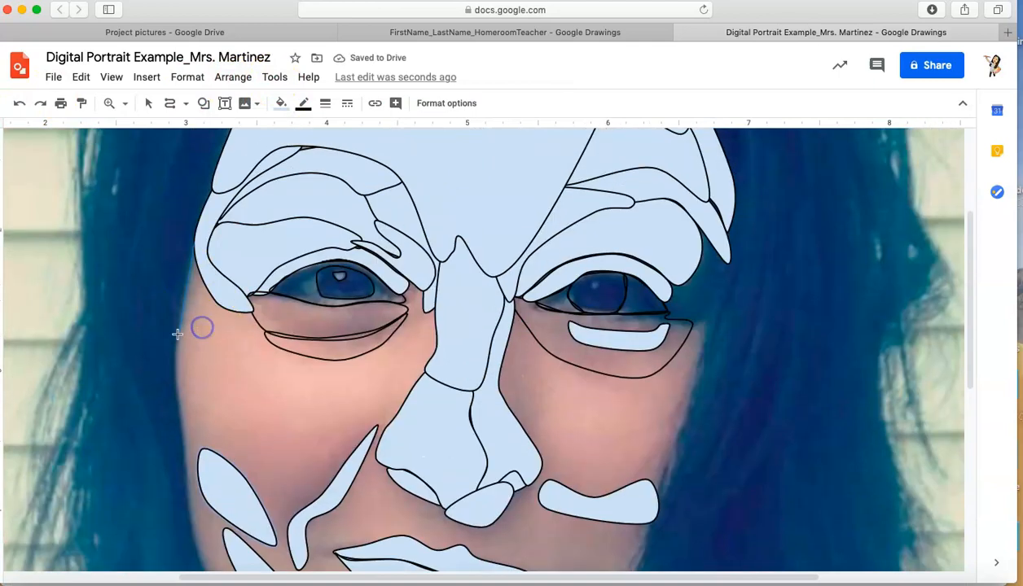
pyautogui.scroll(-2, 178, 421)
pyautogui.click(236, 546)
pyautogui.click(395, 519)
pyautogui.click(334, 451)
pyautogui.click(408, 311)
pyautogui.click(452, 233)
pyautogui.click(273, 235)
pyautogui.click(195, 142)
# Send the left face shape backward, behind the narrow patch on the left cheek.
pyautogui.click(233, 78)
pyautogui.moveTo(244, 110)
pyautogui.click(461, 156)
# Trace the right side of the face, from under the right eye past the mouth down to the mug's rim, as a closed curve.
pyautogui.click(170, 105)
pyautogui.click(519, 201)
pyautogui.click(532, 530)
pyautogui.click(388, 506)
pyautogui.click(529, 401)
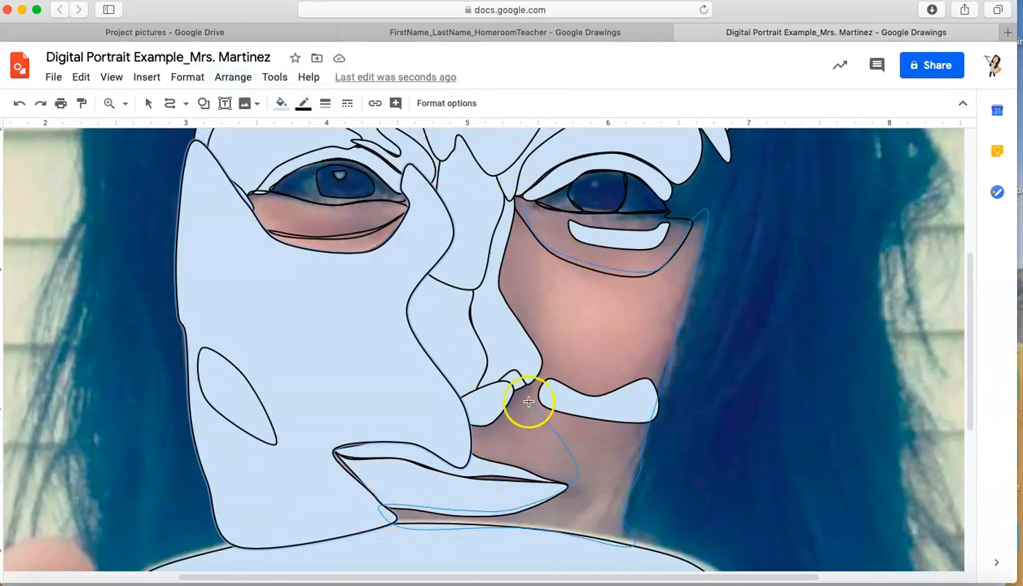
pyautogui.click(515, 198)
# Trace the area between the nose and the right half of the mouth as a closed curve shape.
pyautogui.click(170, 105)
pyautogui.click(456, 416)
pyautogui.click(598, 493)
pyautogui.click(582, 416)
# Trace the mug's body below the rim, down to the bottom edge of the photo, as a closed curve shape.
pyautogui.scroll(-8, 571, 325)
pyautogui.click(698, 309)
pyautogui.click(698, 569)
pyautogui.click(675, 571)
pyautogui.click(461, 571)
pyautogui.click(136, 570)
pyautogui.click(136, 303)
pyautogui.click(115, 258)
pyautogui.click(262, 289)
pyautogui.click(678, 270)
pyautogui.click(699, 308)
# Trace the mug's handle, from the photo's left edge to the mug's body, as a closed curve shape.
pyautogui.hscroll(-3, 106, 289)
pyautogui.click(349, 304)
pyautogui.click(308, 308)
pyautogui.click(133, 340)
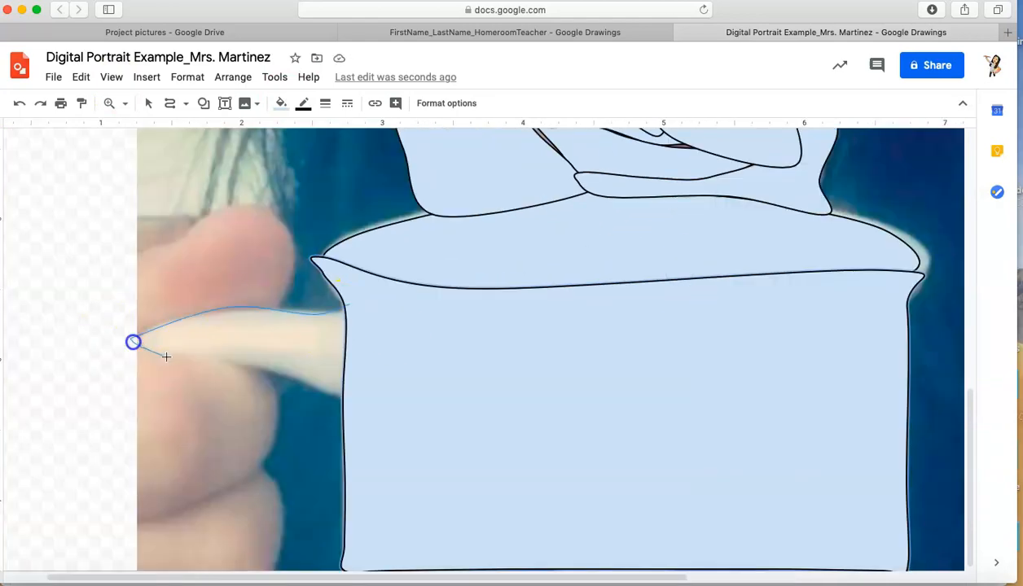
pyautogui.click(312, 380)
pyautogui.click(348, 303)
# Trace the hair on the left side, from the top of the head down around the fingers and back along the face, as a closed curve.
pyautogui.scroll(8, 137, 330)
pyautogui.click(373, 138)
pyautogui.scroll(-3, 272, 402)
pyautogui.click(283, 273)
pyautogui.click(233, 459)
pyautogui.scroll(-3, 233, 459)
pyautogui.click(177, 378)
pyautogui.click(294, 400)
pyautogui.click(384, 396)
pyautogui.scroll(6, 433, 371)
pyautogui.click(466, 247)
pyautogui.click(808, 227)
pyautogui.click(812, 142)
pyautogui.click(378, 140)
pyautogui.hscroll(3, 429, 141)
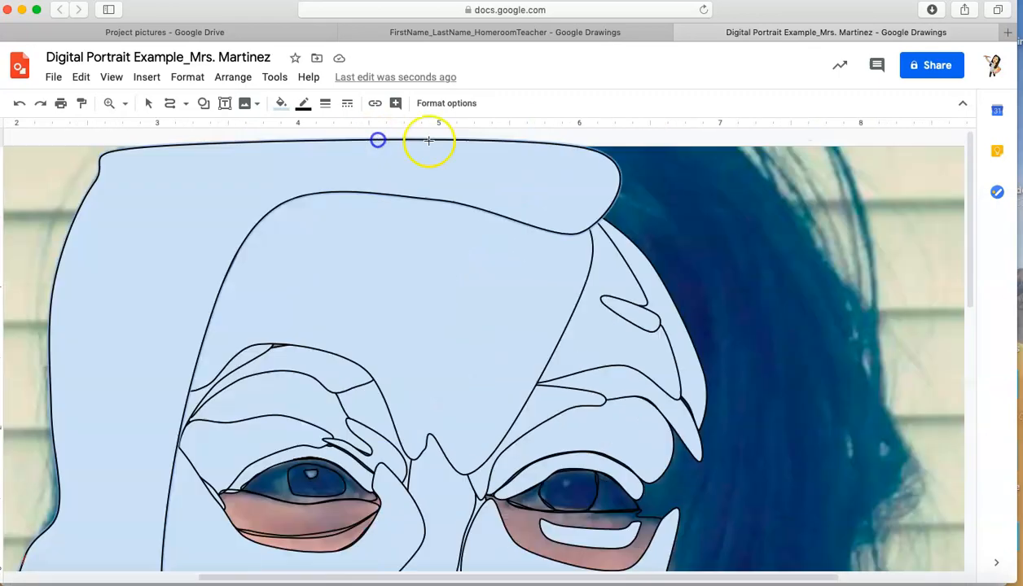
pyautogui.click(588, 140)
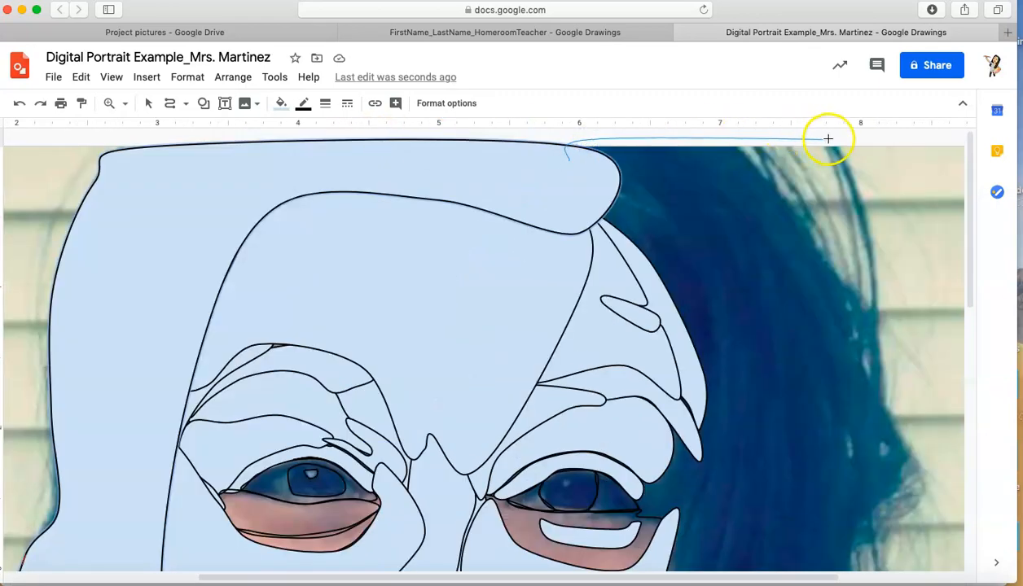
pyautogui.doubleClick(535, 195)
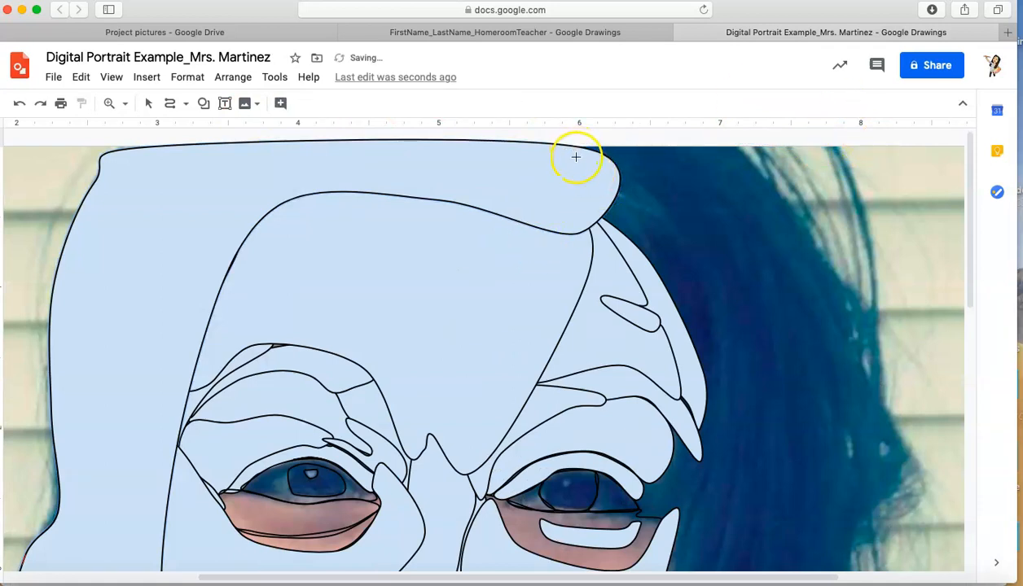
# Outline the outer edge of the right-side hair with a curve, from the top of the head down to the photo's lower-right corner.
pyautogui.moveTo(586, 145); pyautogui.dragTo(656, 145)
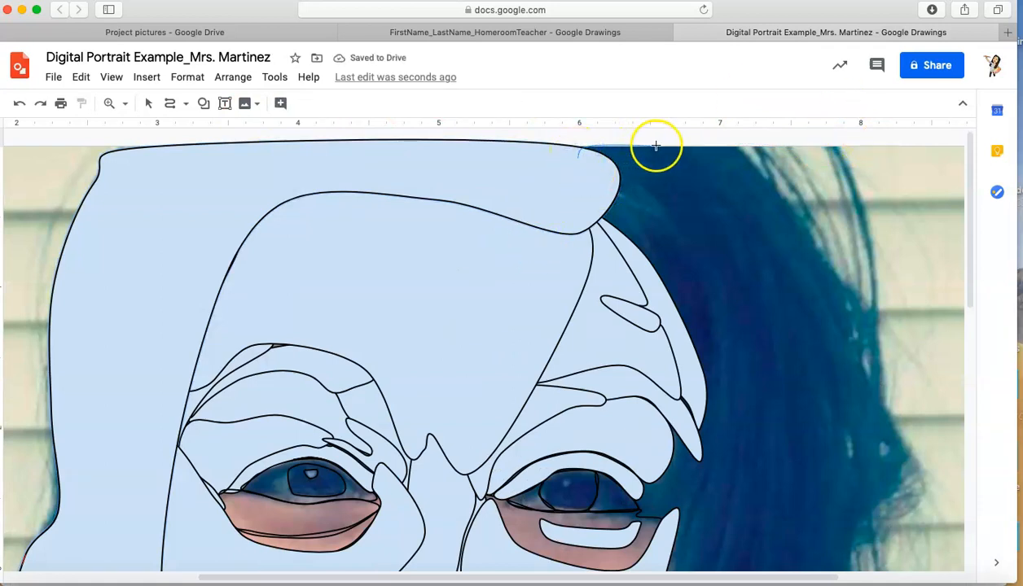
pyautogui.click(838, 144)
pyautogui.click(878, 275)
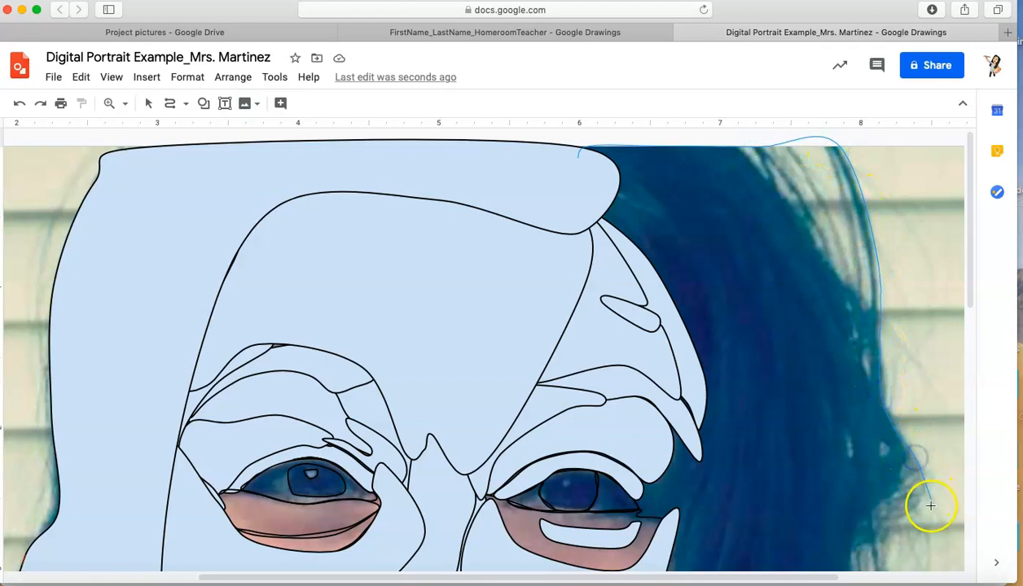
pyautogui.scroll(-5, 909, 518)
pyautogui.click(875, 329)
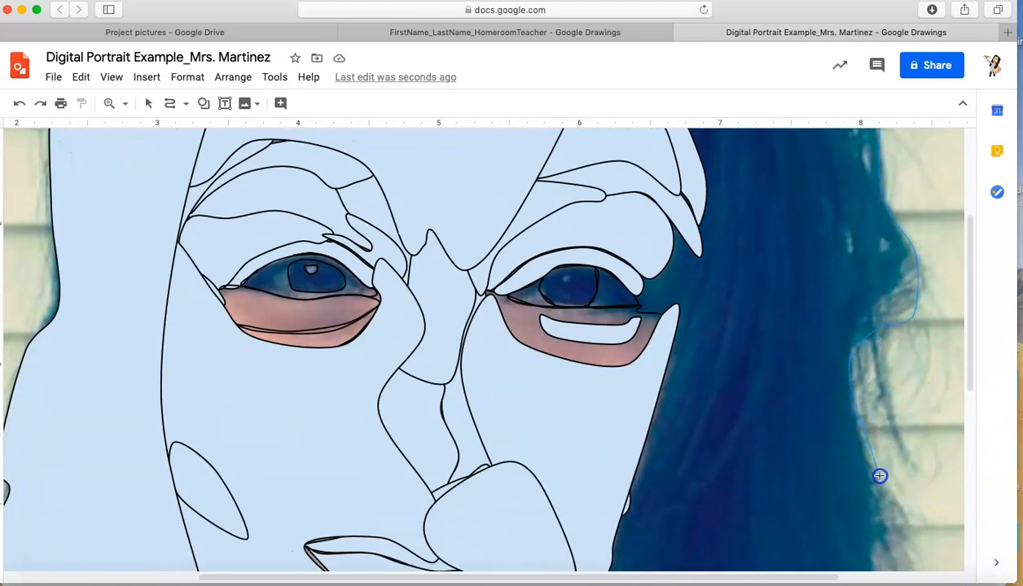
pyautogui.scroll(-4, 880, 476)
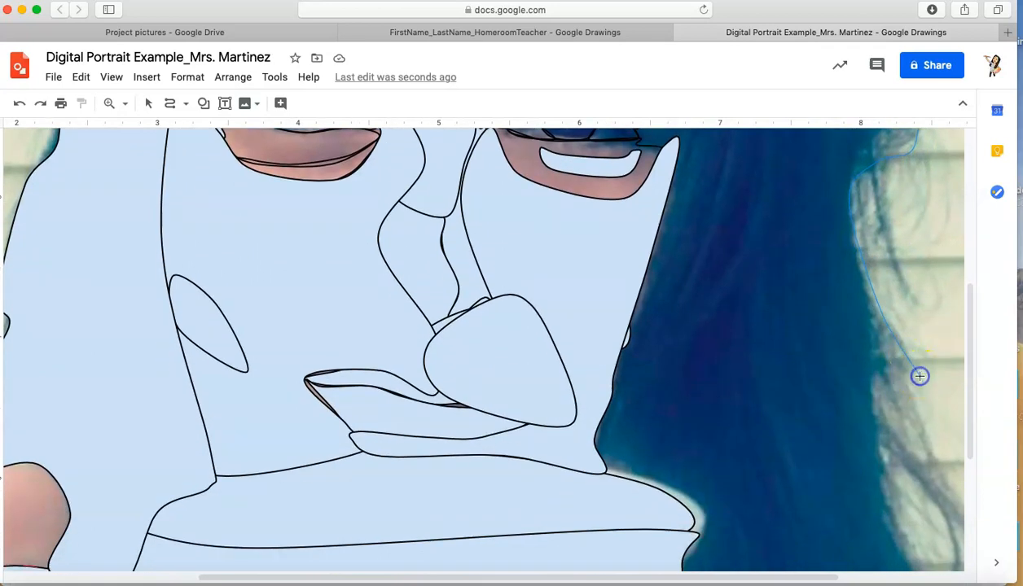
pyautogui.click(916, 444)
pyautogui.click(962, 507)
pyautogui.scroll(-2, 962, 507)
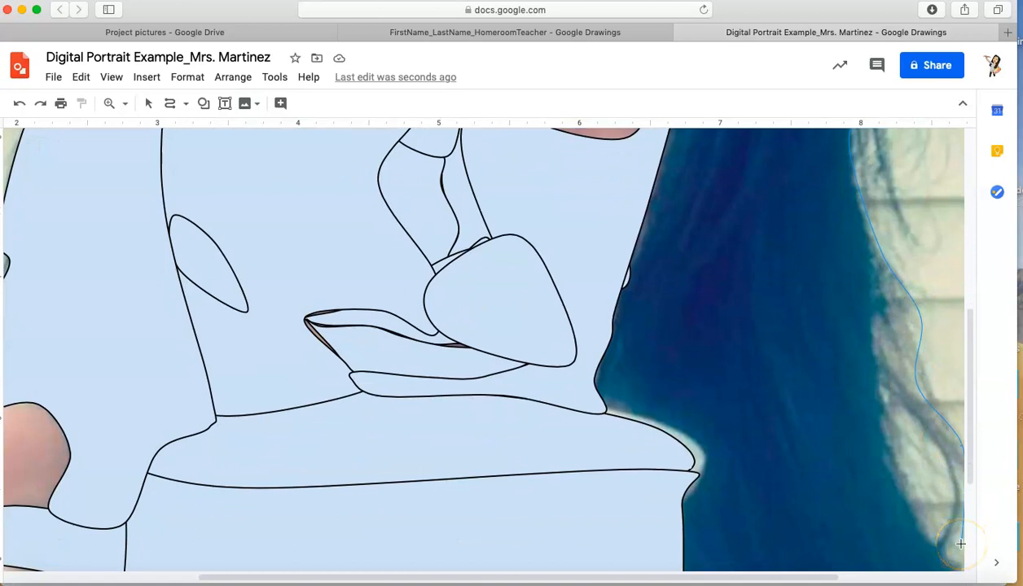
pyautogui.scroll(-3, 962, 547)
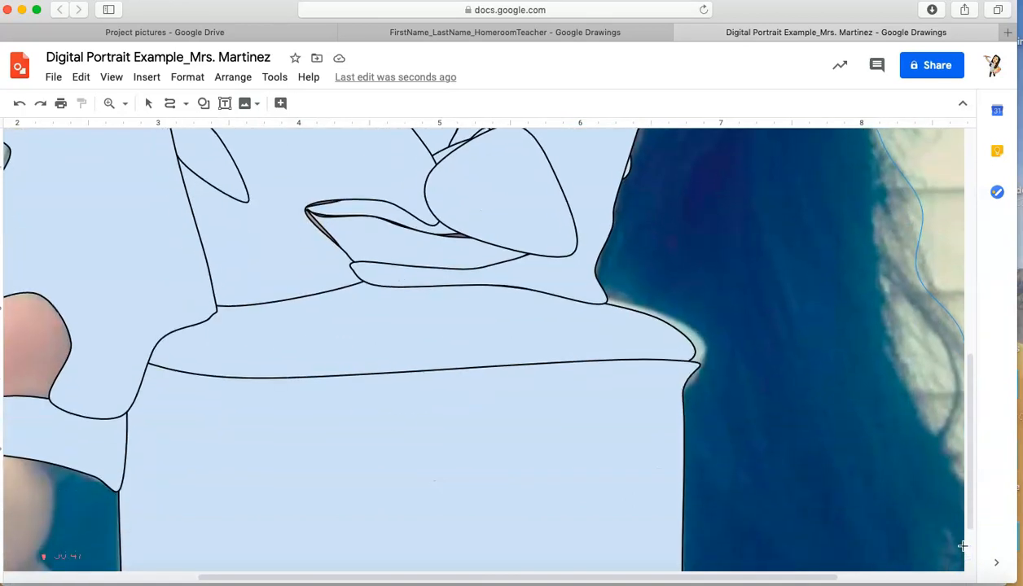
pyautogui.scroll(-3, 962, 570)
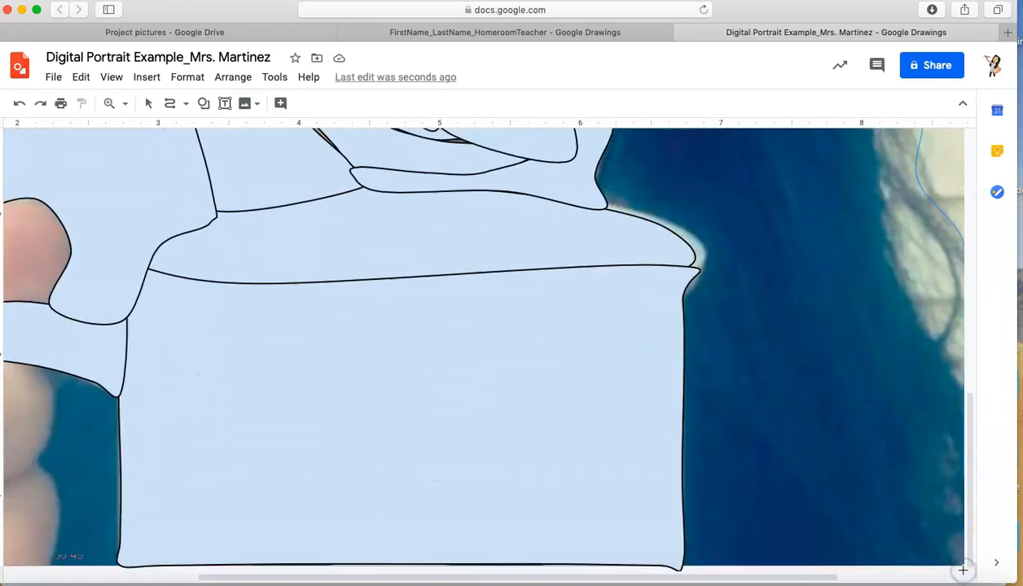
pyautogui.click(963, 566)
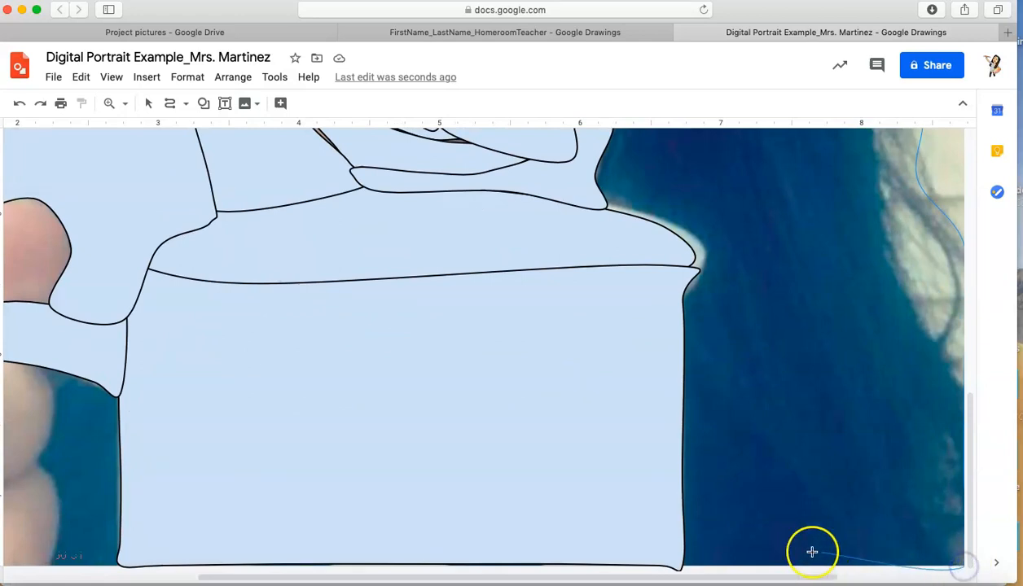
# Complete the right-side hair shape along the photo's bottom edge and up past the mug, cheek, eye and forehead to its starting point.
pyautogui.click(745, 567)
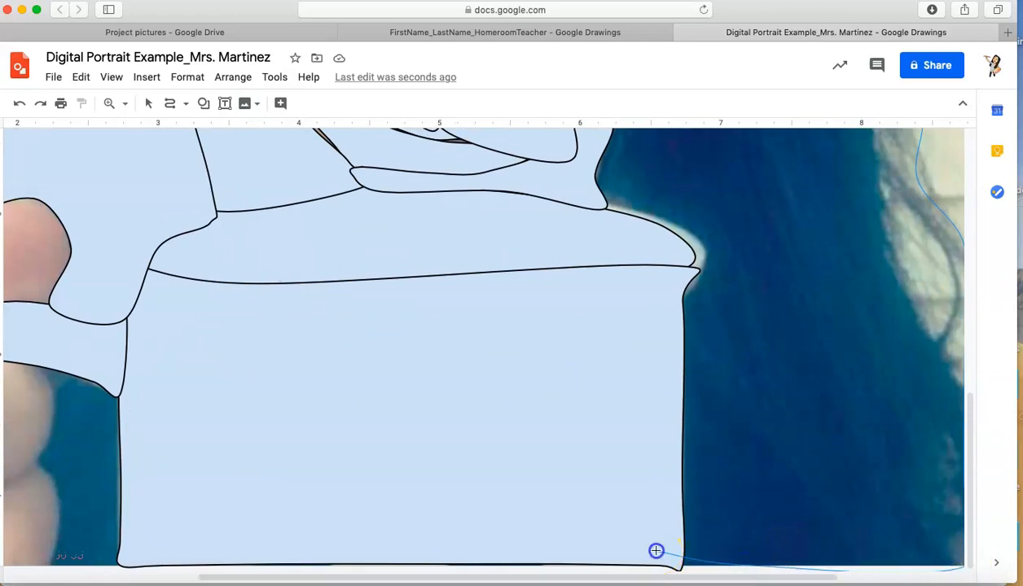
pyautogui.click(653, 386)
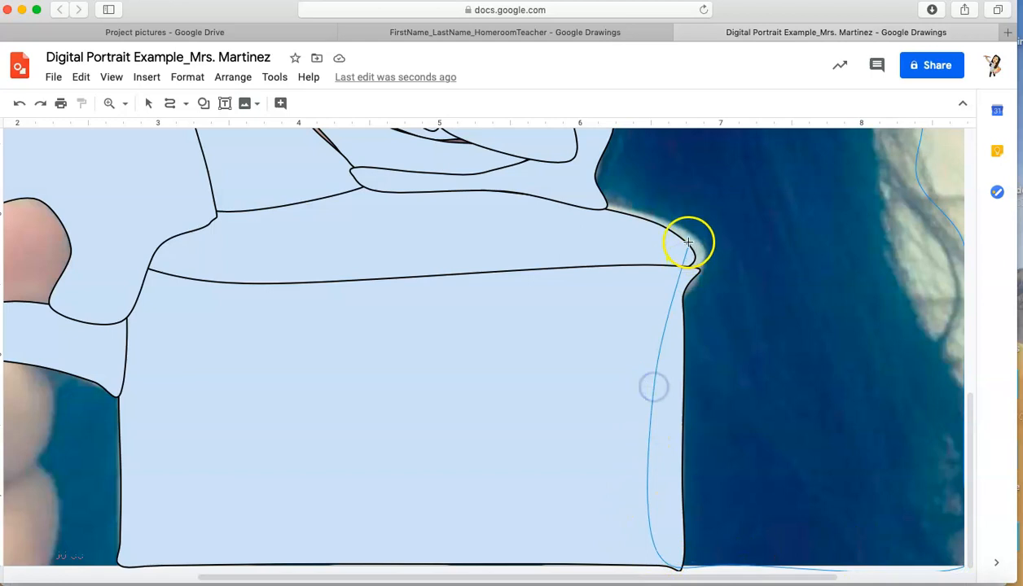
pyautogui.scroll(5, 594, 203)
pyautogui.click(598, 183)
pyautogui.scroll(5, 627, 174)
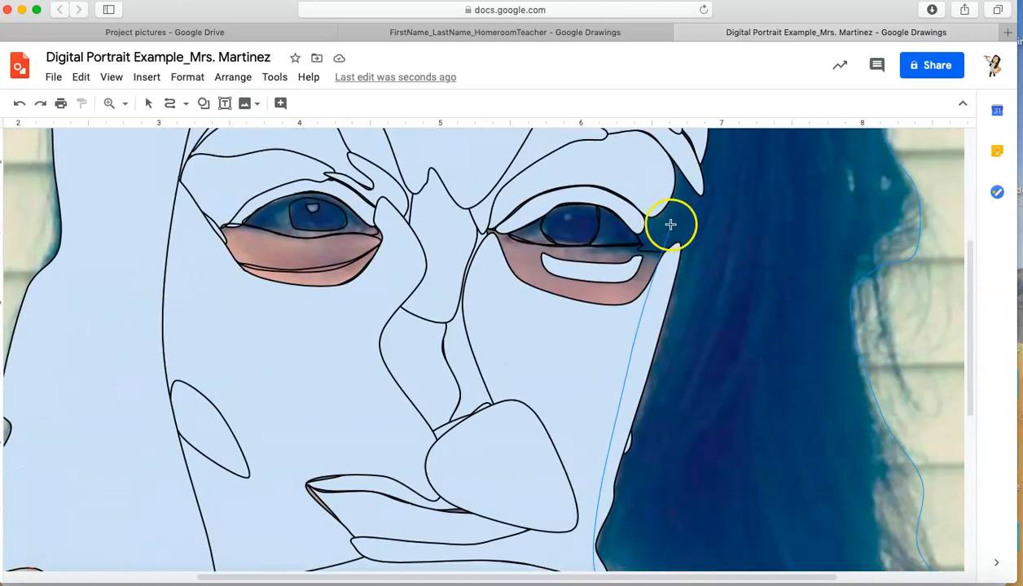
pyautogui.click(671, 259)
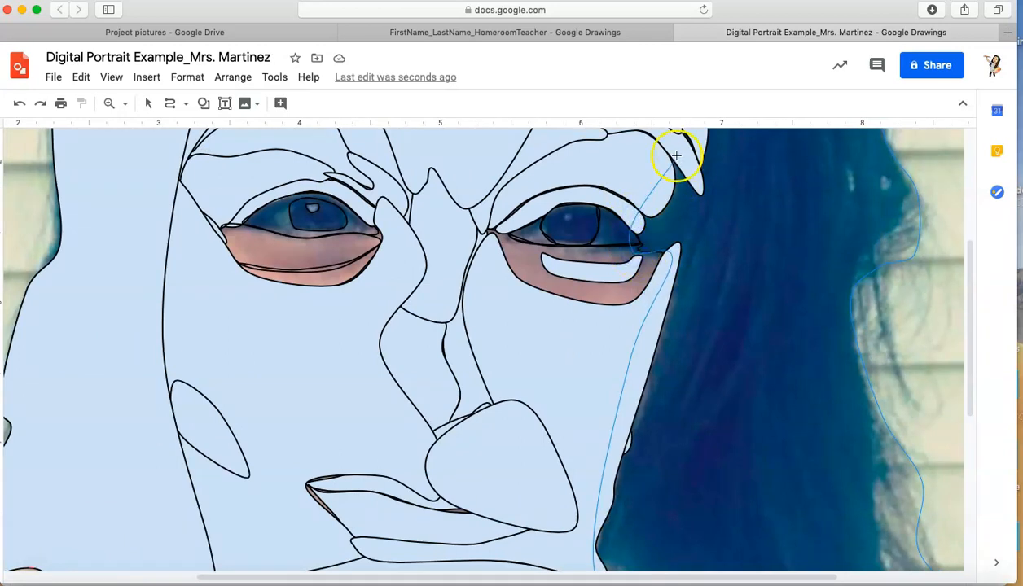
pyautogui.scroll(2, 676, 154)
pyautogui.click(662, 192)
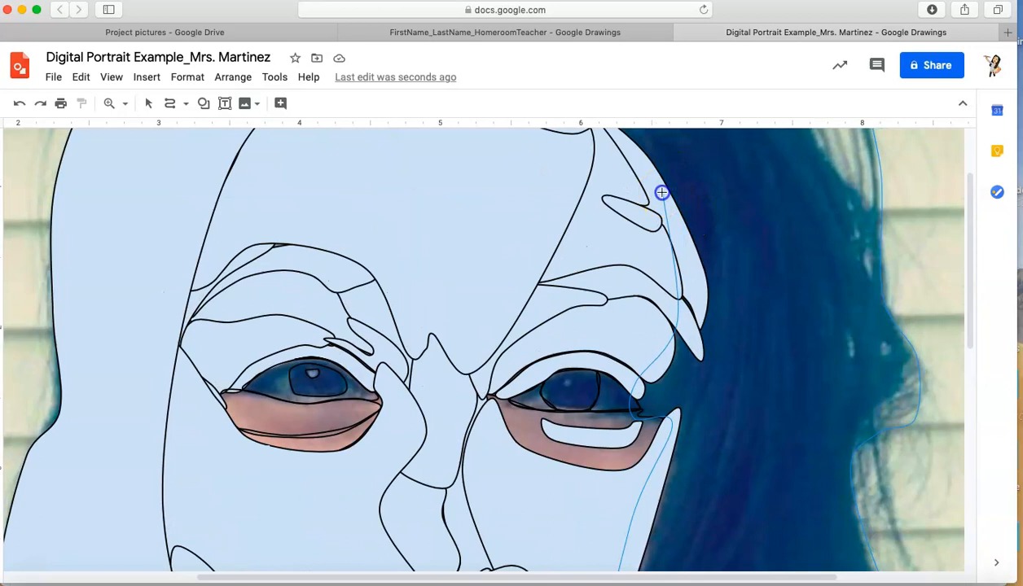
pyautogui.scroll(1, 662, 193)
pyautogui.click(598, 216)
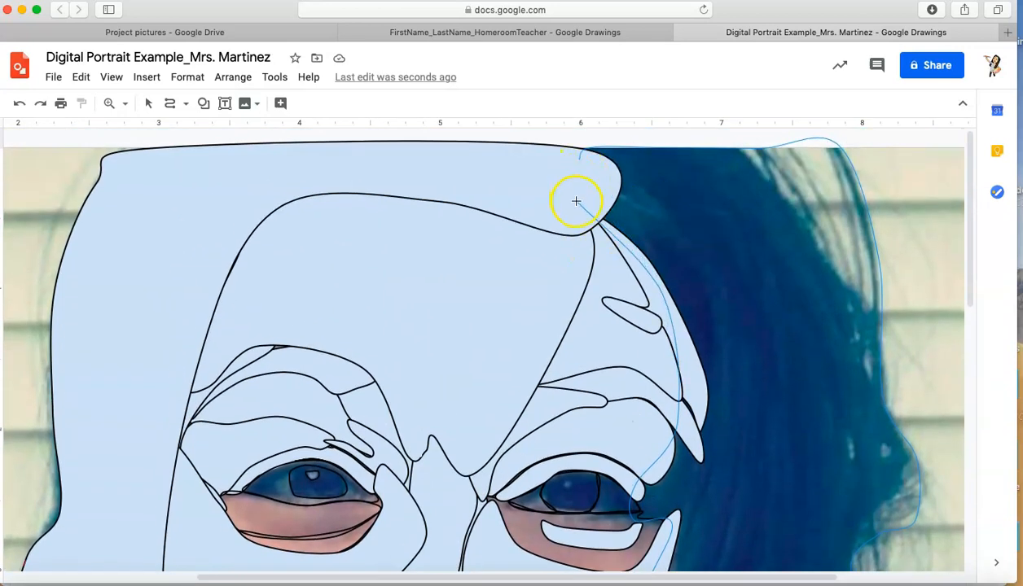
pyautogui.click(580, 160)
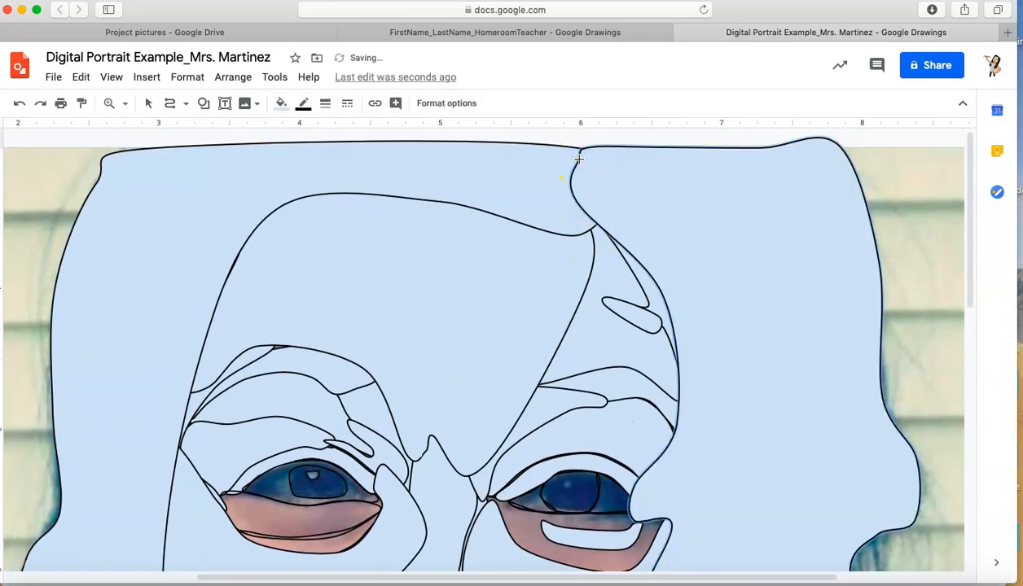
# Try to select the photo and all traced shapes together at 100% zoom.
pyautogui.click(122, 103)
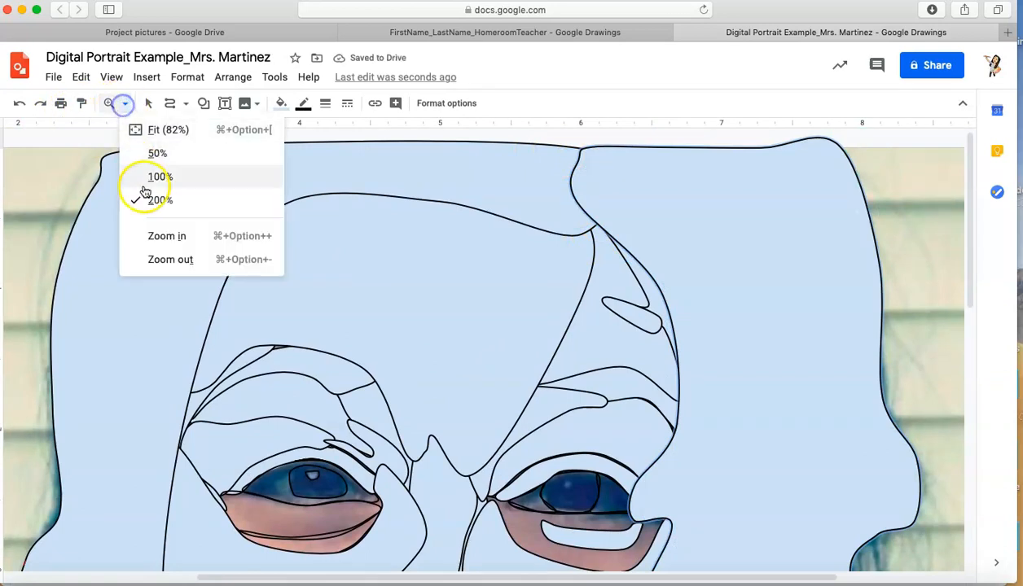
pyautogui.click(144, 178)
pyautogui.scroll(-5, 265, 435)
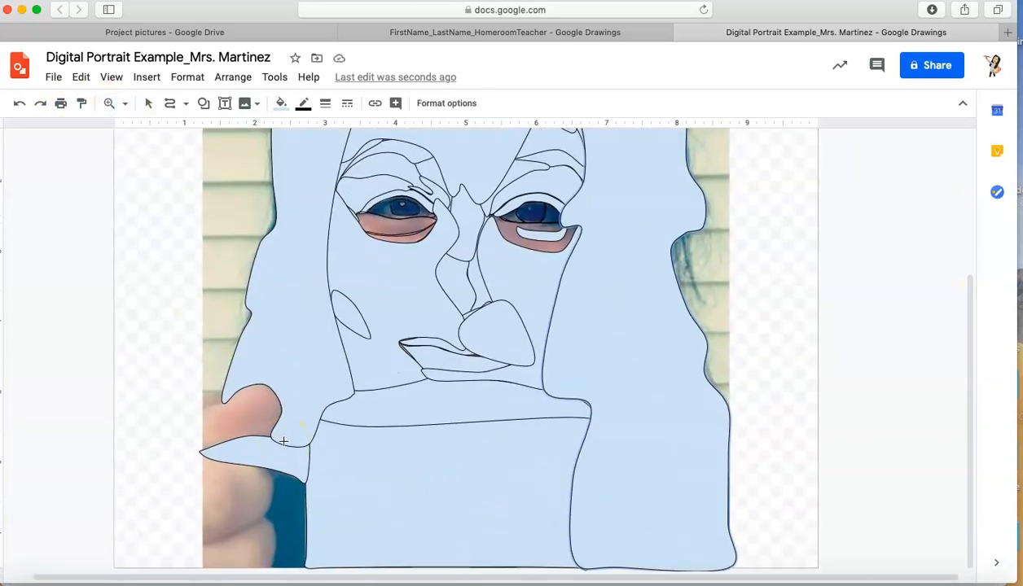
pyautogui.scroll(5, 282, 439)
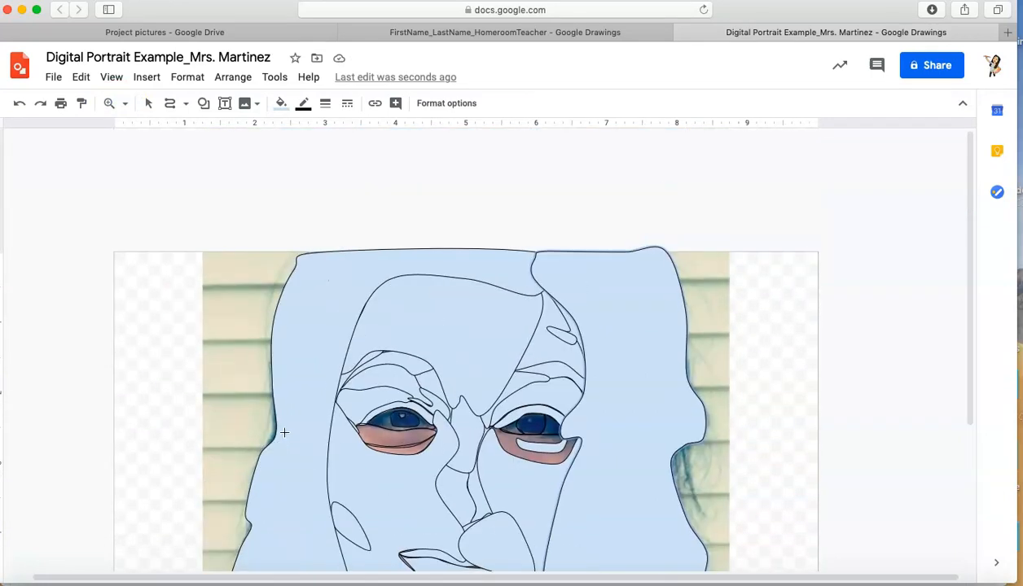
pyautogui.click(144, 103)
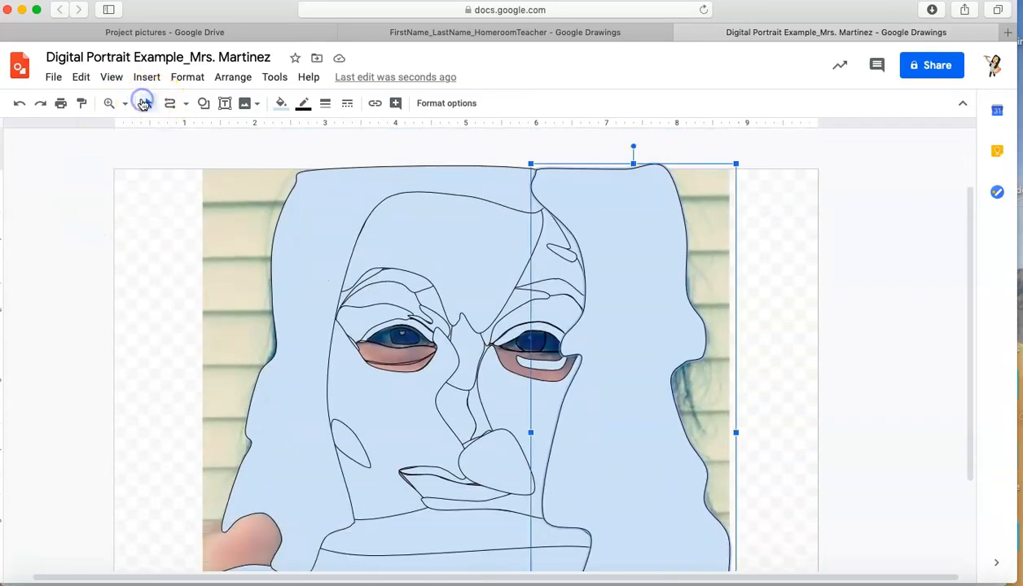
pyautogui.click(257, 153)
pyautogui.moveTo(206, 142); pyautogui.dragTo(812, 562)
pyautogui.moveTo(742, 568); pyautogui.dragTo(758, 582)
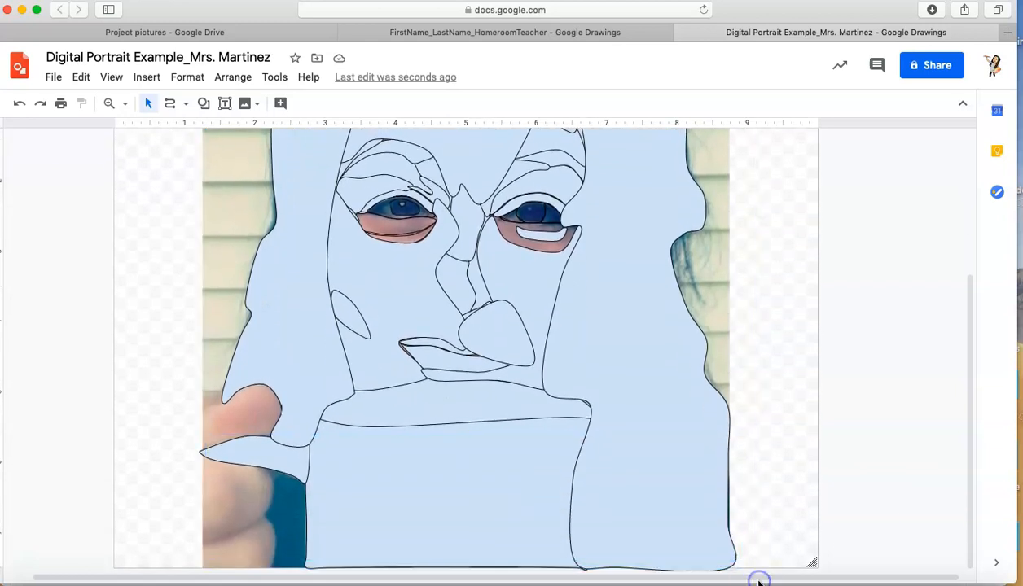
# Set the zoom to 50% and select the photo together with all the traced shapes.
pyautogui.click(125, 103)
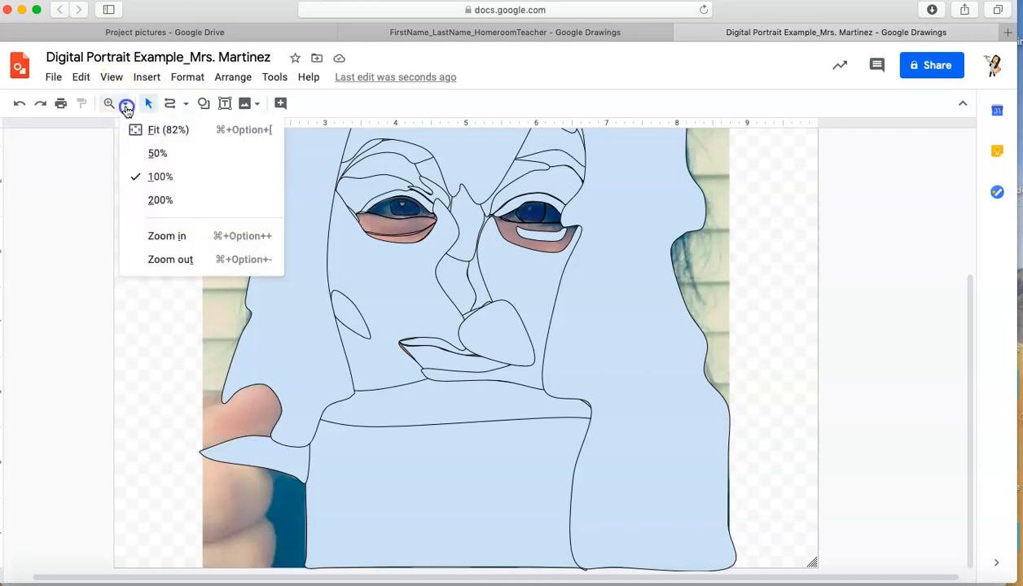
pyautogui.click(137, 160)
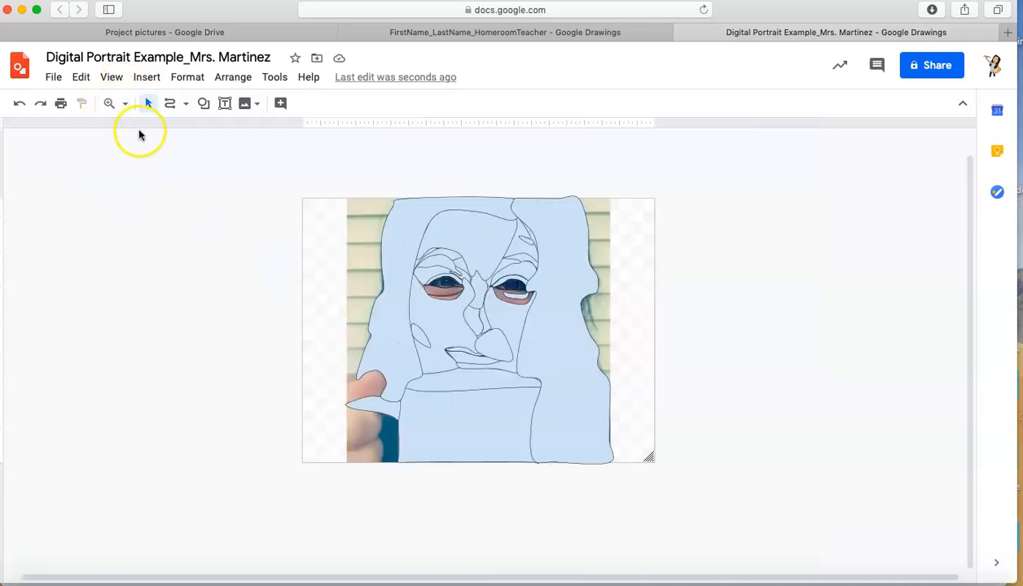
pyautogui.click(364, 206)
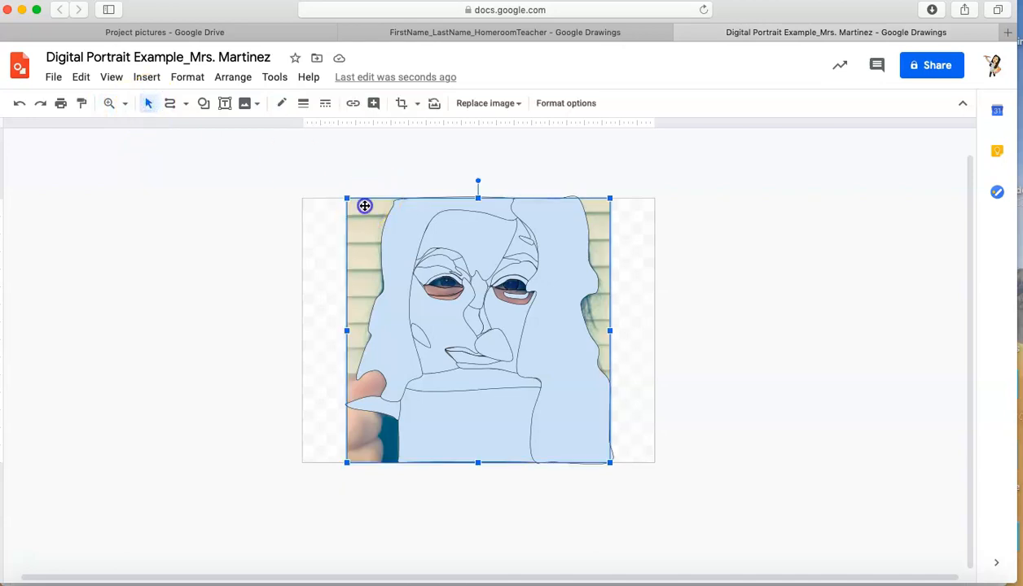
pyautogui.click(314, 213)
pyautogui.moveTo(337, 174); pyautogui.dragTo(629, 478)
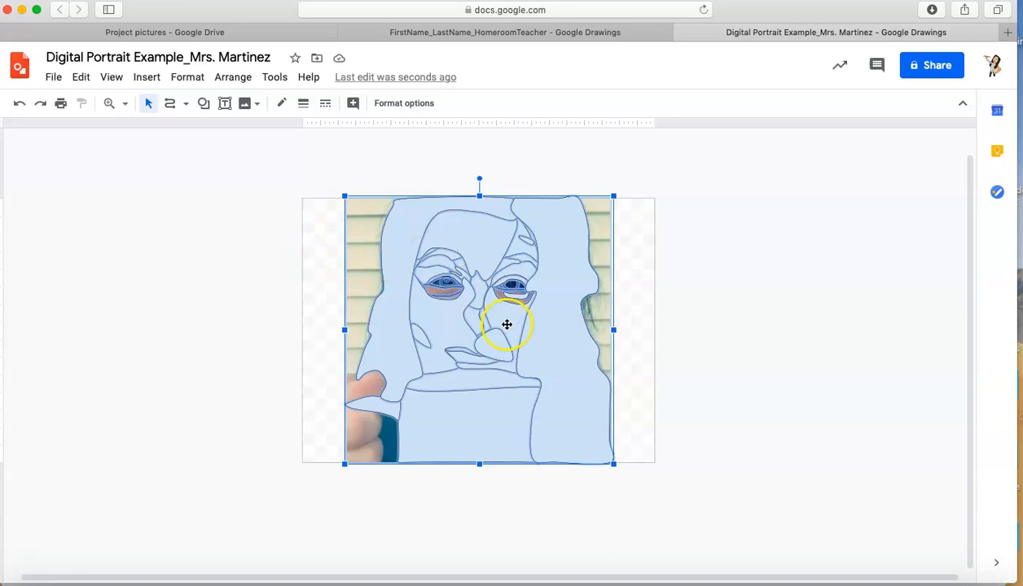
# Try to make the borders of all selected shapes transparent, and undo the change.
pyautogui.click(402, 105)
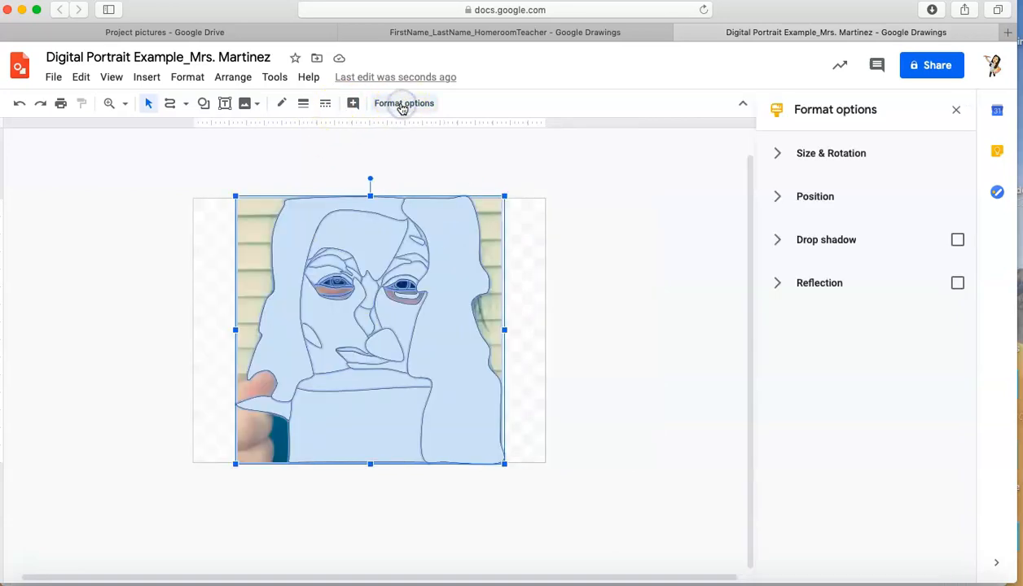
pyautogui.click(278, 104)
pyautogui.click(278, 104)
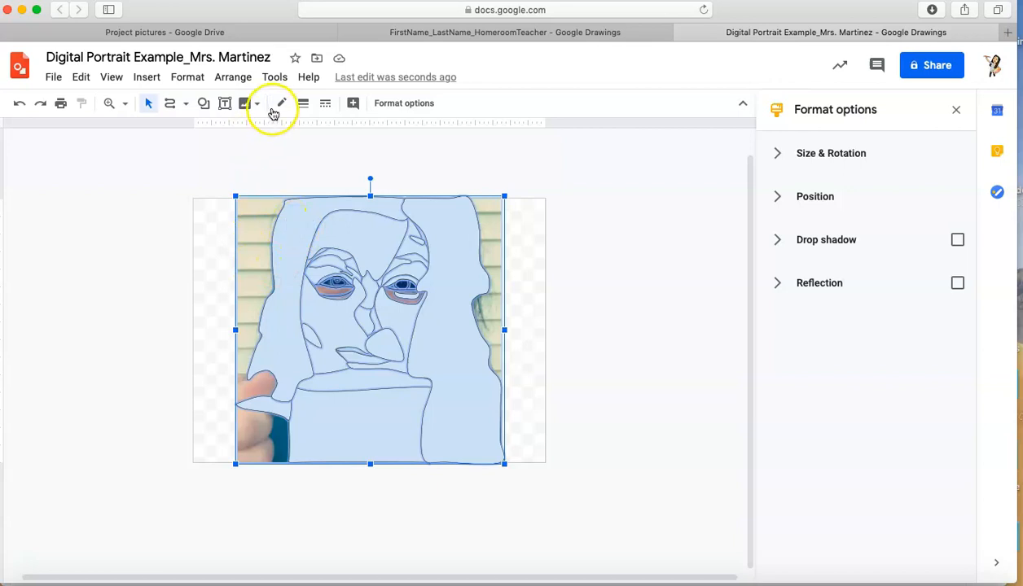
pyautogui.click(281, 103)
pyautogui.click(315, 132)
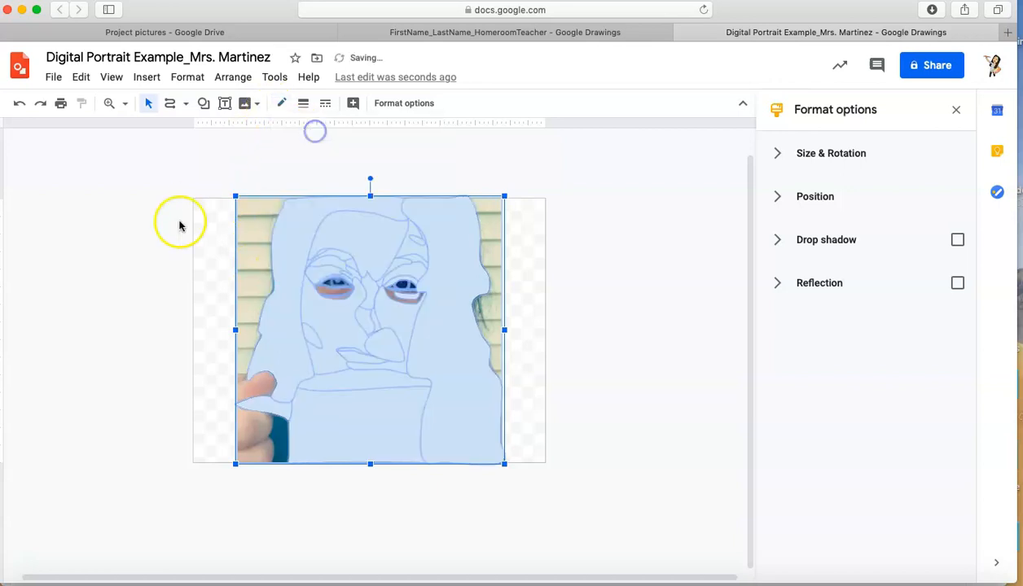
pyautogui.click(166, 253)
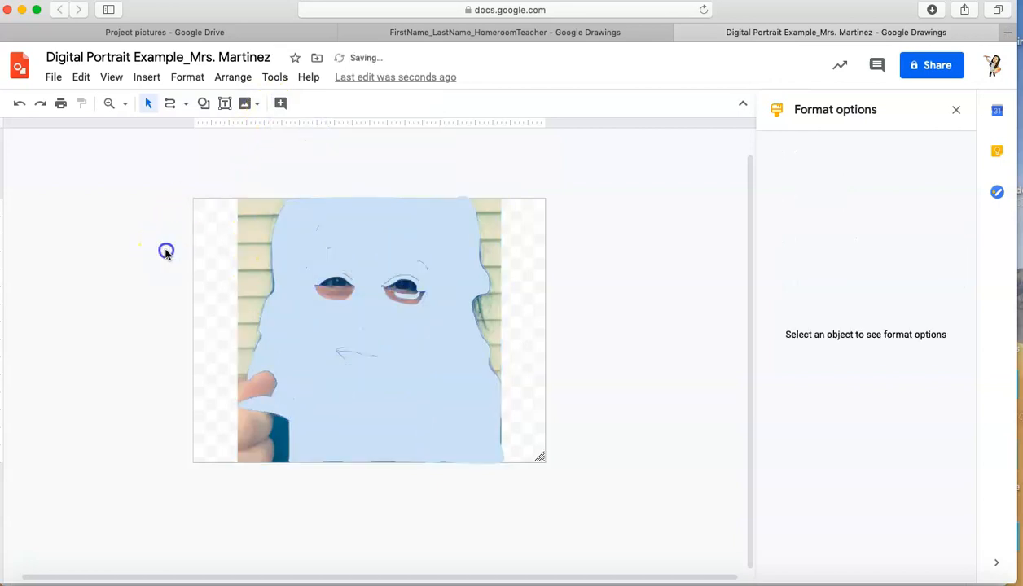
pyautogui.click(21, 106)
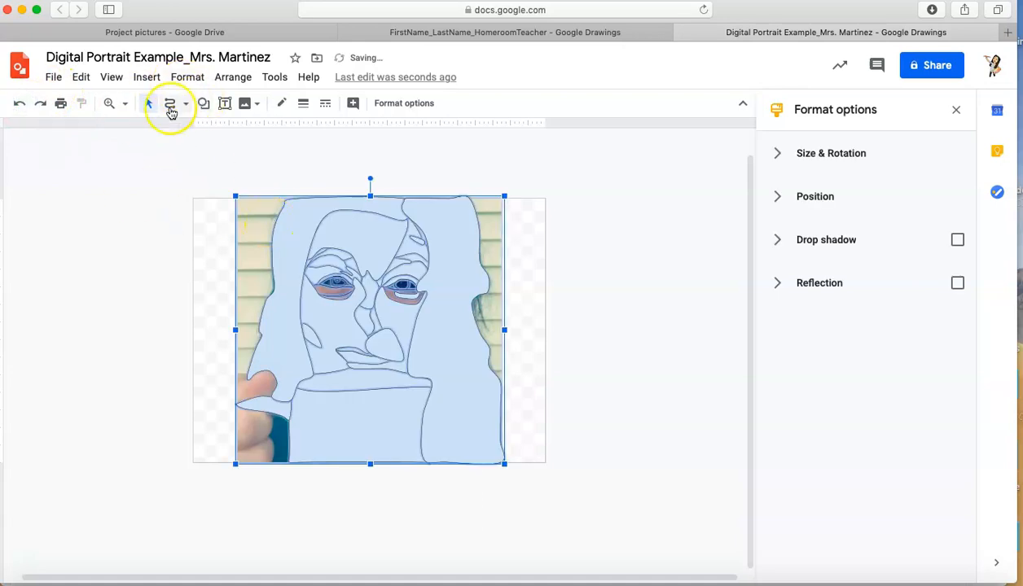
# Make the fill of the left-side hair shape transparent.
pyautogui.click(146, 315)
pyautogui.click(304, 232)
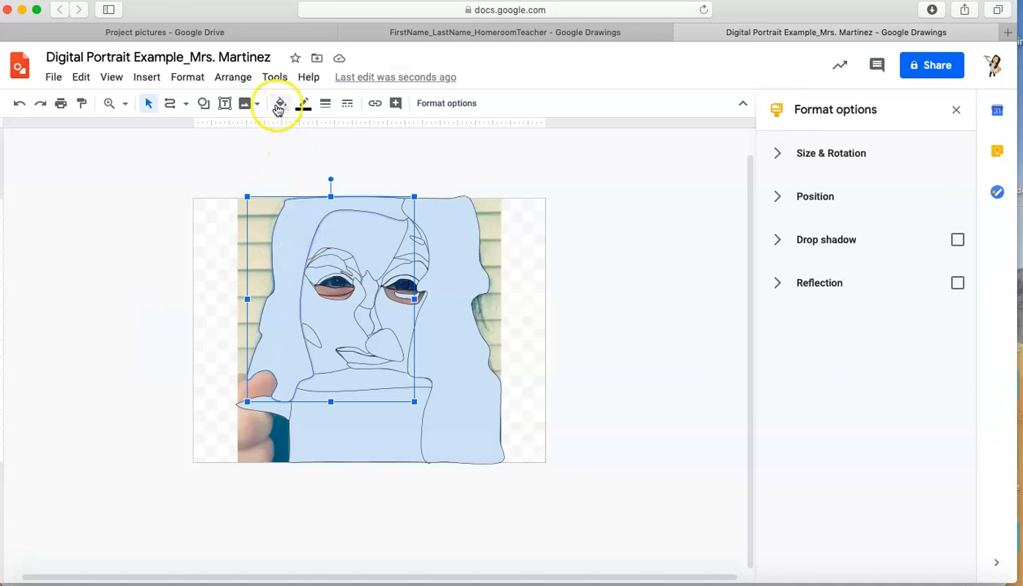
pyautogui.click(280, 103)
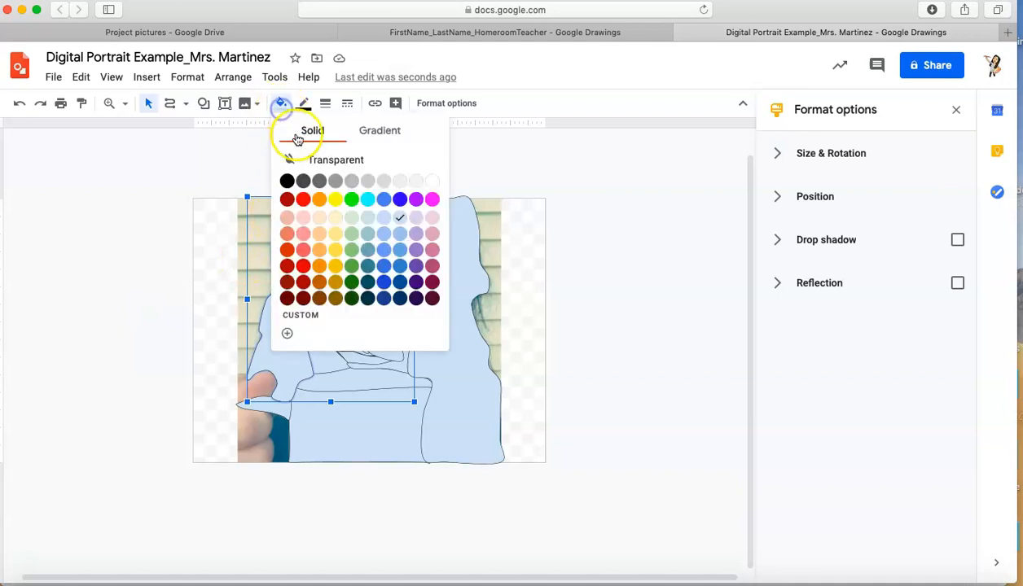
pyautogui.click(328, 156)
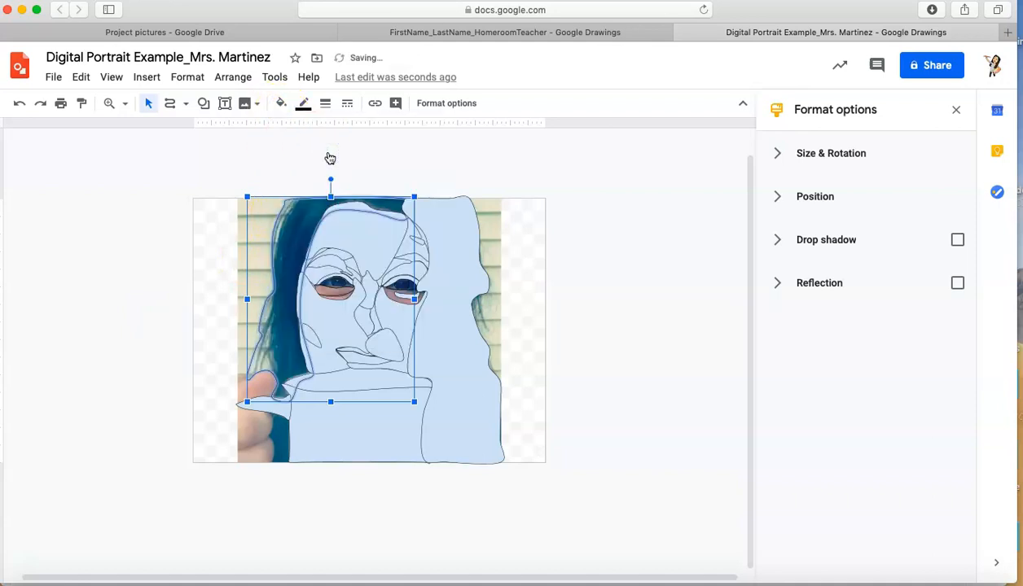
pyautogui.click(301, 181)
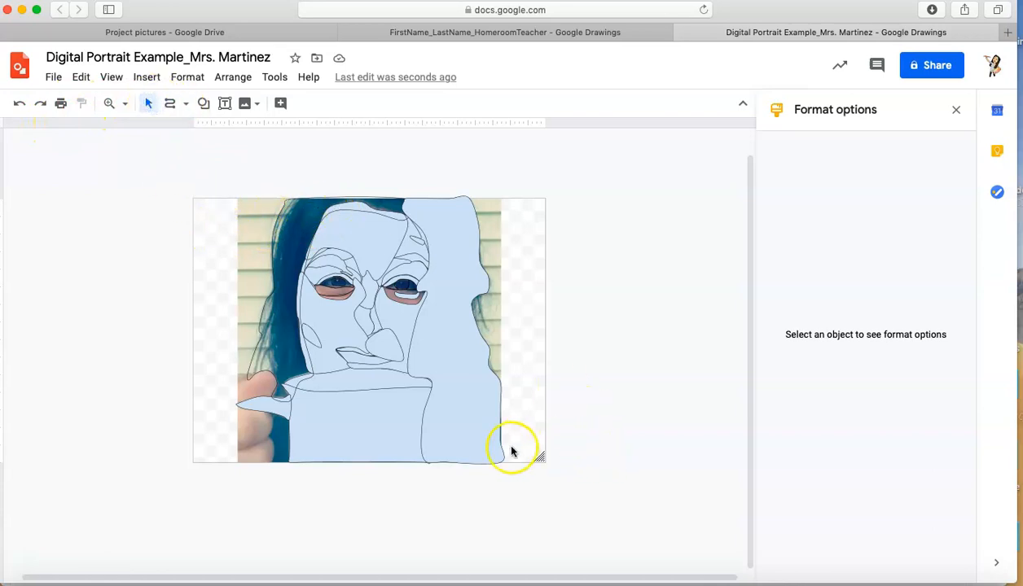
# Make the fill of the right-side hair shape transparent.
pyautogui.moveTo(510, 451)
pyautogui.mouseDown()
pyautogui.moveTo(347, 239)
pyautogui.moveTo(308, 207)
pyautogui.mouseUp()
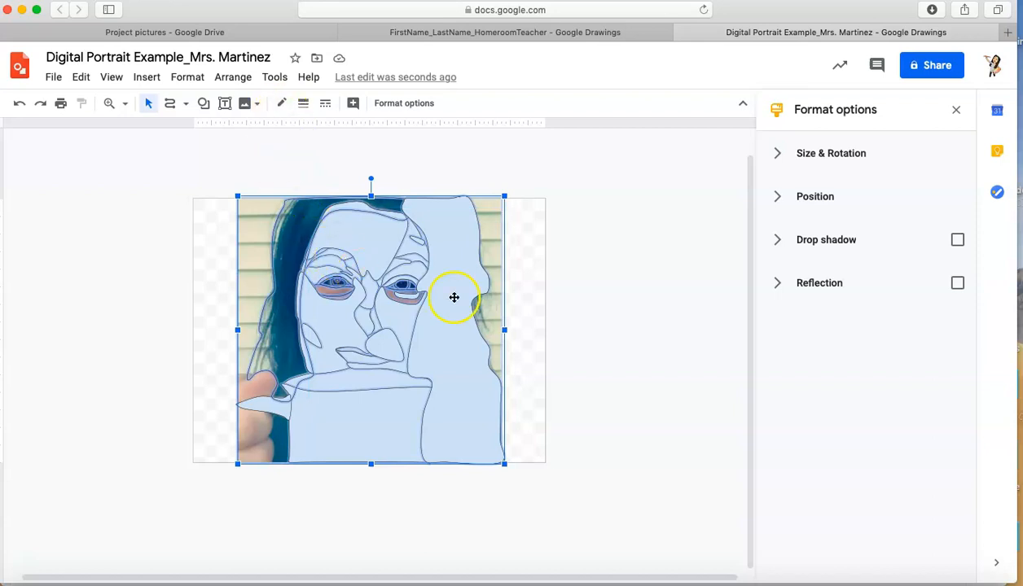
pyautogui.click(523, 258)
pyautogui.click(469, 269)
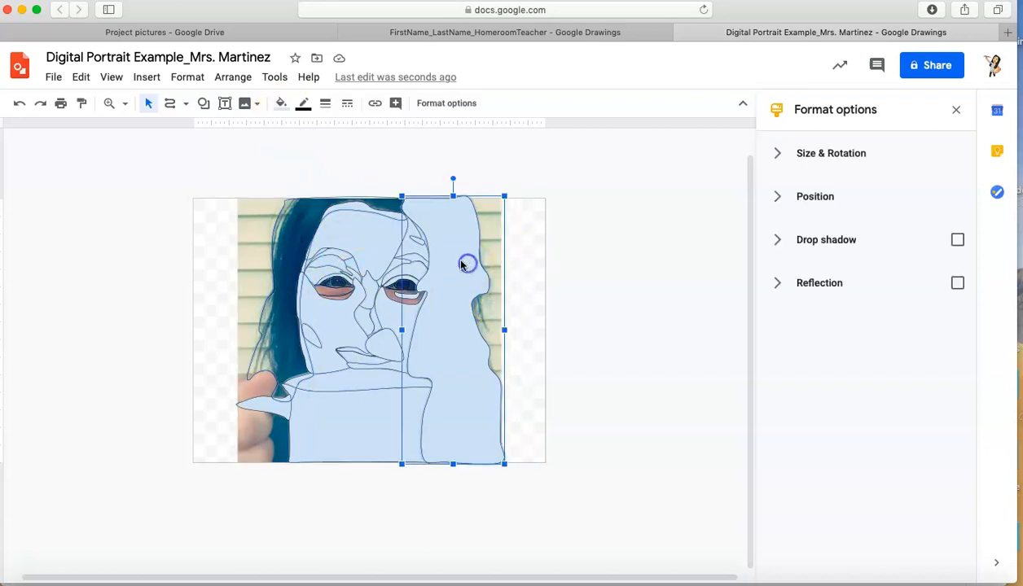
pyautogui.click(280, 103)
pyautogui.click(319, 157)
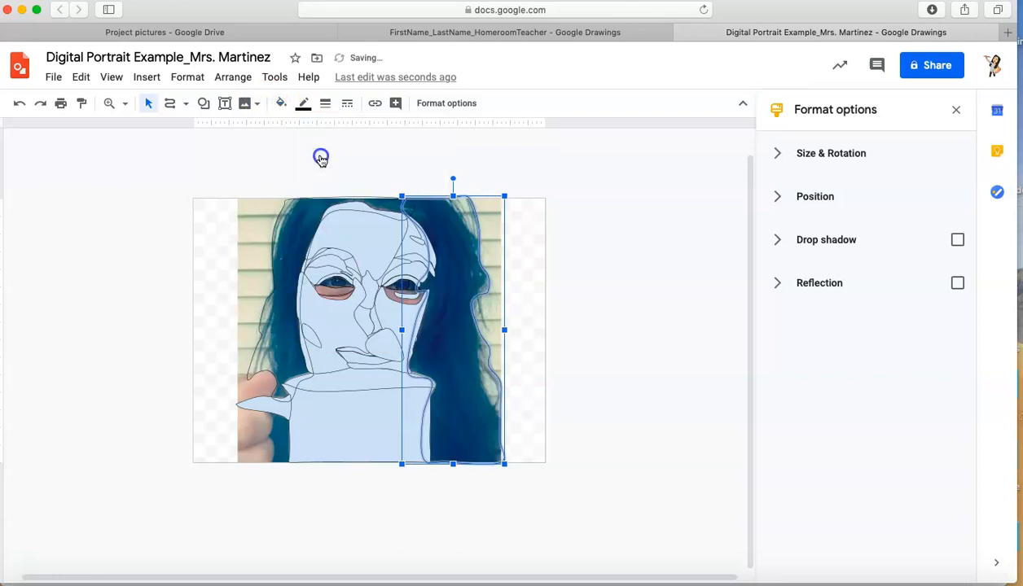
# Make the fills of the mug body and the mug handle shapes transparent.
pyautogui.click(348, 410)
pyautogui.click(279, 104)
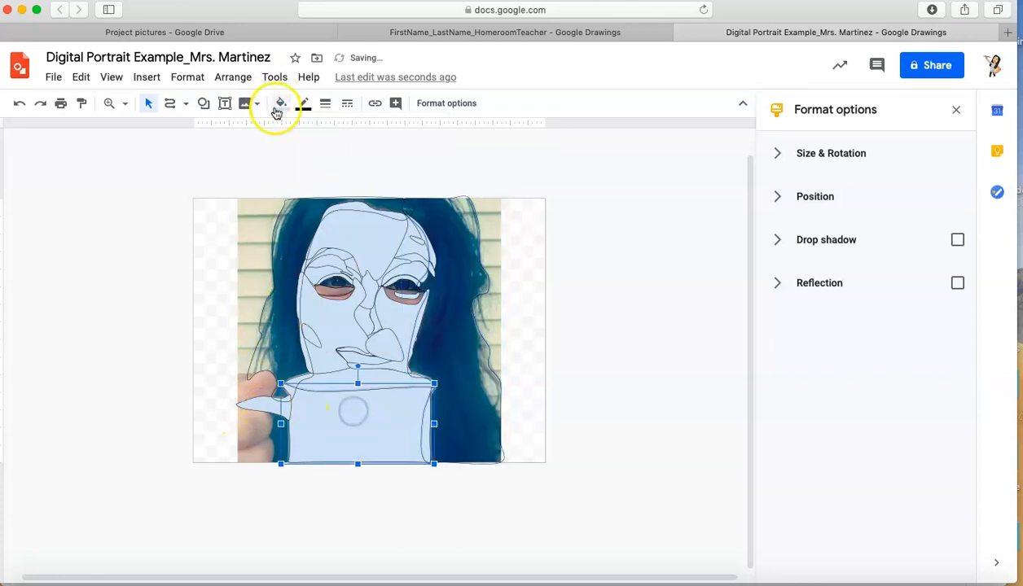
pyautogui.click(351, 159)
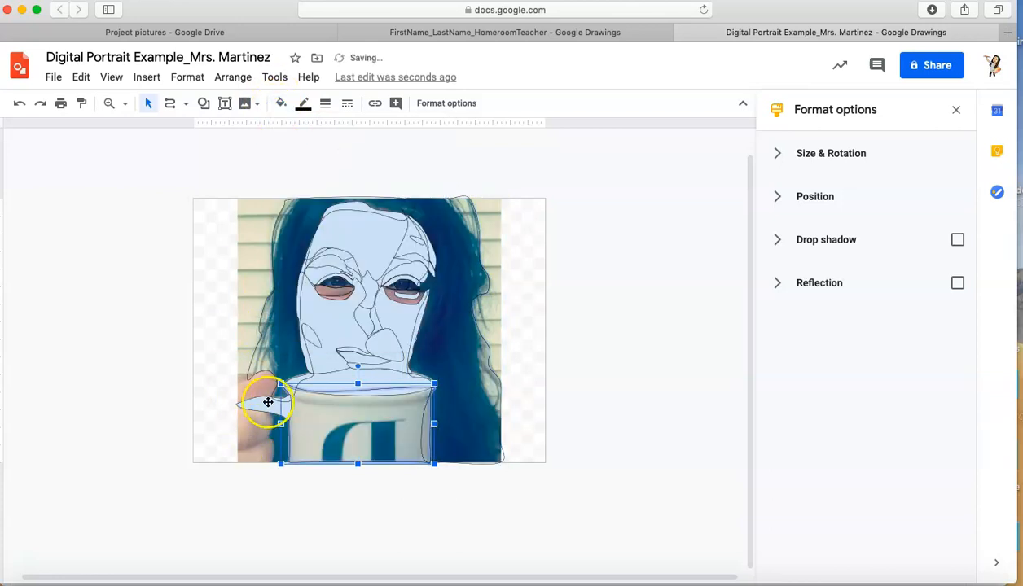
pyautogui.click(265, 402)
pyautogui.click(280, 103)
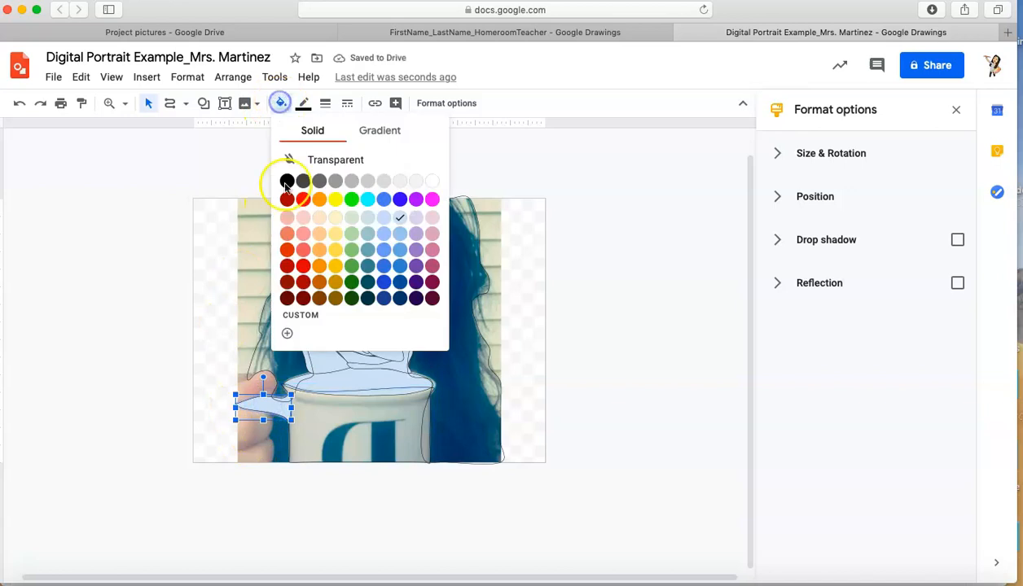
pyautogui.click(321, 160)
pyautogui.click(169, 292)
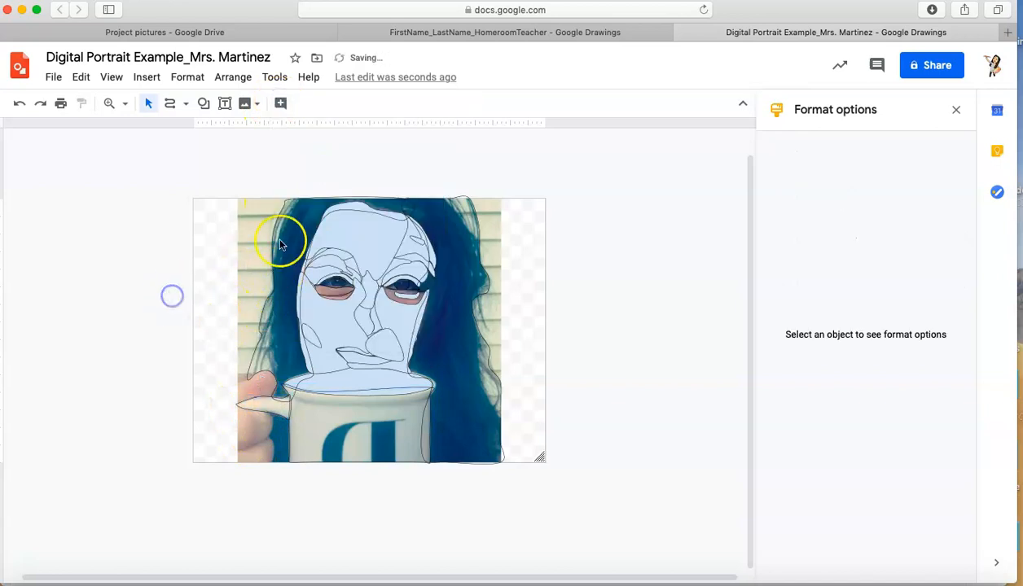
# Make the fill of the mug rim shape transparent.
pyautogui.click(307, 207)
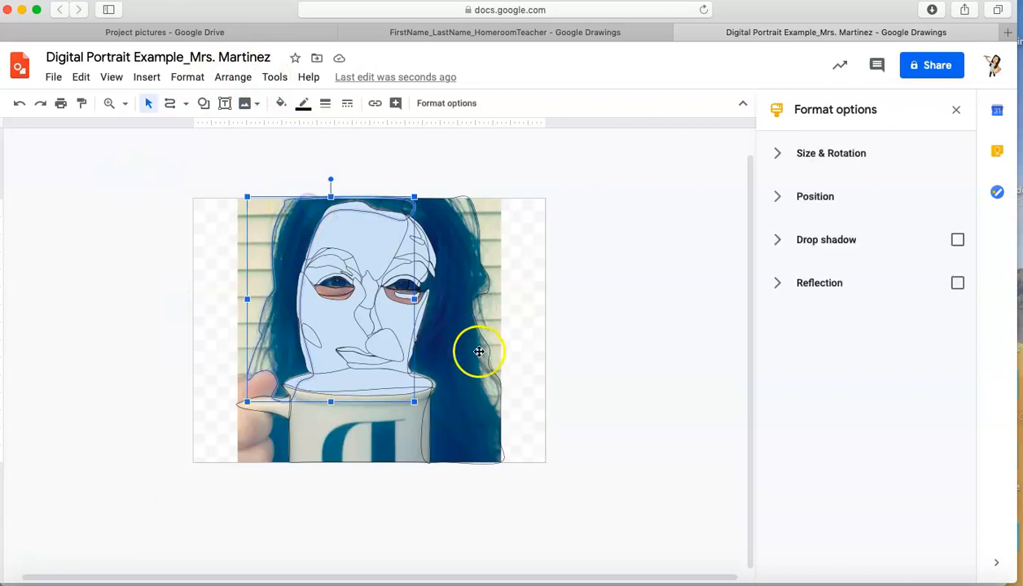
pyautogui.click(432, 367)
pyautogui.click(382, 376)
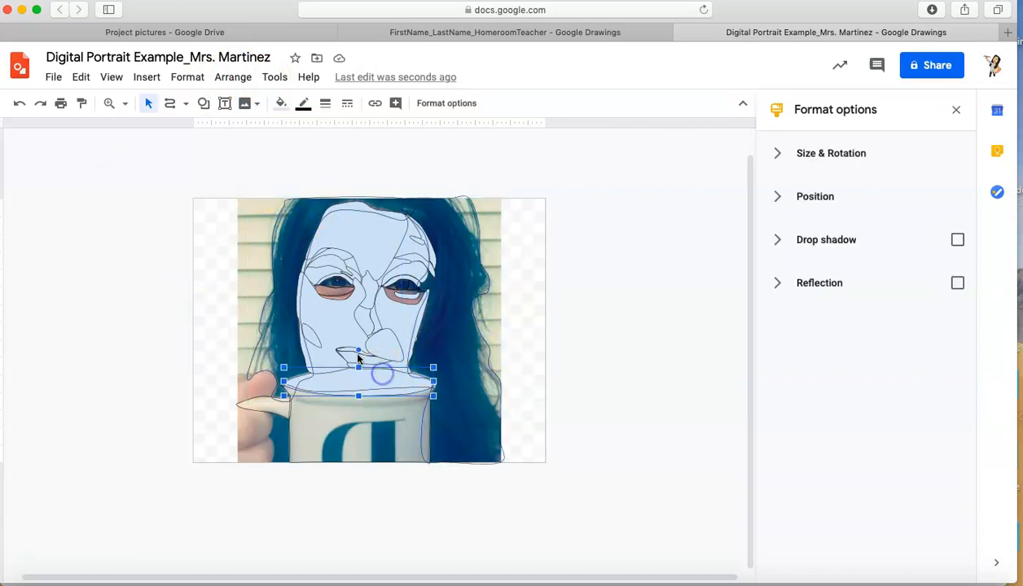
pyautogui.click(279, 103)
pyautogui.click(324, 160)
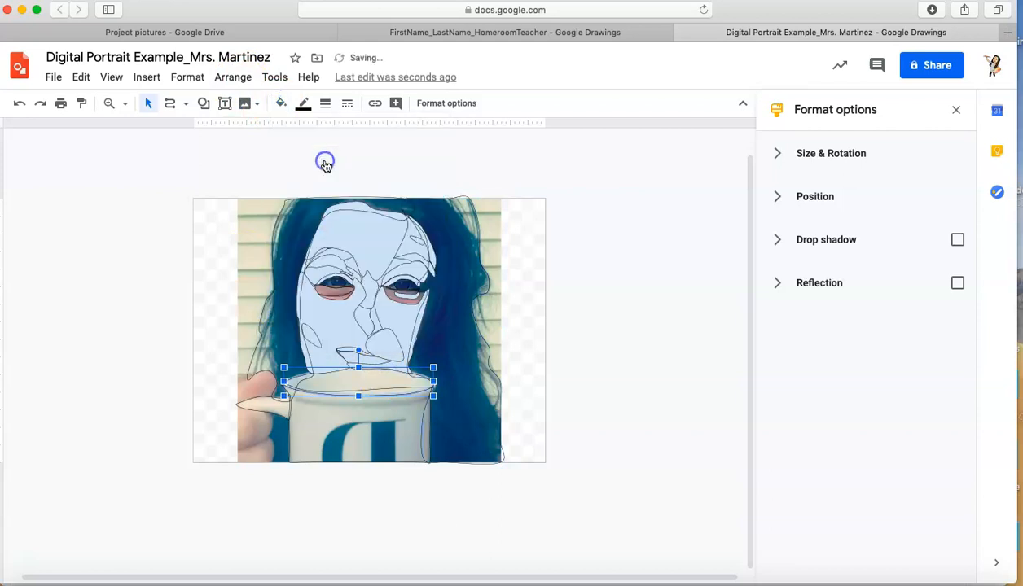
# Make the fills of the forehead shape and the left cheek shape transparent.
pyautogui.click(331, 240)
pyautogui.click(279, 102)
pyautogui.click(323, 153)
pyautogui.click(345, 325)
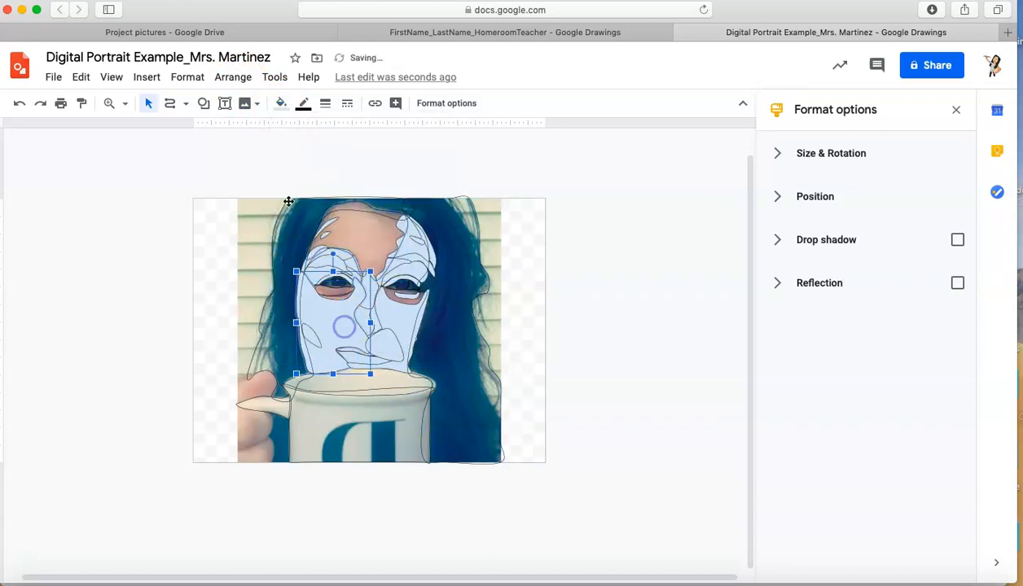
pyautogui.click(278, 103)
pyautogui.click(325, 162)
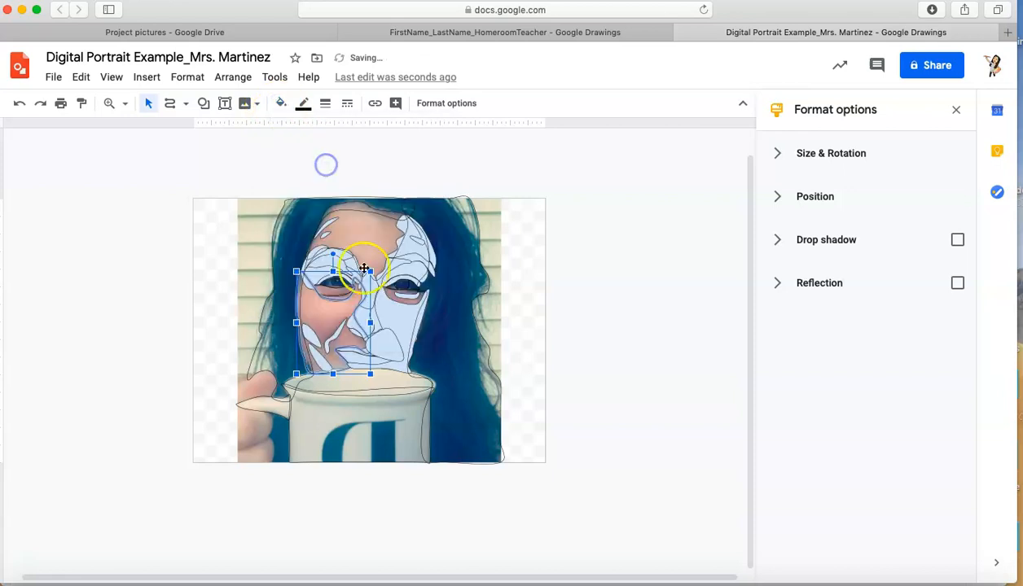
# Make the fills of the right cheek shape and the shape at the inner corner above the right eye transparent.
pyautogui.click(391, 320)
pyautogui.click(280, 102)
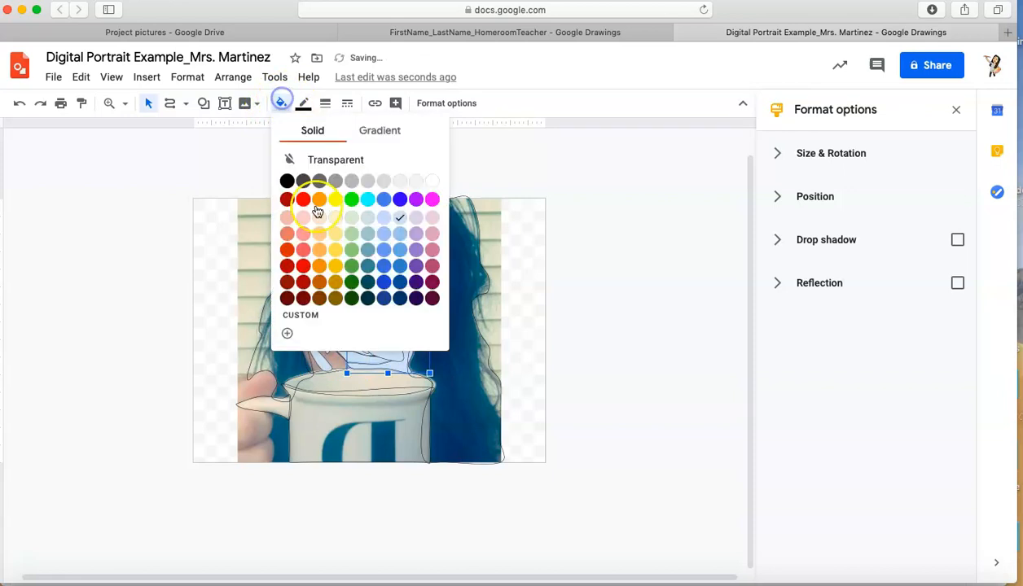
pyautogui.click(324, 154)
pyautogui.click(414, 263)
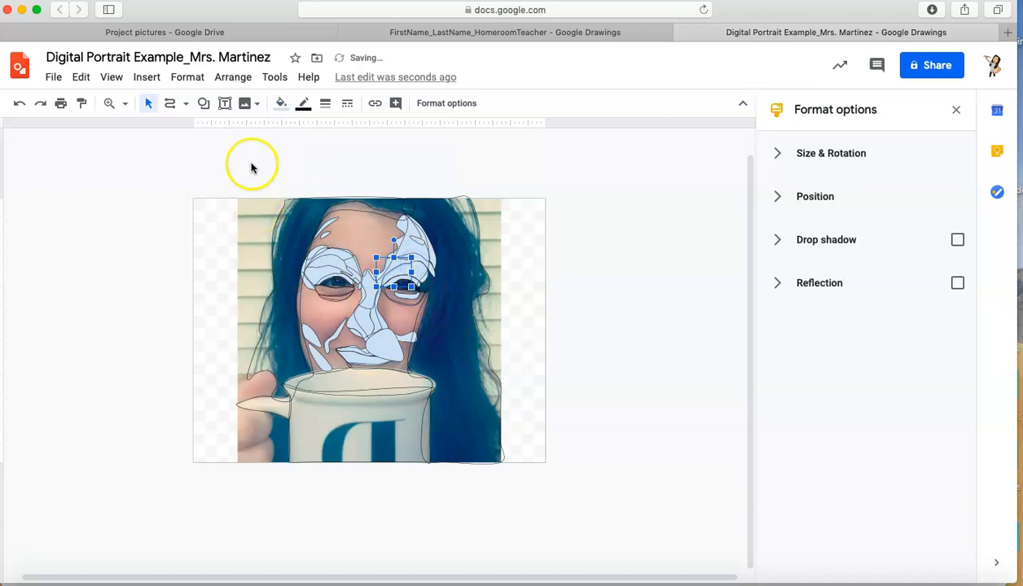
pyautogui.click(281, 103)
pyautogui.click(319, 160)
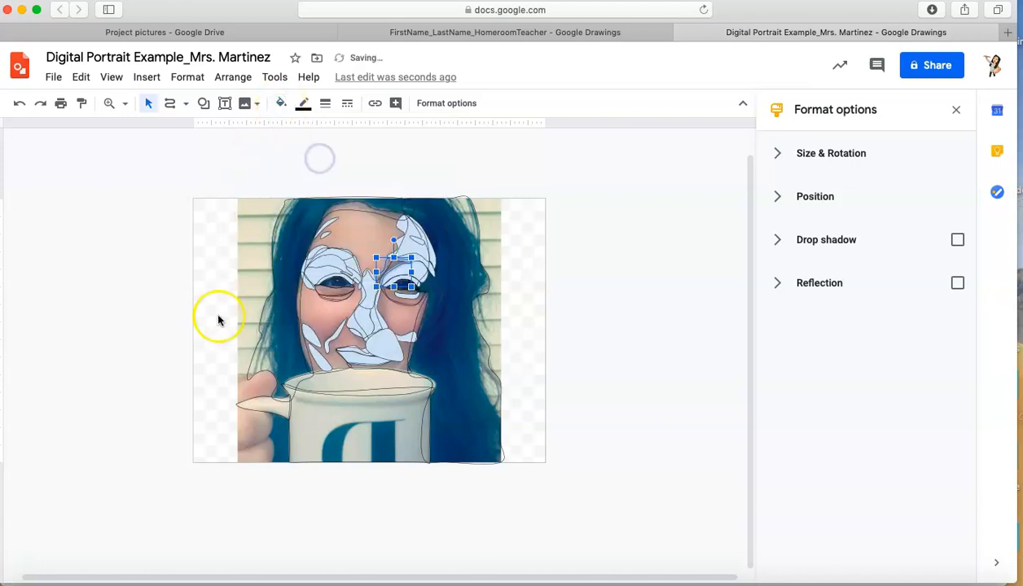
# Undo the accidental shift of the left-side hair shape and clear the selection.
pyautogui.click(158, 336)
pyautogui.click(303, 221)
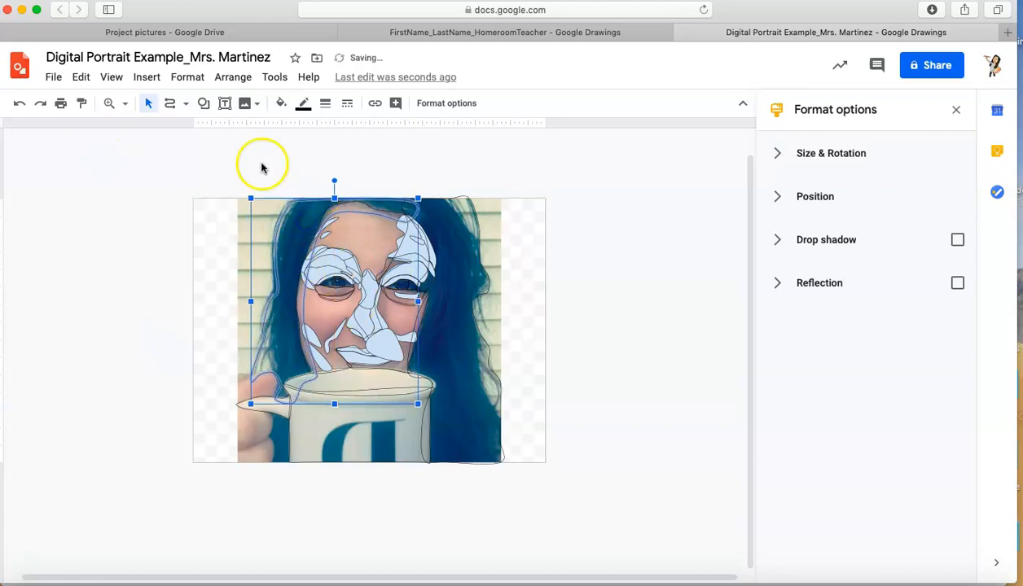
pyautogui.click(18, 102)
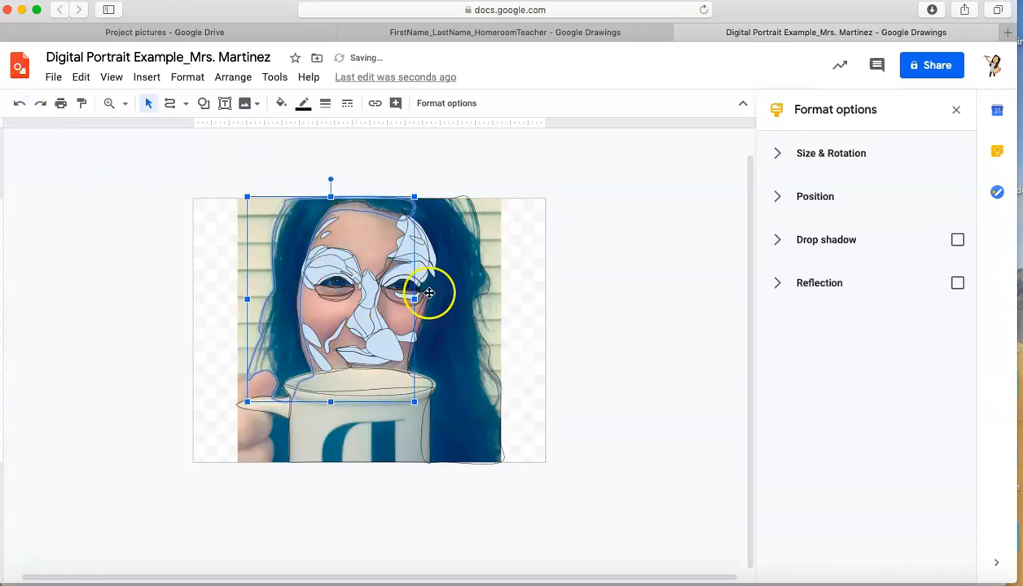
pyautogui.click(504, 347)
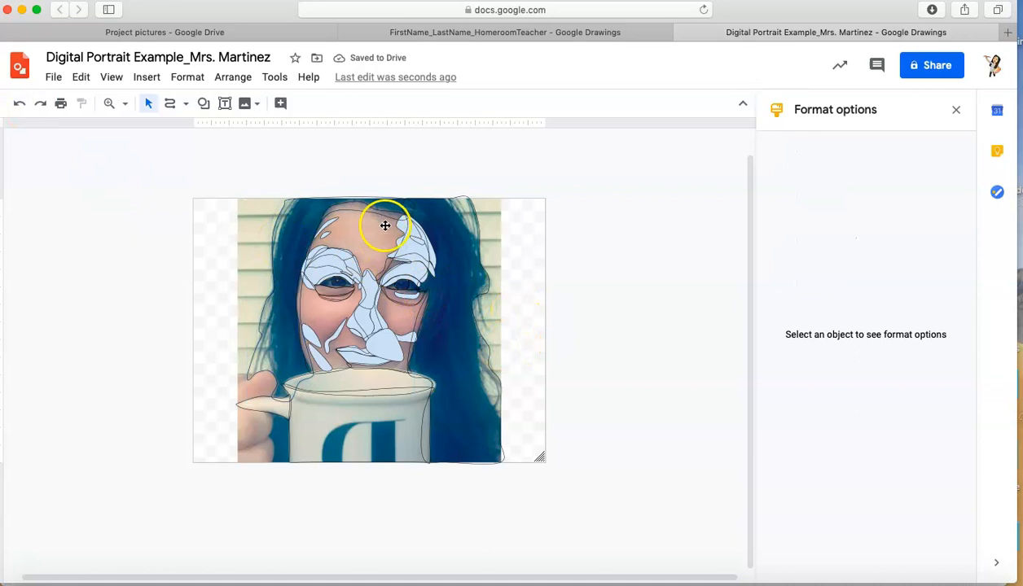
# Set the zoom to 100% and try selecting the photo and traced shapes together to find a shared fill option.
pyautogui.click(144, 105)
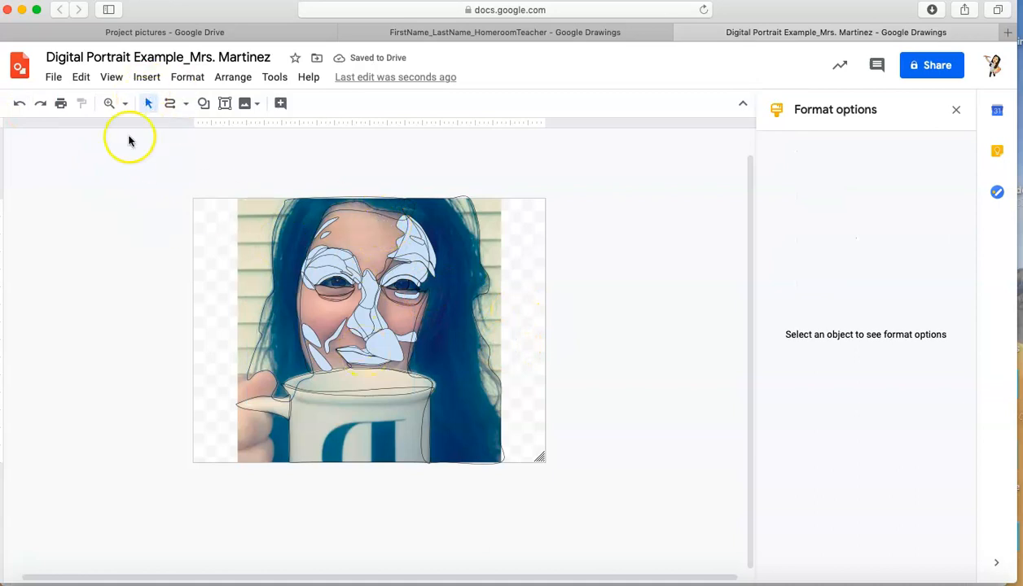
pyautogui.click(125, 103)
pyautogui.click(146, 174)
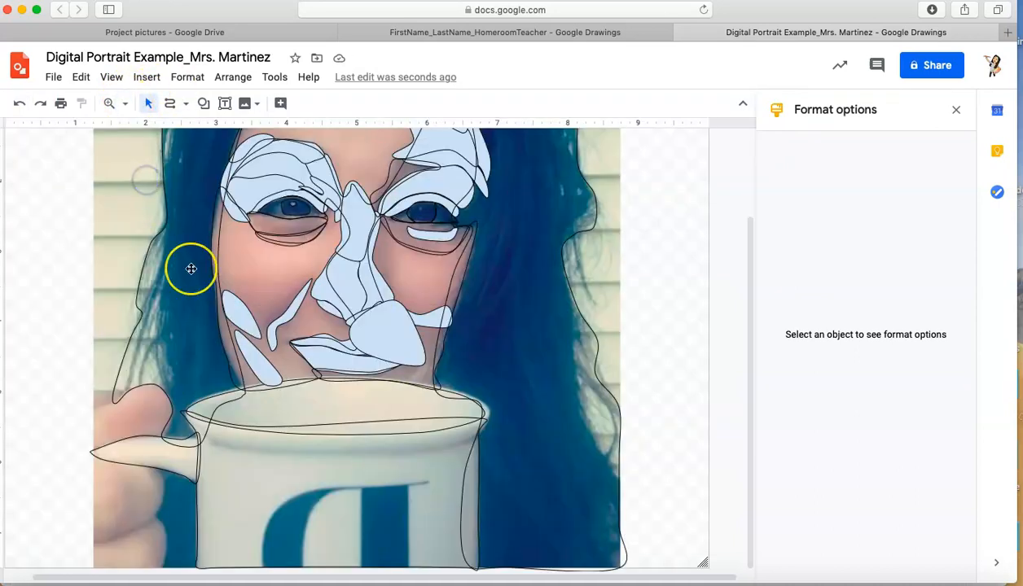
pyautogui.scroll(3, 191, 269)
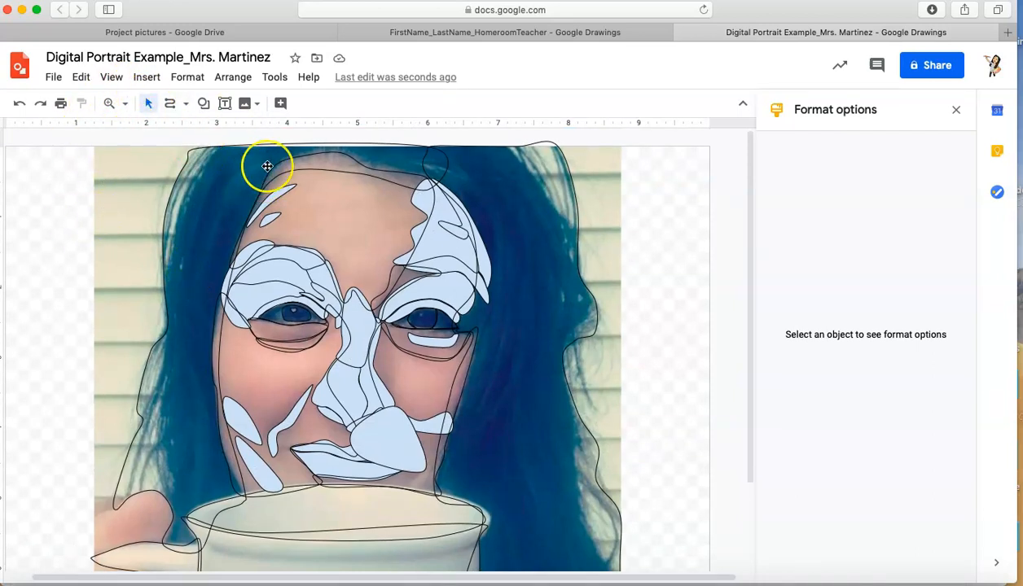
pyautogui.moveTo(632, 402)
pyautogui.mouseDown()
pyautogui.moveTo(165, 367)
pyautogui.moveTo(175, 199)
pyautogui.mouseUp()
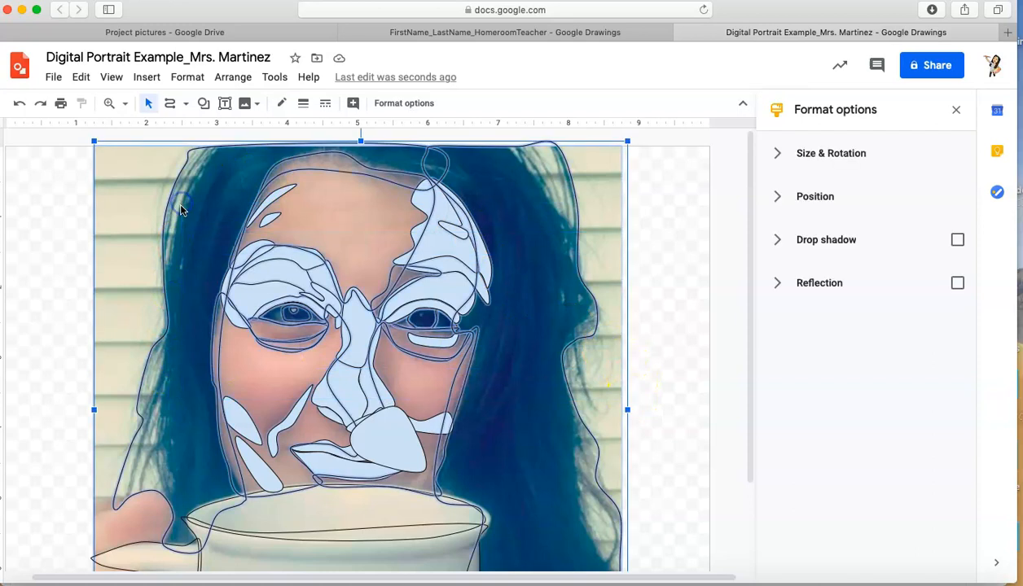
pyautogui.click(259, 105)
pyautogui.click(259, 106)
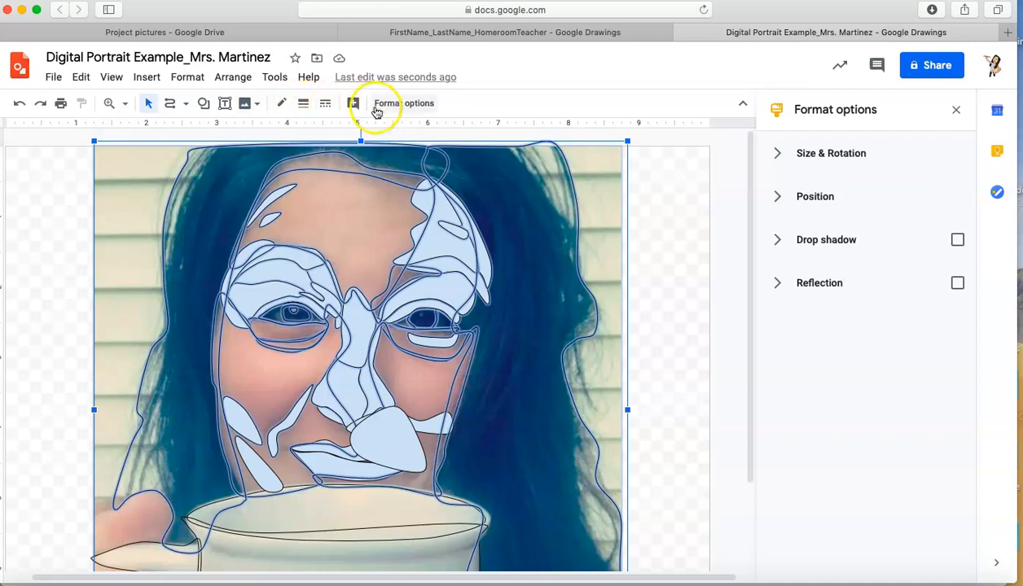
pyautogui.scroll(-3, 548, 244)
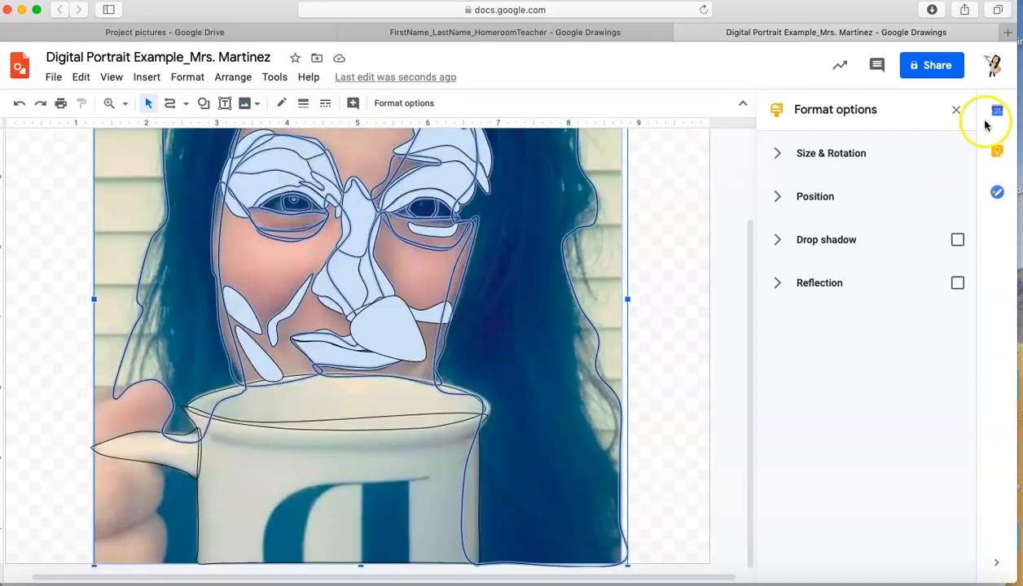
# Close the format options, clear the selection and make the fill of the shape above the left eye transparent.
pyautogui.click(956, 109)
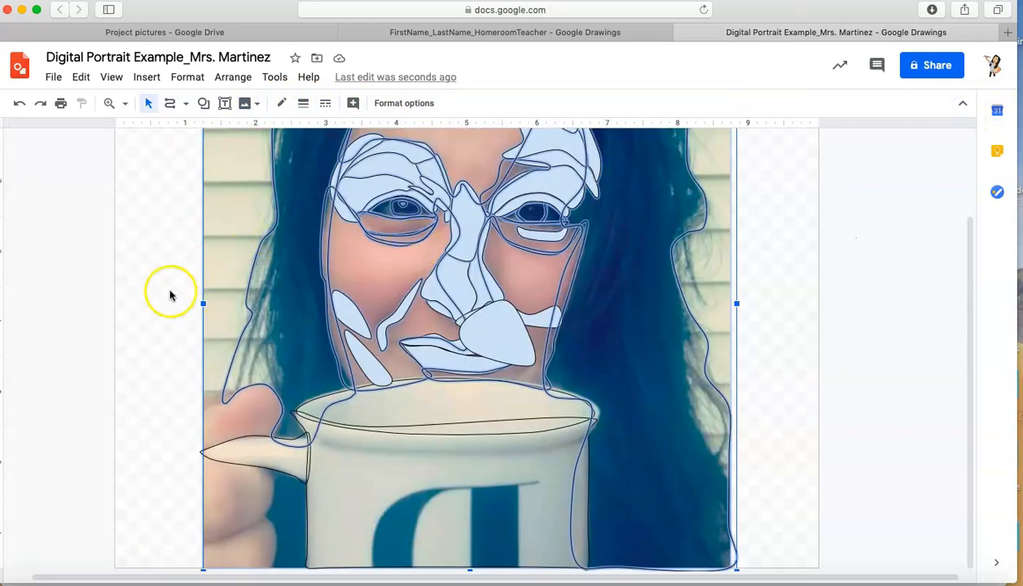
pyautogui.click(170, 295)
pyautogui.click(383, 167)
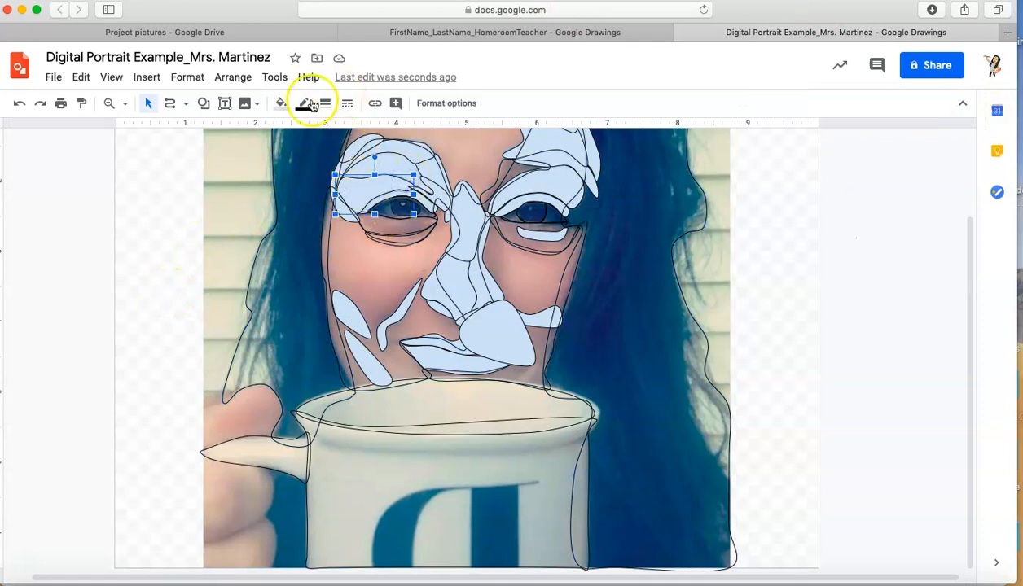
pyautogui.click(280, 103)
pyautogui.click(341, 178)
# Make the fills of the nose bridge shape and the large right cheek outline transparent, and clear the selection.
pyautogui.click(464, 217)
pyautogui.click(282, 104)
pyautogui.click(331, 162)
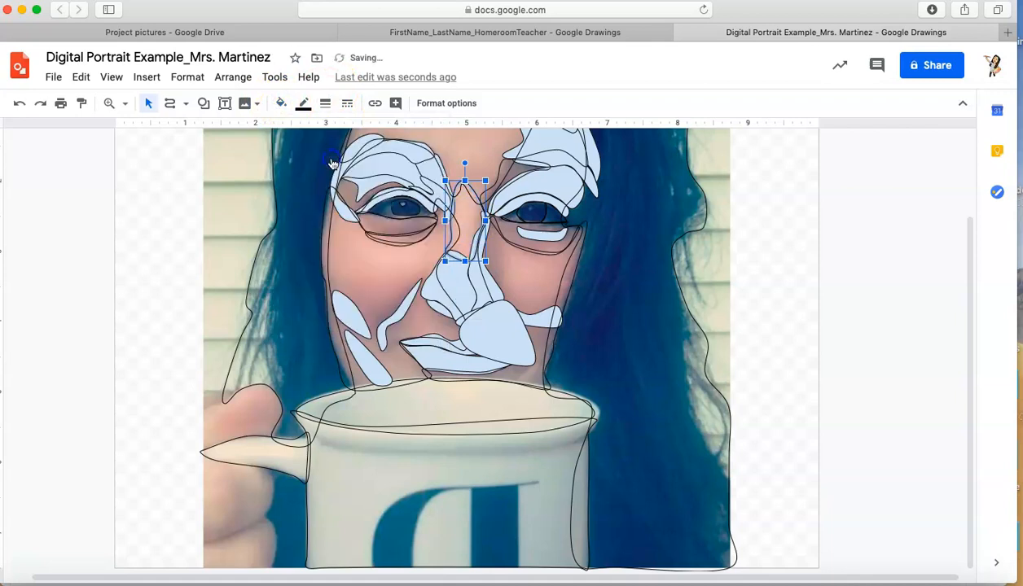
pyautogui.click(480, 285)
pyautogui.click(280, 103)
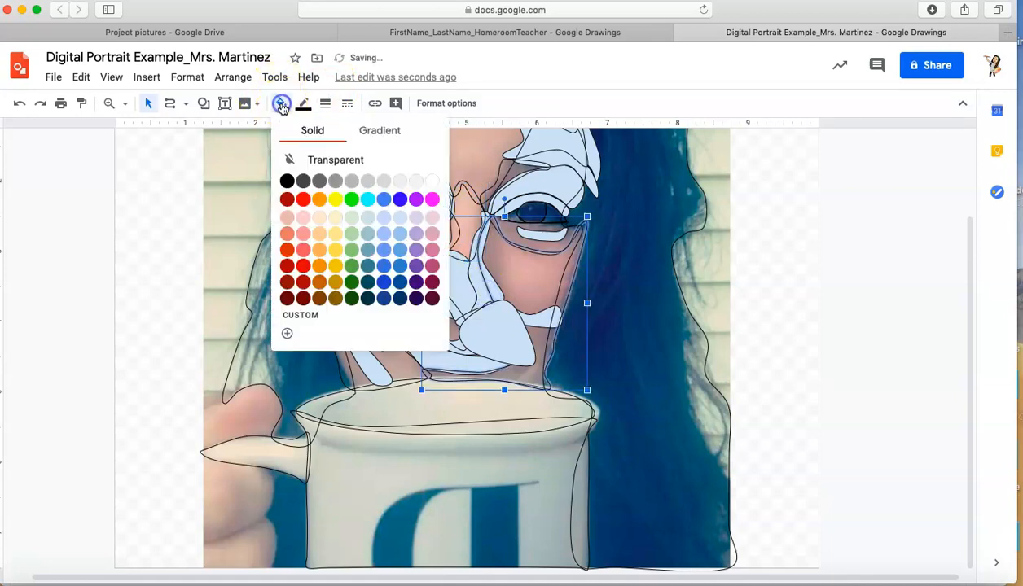
pyautogui.click(310, 160)
pyautogui.click(72, 271)
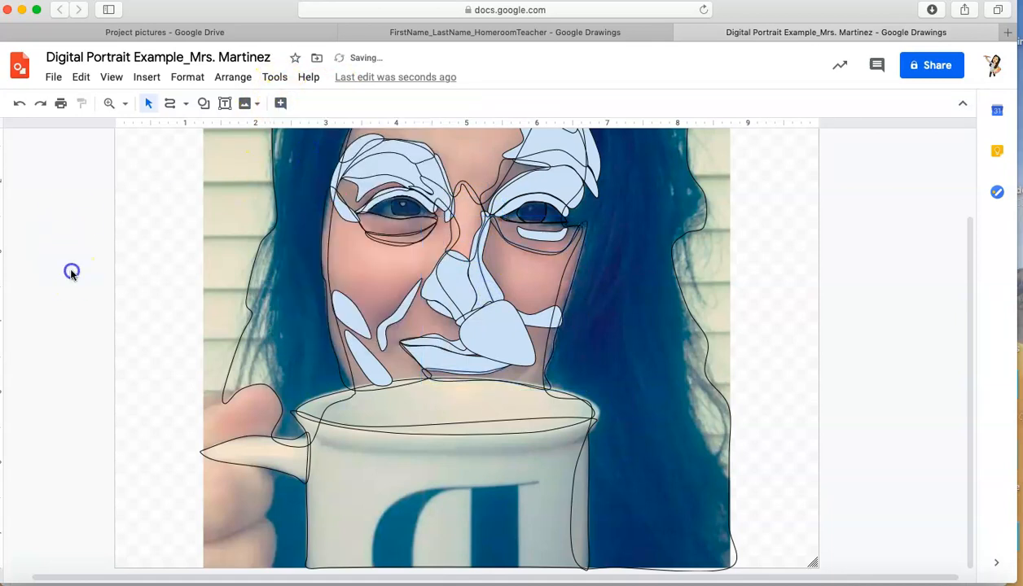
# Try grouping the photo with the traced shapes to find a shared fill option, and undo the grouping.
pyautogui.scroll(3, 205, 209)
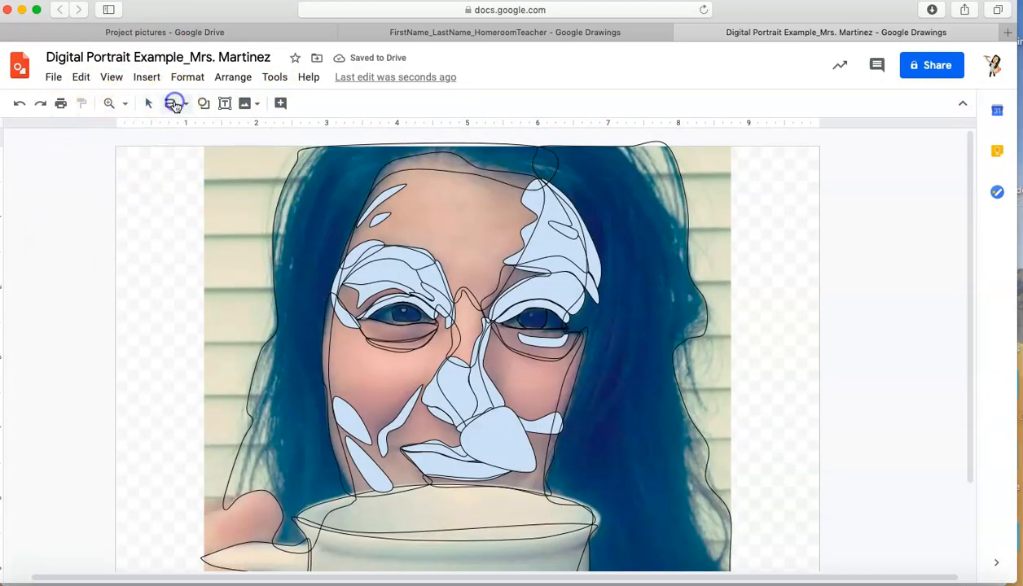
pyautogui.click(149, 104)
pyautogui.moveTo(166, 155)
pyautogui.mouseDown()
pyautogui.moveTo(589, 334)
pyautogui.moveTo(649, 514)
pyautogui.mouseUp()
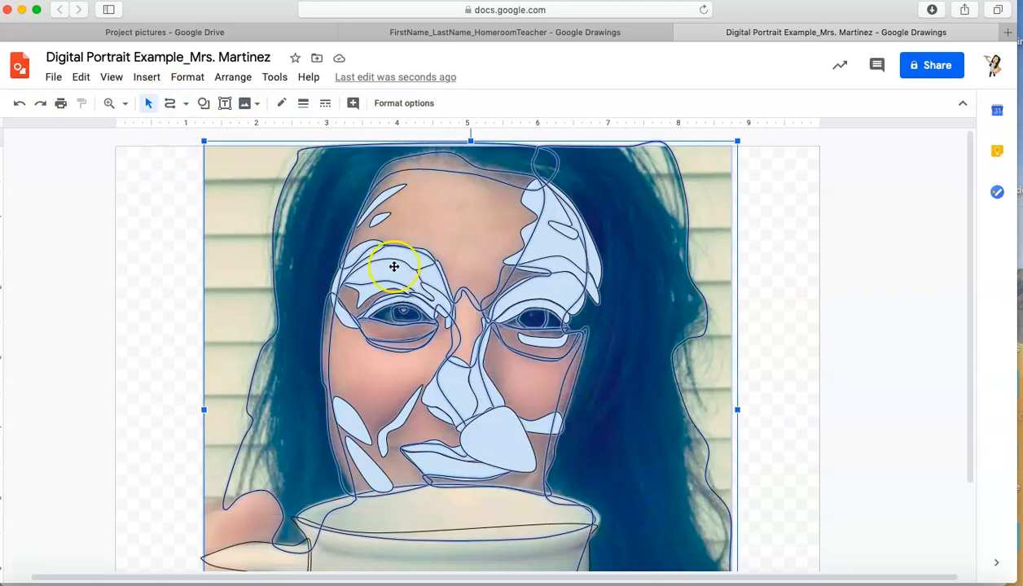
pyautogui.click(192, 79)
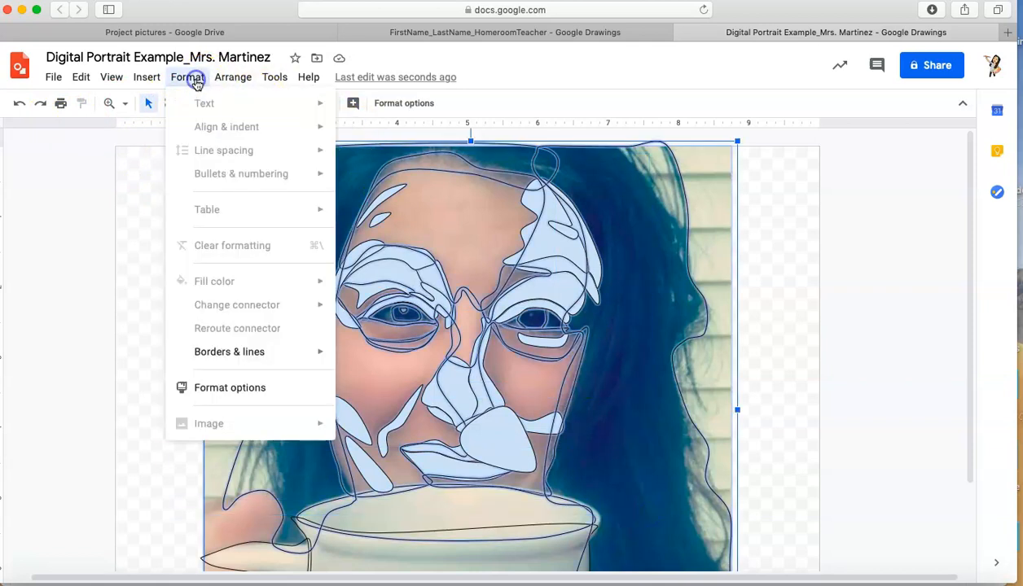
pyautogui.click(242, 77)
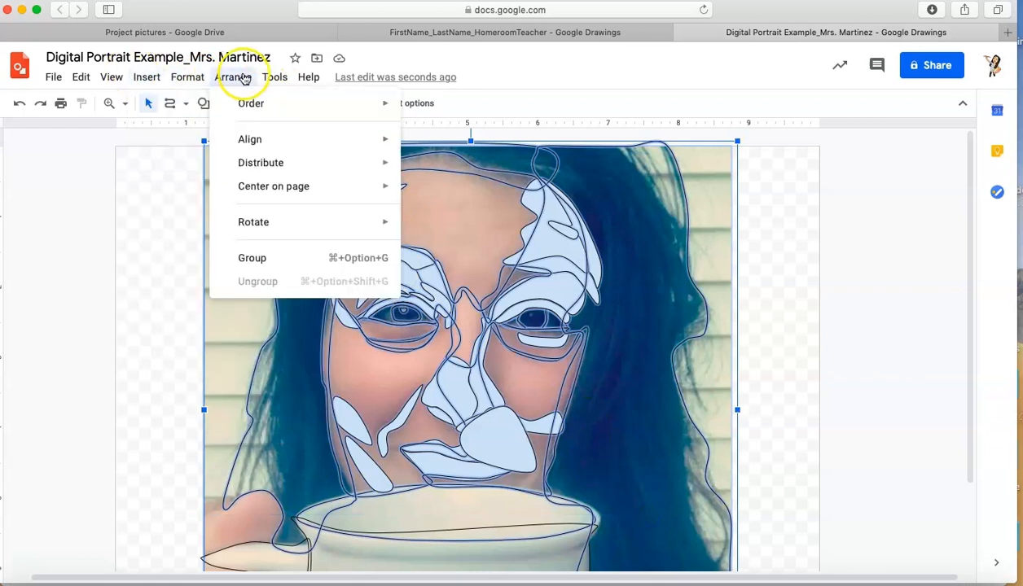
pyautogui.click(265, 258)
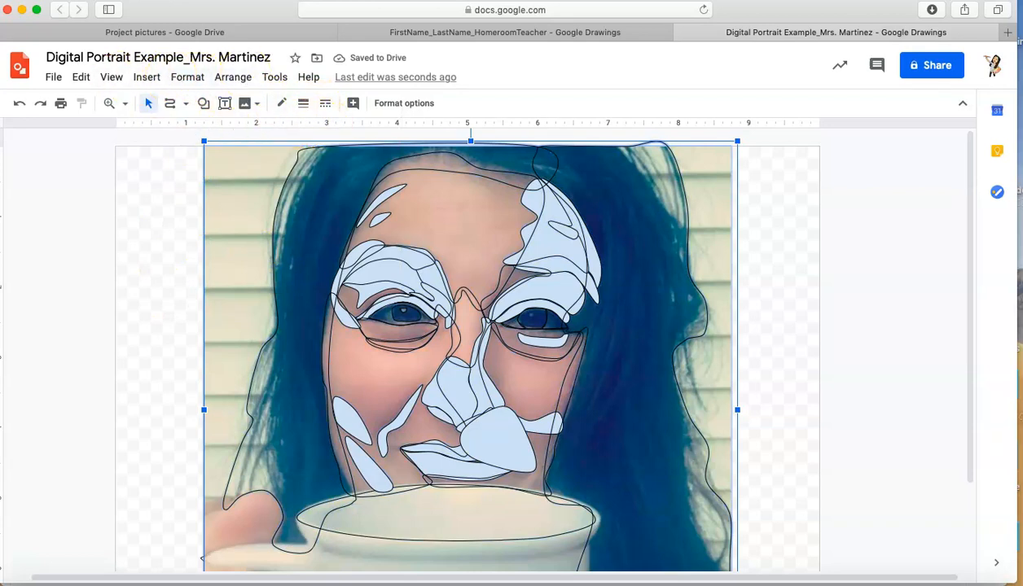
pyautogui.click(21, 101)
pyautogui.click(172, 252)
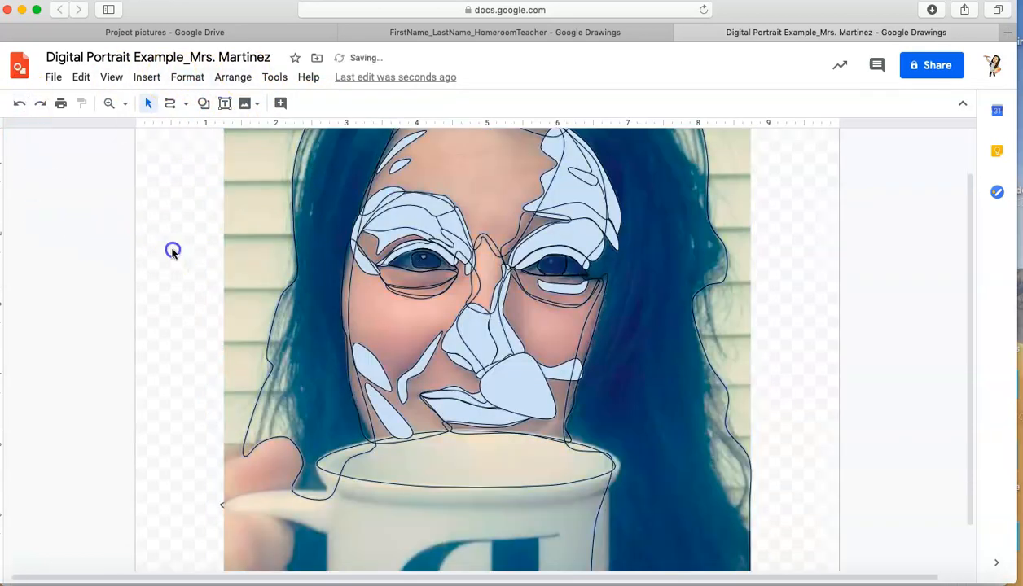
# Make the fills of the large rounded shape between nose and mouth and the lower lip shape transparent.
pyautogui.click(501, 391)
pyautogui.click(281, 103)
pyautogui.click(334, 158)
pyautogui.click(474, 403)
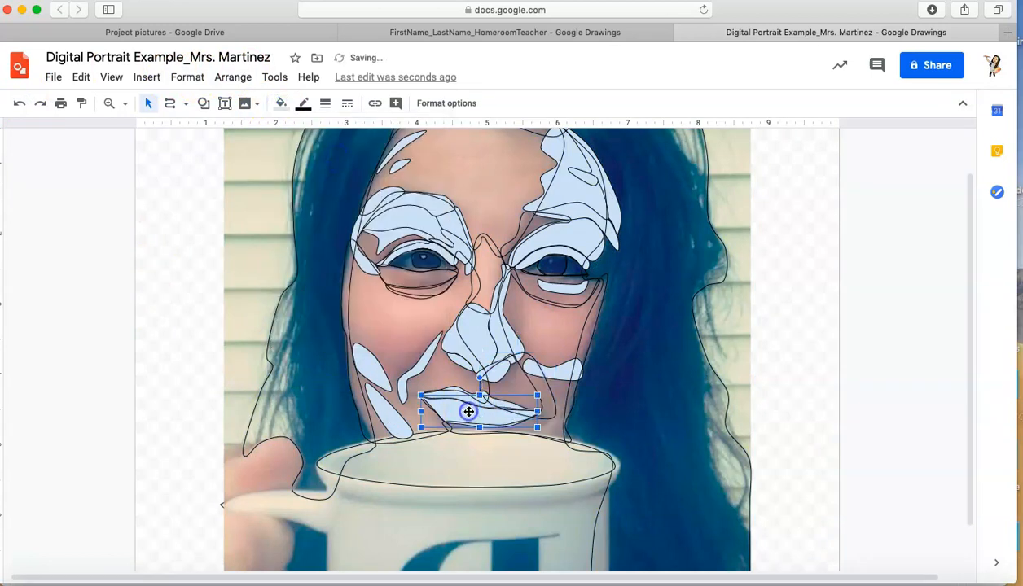
pyautogui.click(281, 102)
pyautogui.click(322, 161)
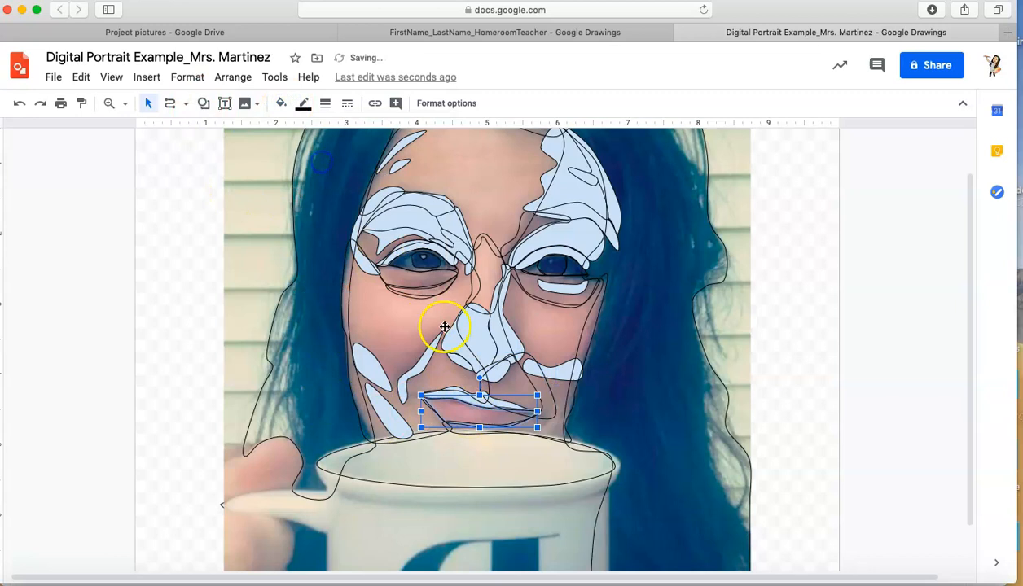
# Reapply a transparent fill to the large right cheek outline and make the oval on the left cheek transparent.
pyautogui.click(552, 360)
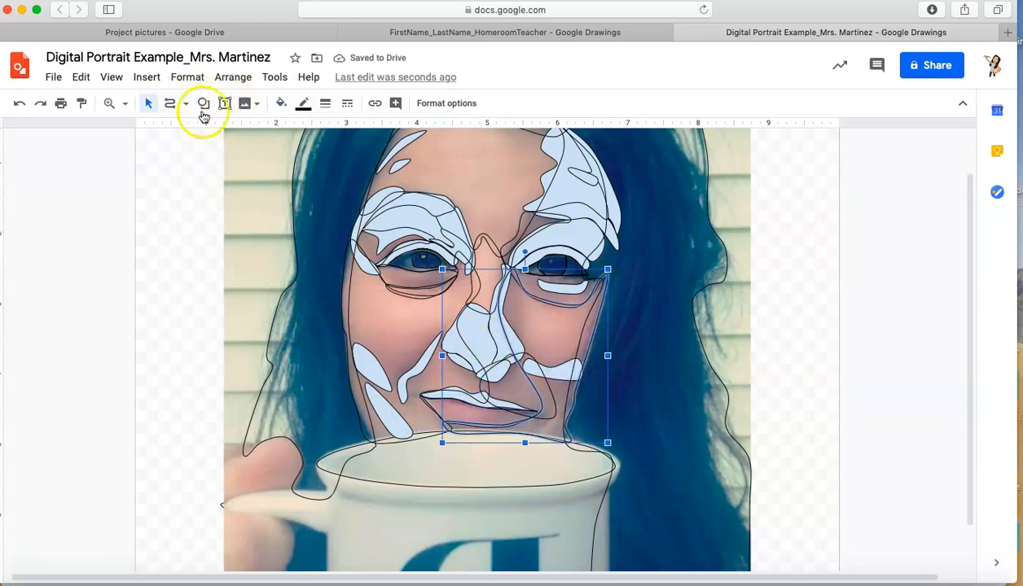
pyautogui.click(280, 103)
pyautogui.click(307, 155)
pyautogui.click(367, 354)
pyautogui.click(280, 102)
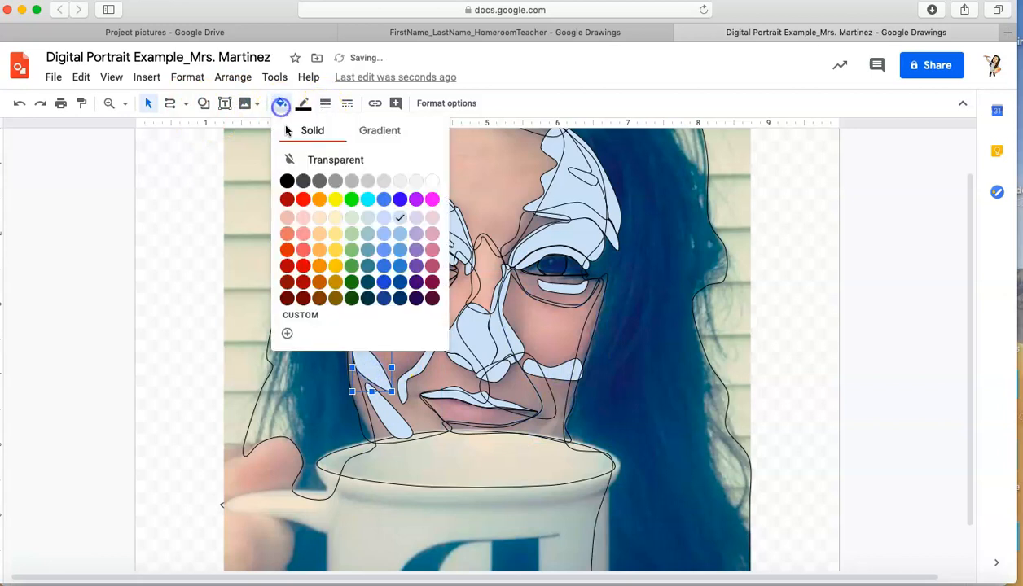
pyautogui.click(307, 156)
# Apply a transparent fill to the large left cheek outline and the wavy right forehead shape, and clear the selection.
pyautogui.click(401, 424)
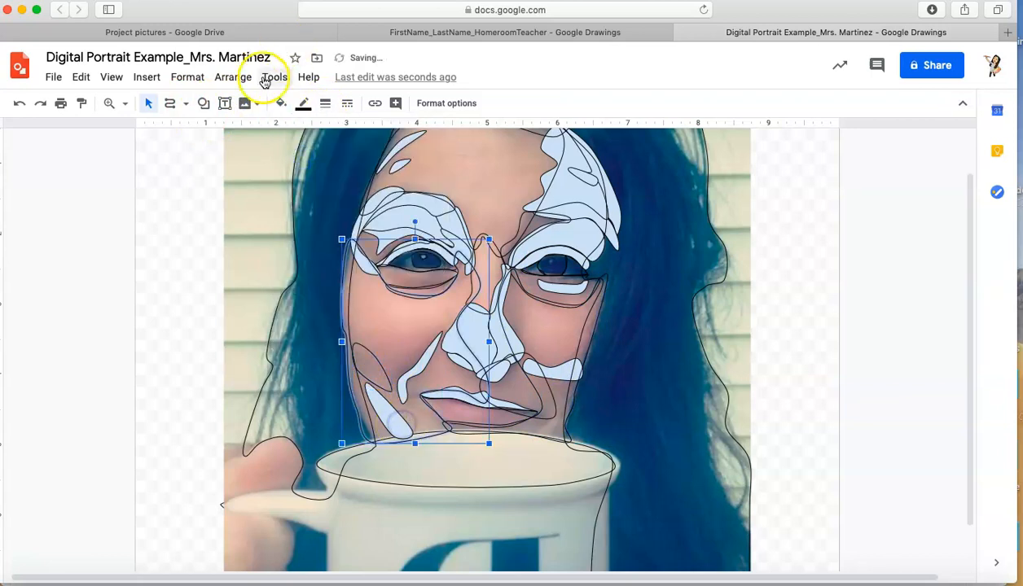
pyautogui.click(280, 103)
pyautogui.click(319, 162)
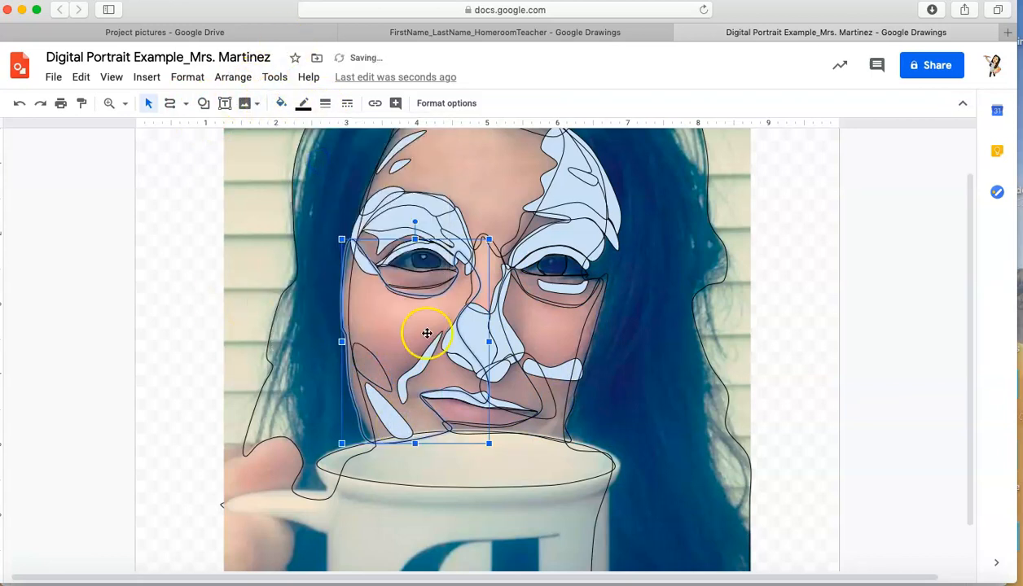
pyautogui.click(571, 200)
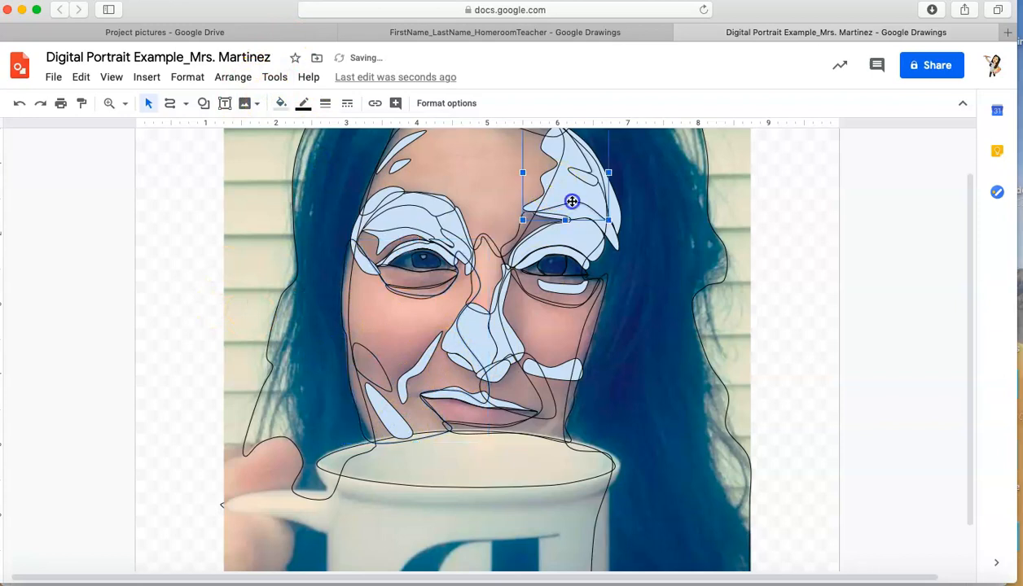
pyautogui.click(280, 103)
pyautogui.click(326, 158)
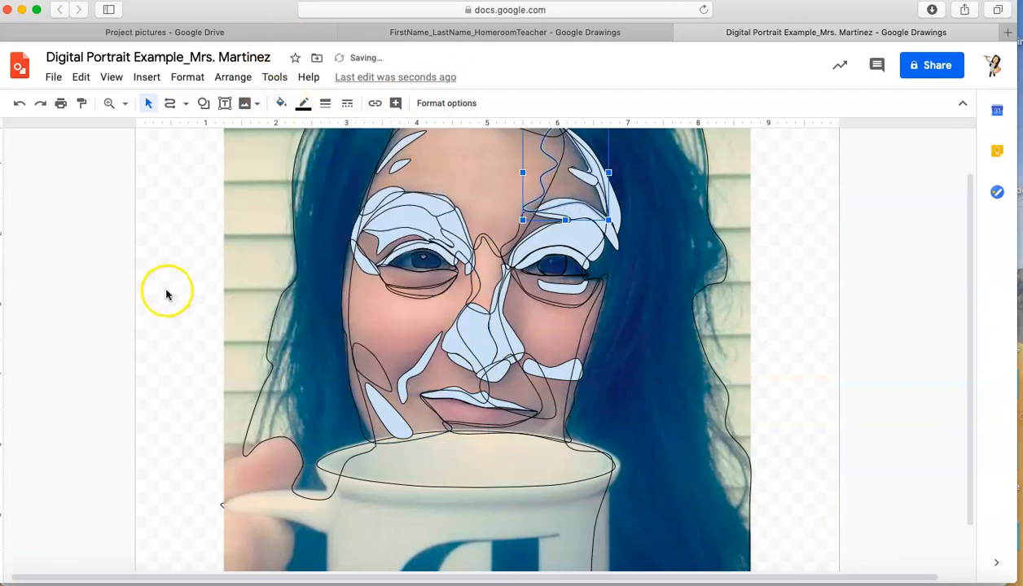
pyautogui.click(146, 308)
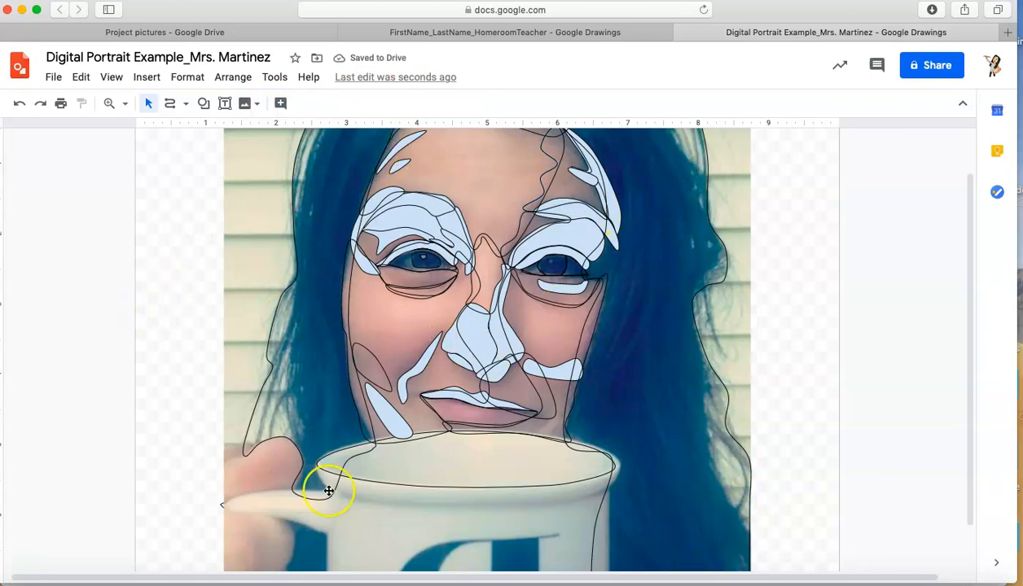
# Draw a long closed curve shape in the hair above the right temple and make its fill transparent.
pyautogui.scroll(-3, 327, 312)
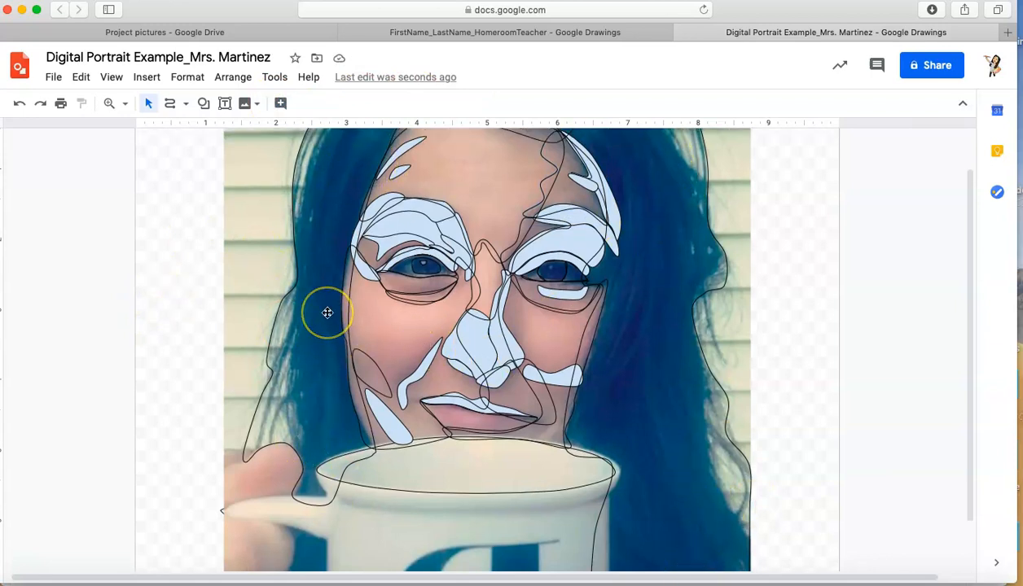
pyautogui.scroll(5, 327, 312)
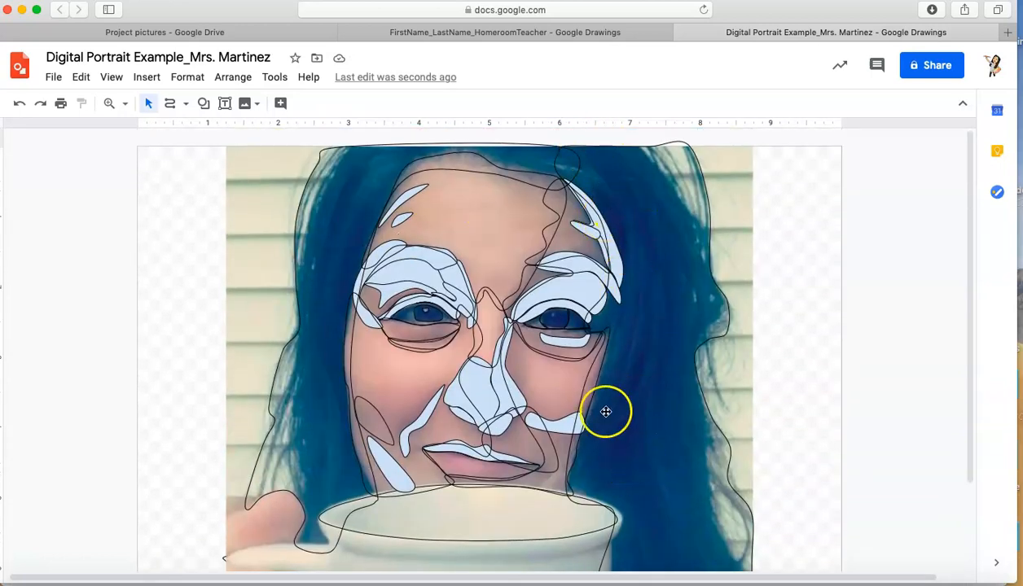
pyautogui.click(170, 103)
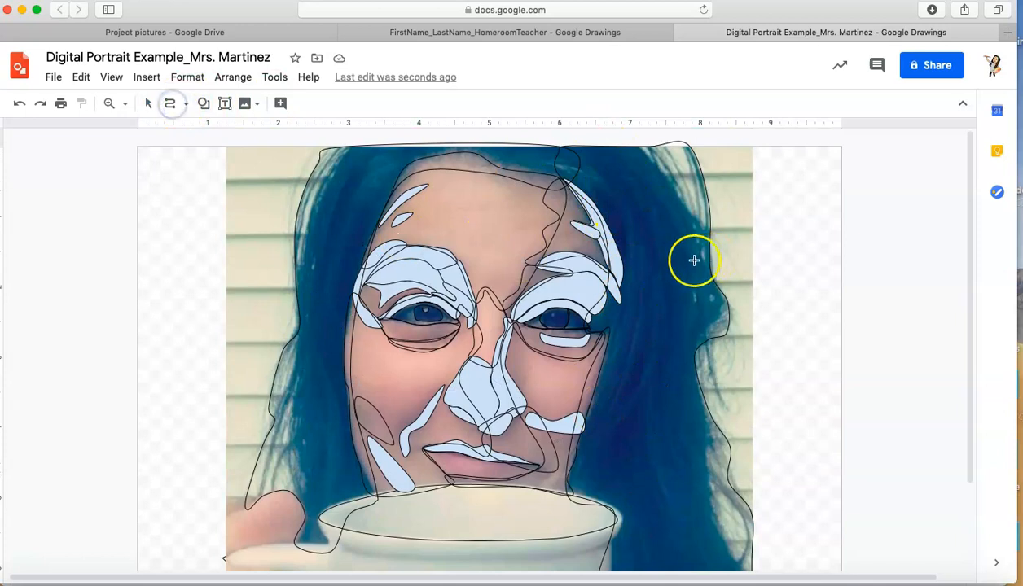
pyautogui.moveTo(642, 234)
pyautogui.mouseDown()
pyautogui.moveTo(656, 273)
pyautogui.moveTo(643, 297)
pyautogui.moveTo(651, 263)
pyautogui.mouseUp()
pyautogui.click(661, 279)
pyautogui.click(655, 221)
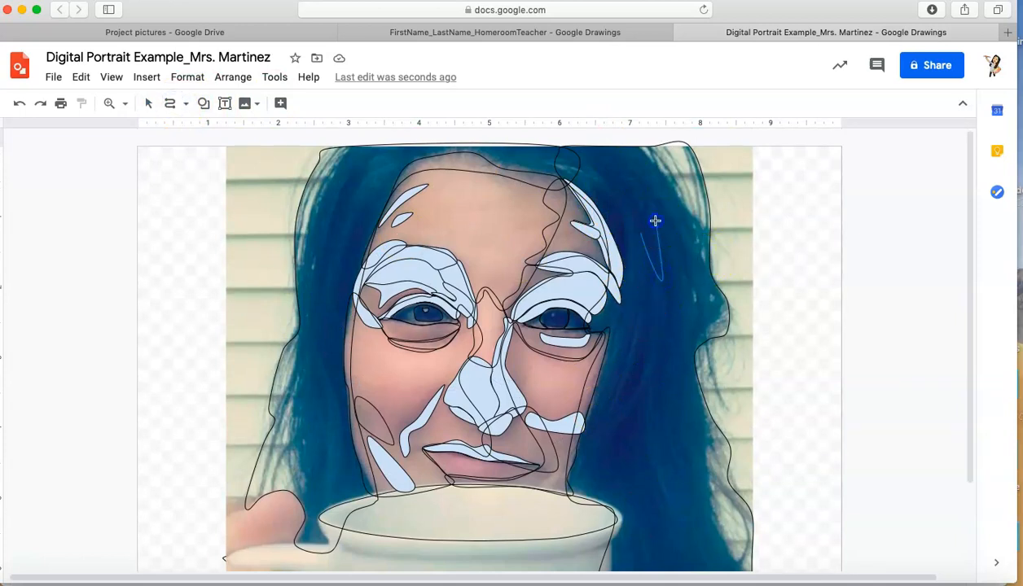
pyautogui.click(613, 160)
pyautogui.click(588, 161)
pyautogui.click(644, 233)
pyautogui.click(281, 105)
pyautogui.click(310, 159)
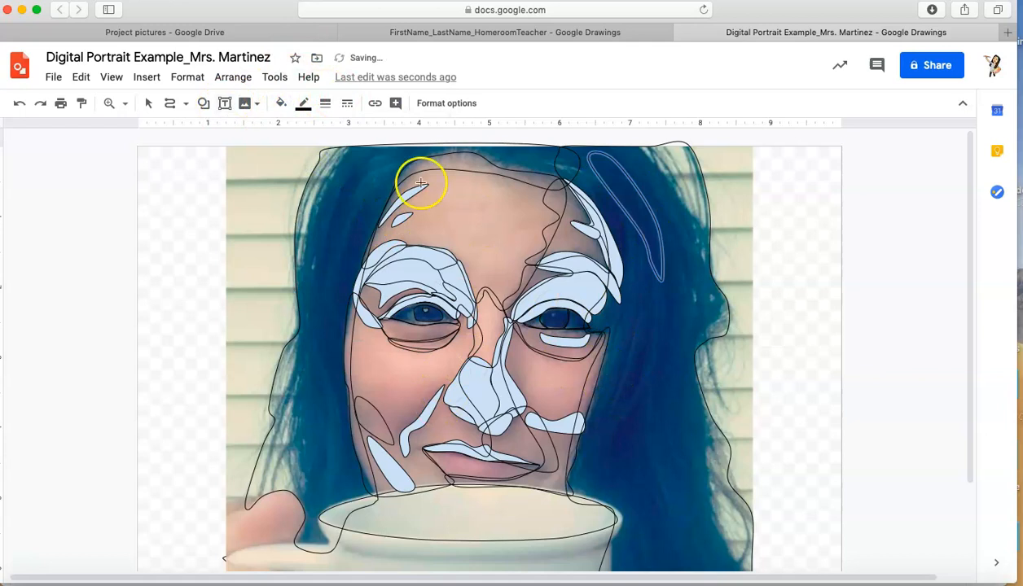
# Draw a slim closed curve shape in the hair beside the right cheek and make its fill transparent.
pyautogui.click(639, 330)
pyautogui.click(626, 377)
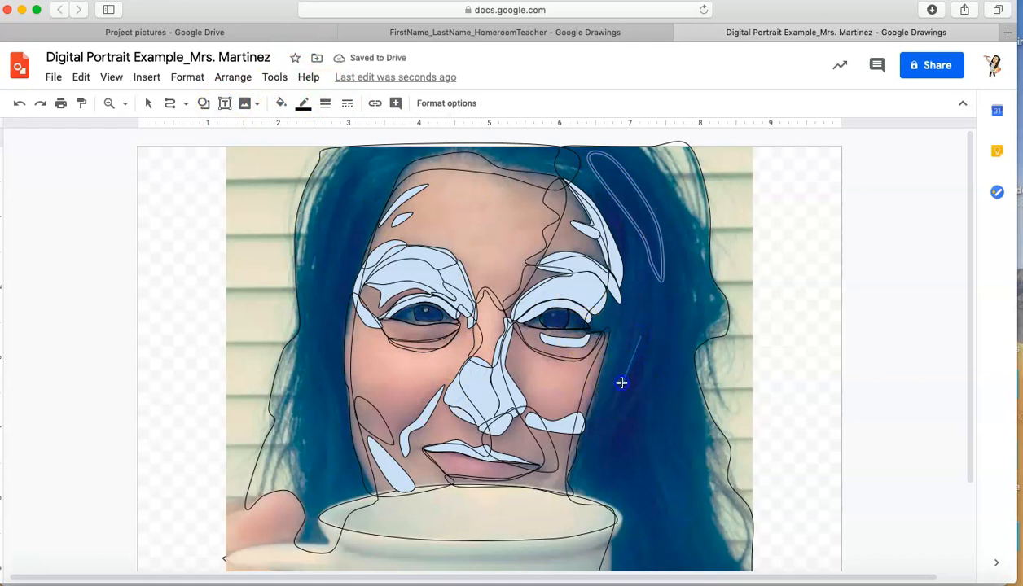
pyautogui.click(639, 392)
pyautogui.click(642, 338)
pyautogui.click(281, 102)
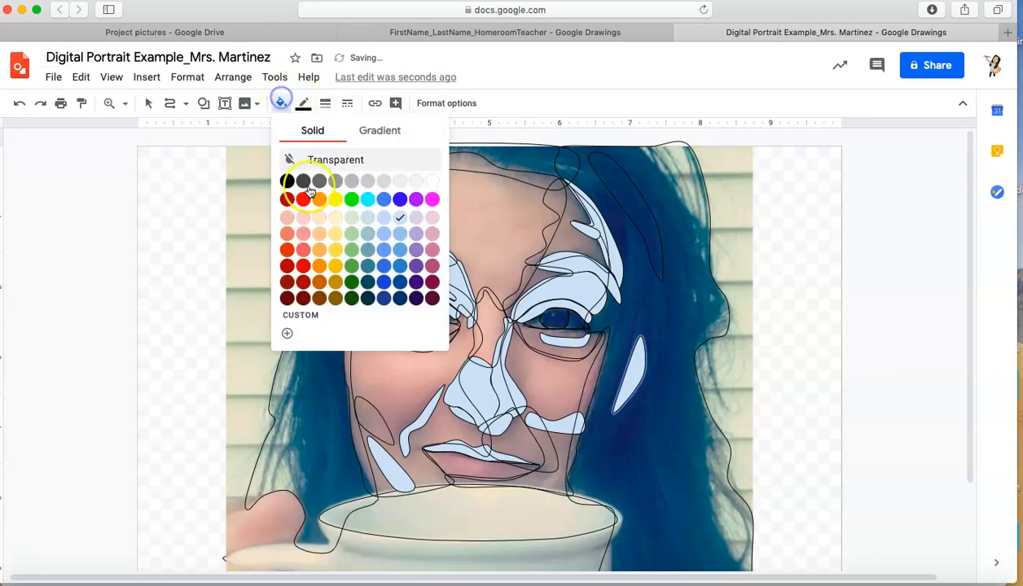
pyautogui.click(325, 162)
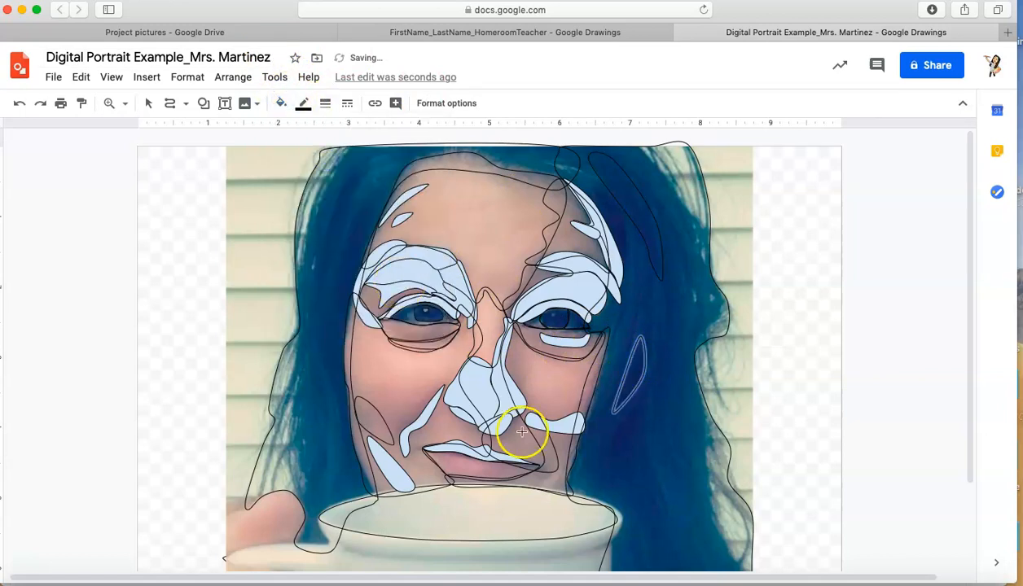
# Draw a long pointed closed shape in the lower right hair and make its fill transparent.
pyautogui.click(632, 496)
pyautogui.click(663, 547)
pyautogui.click(638, 405)
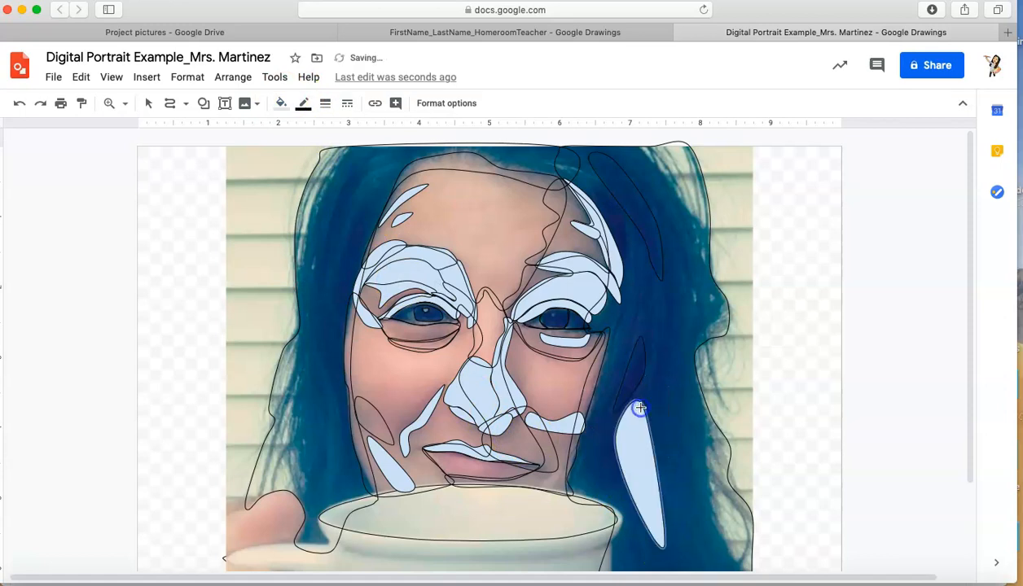
pyautogui.click(278, 104)
pyautogui.click(312, 161)
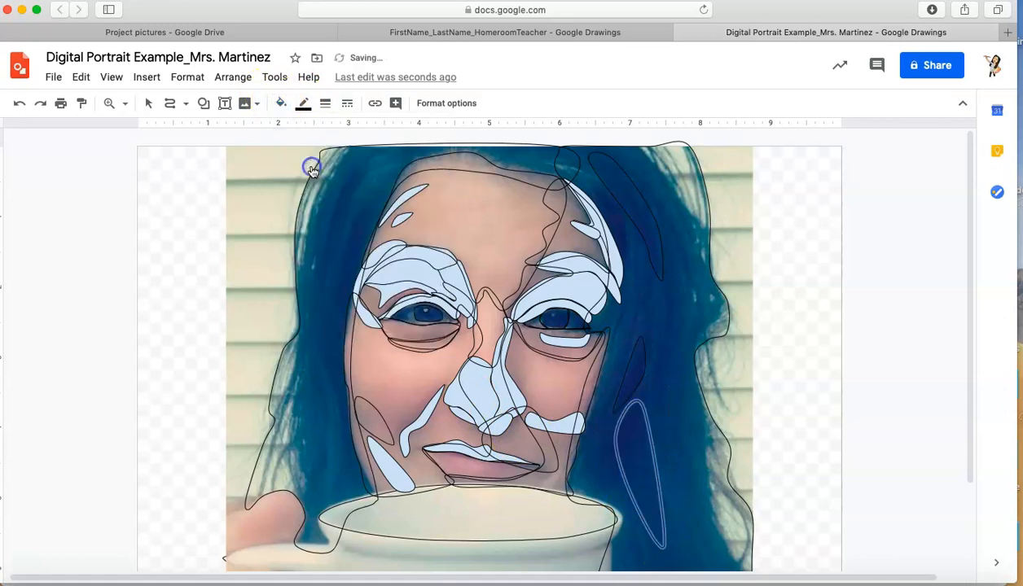
# Draw a long narrow closed shape in the hair beside the left cheek and make its fill transparent.
pyautogui.click(317, 355)
pyautogui.click(338, 409)
pyautogui.click(335, 458)
pyautogui.click(324, 494)
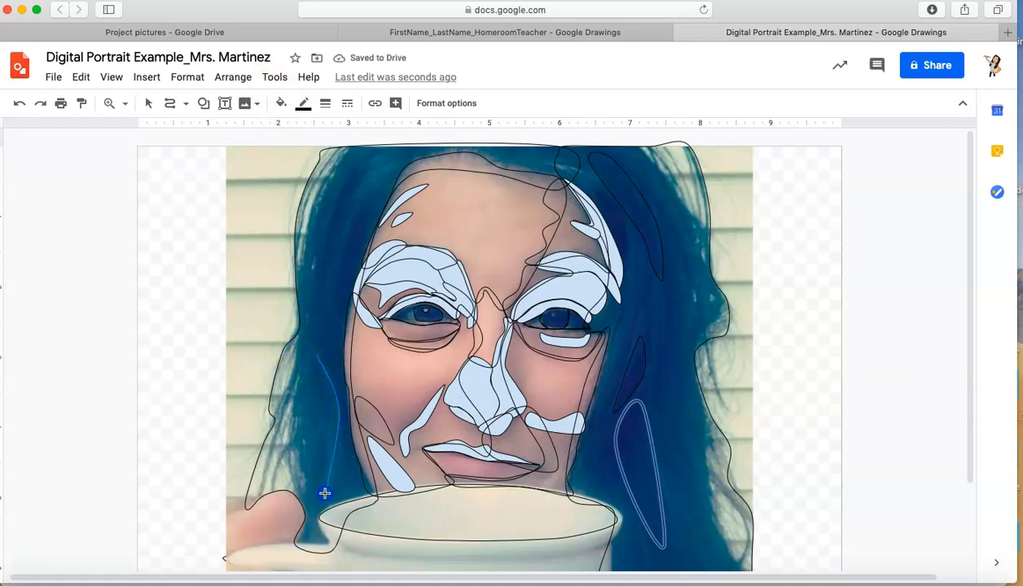
pyautogui.click(342, 377)
pyautogui.click(345, 296)
pyautogui.click(314, 350)
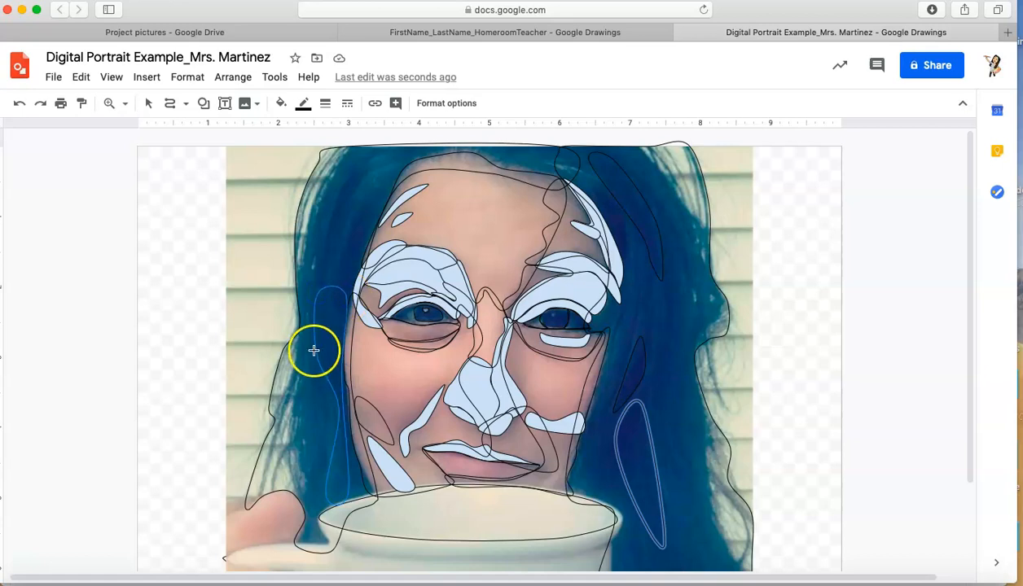
pyautogui.click(280, 105)
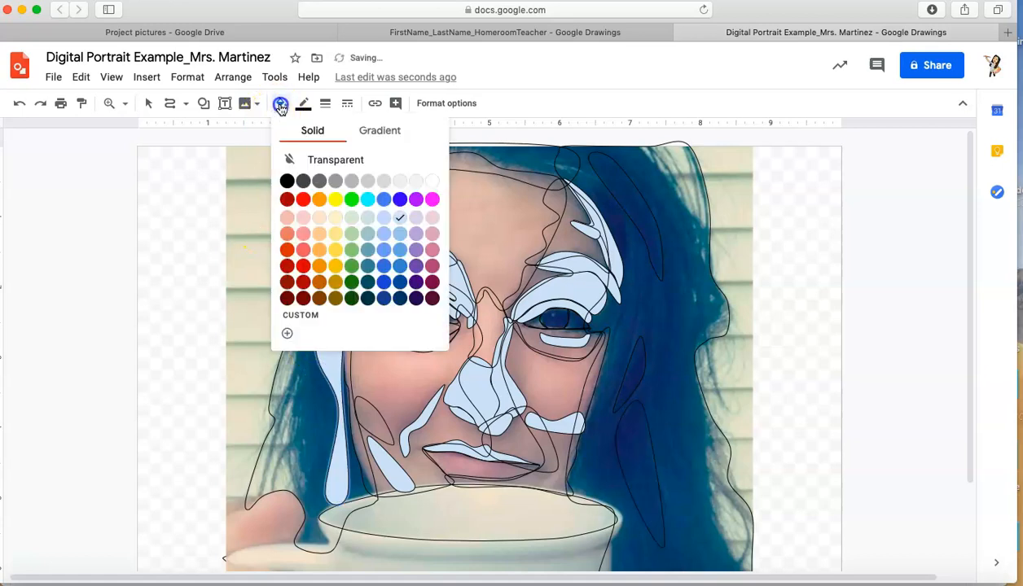
pyautogui.click(305, 162)
# Draw a slim, slanted closed curve shape in the hair above the left temple and make its fill transparent.
pyautogui.click(361, 152)
pyautogui.click(318, 252)
pyautogui.click(358, 188)
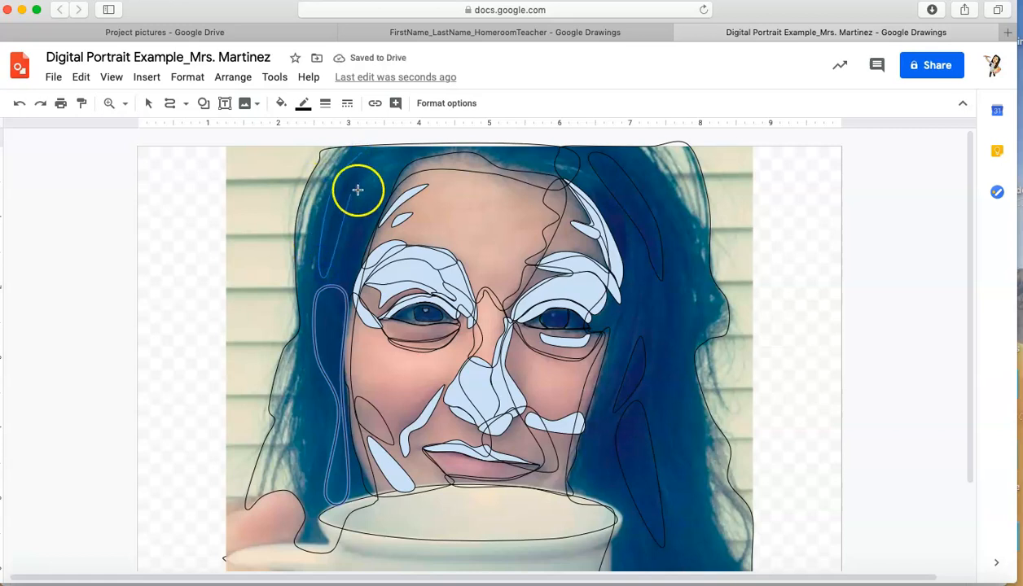
pyautogui.click(358, 152)
pyautogui.click(276, 160)
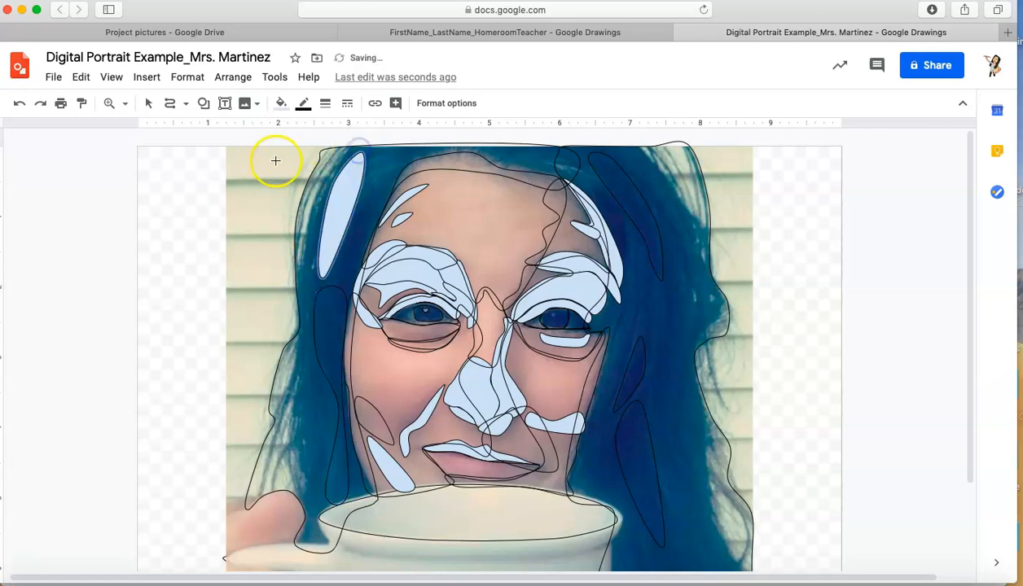
pyautogui.click(281, 103)
pyautogui.click(313, 160)
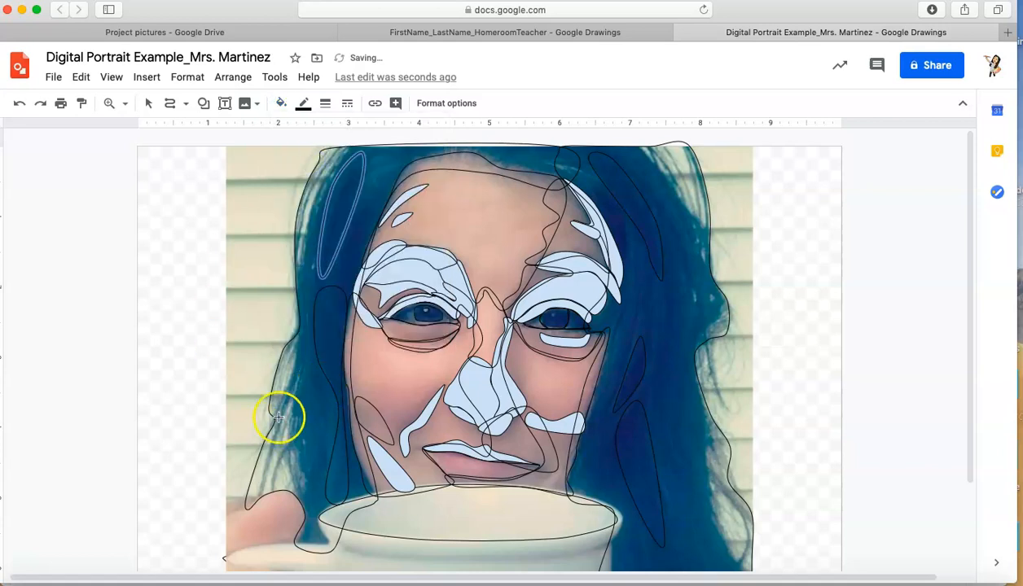
# Draw a pointed closed curve shape in the lower left hair above the hand and make its fill transparent.
pyautogui.click(291, 383)
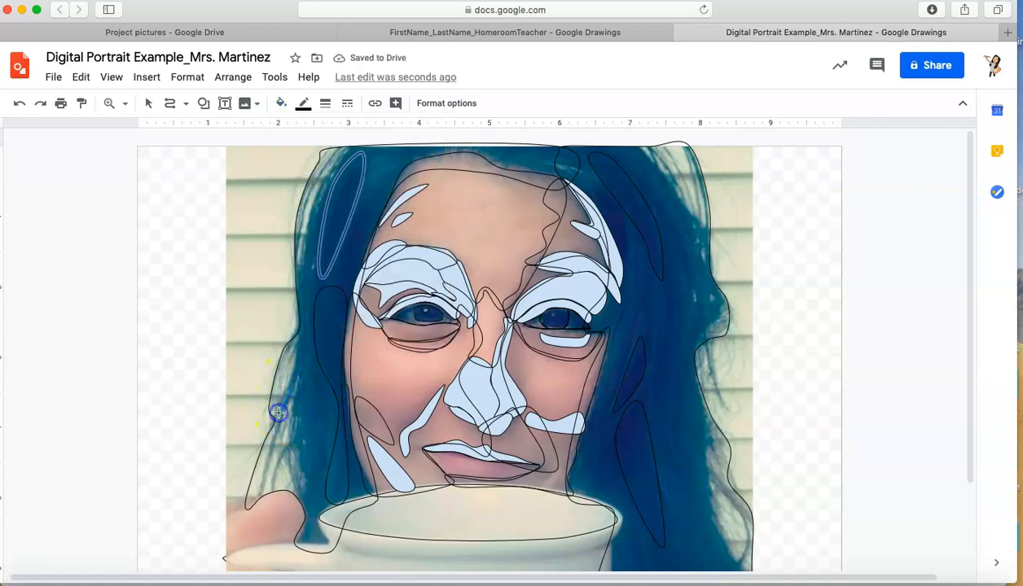
pyautogui.click(304, 497)
pyautogui.doubleClick(323, 450)
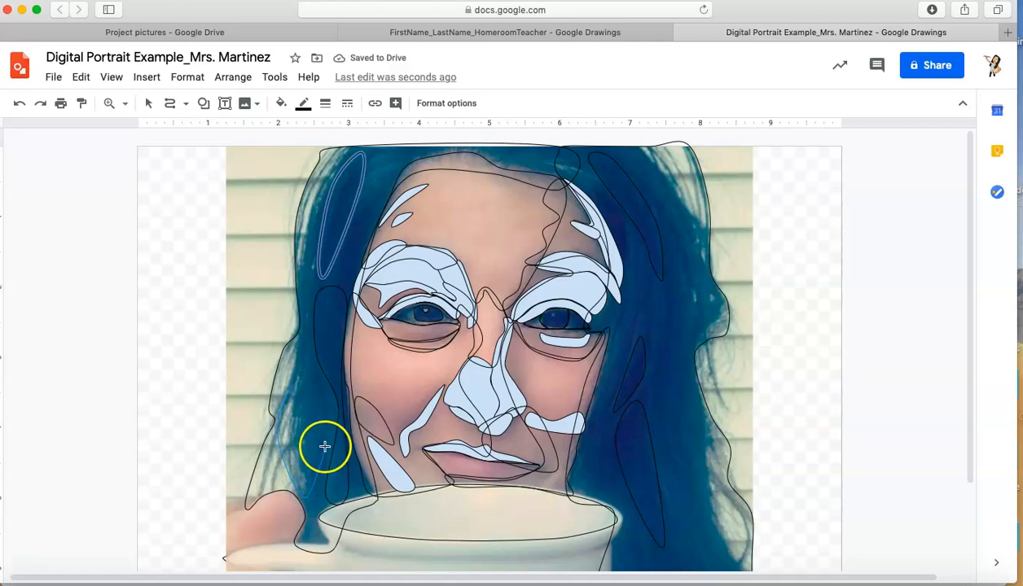
pyautogui.click(280, 104)
pyautogui.click(294, 156)
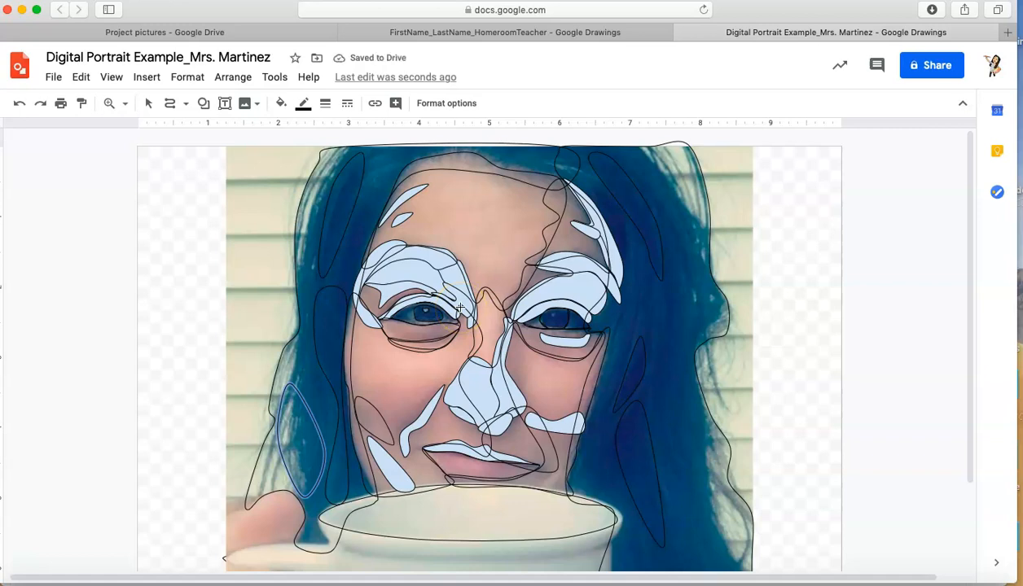
# Fit the whole drawing in view and switch from the Curve tool to the Select tool.
pyautogui.click(122, 104)
pyautogui.click(136, 155)
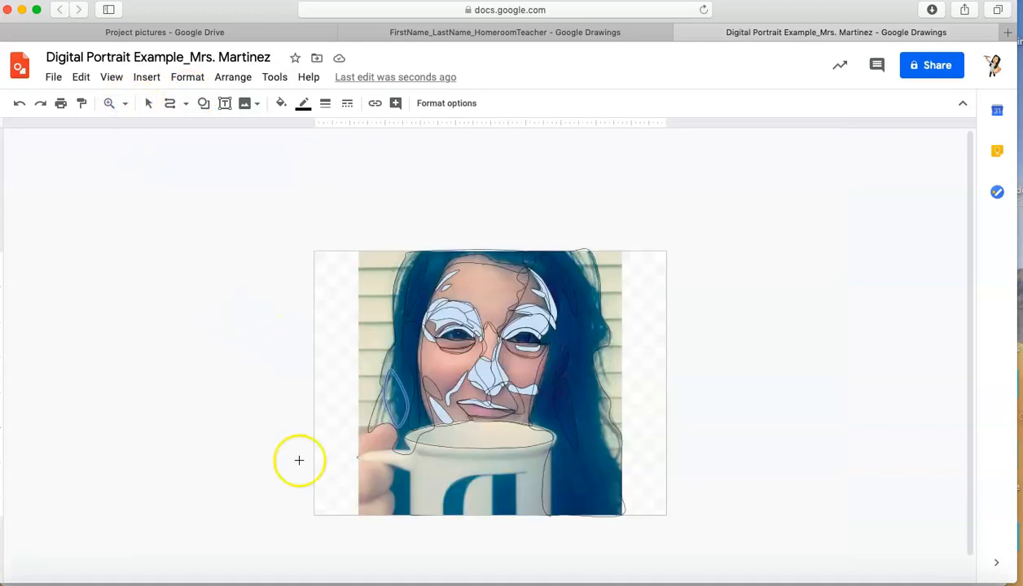
pyautogui.click(123, 105)
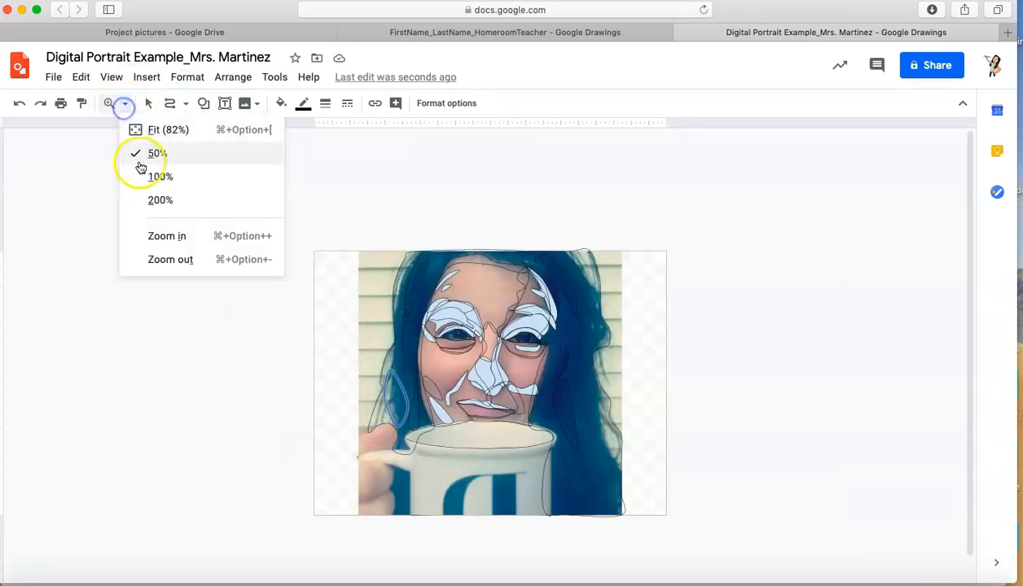
pyautogui.click(153, 131)
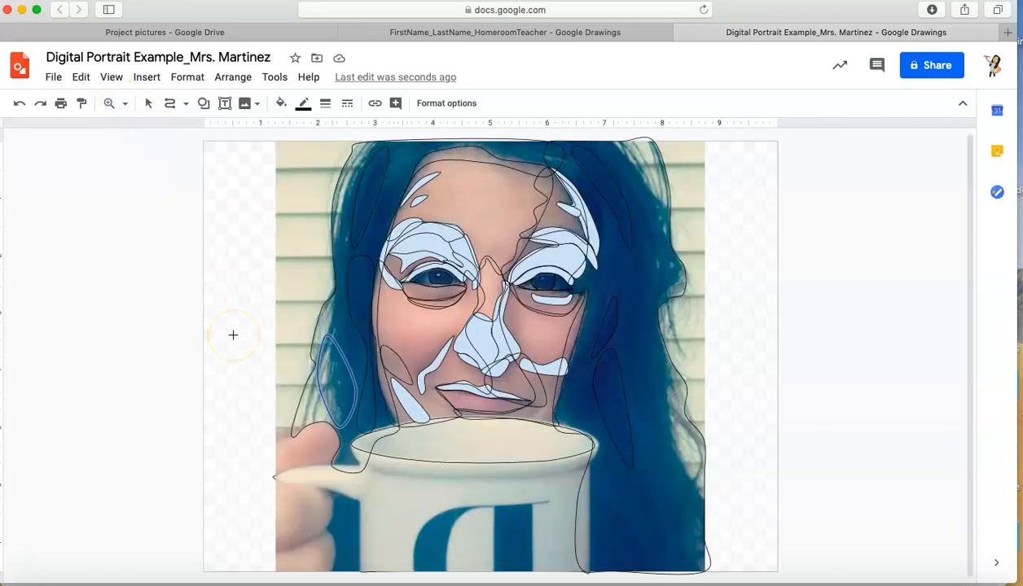
pyautogui.click(149, 105)
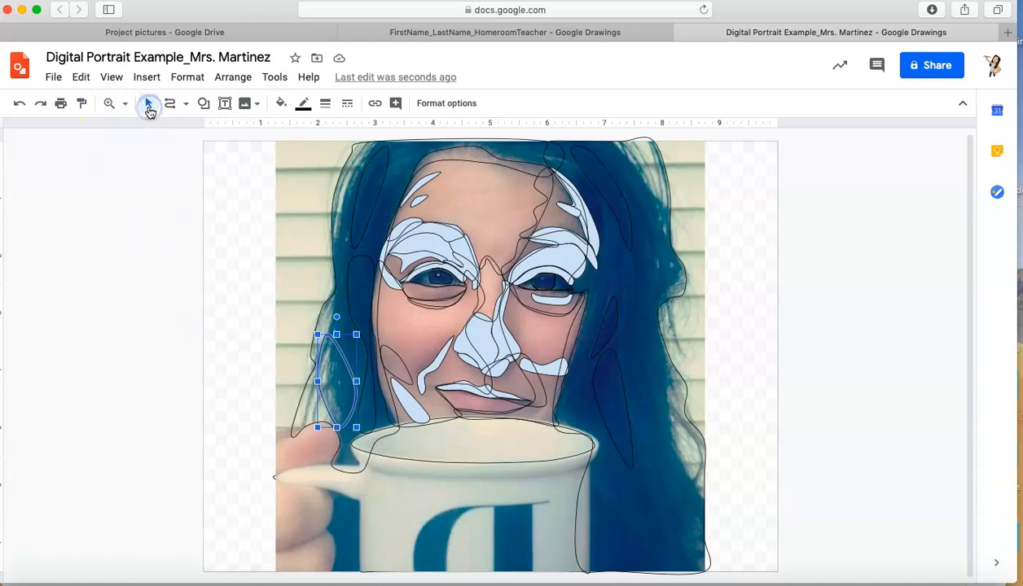
# Fill the large hair shape on the left of the portrait with the darkest red-brown preset colour.
pyautogui.click(400, 154)
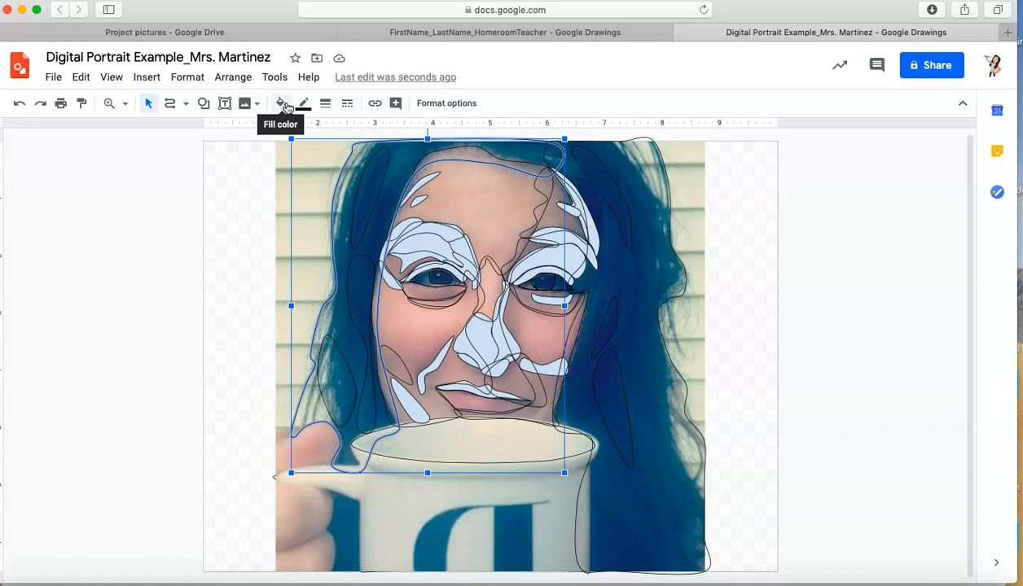
pyautogui.click(285, 106)
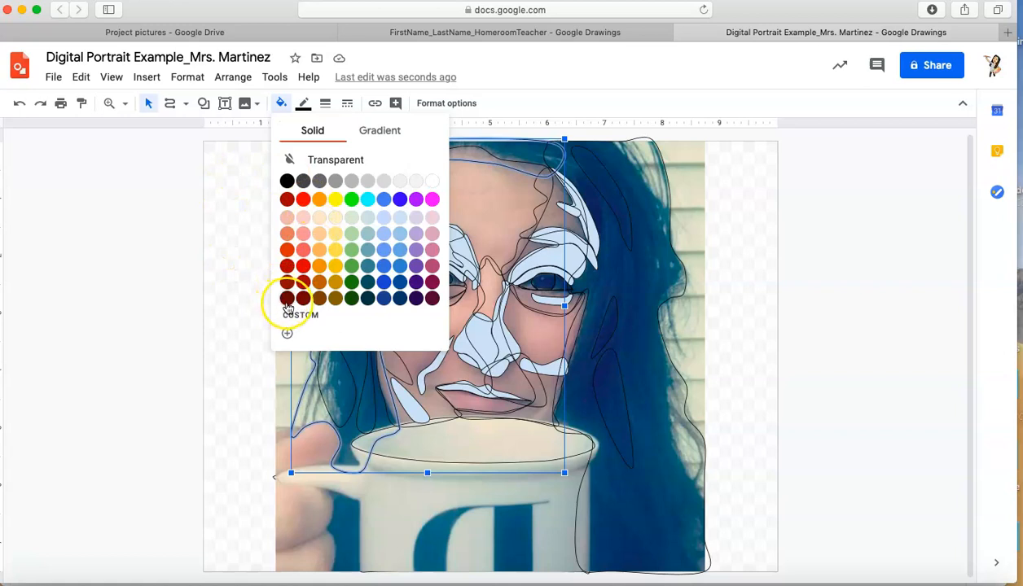
pyautogui.click(287, 302)
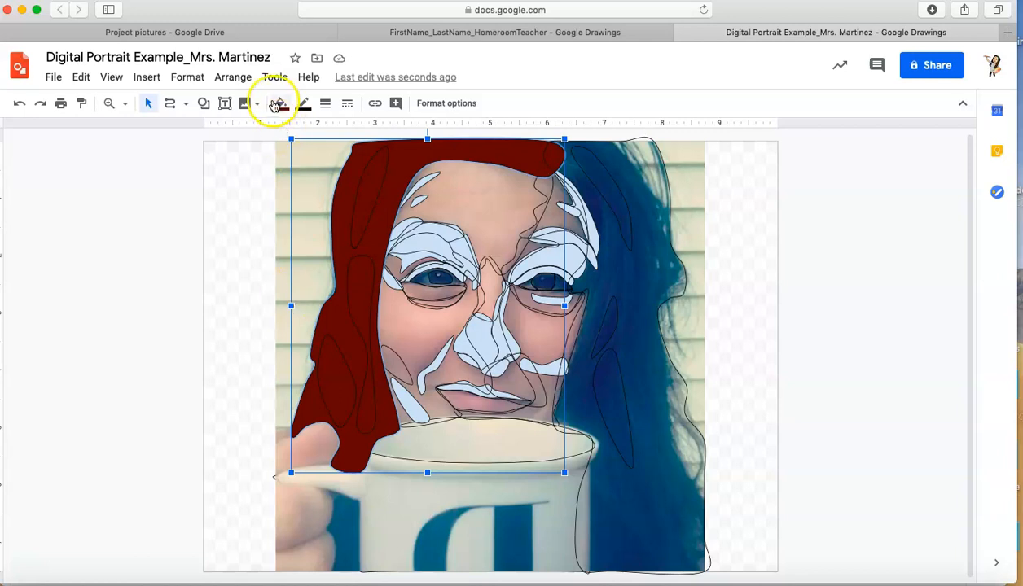
# Create the custom brown #51322cff and apply it as the fill of the left hair shape.
pyautogui.click(277, 105)
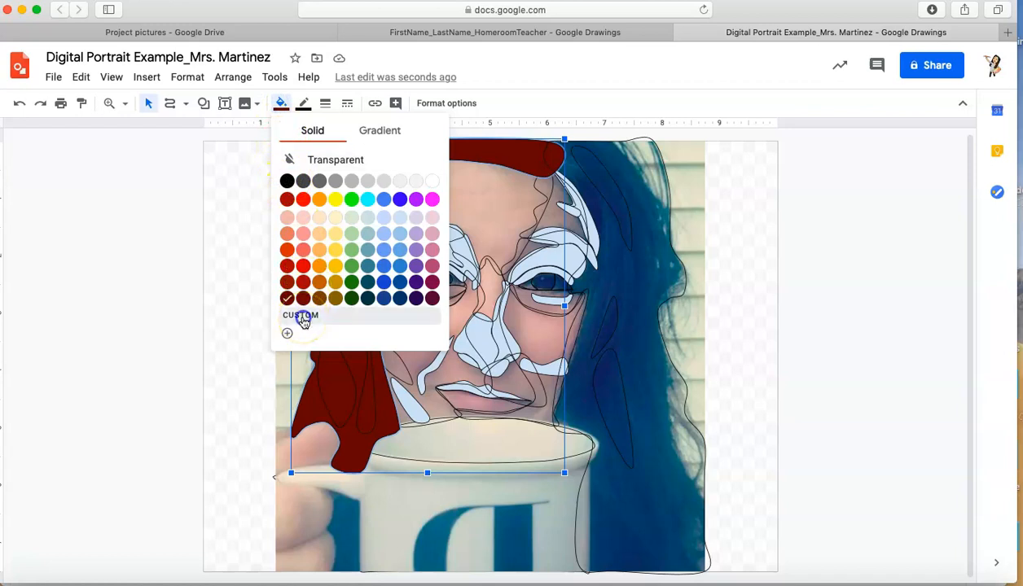
pyautogui.click(301, 317)
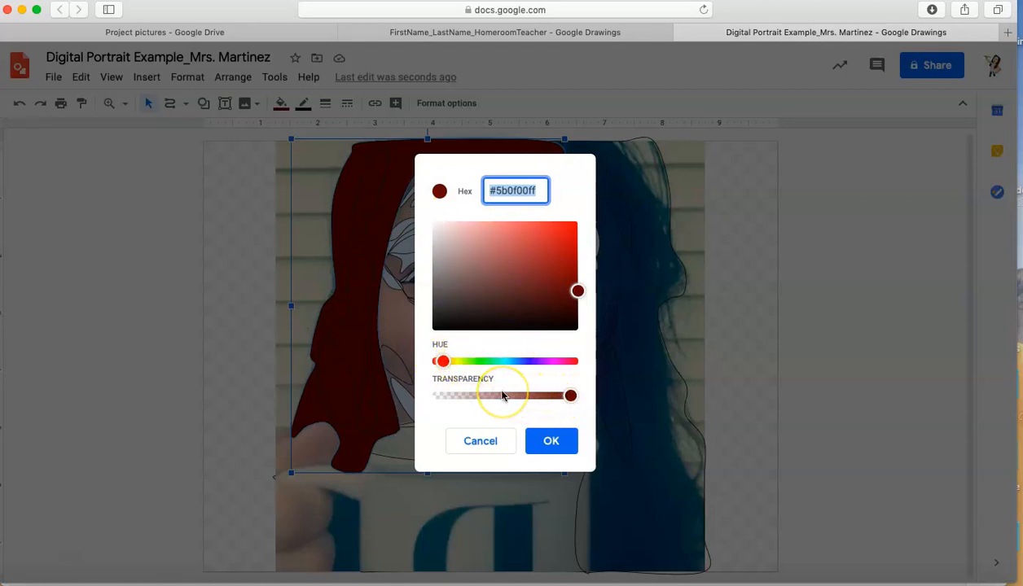
pyautogui.click(567, 275)
pyautogui.click(550, 263)
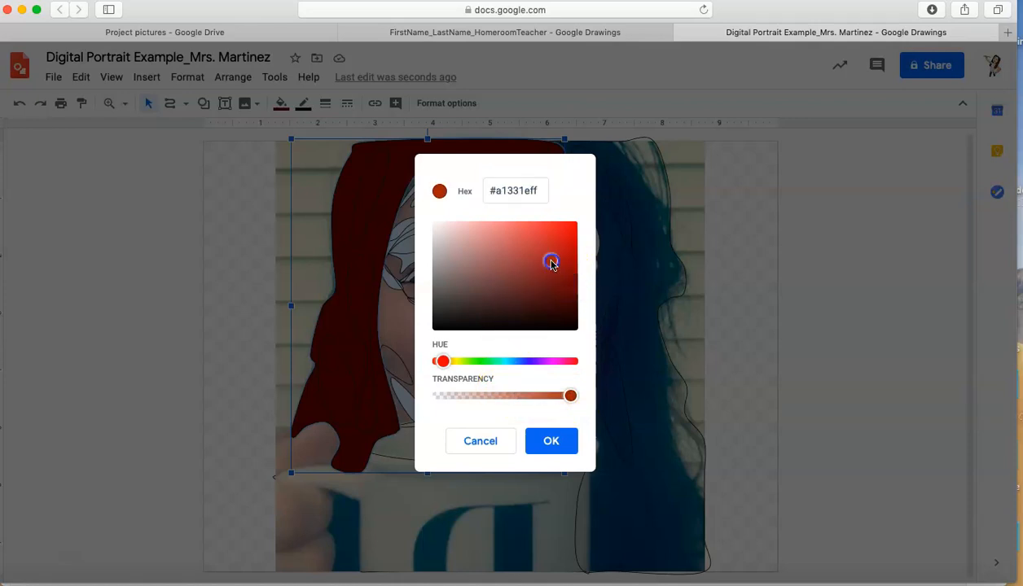
pyautogui.click(527, 265)
pyautogui.click(525, 283)
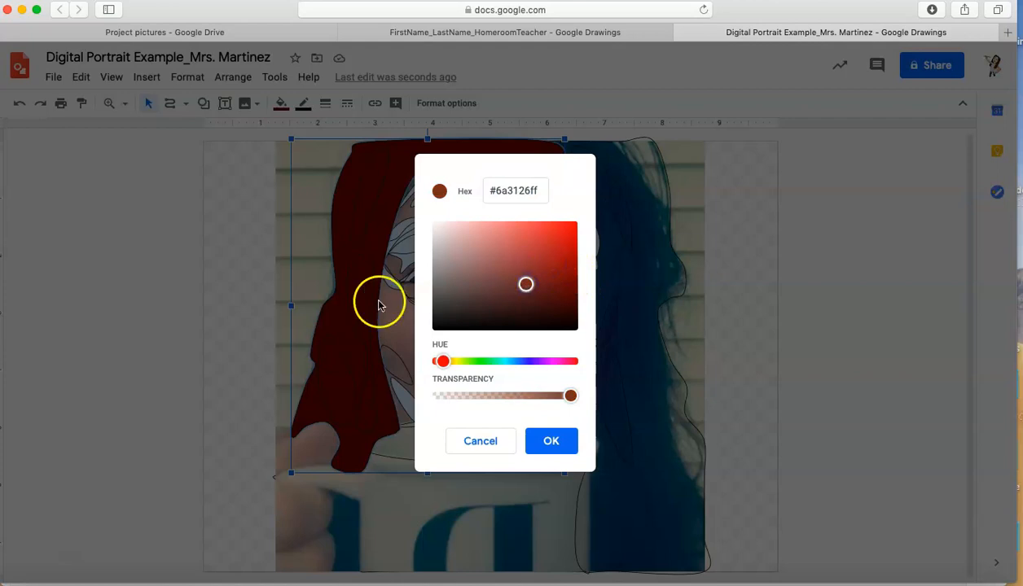
pyautogui.click(511, 307)
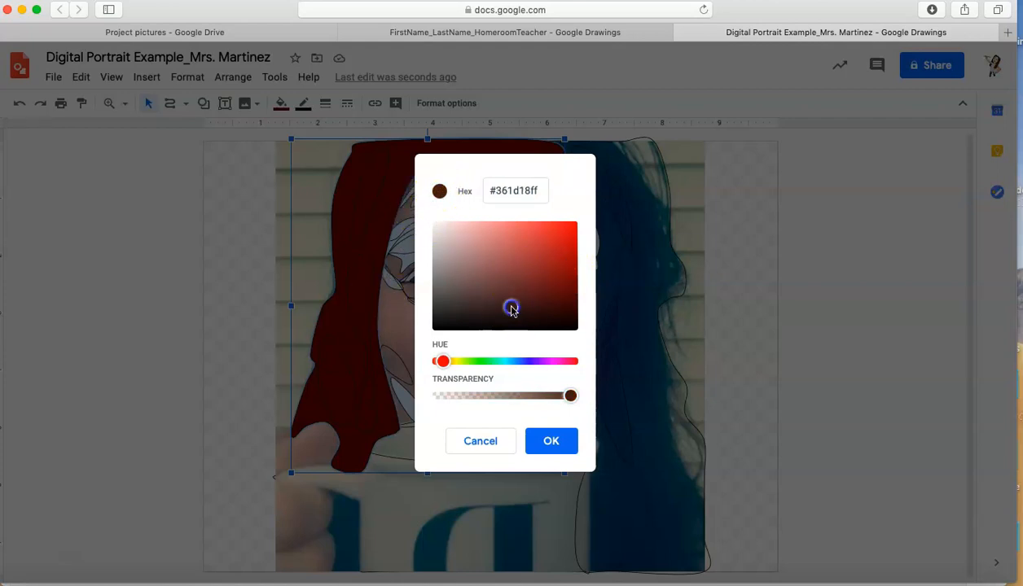
pyautogui.moveTo(534, 306); pyautogui.dragTo(546, 310)
pyautogui.click(525, 312)
pyautogui.click(509, 306)
pyautogui.click(496, 299)
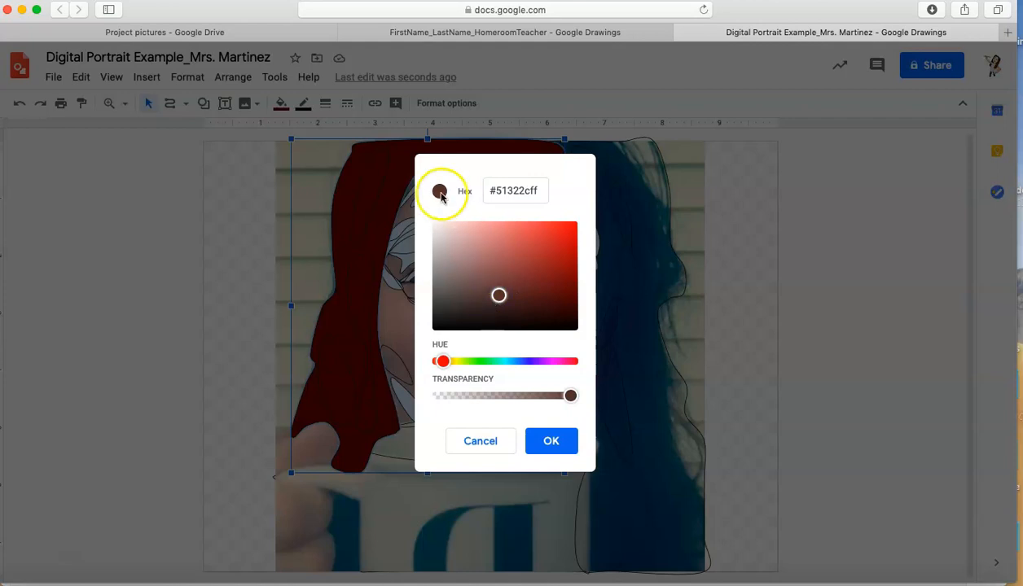
pyautogui.click(537, 442)
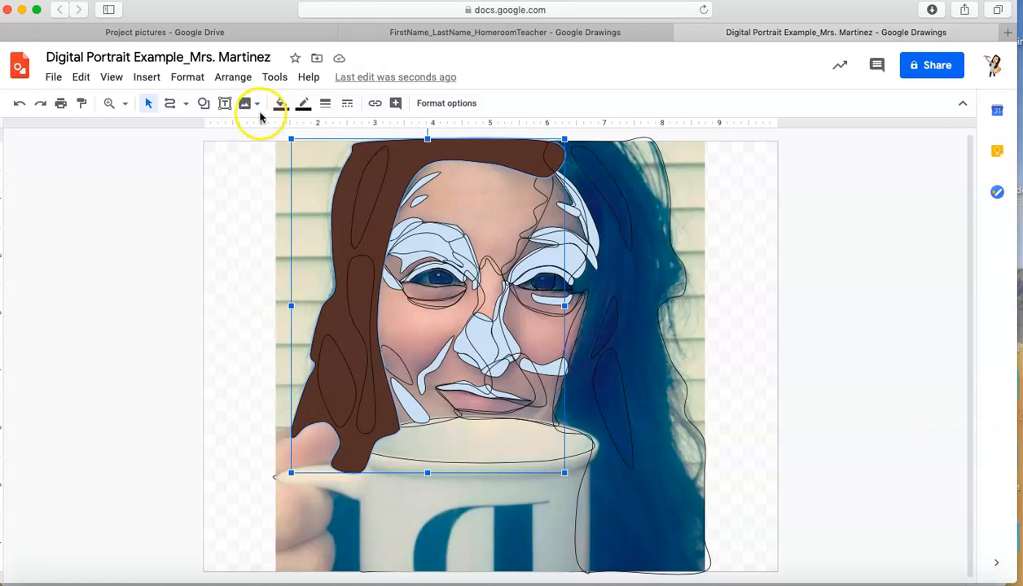
# Change the left hair shape's fill to a darker custom brown, #342825ff.
pyautogui.click(278, 106)
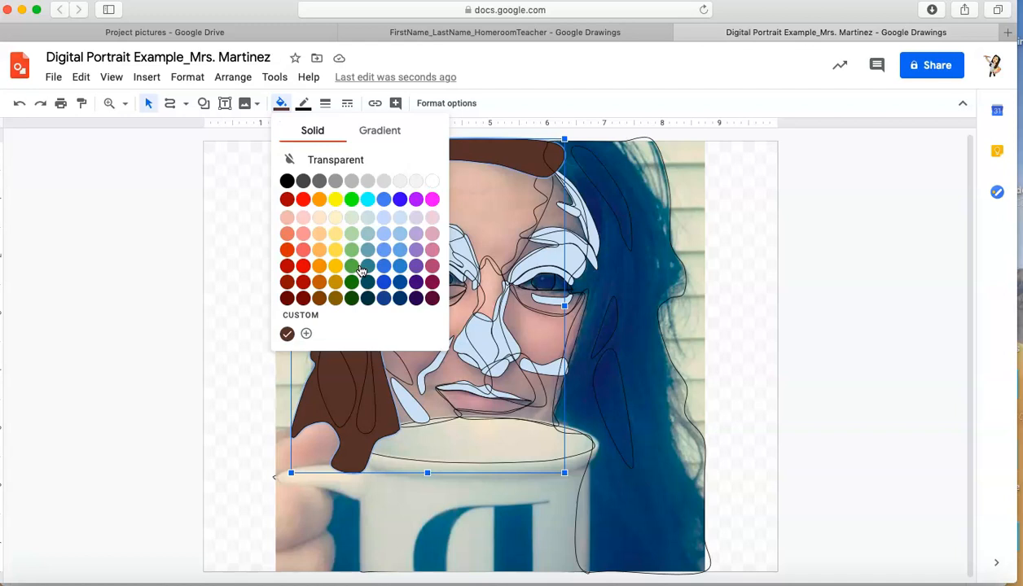
pyautogui.click(320, 221)
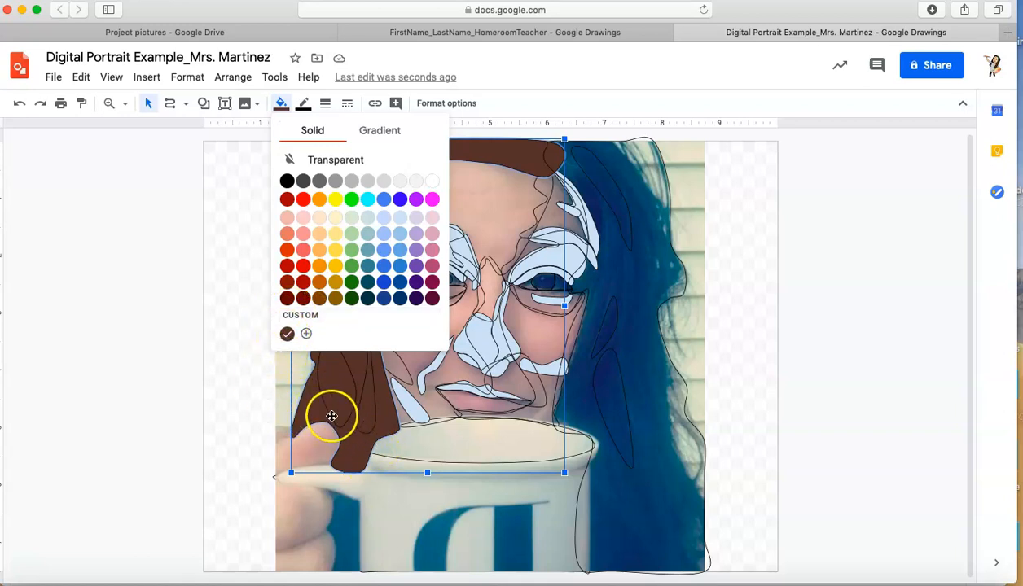
pyautogui.click(301, 327)
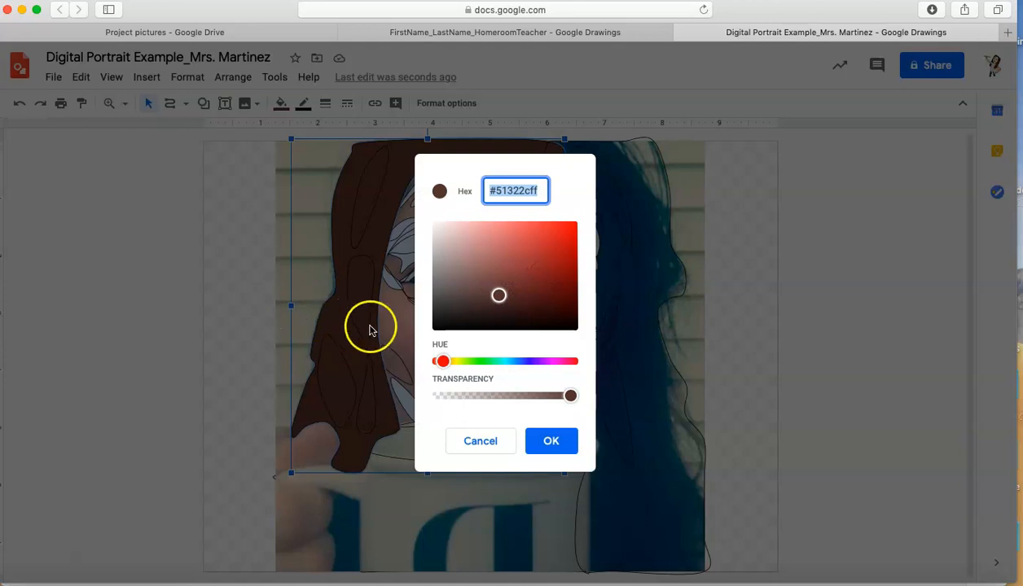
pyautogui.moveTo(496, 293); pyautogui.dragTo(472, 309)
pyautogui.click(548, 448)
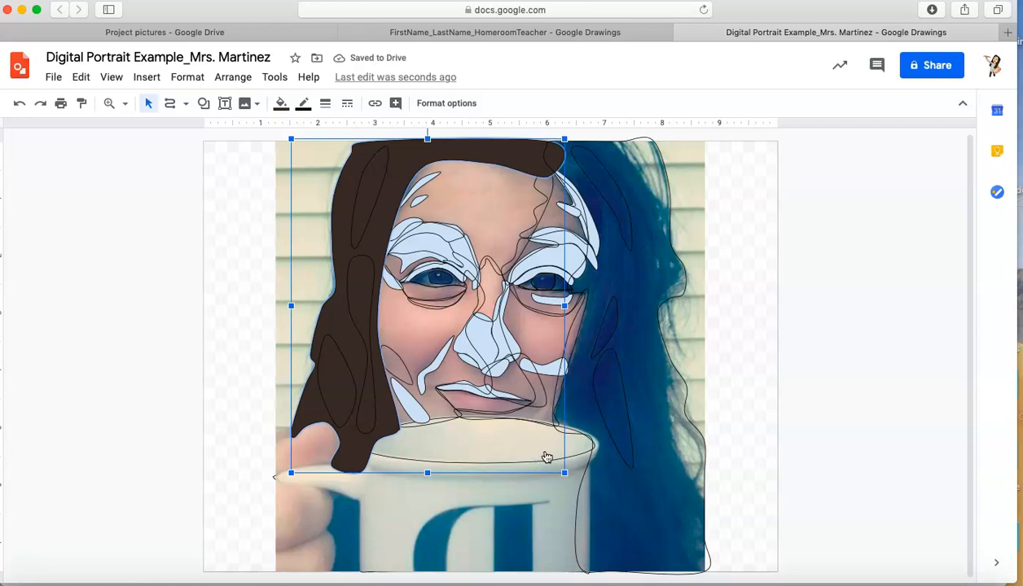
# Fill the upper strand inside the left hair with the custom grey-brown #6a5a56ff, mixed from the dark brown #342825ff.
pyautogui.click(367, 190)
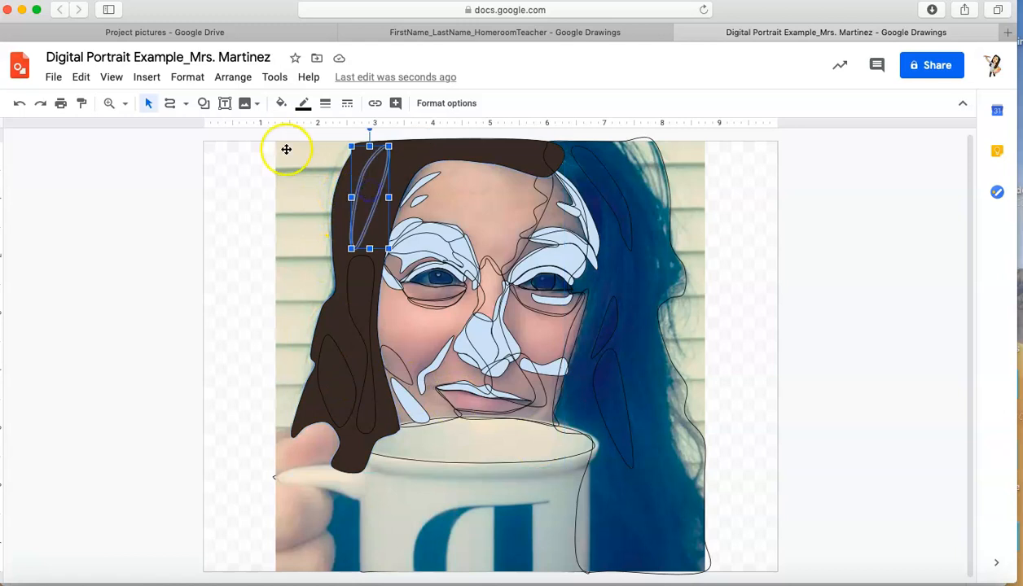
pyautogui.click(281, 104)
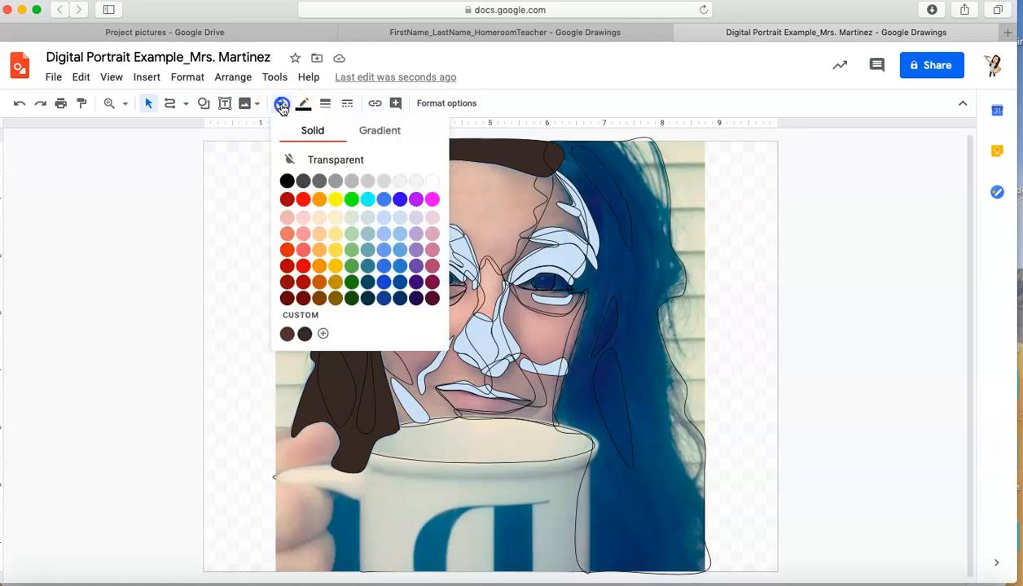
pyautogui.click(302, 335)
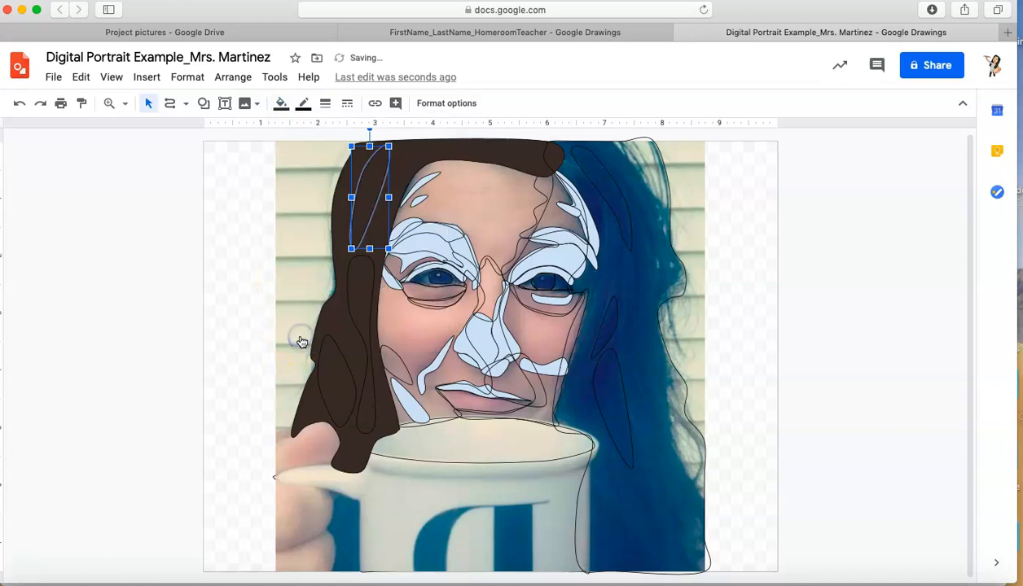
pyautogui.click(282, 105)
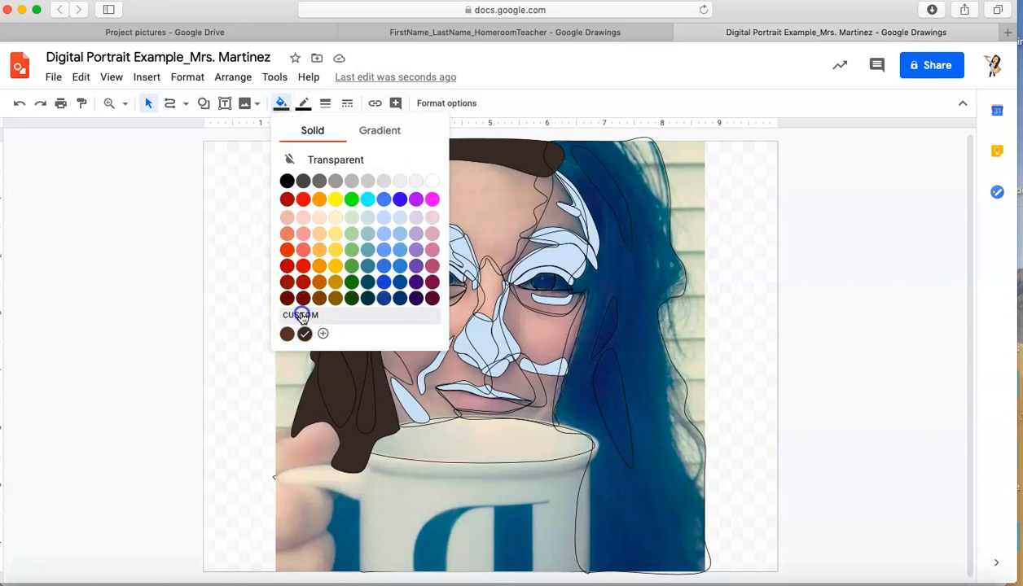
pyautogui.click(301, 315)
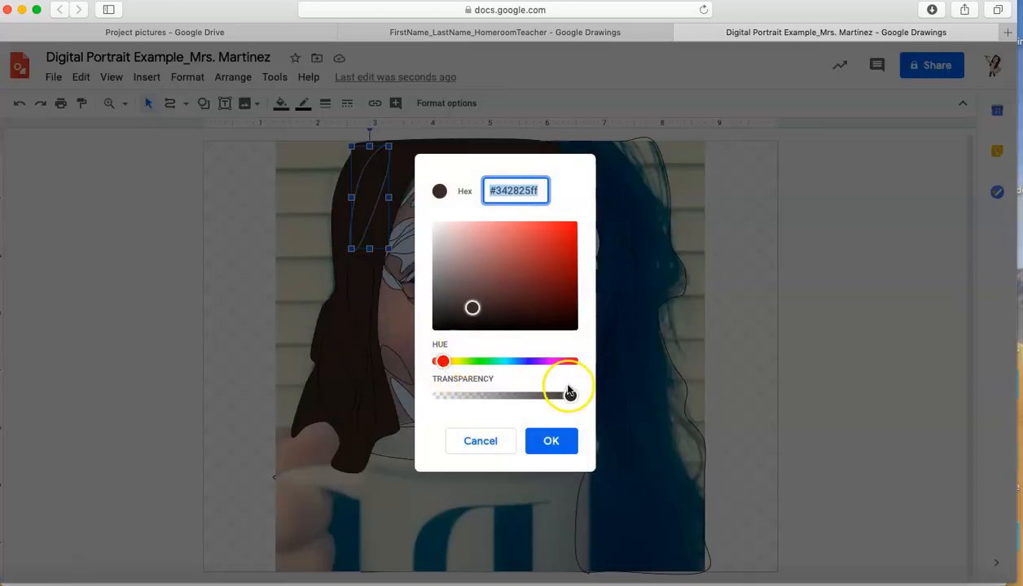
pyautogui.click(458, 305)
pyautogui.moveTo(458, 302); pyautogui.dragTo(455, 265)
pyautogui.click(459, 284)
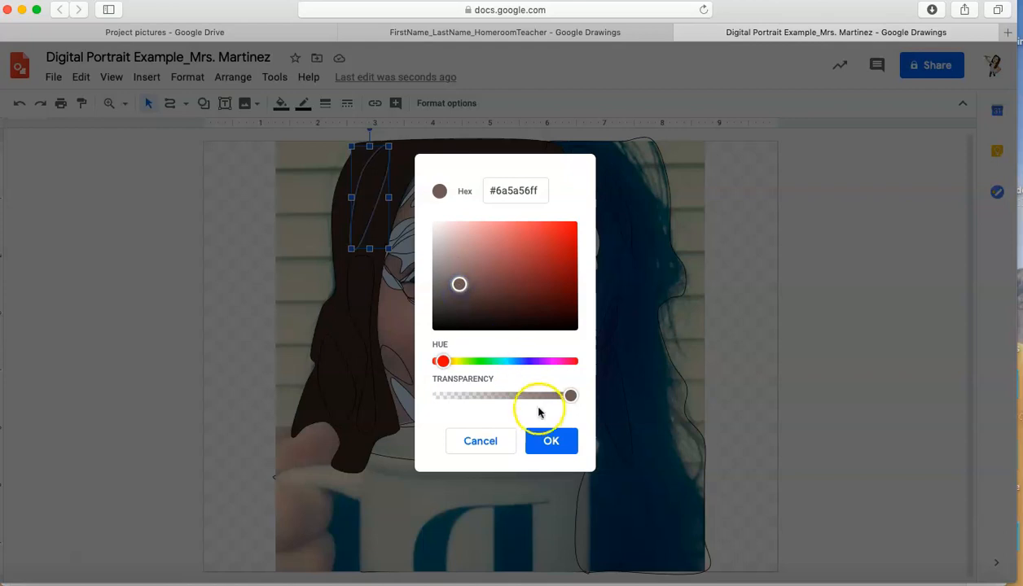
pyautogui.click(548, 440)
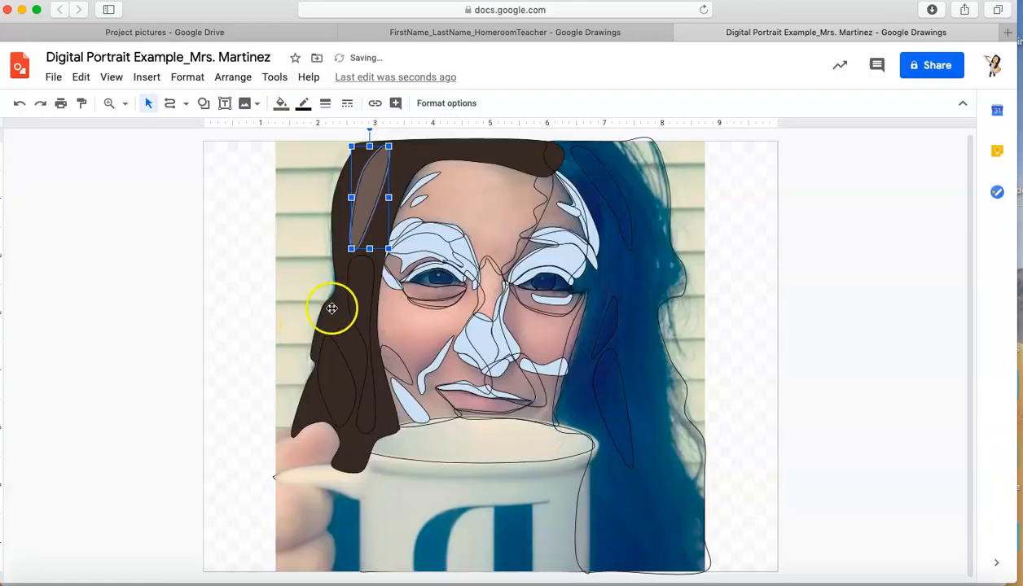
# Fill the long middle strand inside the left hair with the saved custom grey-brown #6a5a56ff.
pyautogui.click(358, 309)
pyautogui.click(282, 110)
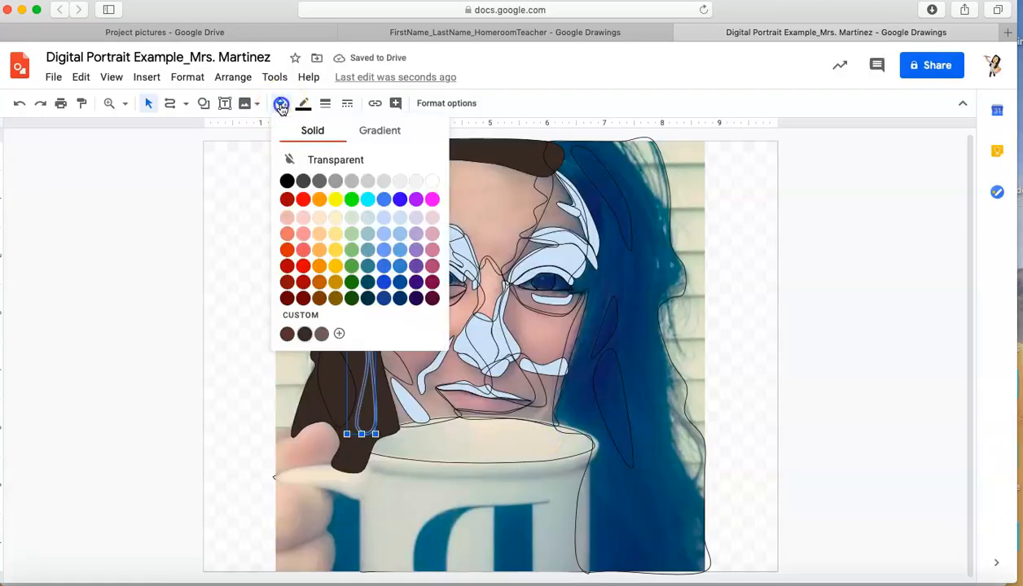
pyautogui.click(320, 336)
pyautogui.click(282, 105)
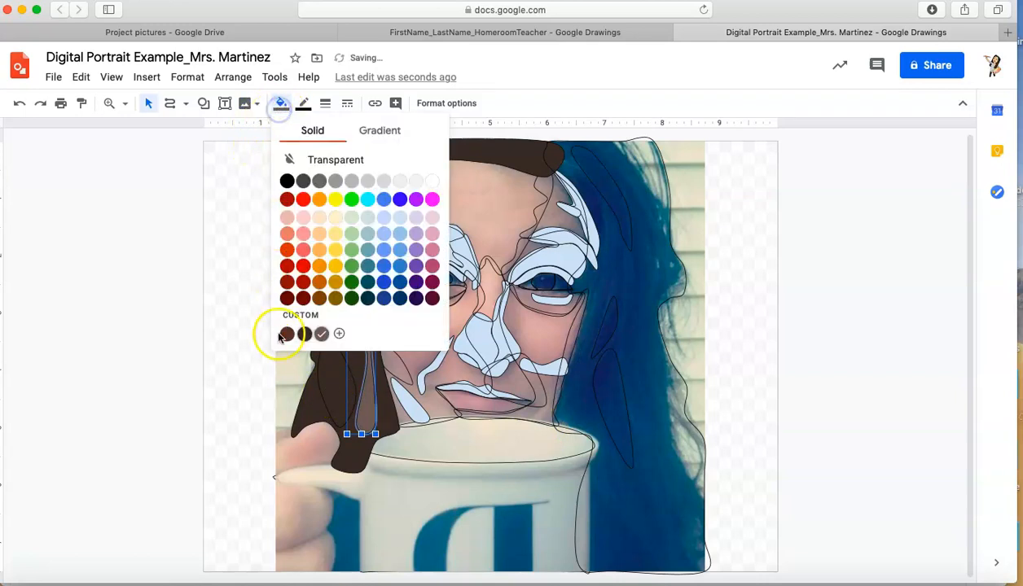
# Fill the lower outer strand inside the left hair with the saved custom brown #51322cff and deselect it.
pyautogui.click(330, 383)
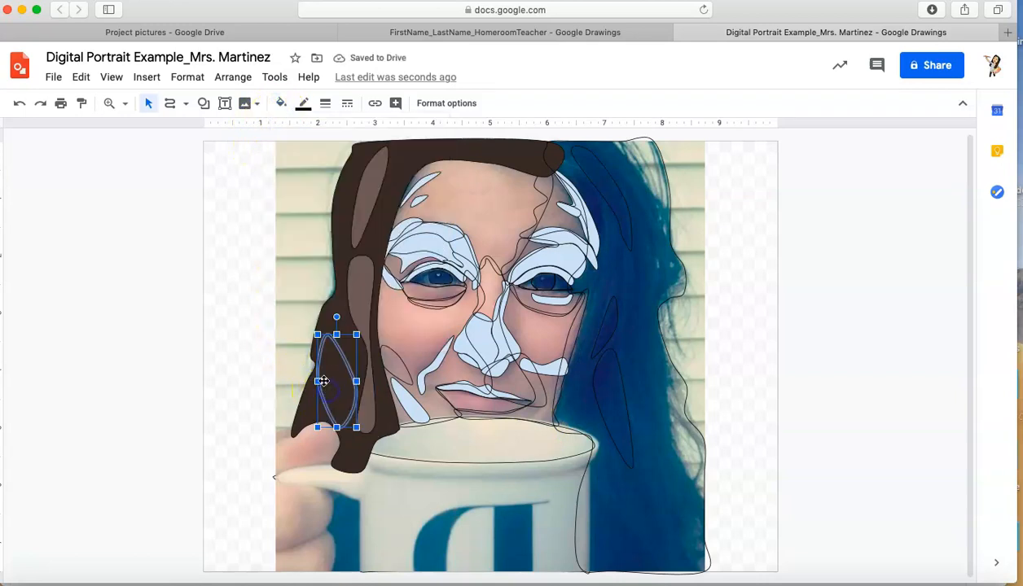
pyautogui.click(282, 114)
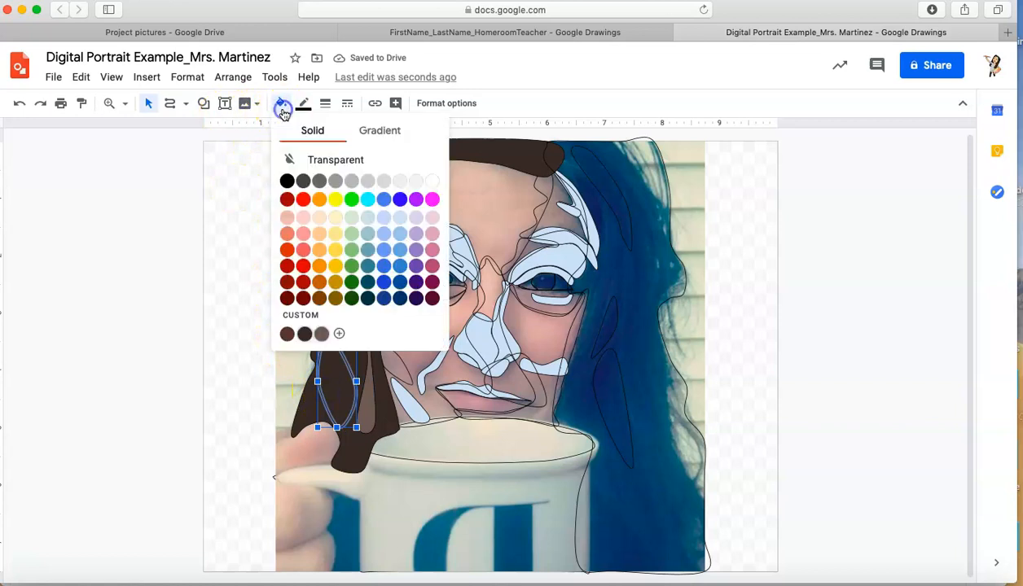
pyautogui.click(288, 335)
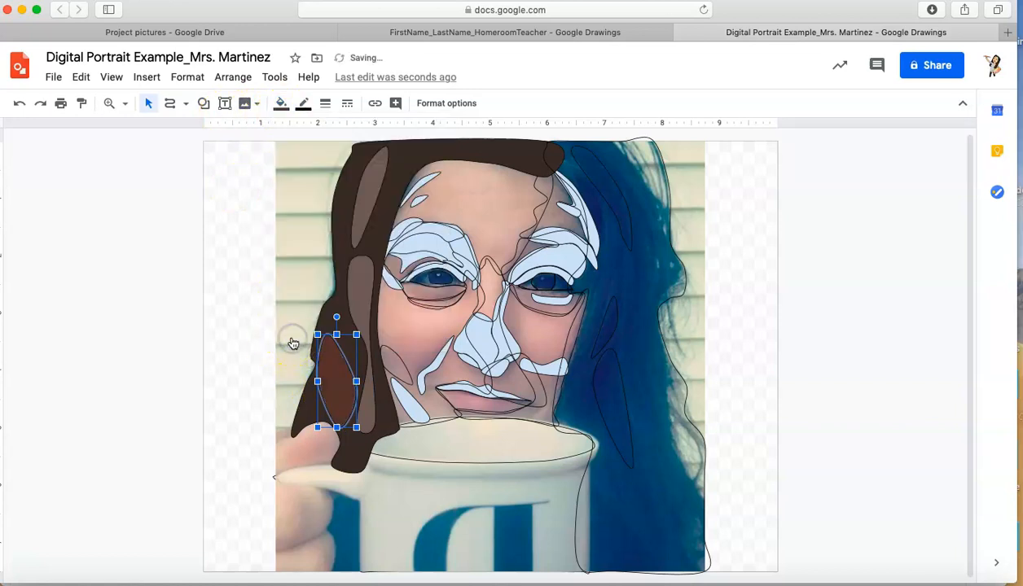
pyautogui.click(216, 359)
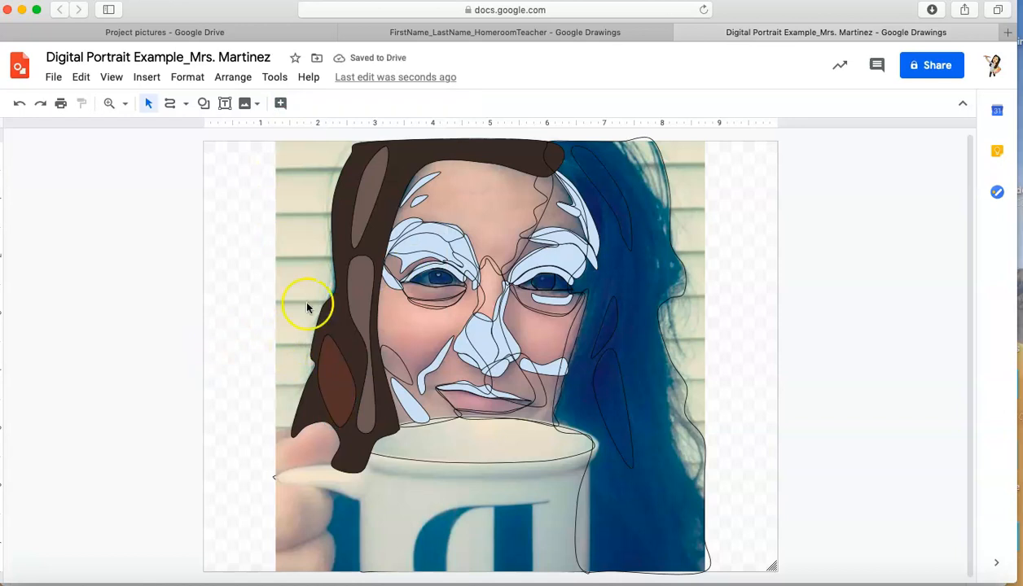
# Fill the large hair shape on the right of the portrait with the saved custom brown #51322cff.
pyautogui.click(607, 185)
pyautogui.click(646, 177)
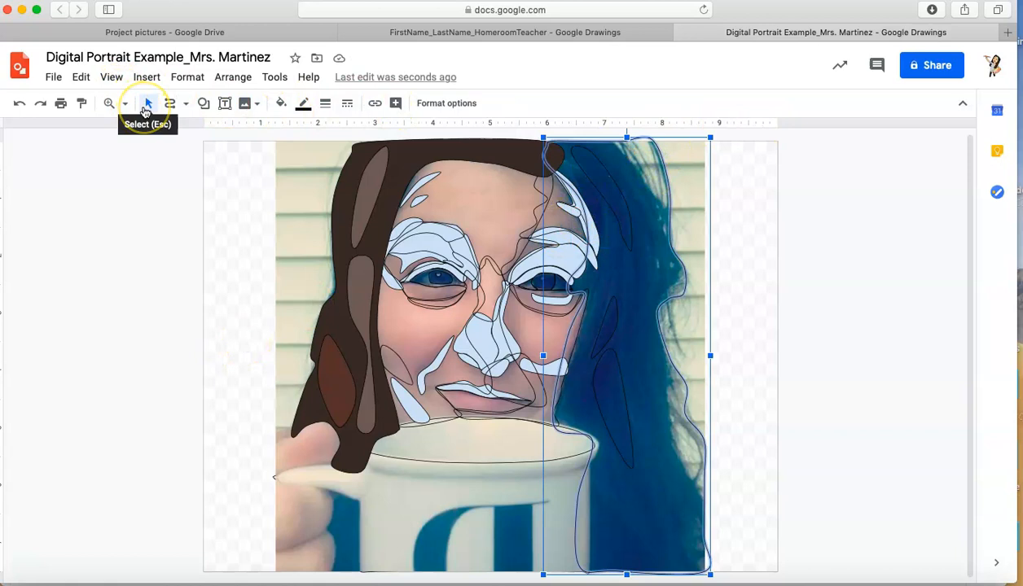
pyautogui.click(281, 103)
pyautogui.click(314, 327)
pyautogui.click(287, 333)
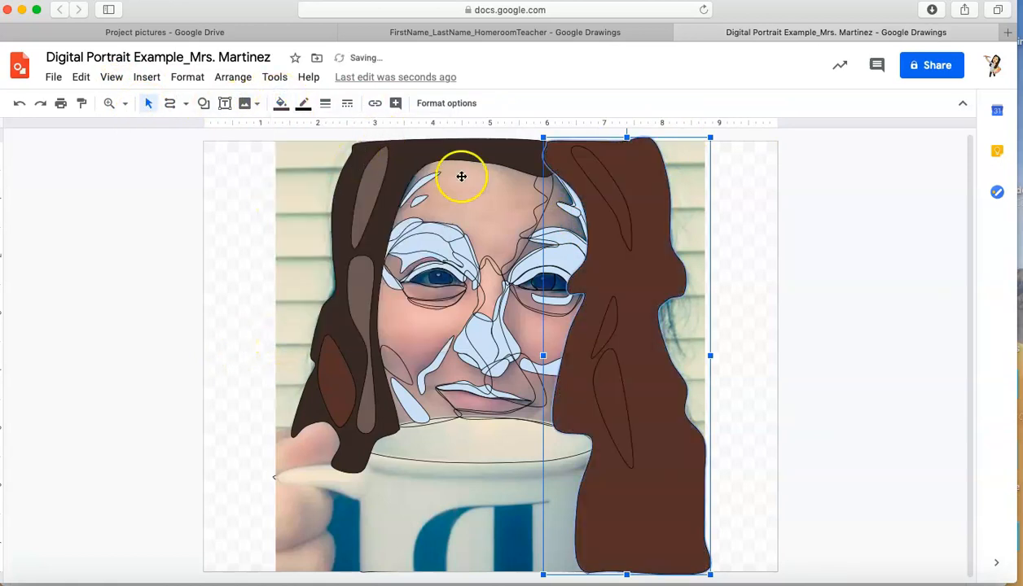
# Fill the upper strand inside the right hair with the saved custom dark brown #342825ff.
pyautogui.click(592, 171)
pyautogui.click(280, 102)
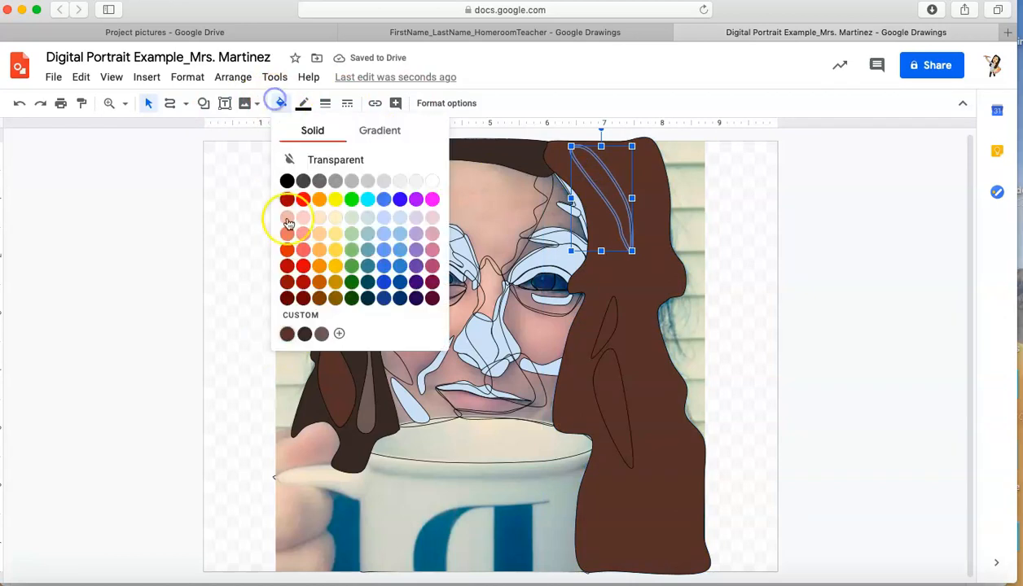
pyautogui.click(305, 333)
# Fill the small middle strand inside the right hair with the saved custom grey-brown #6a5a56ff.
pyautogui.click(609, 330)
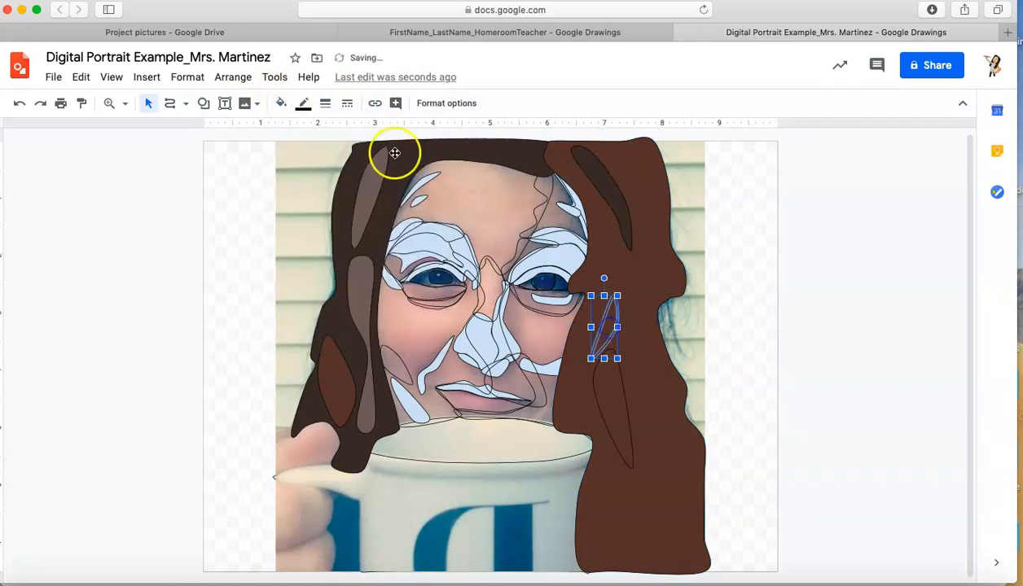
pyautogui.click(280, 103)
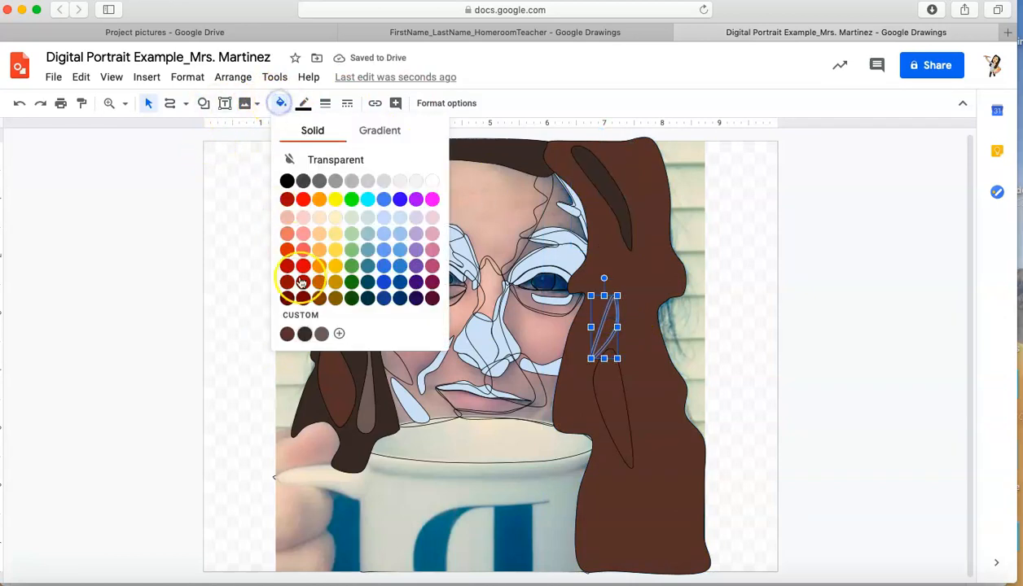
pyautogui.click(322, 335)
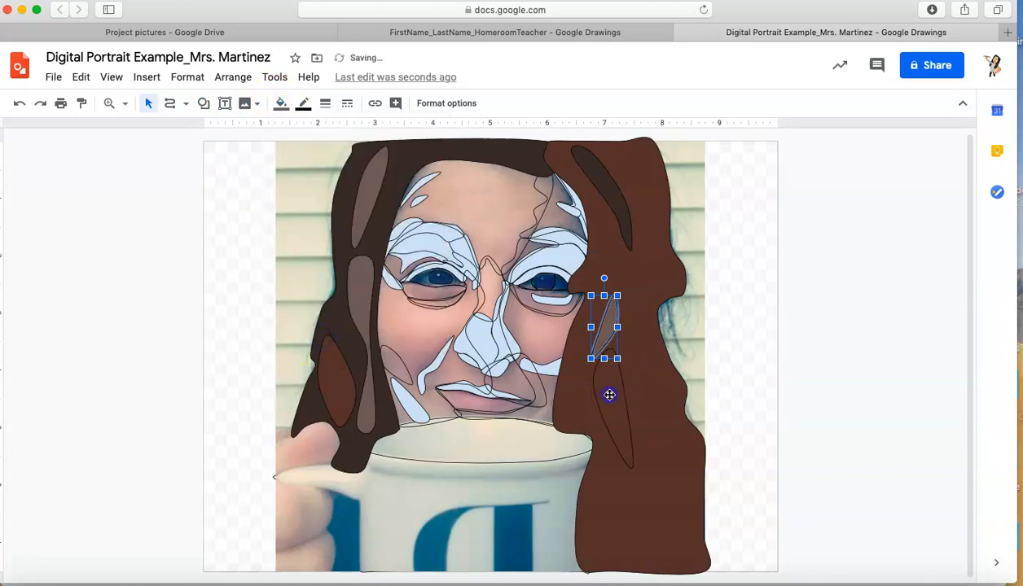
# Fill the lower strand inside the right hair with the saved custom brown #51322cff.
pyautogui.click(610, 392)
pyautogui.click(280, 103)
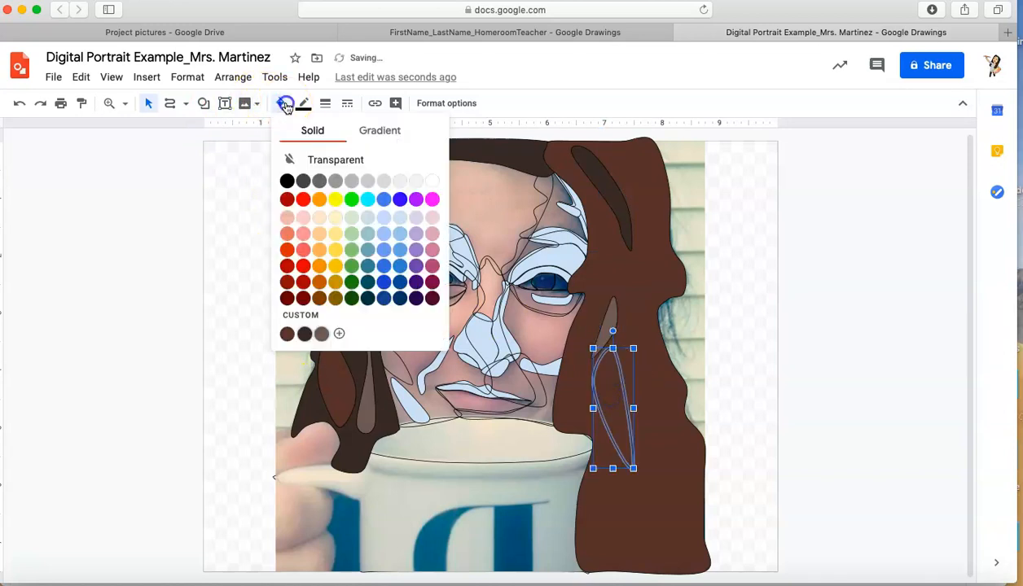
pyautogui.click(291, 331)
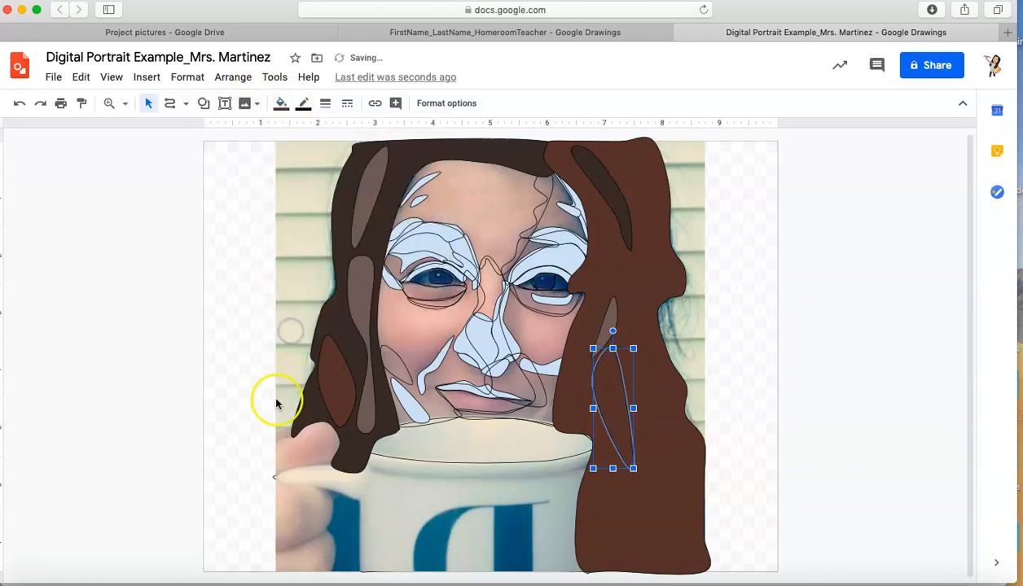
# Fill the lower strand inside the right hair with the saved custom dark brown #342825ff.
pyautogui.click(280, 102)
pyautogui.click(323, 334)
# Fill the large hair shape on the right of the portrait with the saved custom dark brown #342825ff.
pyautogui.click(673, 439)
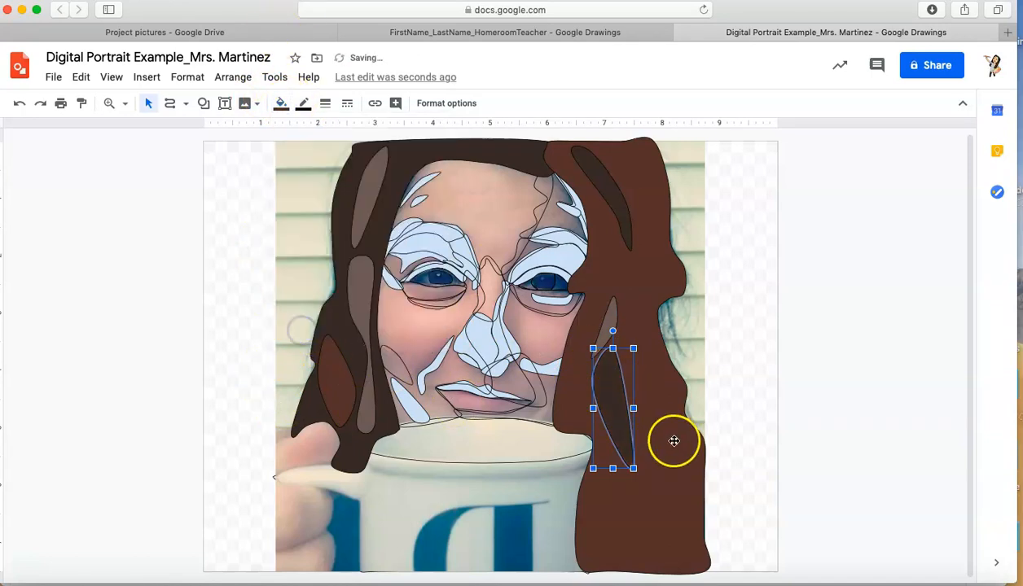
pyautogui.click(629, 375)
pyautogui.click(280, 102)
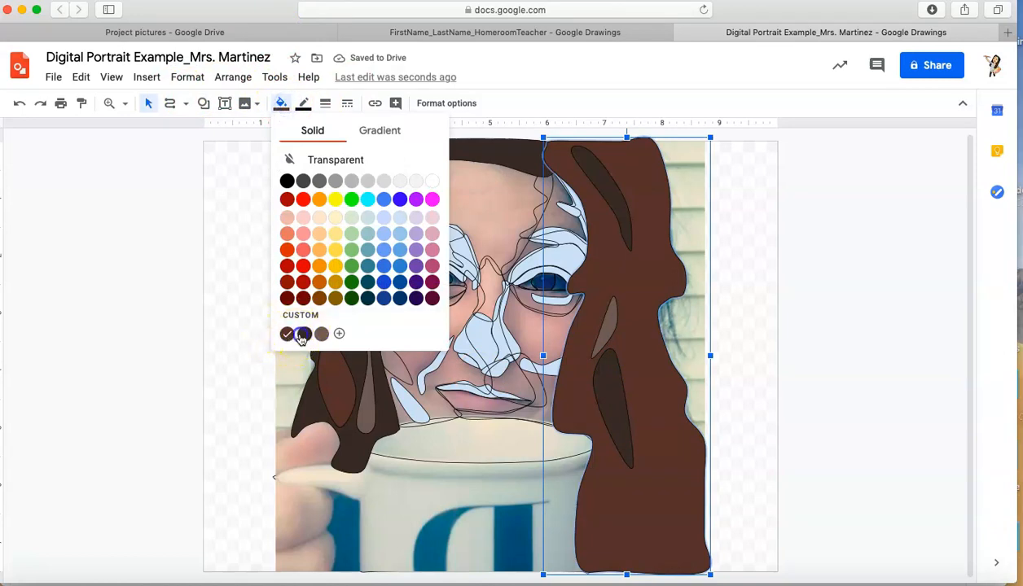
pyautogui.click(286, 335)
# Recolour the lower strand inside the right hair with the saved custom brown #51322cff.
pyautogui.click(606, 397)
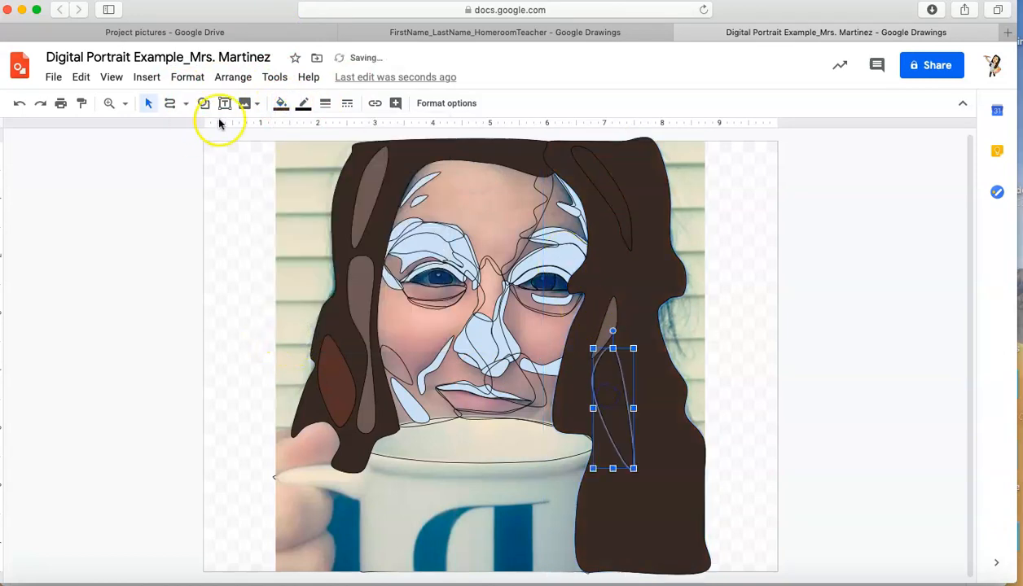
pyautogui.click(280, 103)
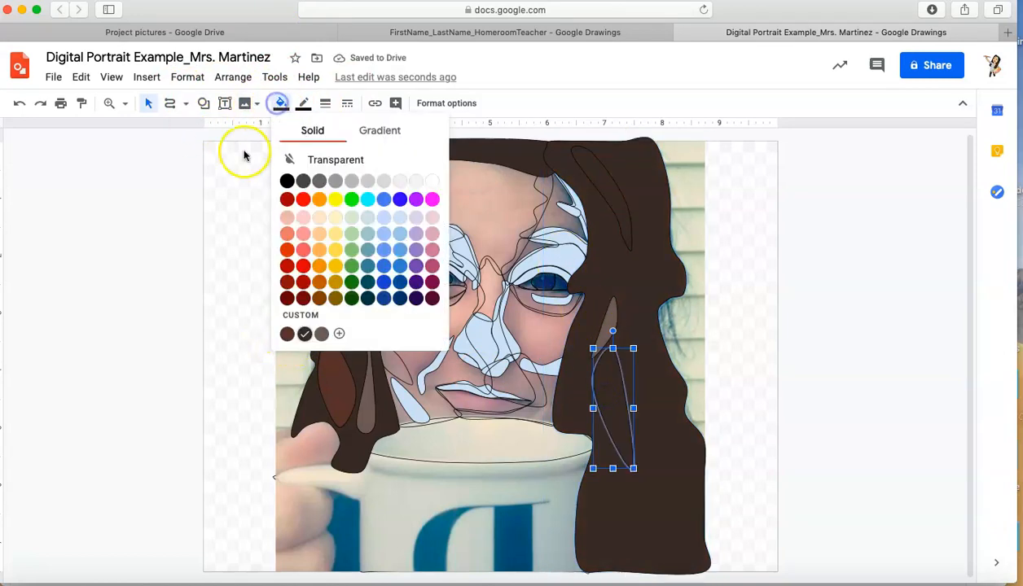
pyautogui.click(287, 335)
# Recolour the upper strand inside the right hair with the saved custom brown #51322cff and deselect it.
pyautogui.click(594, 170)
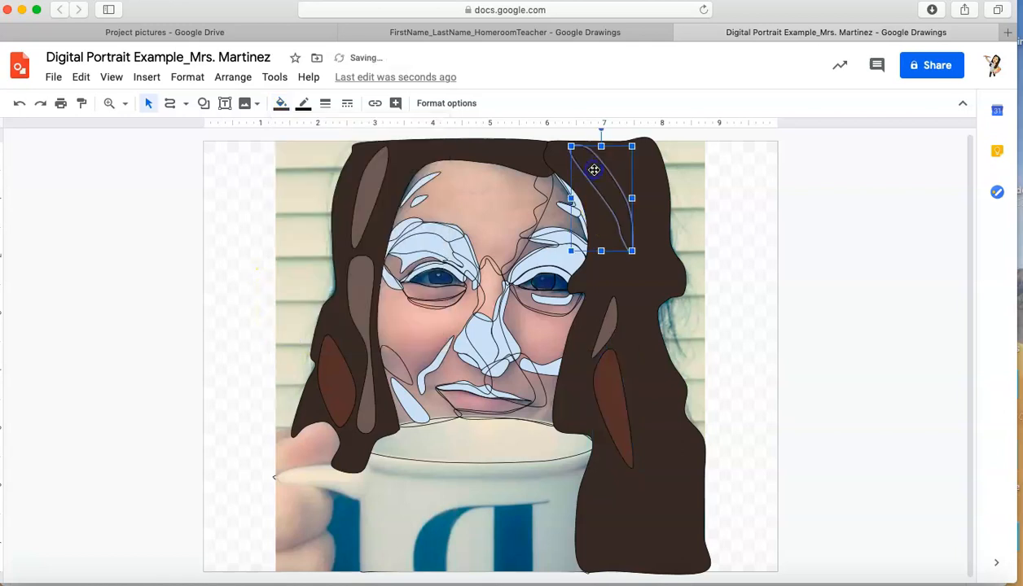
pyautogui.click(279, 104)
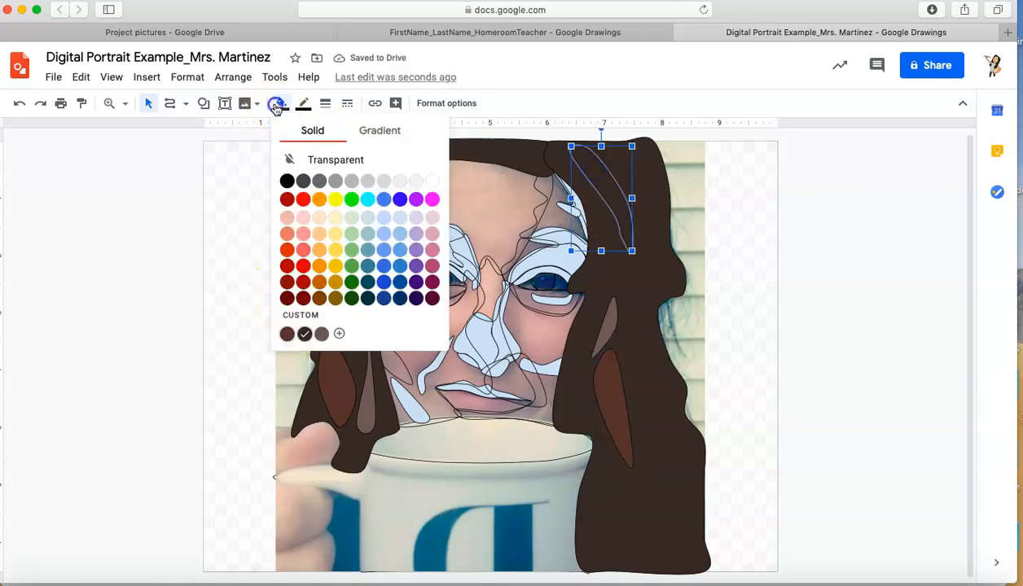
pyautogui.click(287, 334)
pyautogui.click(190, 362)
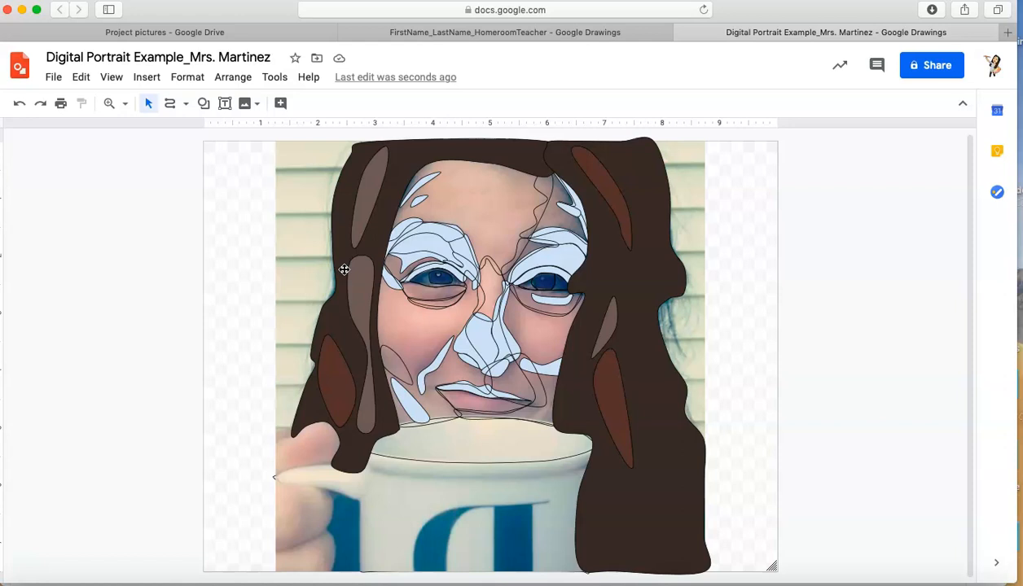
# Look at the finished portrait in the FirstName_LastName_HomeroomTeacher drawing and return to the Digital Portrait Example drawing.
pyautogui.click(420, 34)
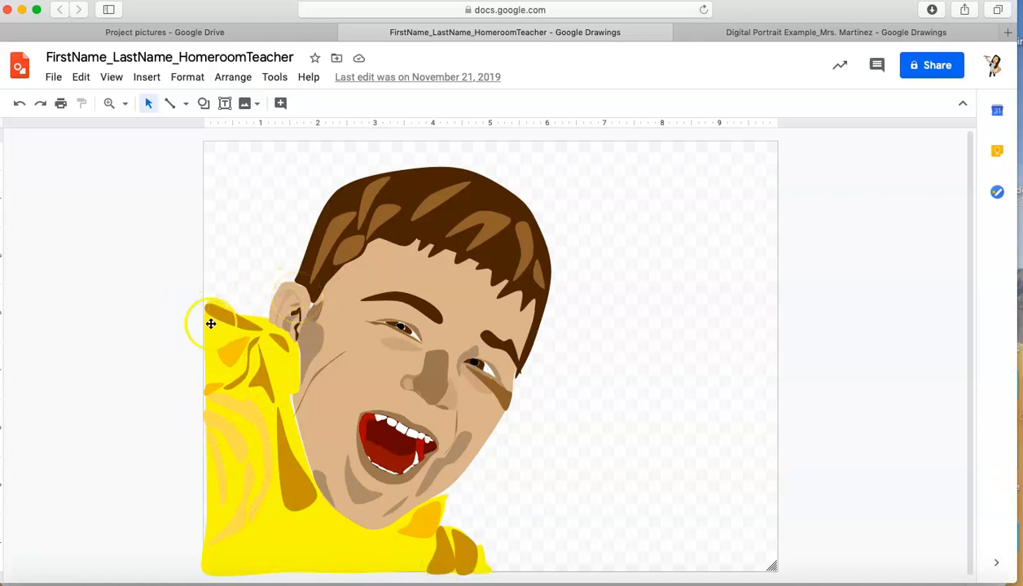
pyautogui.click(825, 31)
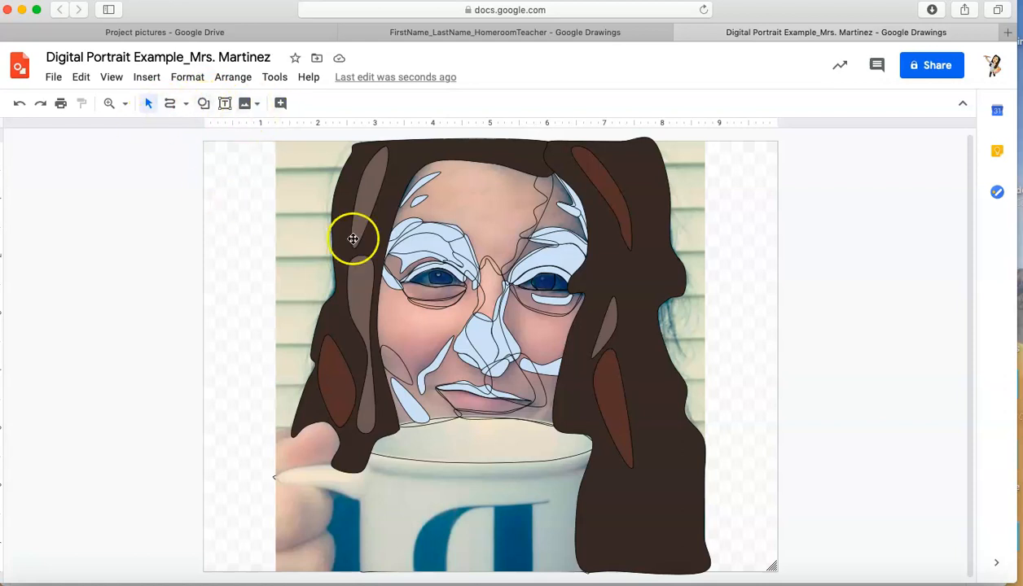
# Try a bright yellow fill on the left cheek shape, then make the shape transparent again.
pyautogui.click(480, 194)
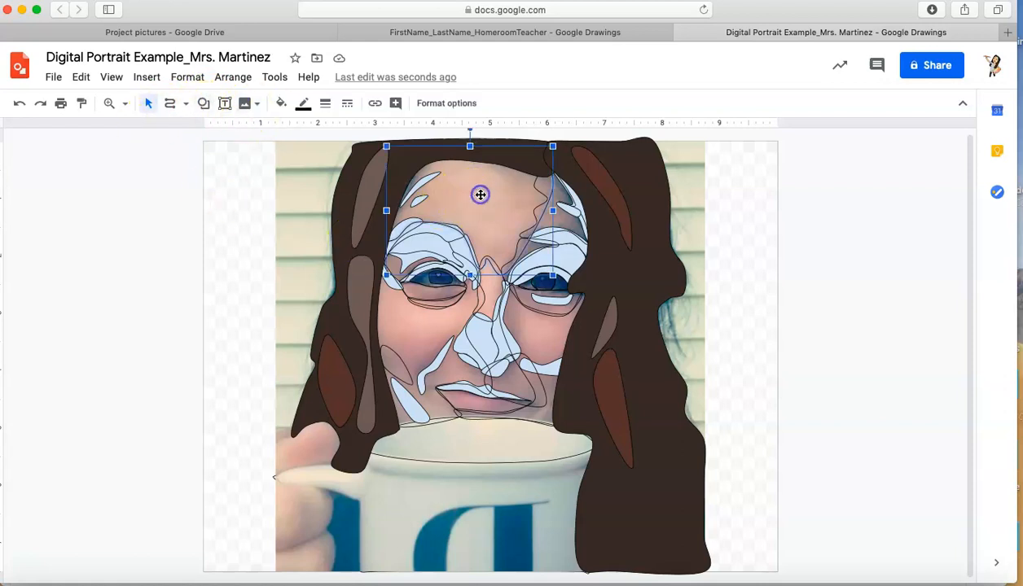
pyautogui.click(408, 342)
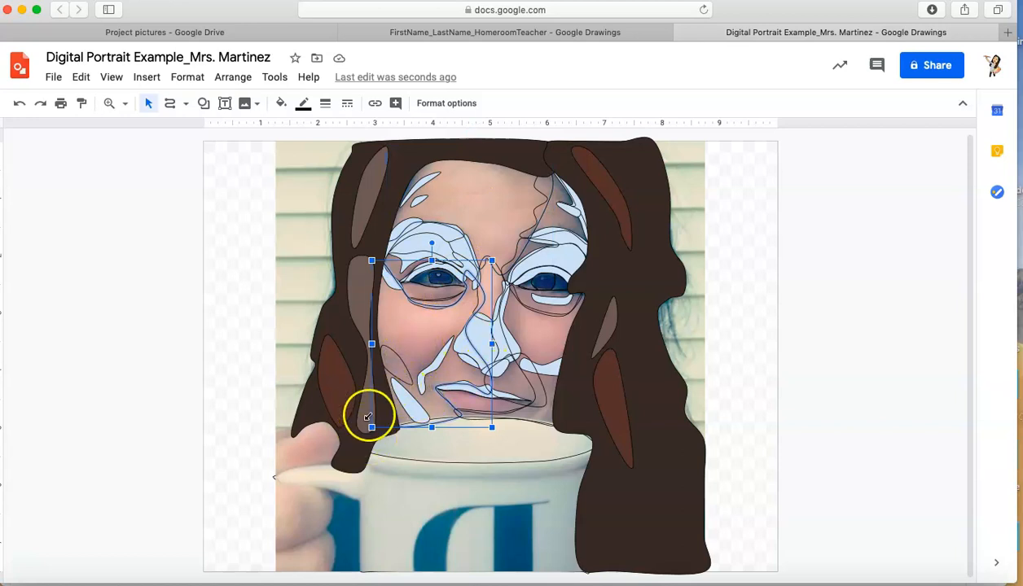
pyautogui.click(280, 103)
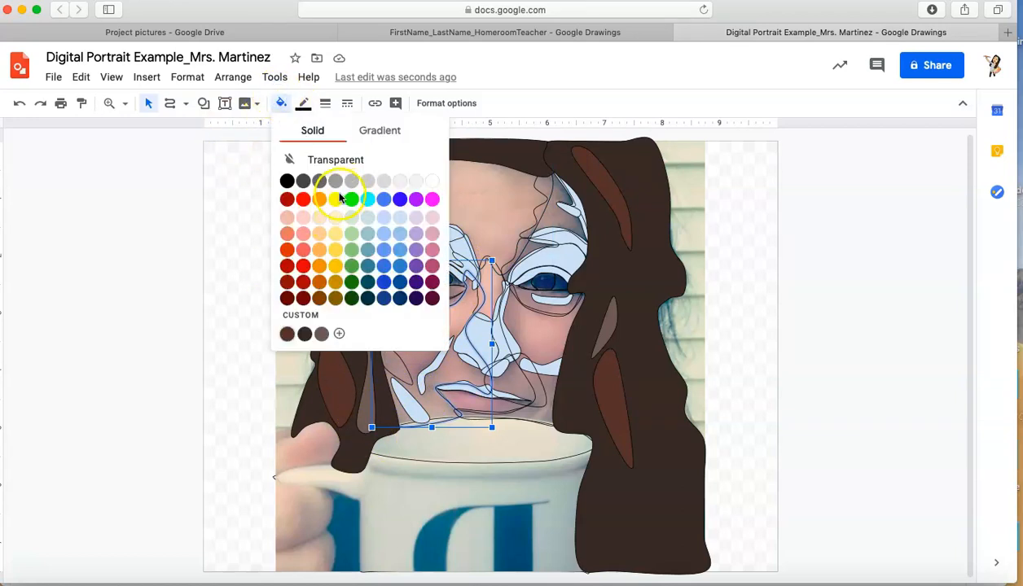
pyautogui.click(337, 199)
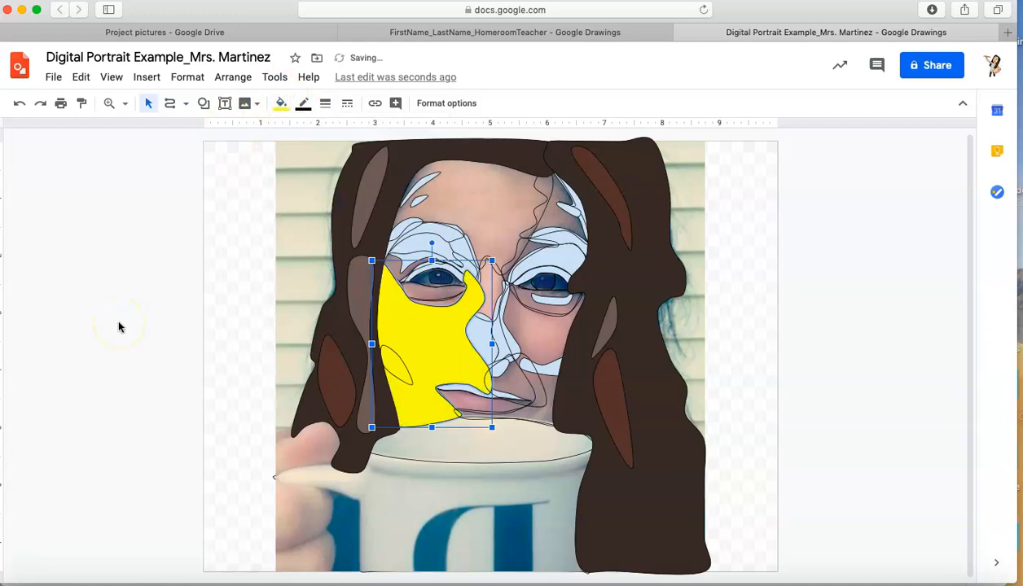
pyautogui.click(281, 103)
pyautogui.click(294, 161)
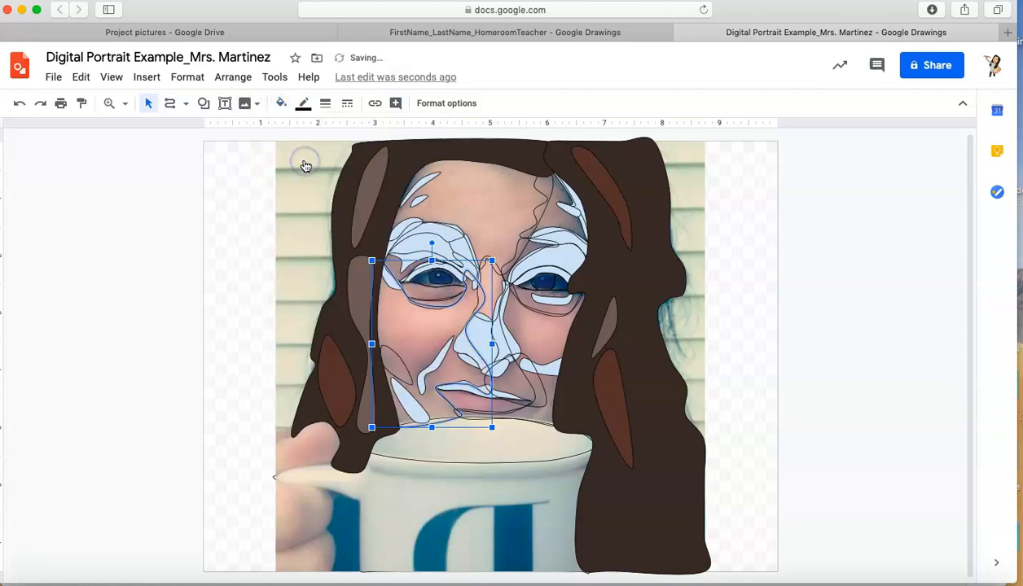
pyautogui.click(233, 80)
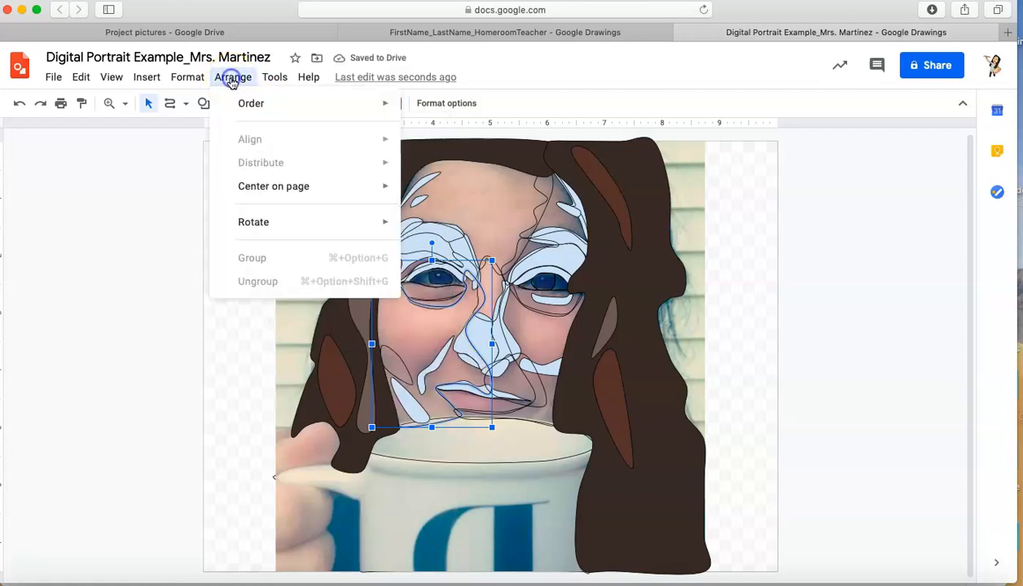
pyautogui.click(232, 82)
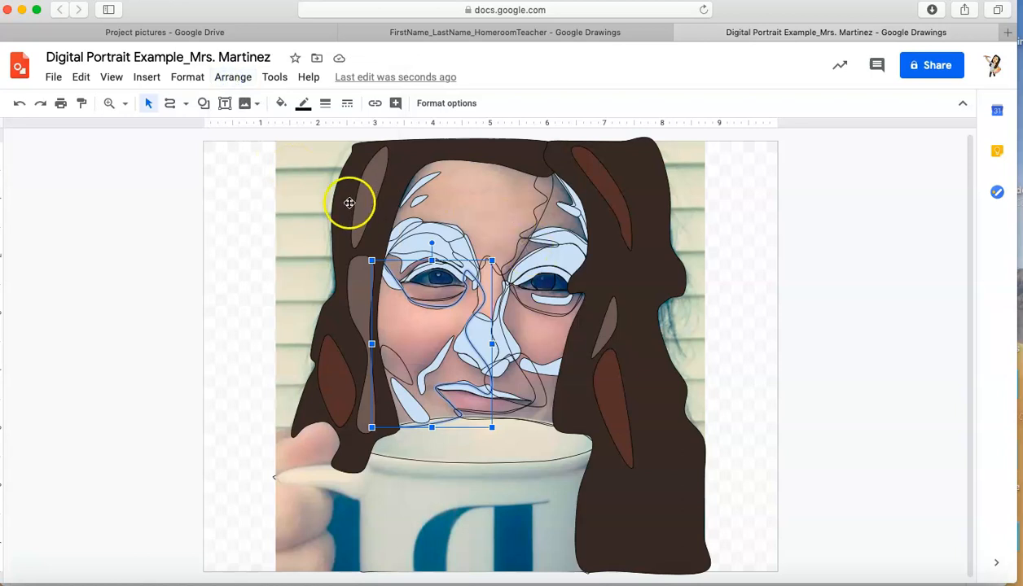
pyautogui.click(318, 200)
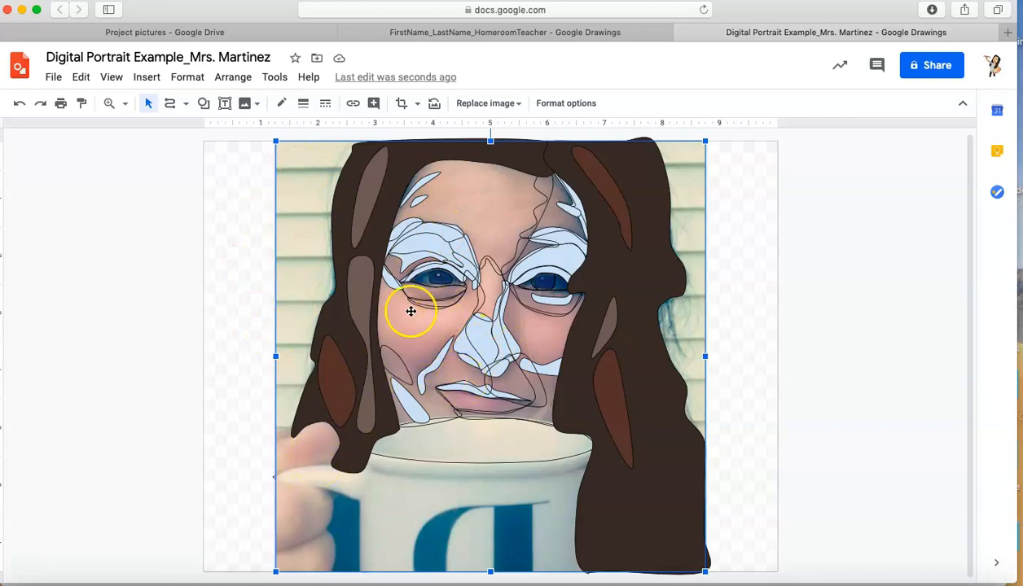
# Fill the left cheek shape with the preset light yellow #fff2ccff.
pyautogui.click(415, 338)
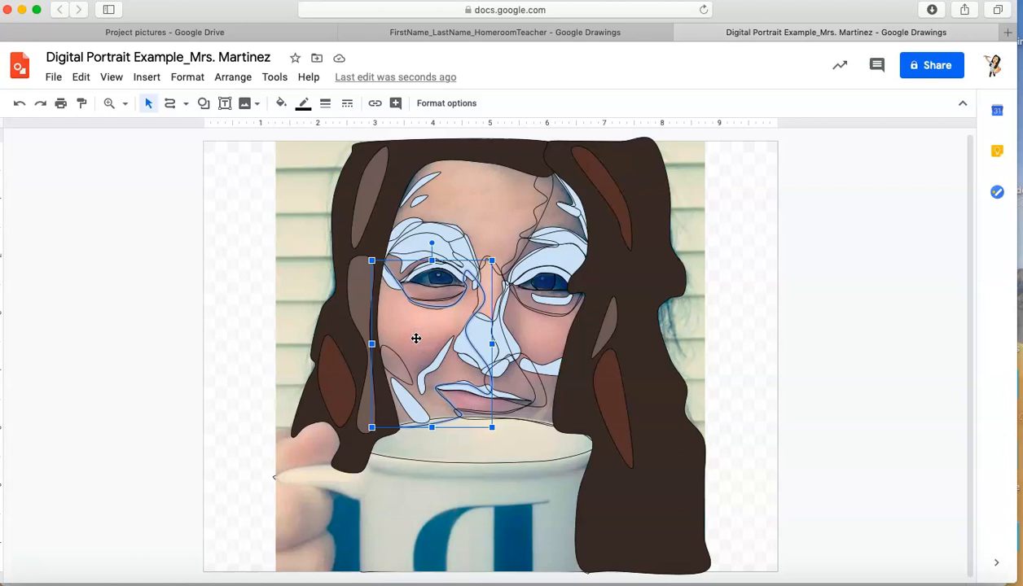
pyautogui.click(283, 105)
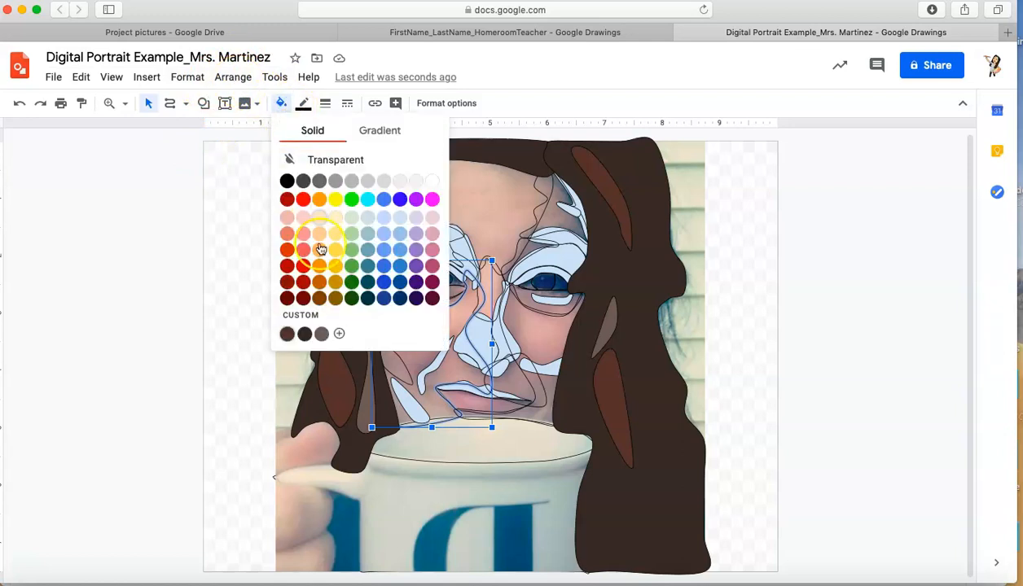
pyautogui.click(335, 220)
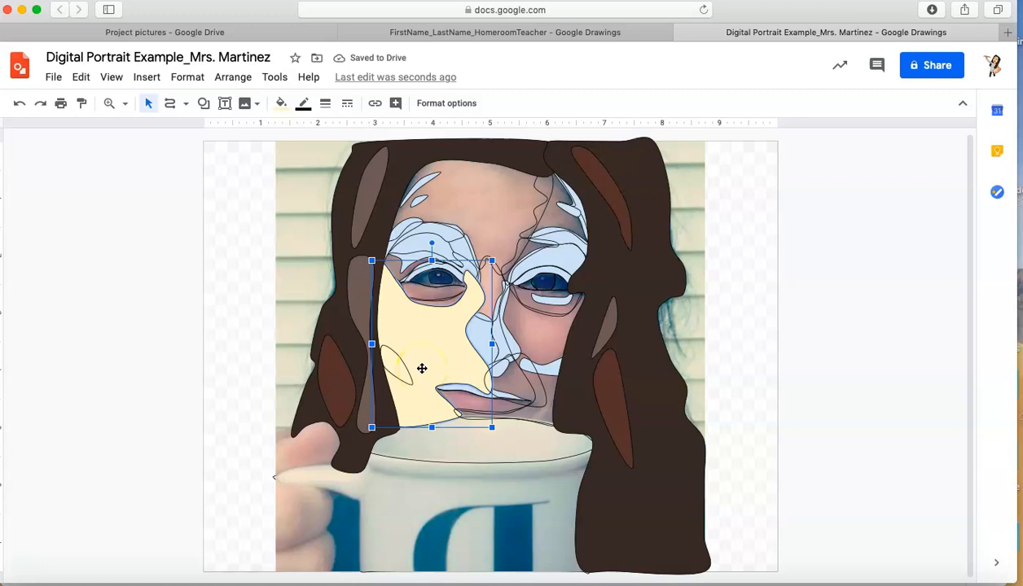
# Mix the custom cream #f6edd4ff and apply it as the left cheek shape's fill.
pyautogui.click(280, 103)
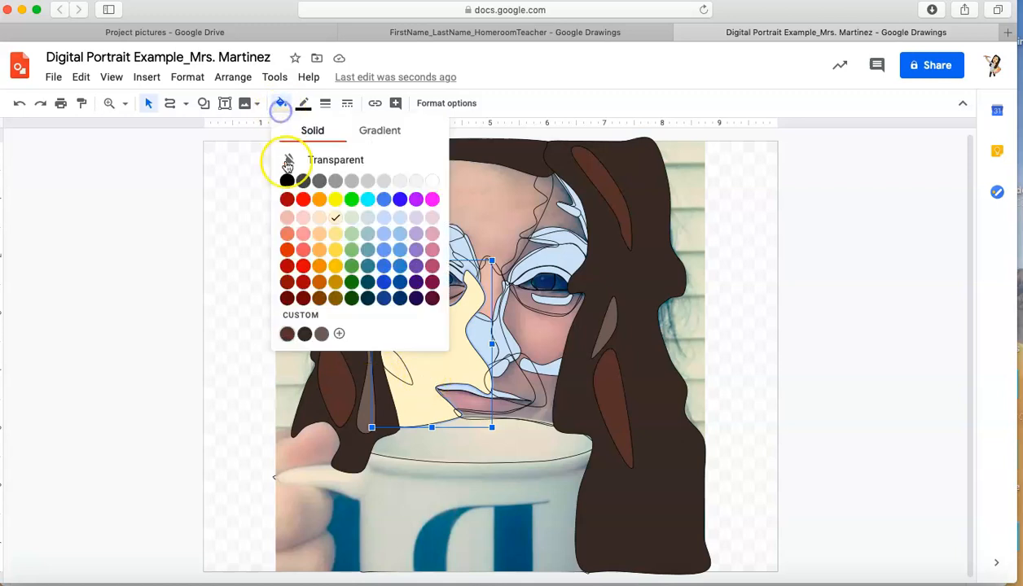
pyautogui.click(339, 333)
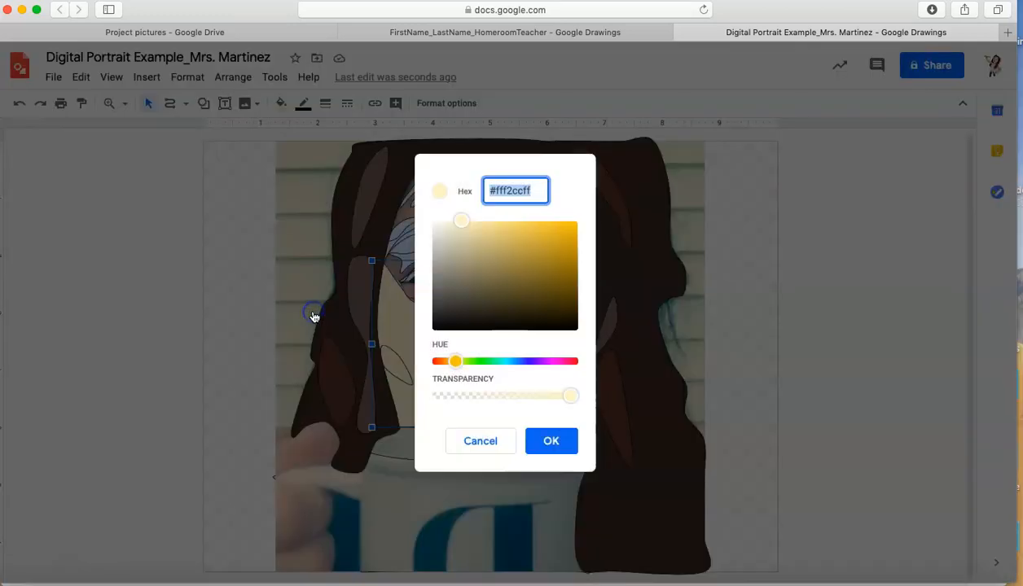
pyautogui.click(472, 228)
pyautogui.click(474, 236)
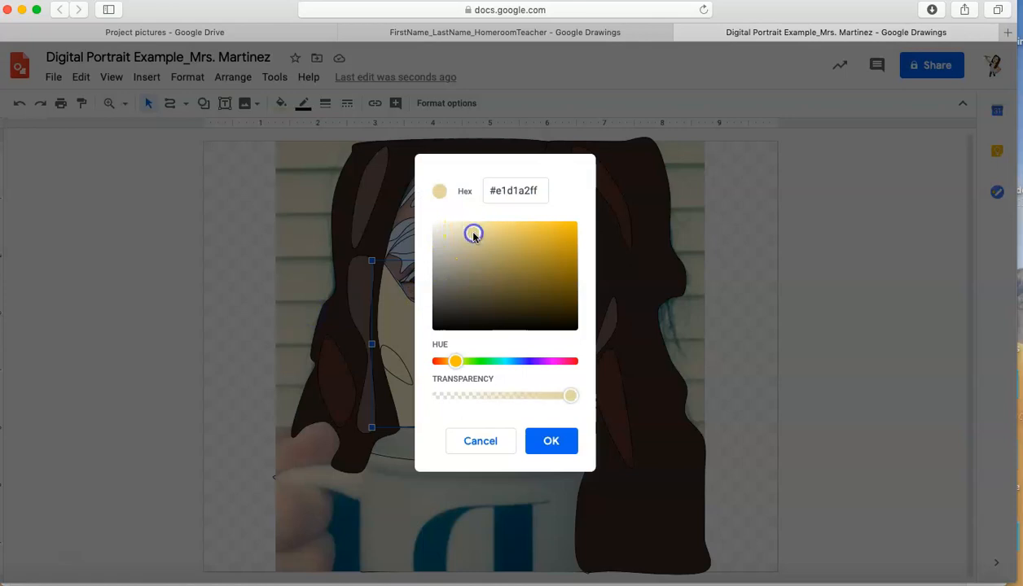
pyautogui.moveTo(457, 232); pyautogui.dragTo(444, 226)
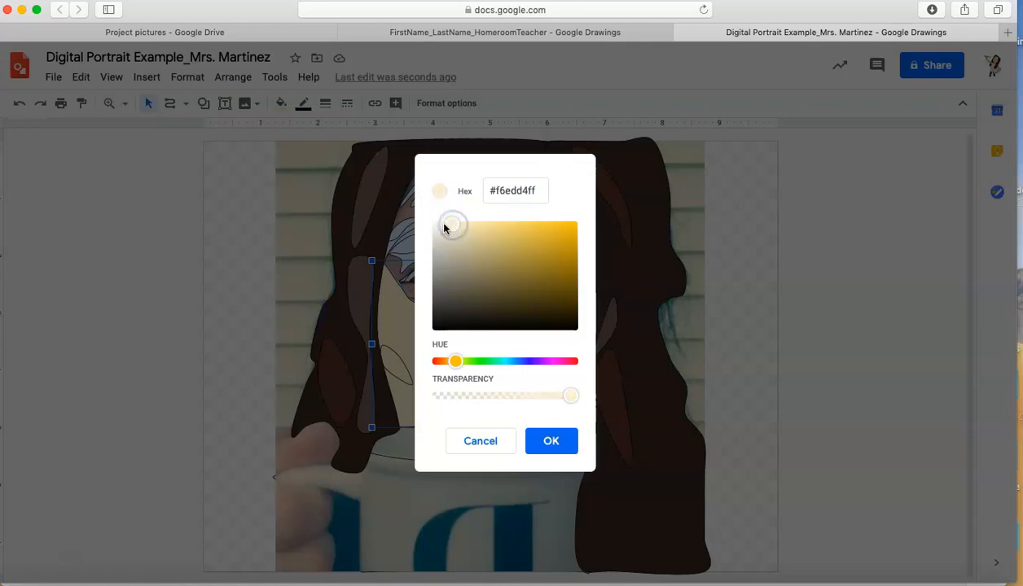
pyautogui.click(548, 444)
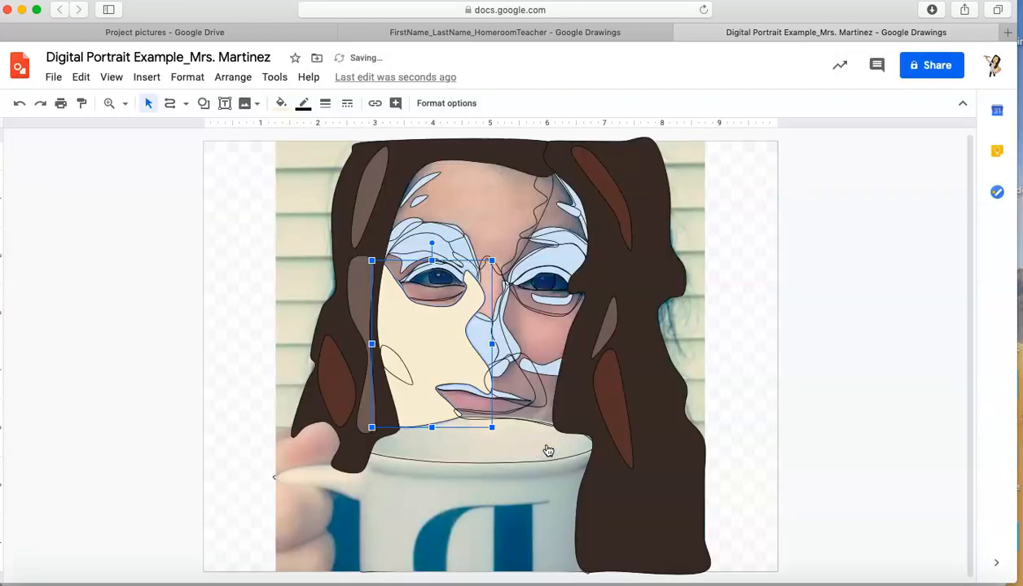
# Fill the left cheek shape with a custom pale peach #f6e5d3ff, mixed from the preset light orange #fce5cdff.
pyautogui.click(281, 102)
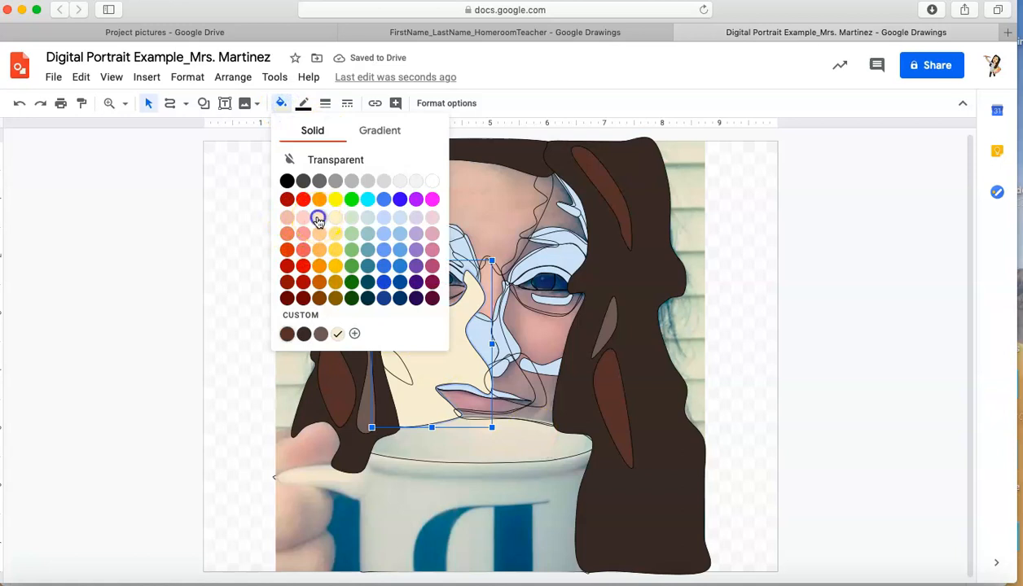
pyautogui.click(318, 219)
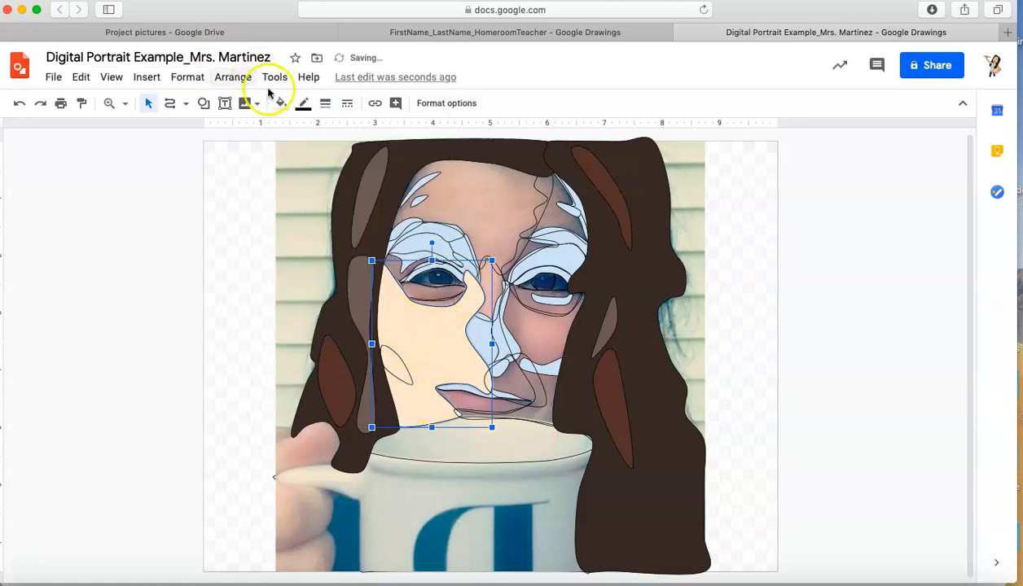
pyautogui.click(281, 103)
pyautogui.click(311, 327)
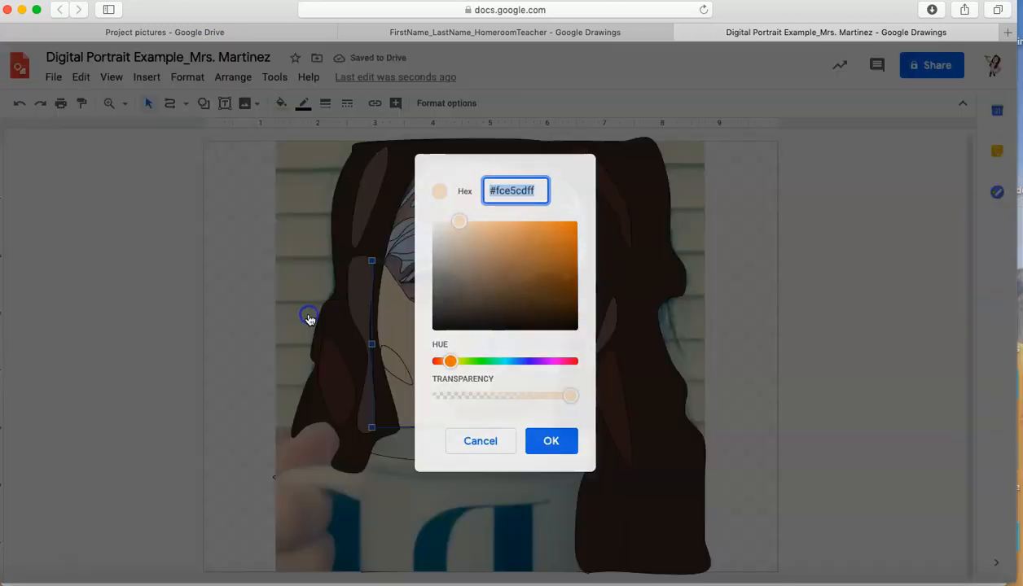
pyautogui.moveTo(462, 231)
pyautogui.mouseDown()
pyautogui.moveTo(468, 224)
pyautogui.moveTo(438, 230)
pyautogui.moveTo(453, 234)
pyautogui.mouseUp()
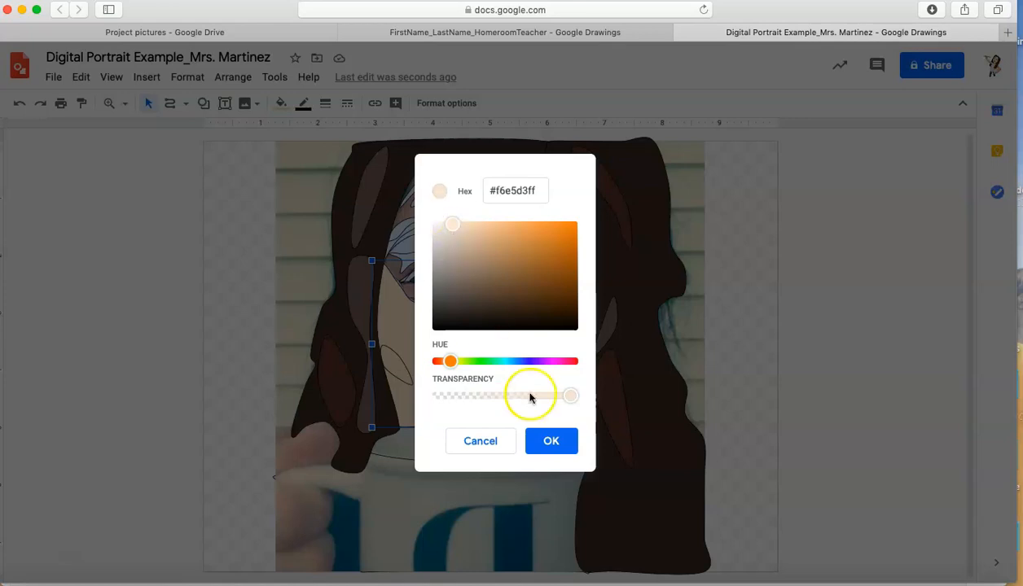
pyautogui.click(537, 443)
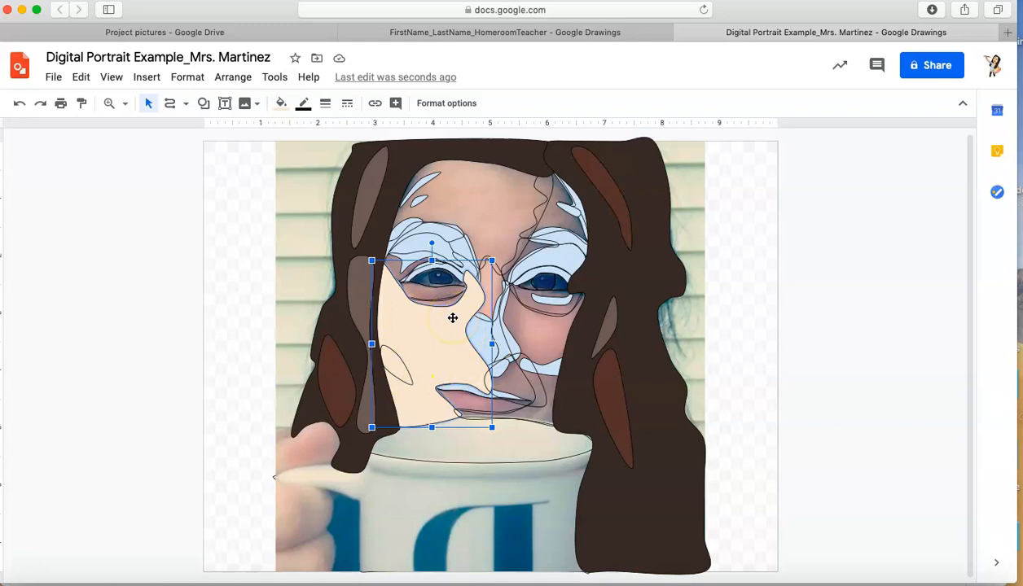
# Fill the forehead shape with the saved custom pale peach #f6e5d3ff.
pyautogui.click(279, 103)
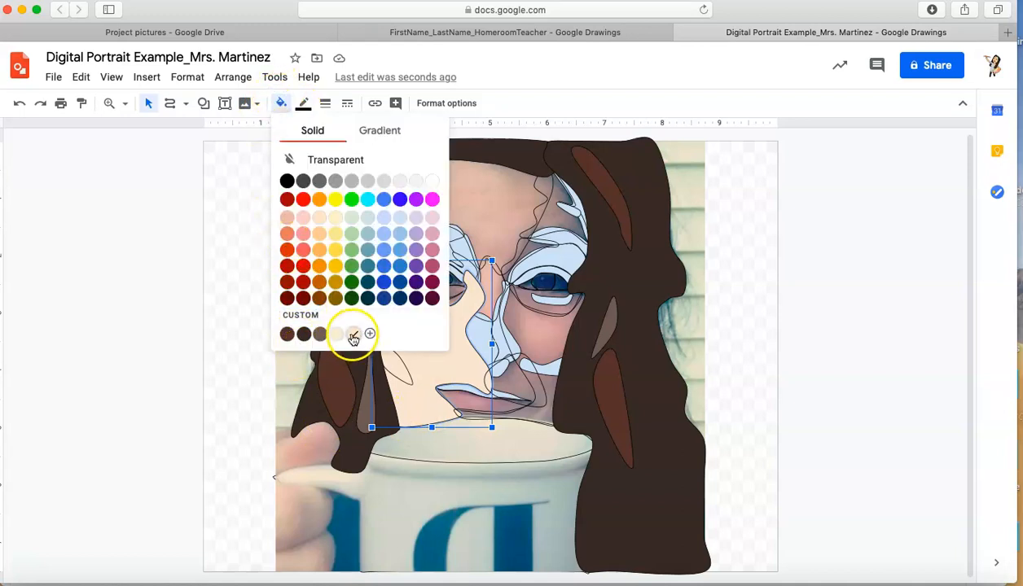
pyautogui.click(488, 183)
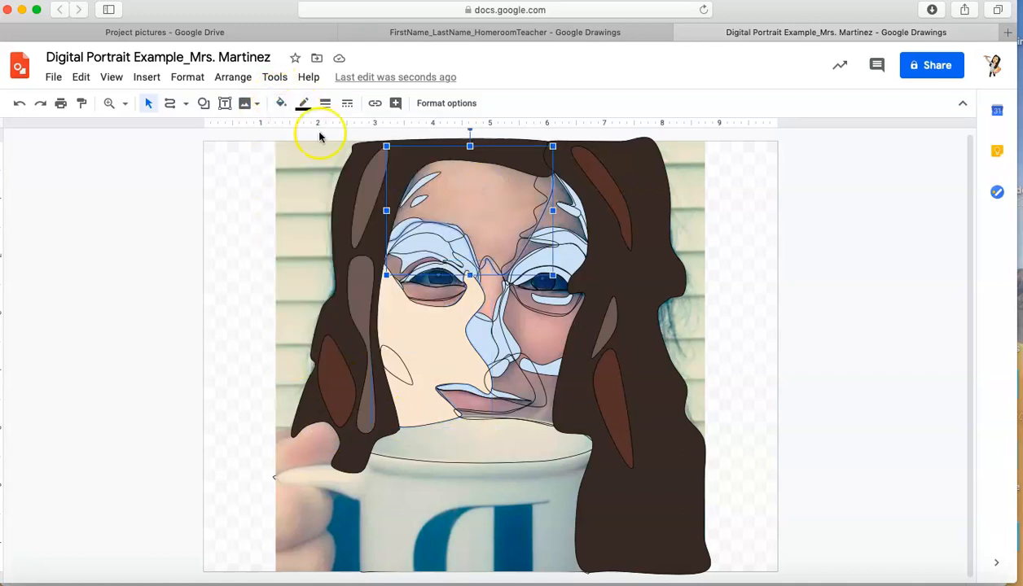
pyautogui.click(278, 102)
pyautogui.click(353, 334)
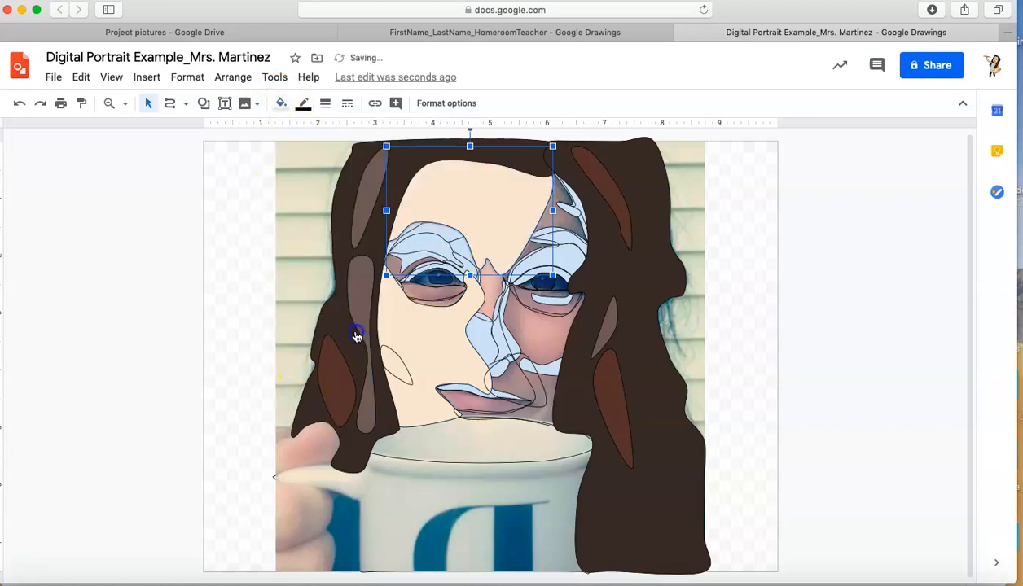
# Fill the right cheek and chin shape with the saved custom pale peach #f6e5d3ff.
pyautogui.click(531, 333)
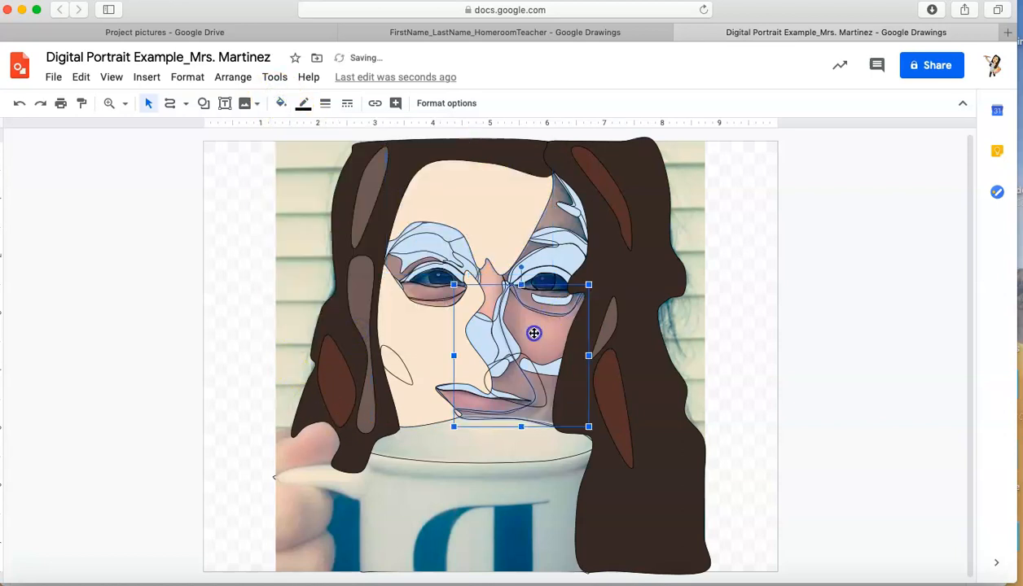
pyautogui.click(277, 103)
pyautogui.click(354, 334)
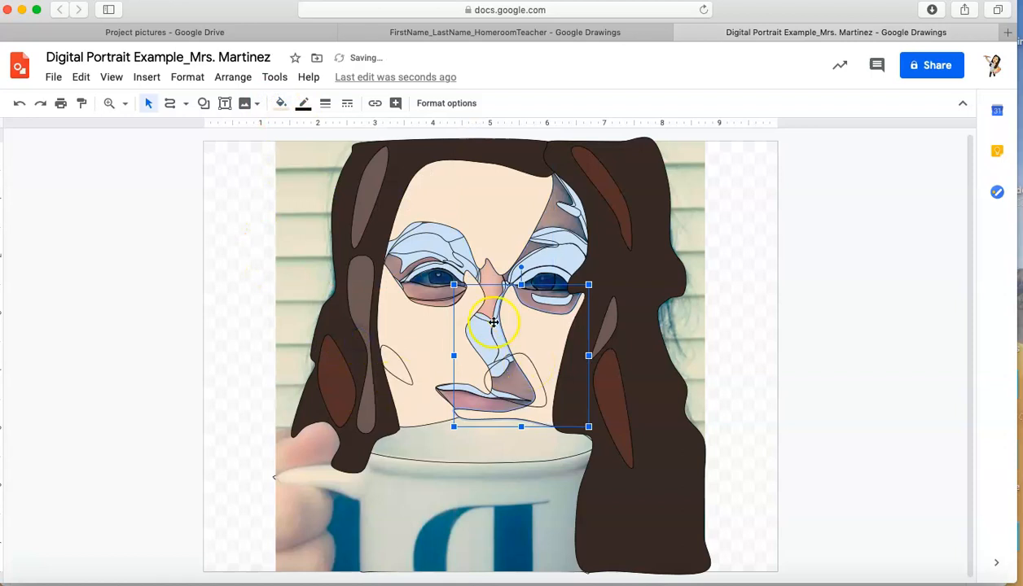
pyautogui.click(541, 216)
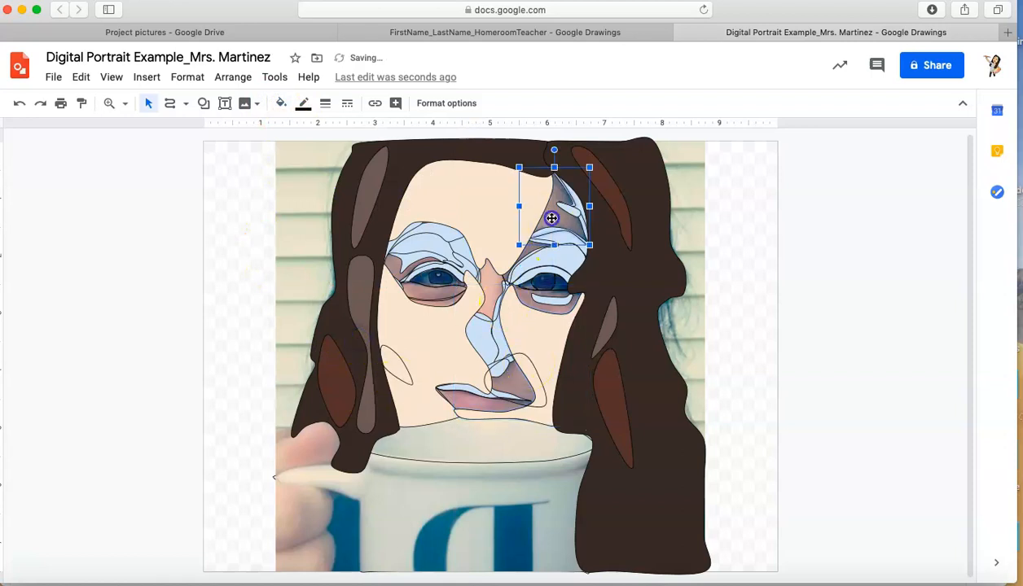
pyautogui.click(278, 103)
pyautogui.click(185, 310)
# Send the forehead shape to the back, behind the shadow shape at the temple.
pyautogui.click(453, 164)
pyautogui.click(457, 190)
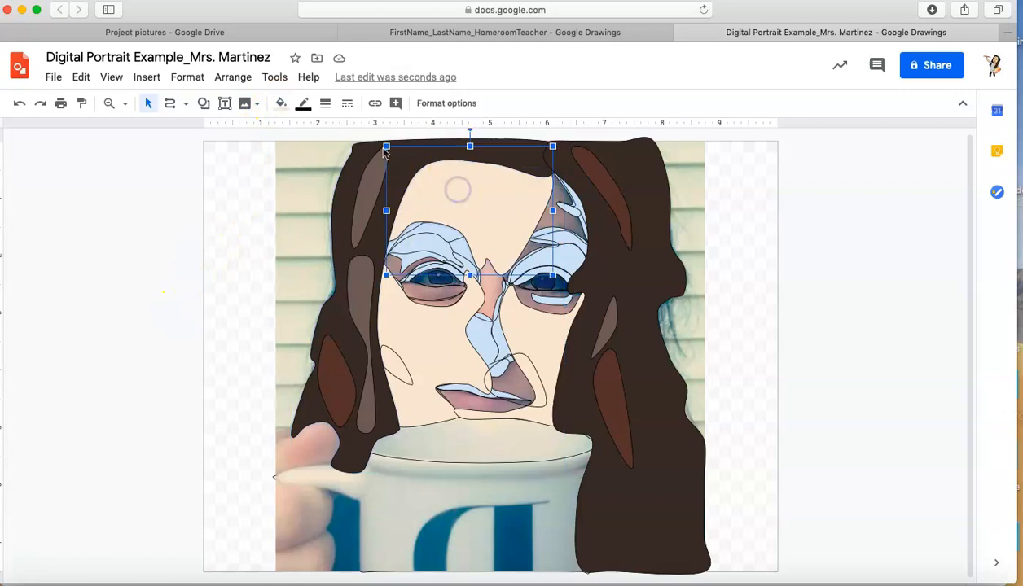
pyautogui.click(274, 77)
pyautogui.moveTo(240, 78)
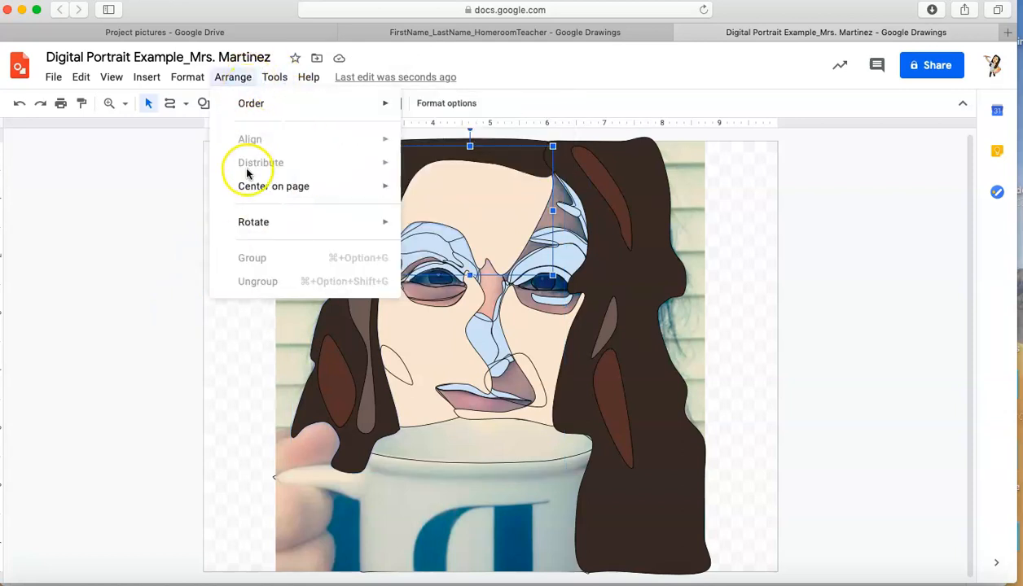
pyautogui.moveTo(250, 105)
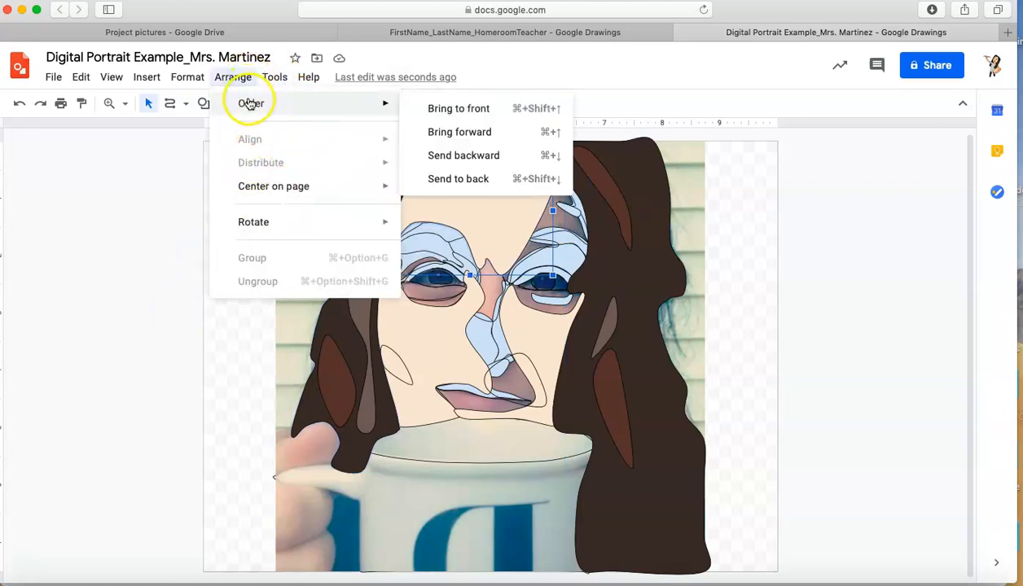
pyautogui.click(449, 177)
pyautogui.click(448, 160)
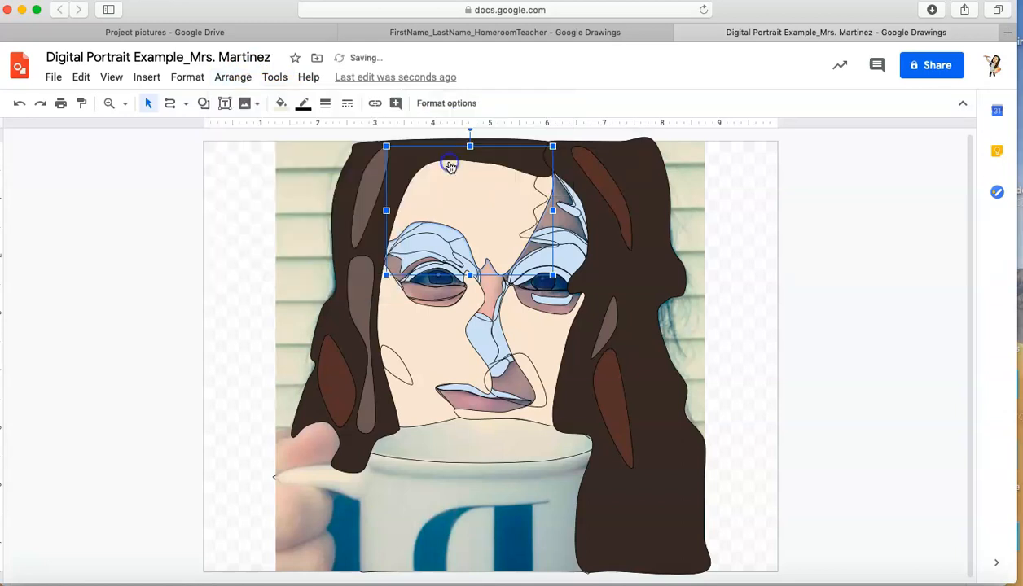
# Send the left cheek shape to the back of the drawing.
pyautogui.click(418, 367)
pyautogui.click(241, 79)
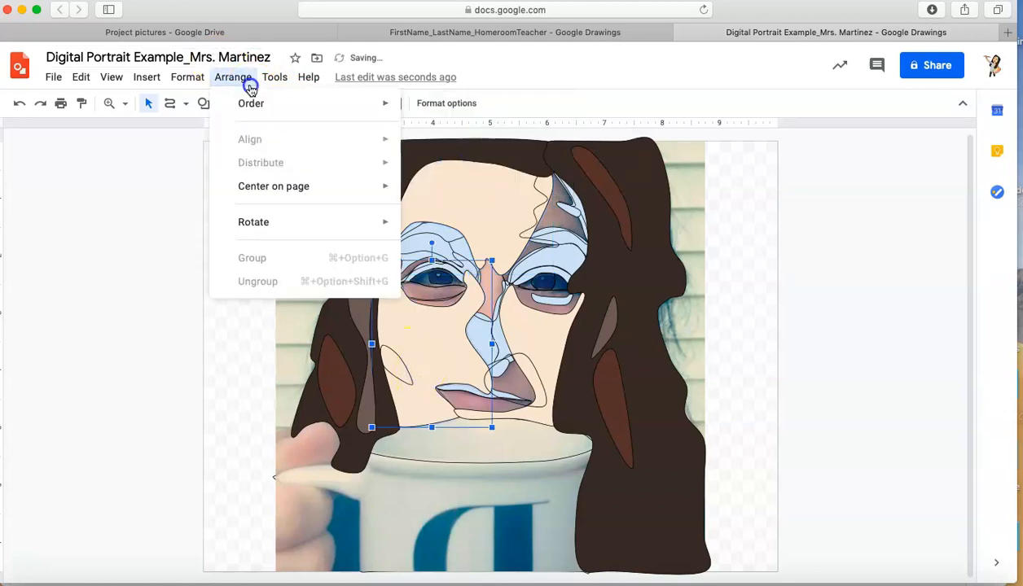
pyautogui.moveTo(264, 105)
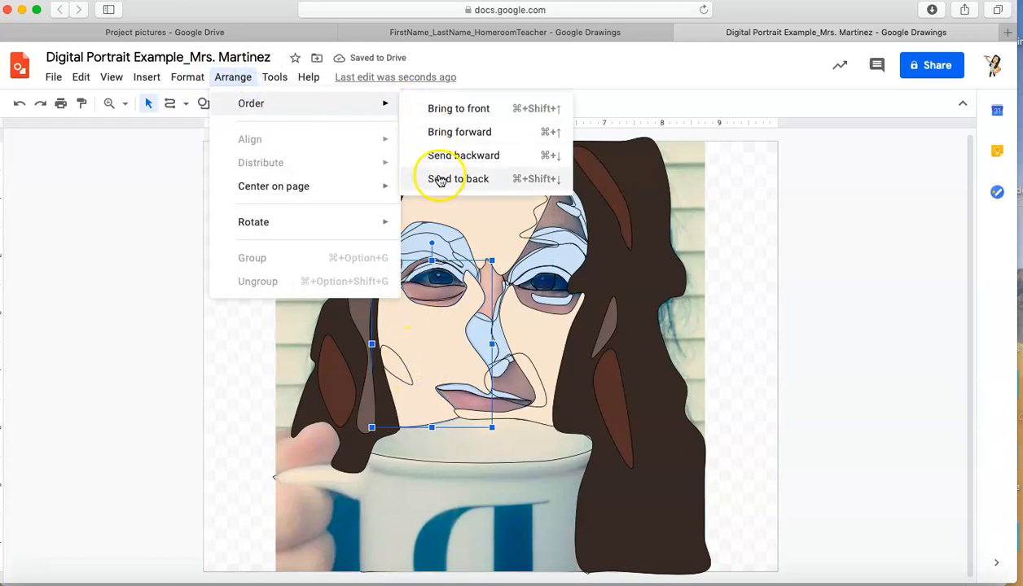
pyautogui.click(440, 179)
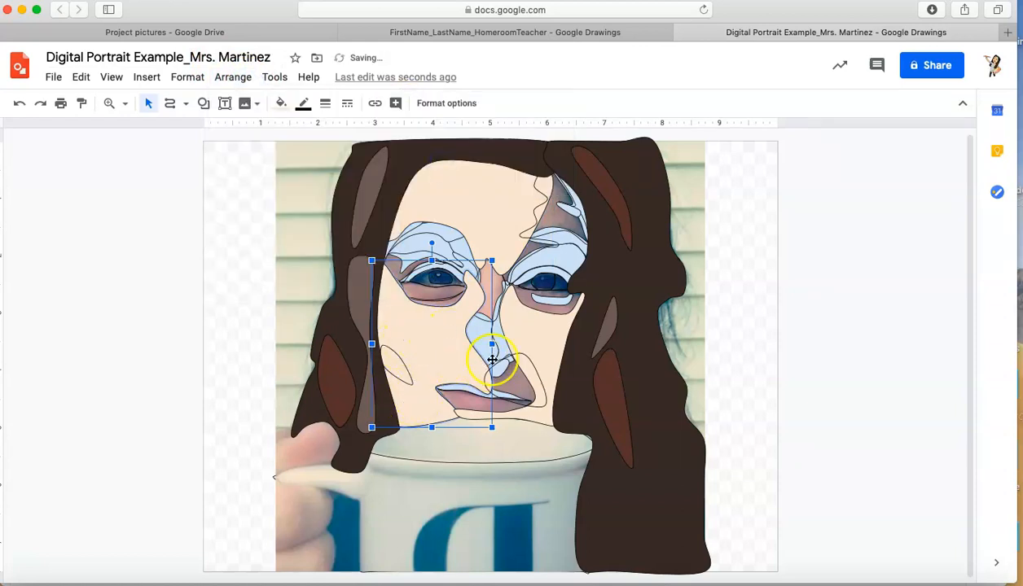
# Send the right cheek and chin shape one level backward.
pyautogui.click(563, 333)
pyautogui.click(539, 334)
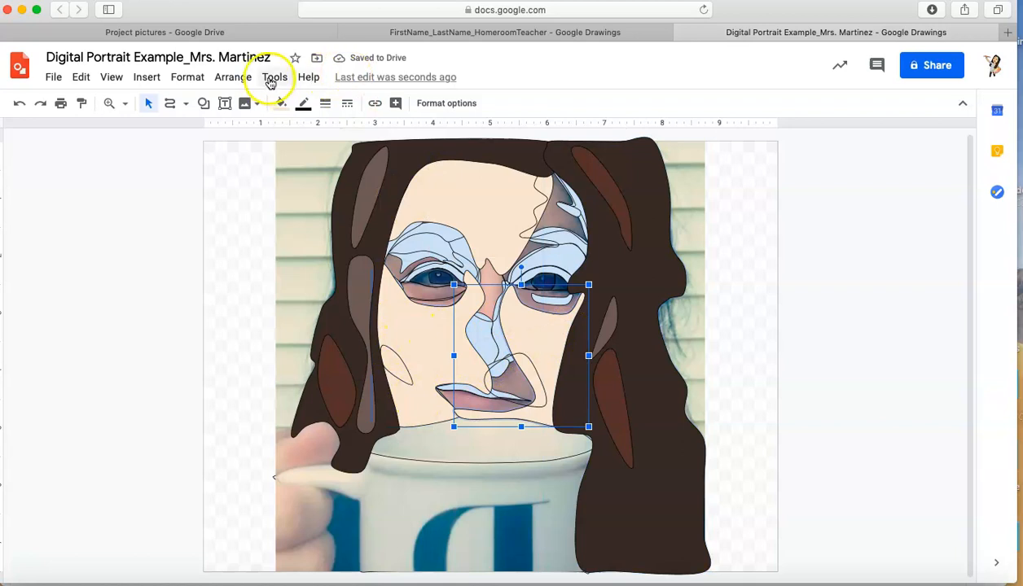
pyautogui.click(231, 78)
pyautogui.moveTo(257, 104)
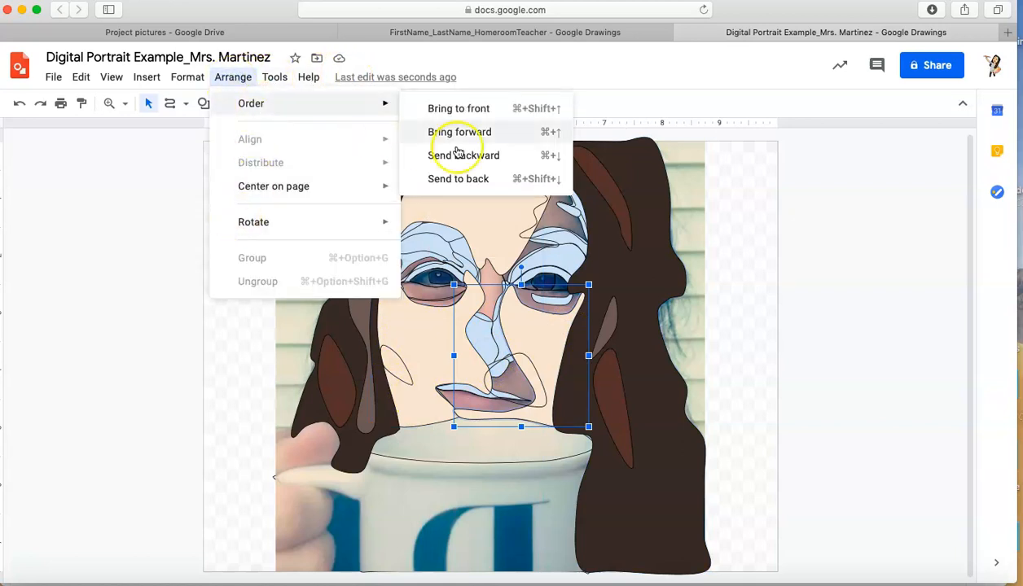
pyautogui.click(467, 159)
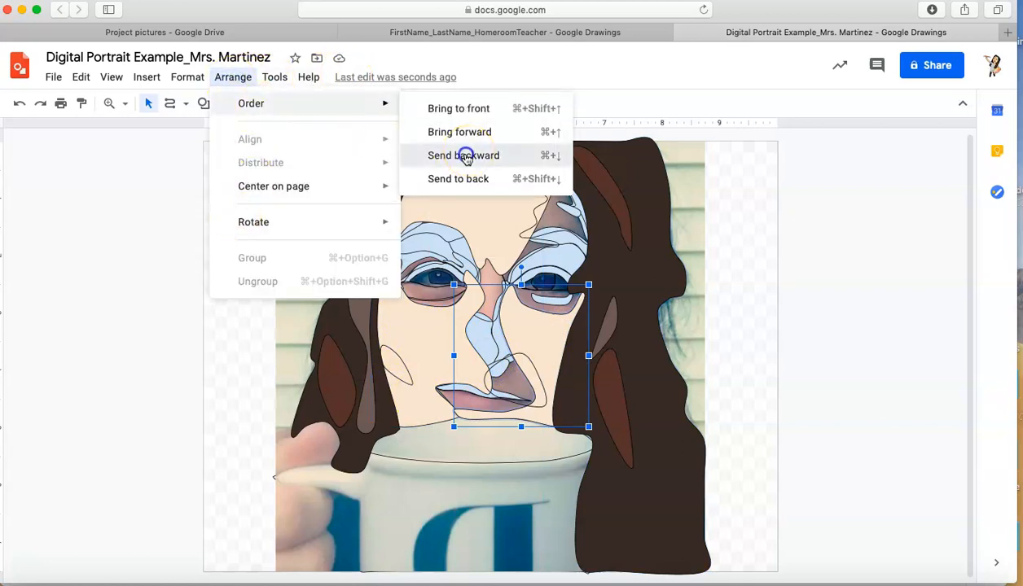
# Fill the rounded shadow shape beside the mouth with a custom light tan #ebd3baff, mixed from the saved pale peach #f6e5d3ff.
pyautogui.click(515, 391)
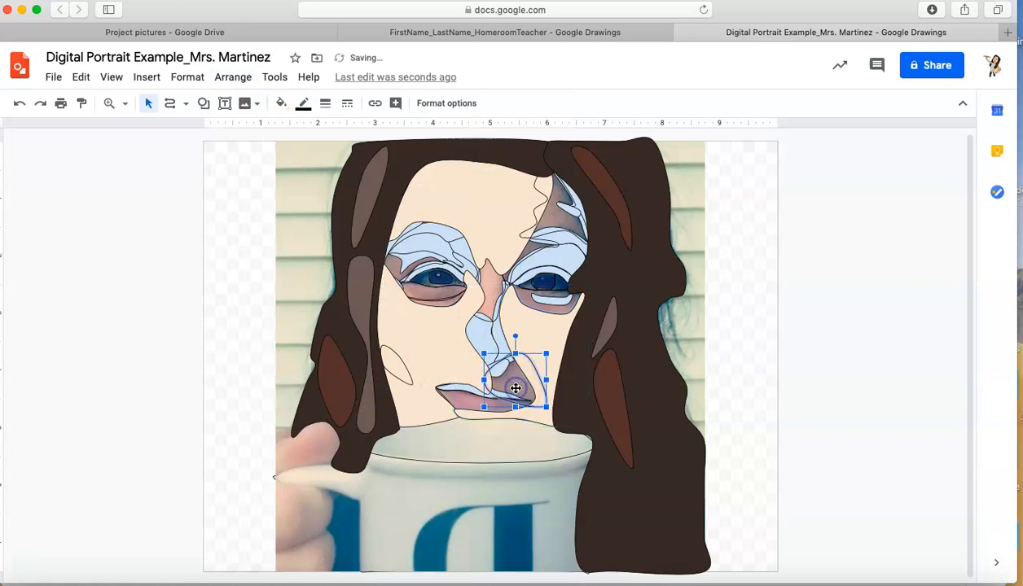
pyautogui.click(280, 102)
pyautogui.click(347, 336)
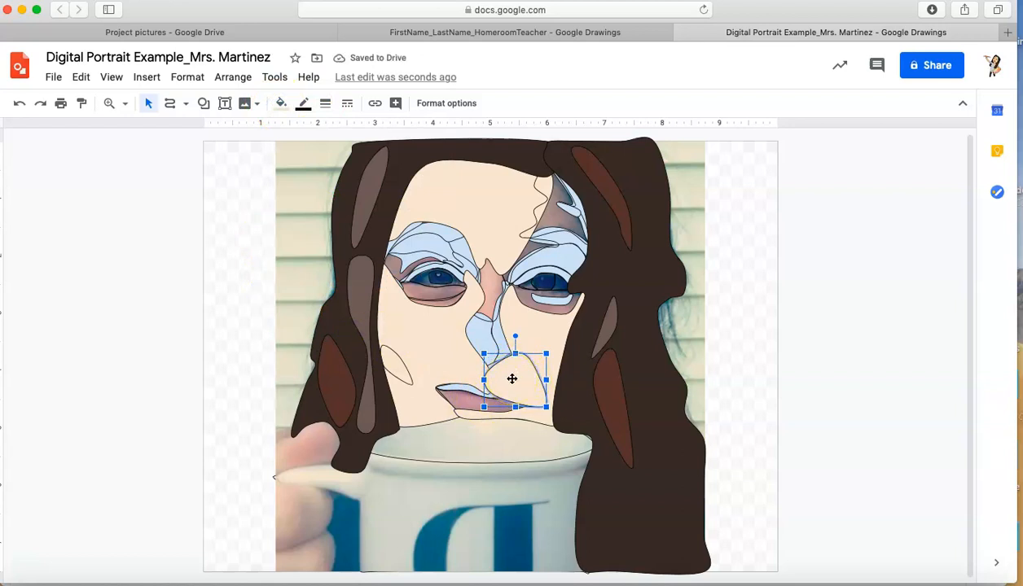
pyautogui.click(280, 102)
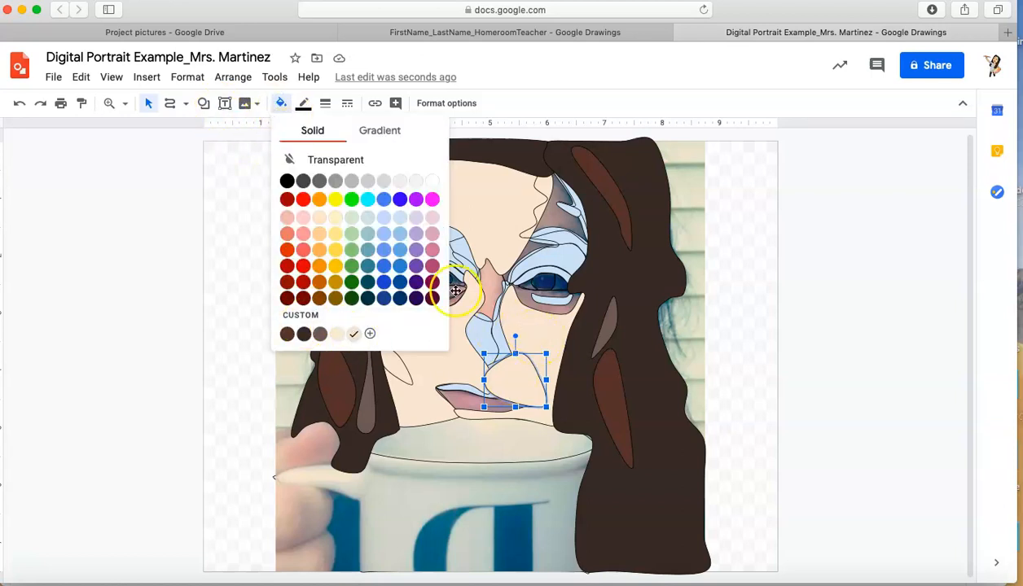
pyautogui.click(315, 315)
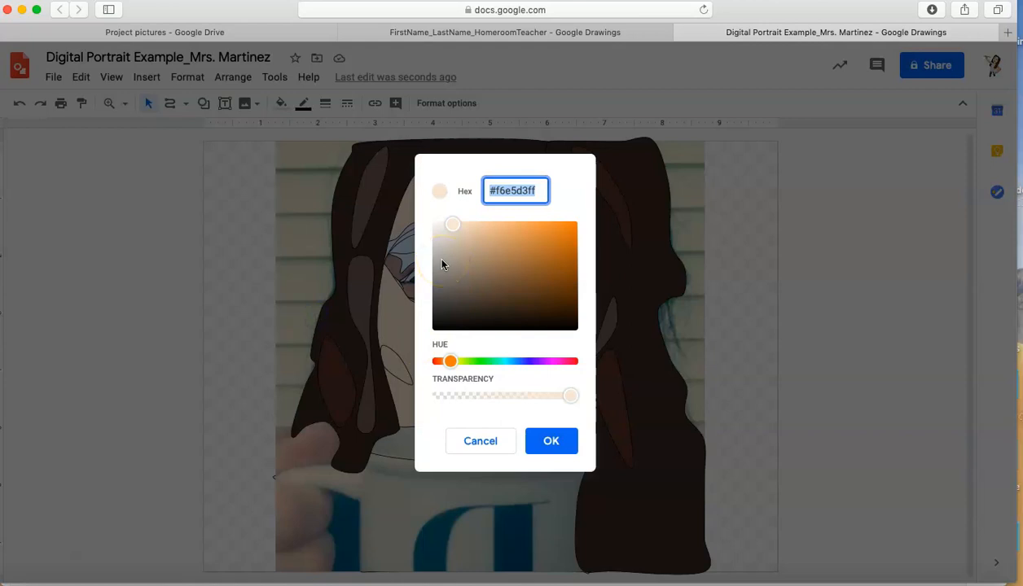
pyautogui.click(463, 224)
pyautogui.click(465, 227)
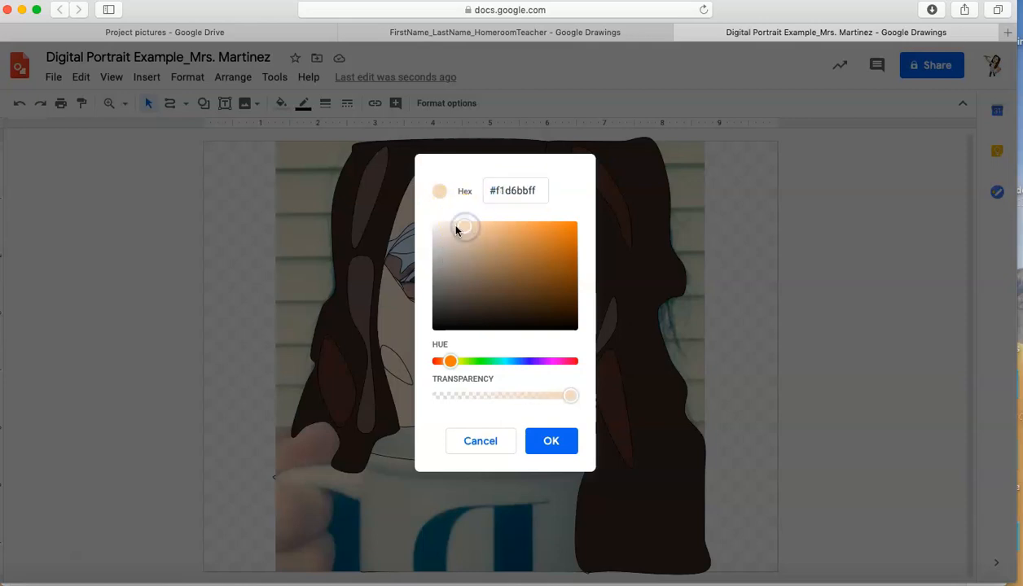
pyautogui.click(464, 237)
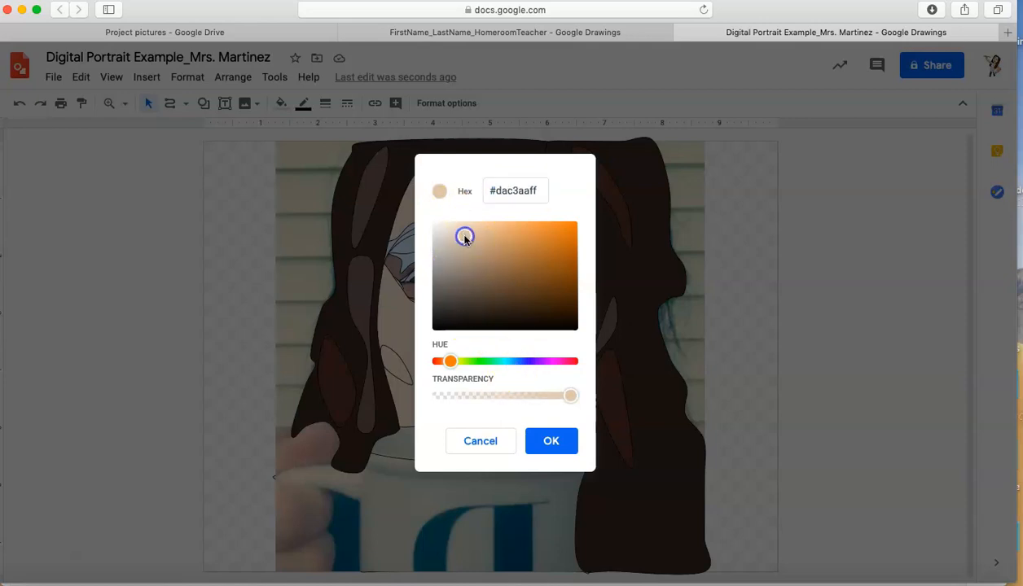
pyautogui.click(546, 451)
# Fill the lower left nose shape with the saved custom light tan #ebd3baff.
pyautogui.click(488, 380)
pyautogui.click(422, 386)
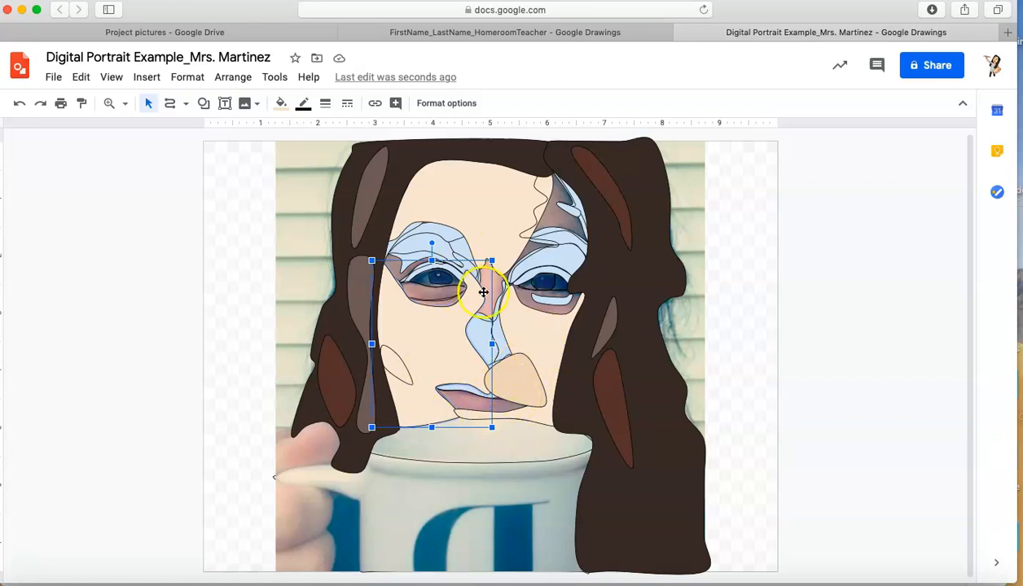
pyautogui.click(485, 348)
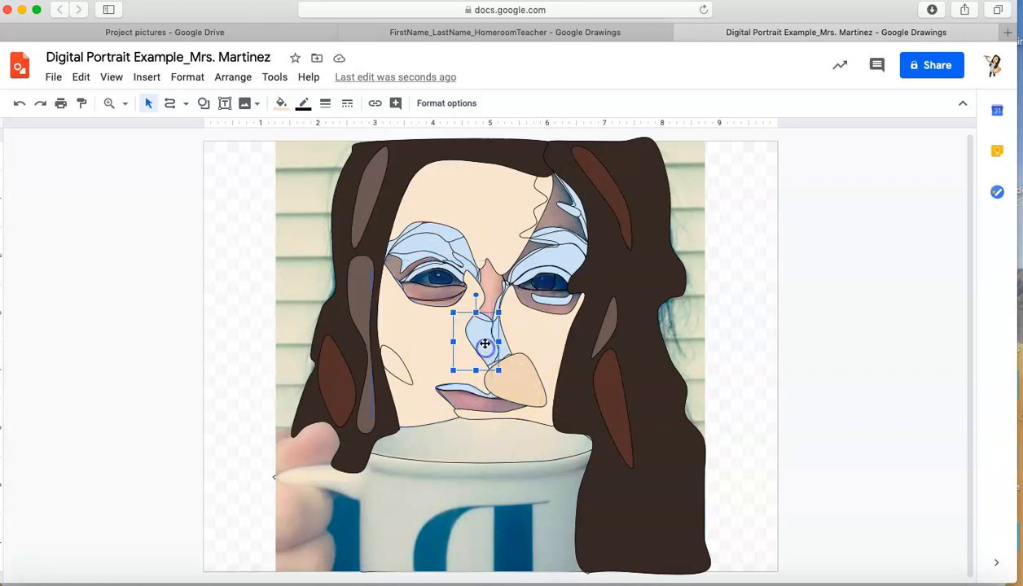
pyautogui.click(281, 104)
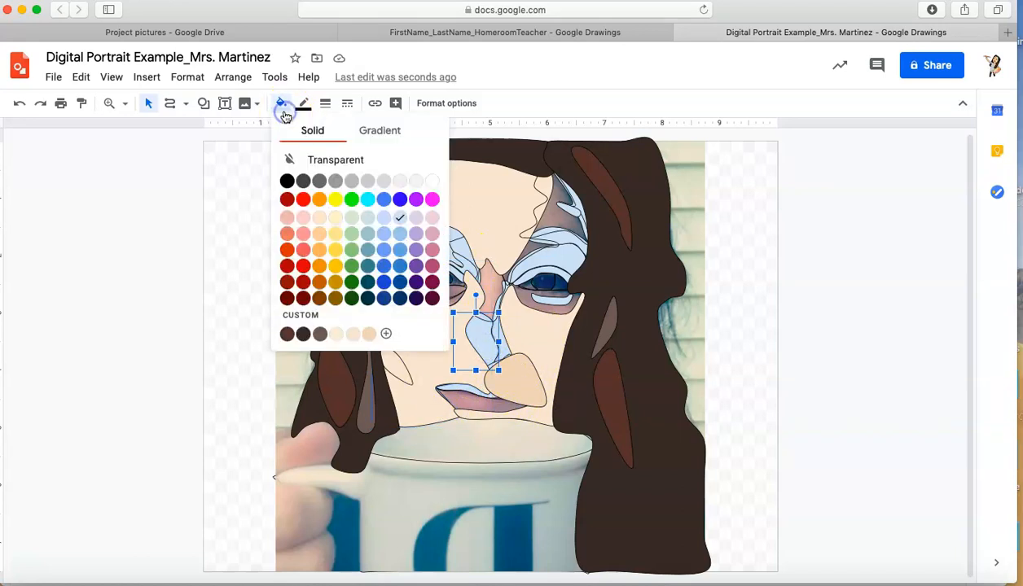
pyautogui.click(369, 334)
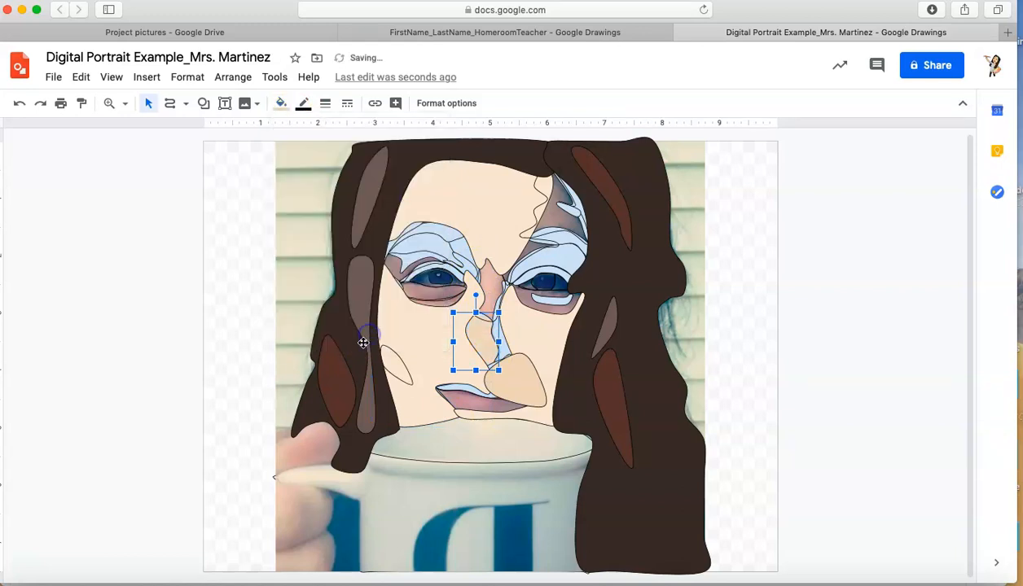
# Fill the small leaf-shaped shadow on the left cheek with the saved custom light tan #ebd3baff.
pyautogui.click(542, 226)
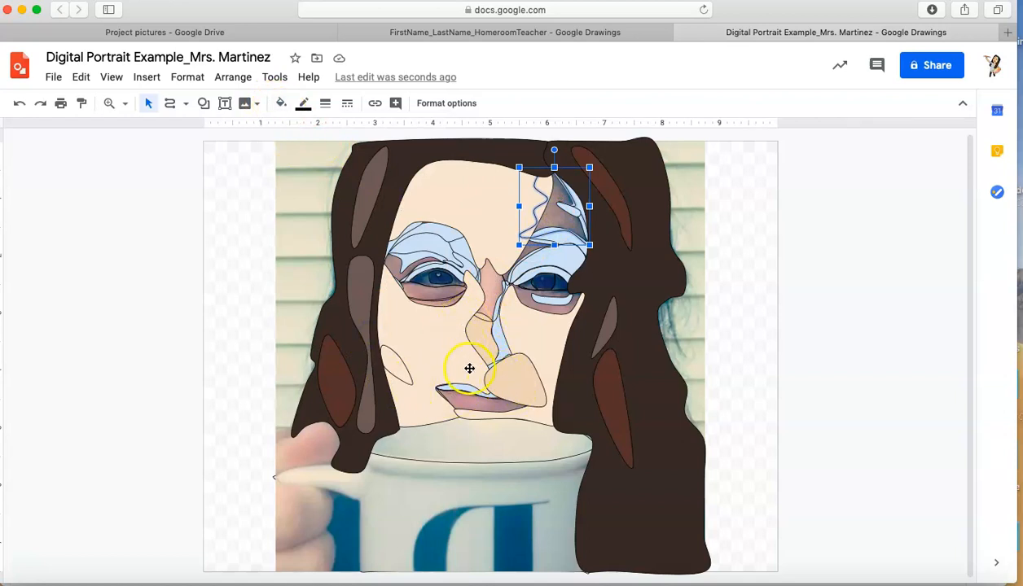
pyautogui.click(397, 362)
pyautogui.click(280, 104)
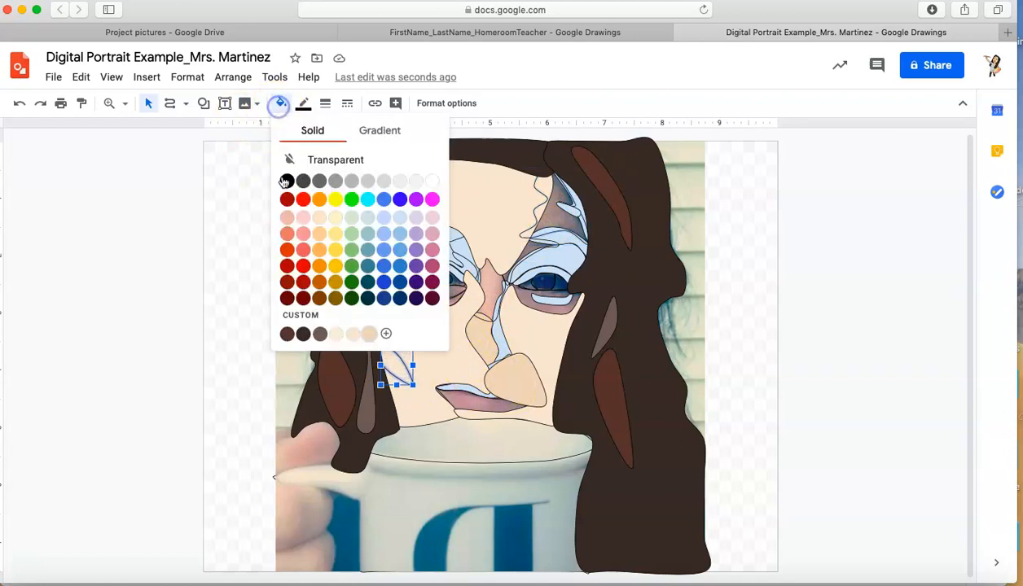
pyautogui.click(366, 334)
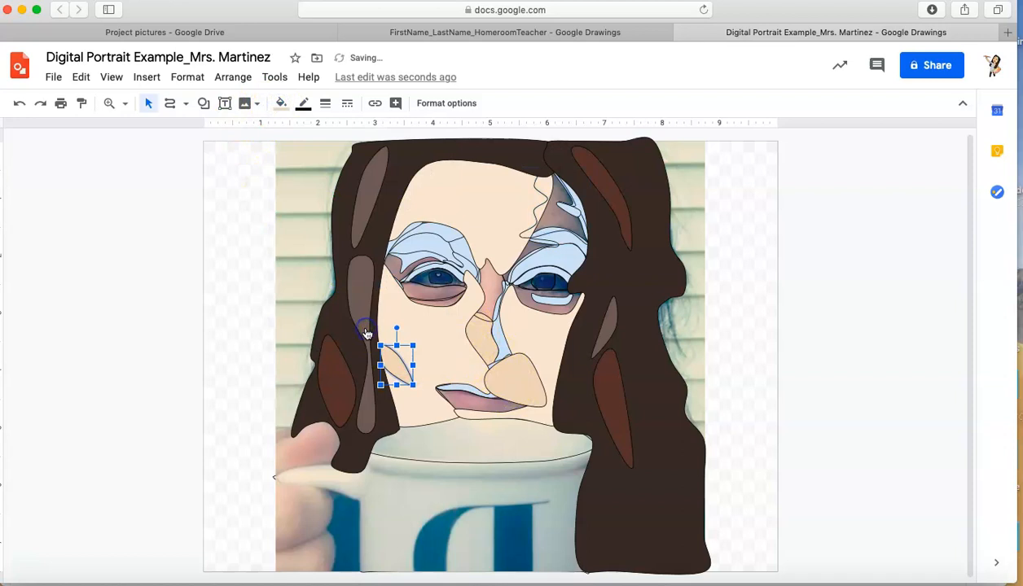
# Fill the wavy forehead shadow shape at the right temple with a darker custom tan #b3997eff, mixed from the saved light tan.
pyautogui.click(562, 222)
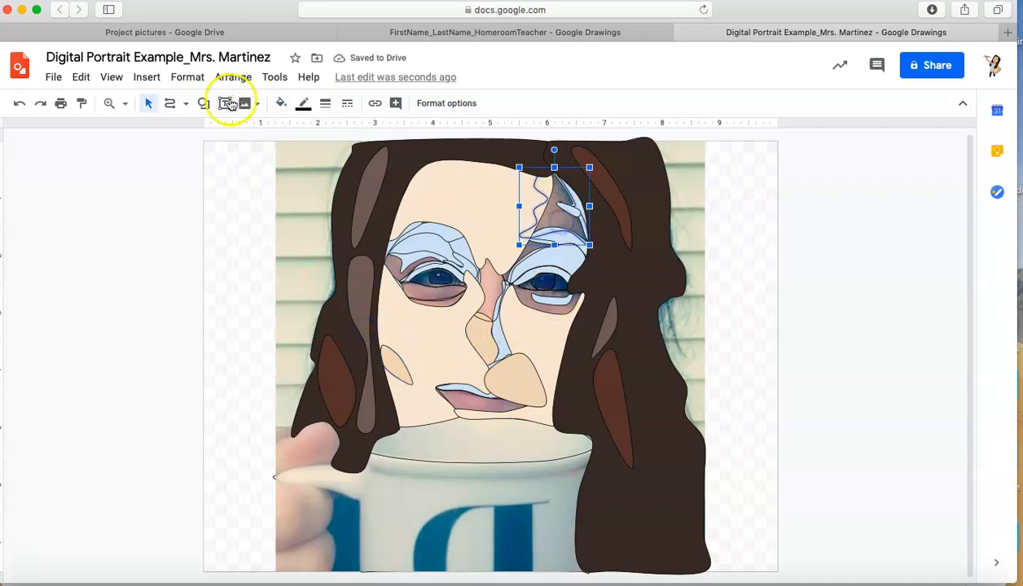
pyautogui.click(280, 104)
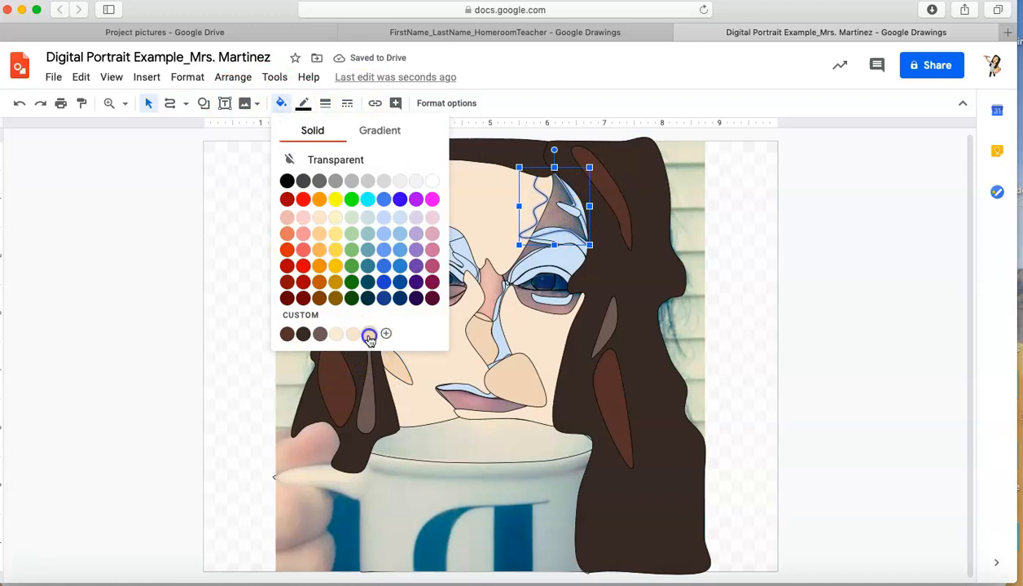
pyautogui.click(369, 333)
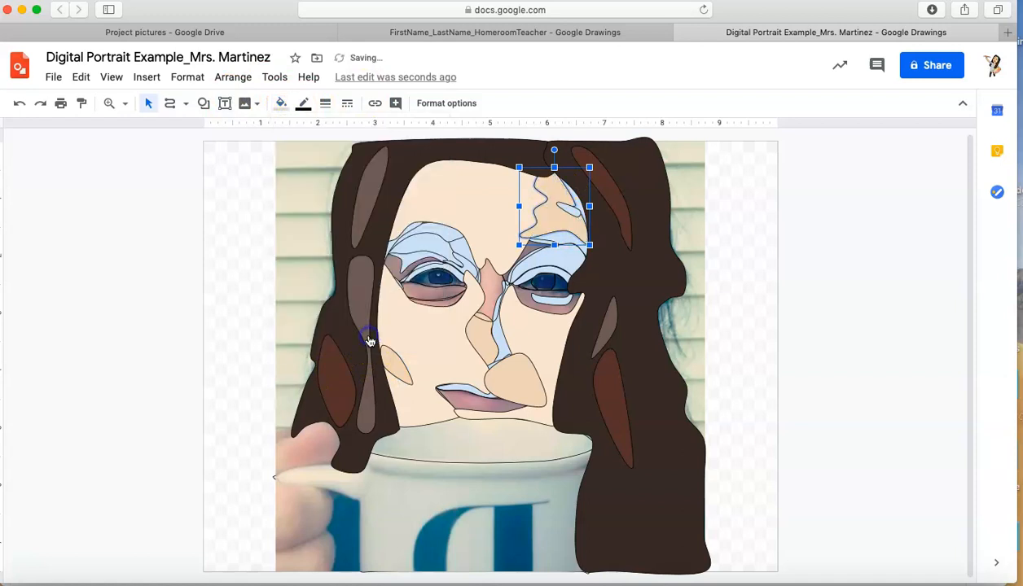
pyautogui.click(280, 103)
pyautogui.click(316, 318)
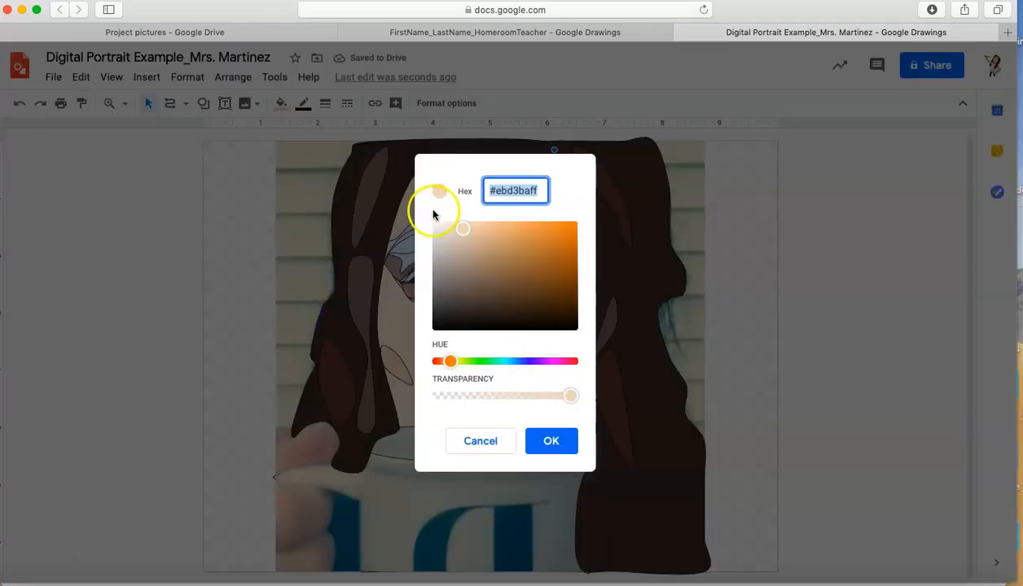
pyautogui.click(470, 231)
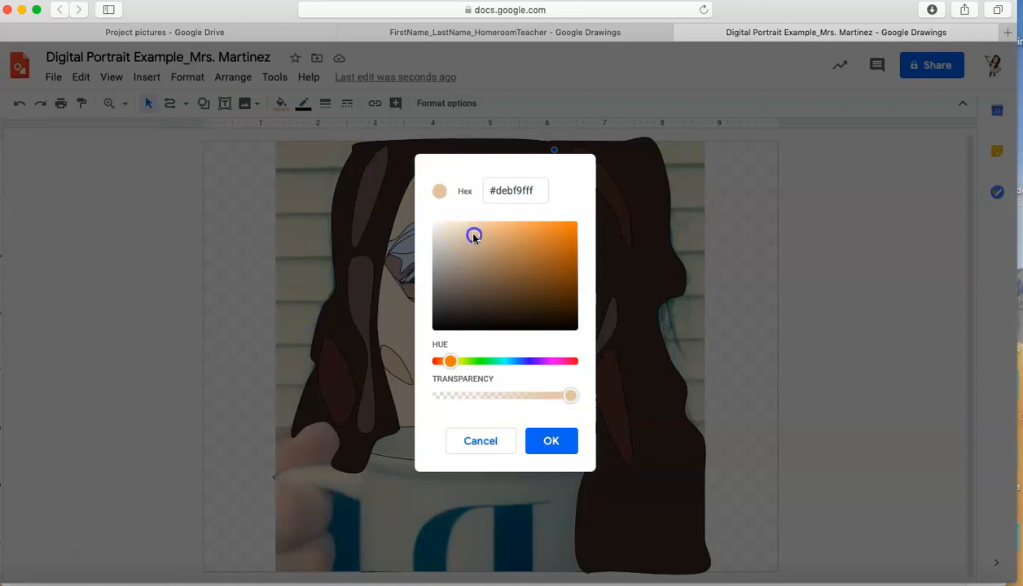
pyautogui.moveTo(467, 235); pyautogui.dragTo(481, 256)
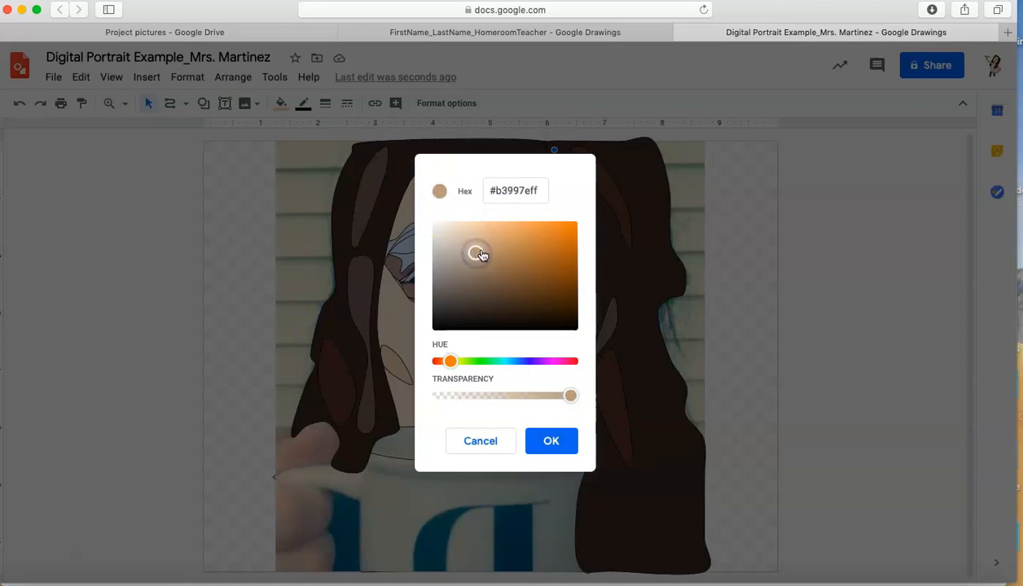
pyautogui.click(550, 441)
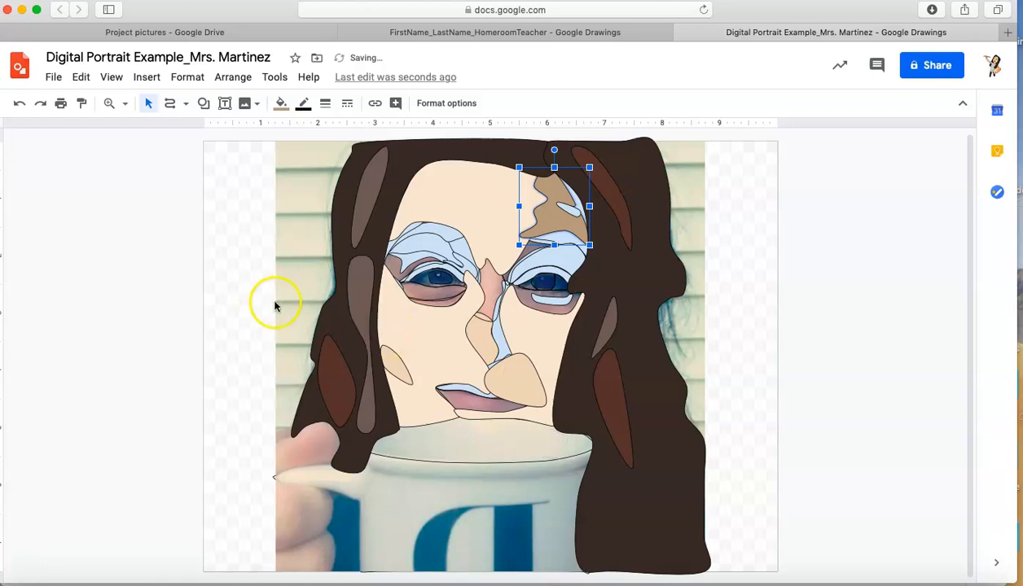
# Fill the nose bridge shape and the shadow shape above the right eye with the saved darker custom tan.
pyautogui.click(484, 277)
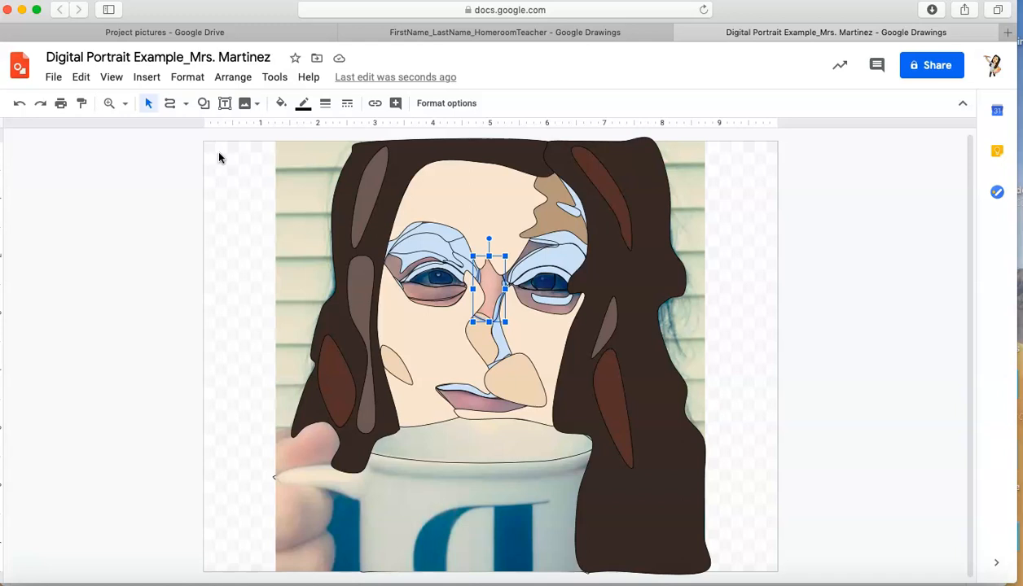
pyautogui.click(281, 104)
pyautogui.click(385, 331)
pyautogui.click(533, 249)
pyautogui.click(281, 104)
pyautogui.click(384, 329)
# Fill the shadow shape under the right eye with the saved darker custom tan.
pyautogui.click(550, 309)
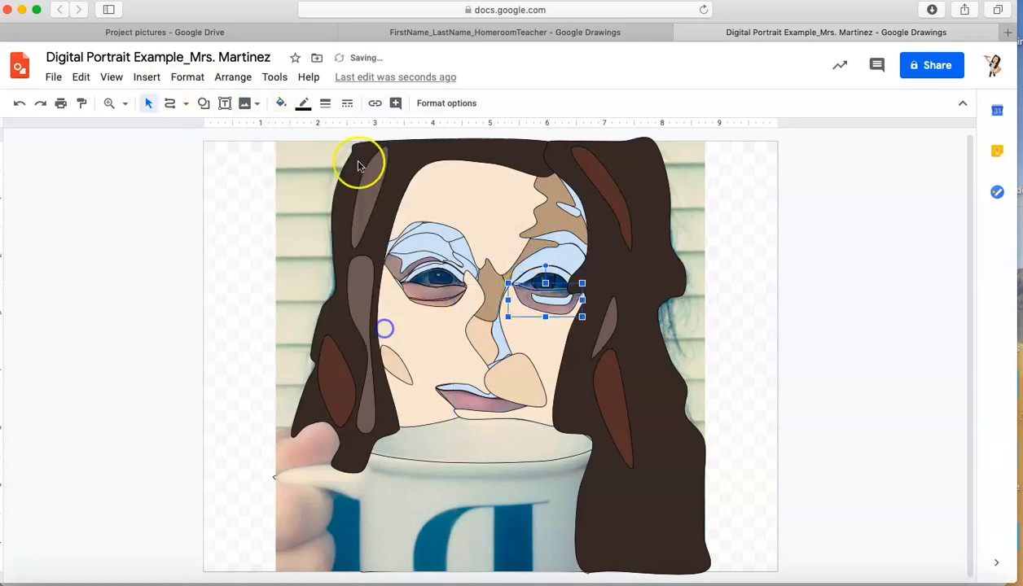
pyautogui.click(281, 103)
pyautogui.click(385, 331)
# Fill the white parts of the right eye on both sides of the iris with white.
pyautogui.click(562, 284)
pyautogui.click(281, 104)
pyautogui.click(434, 181)
pyautogui.click(525, 284)
pyautogui.click(280, 105)
pyautogui.click(433, 179)
pyautogui.click(281, 103)
pyautogui.click(433, 178)
# Fill the shadow shape under the left eye with the saved darker custom tan.
pyautogui.click(432, 280)
pyautogui.click(281, 104)
pyautogui.click(433, 294)
pyautogui.click(281, 104)
pyautogui.click(387, 330)
pyautogui.click(468, 314)
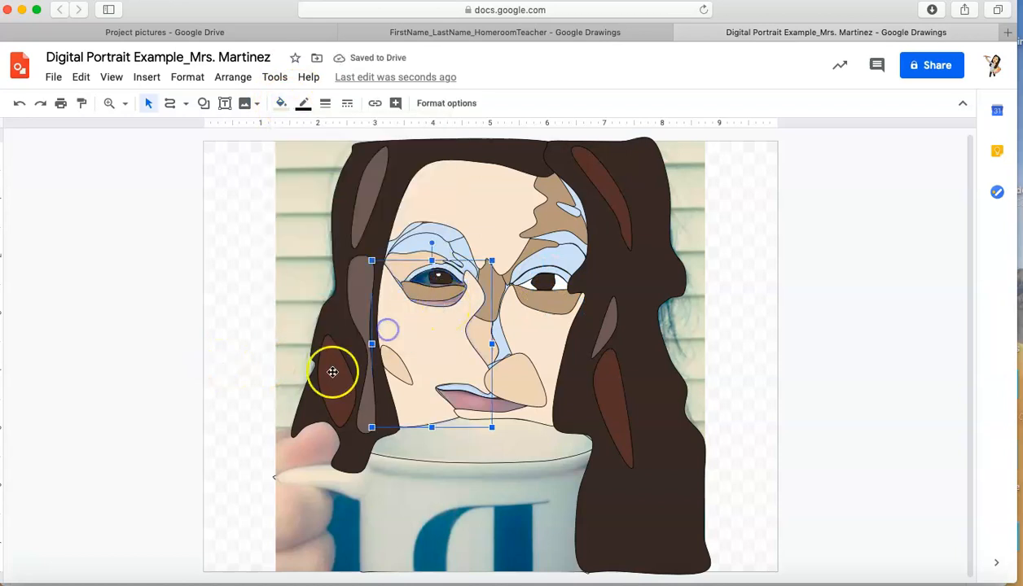
# Fill the lower lip shape with a preset light pink.
pyautogui.click(482, 402)
pyautogui.click(281, 103)
pyautogui.click(294, 215)
# Try filling the upper lip shape with the preset light pink, and undo that fill.
pyautogui.click(466, 388)
pyautogui.click(281, 103)
pyautogui.click(294, 214)
pyautogui.click(21, 103)
# Fill the narrow shape along the right side of the nose with the saved custom pale peach #f6e5d3ff, and deselect it.
pyautogui.click(499, 335)
pyautogui.click(281, 104)
pyautogui.click(357, 331)
pyautogui.click(229, 440)
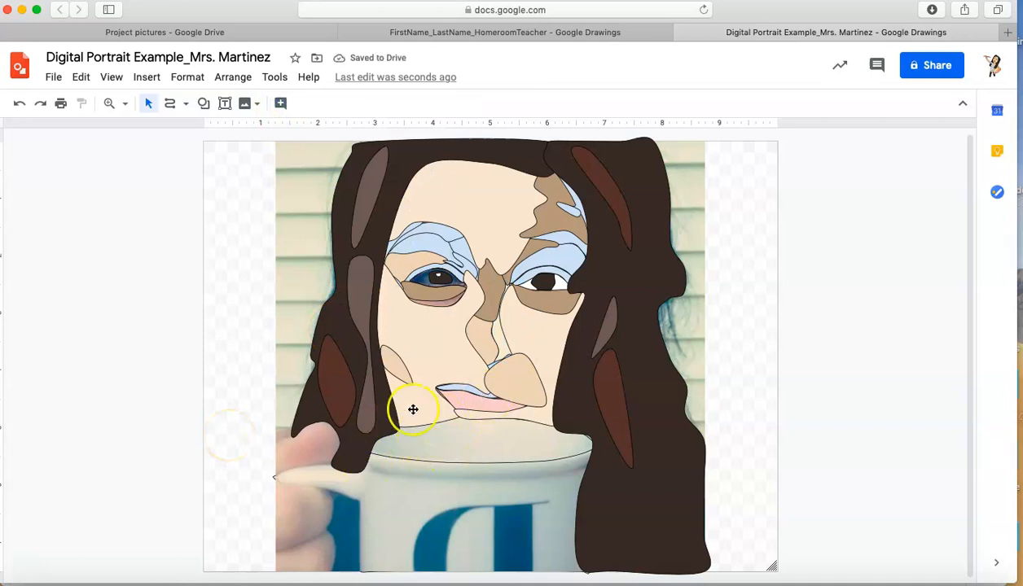
# Try moving the tan shape beside the mouth away from the lips, and undo that move.
pyautogui.click(492, 398)
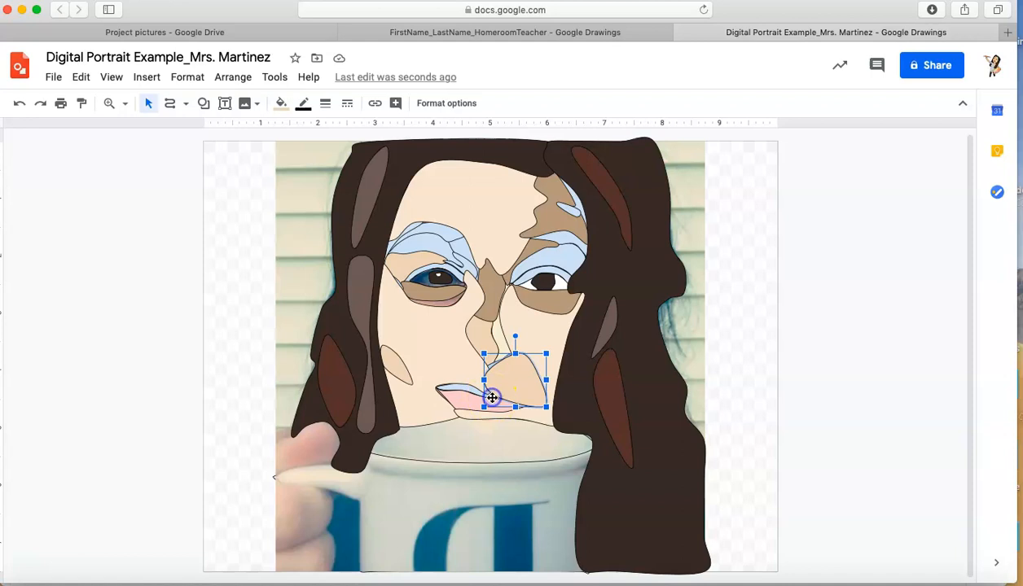
pyautogui.moveTo(503, 391); pyautogui.dragTo(571, 377)
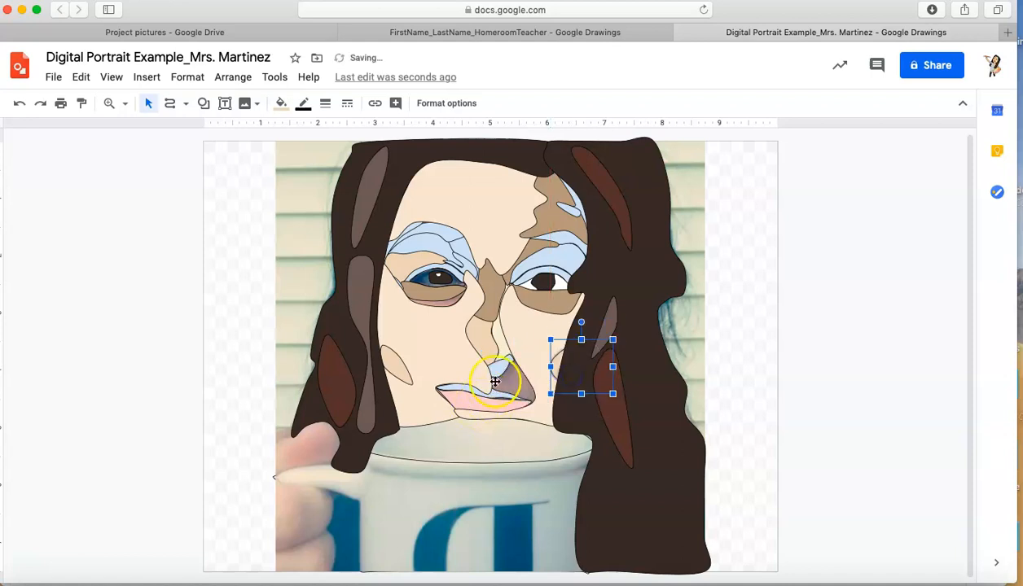
pyautogui.click(18, 103)
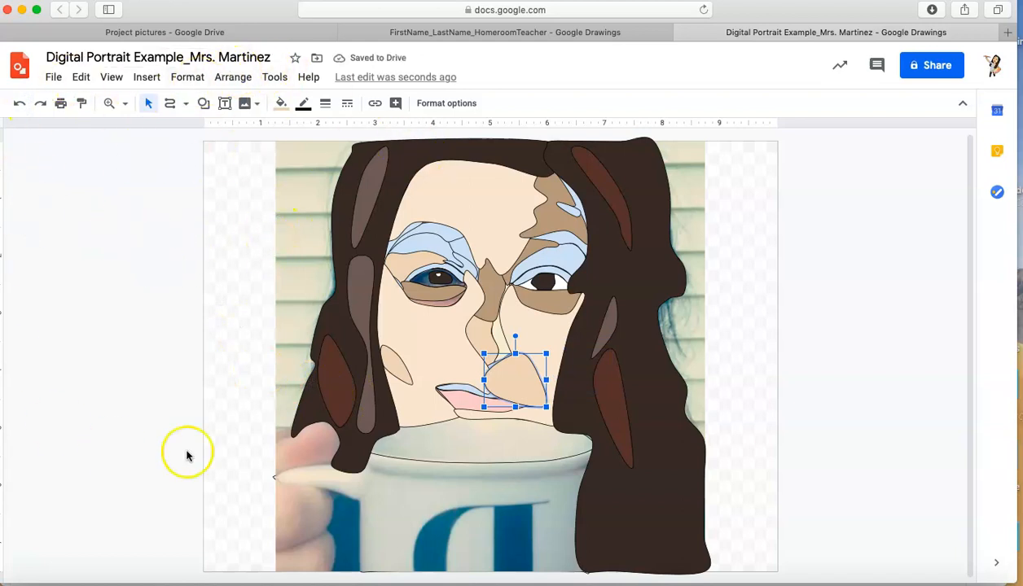
# Delete the reference photo behind the traced shapes, and send the tan shape beside the mouth to the back.
pyautogui.click(300, 257)
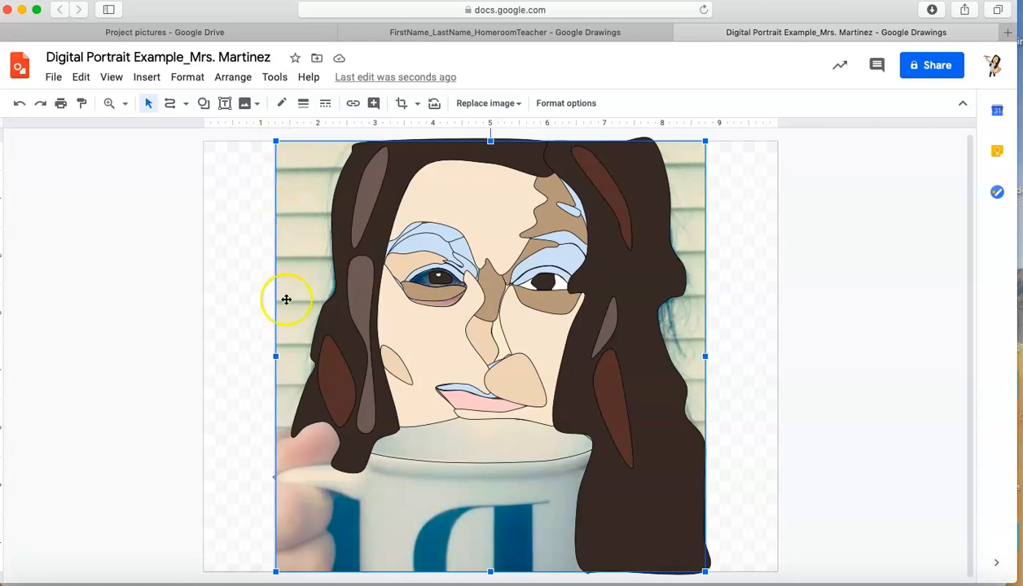
pyautogui.press('Delete')
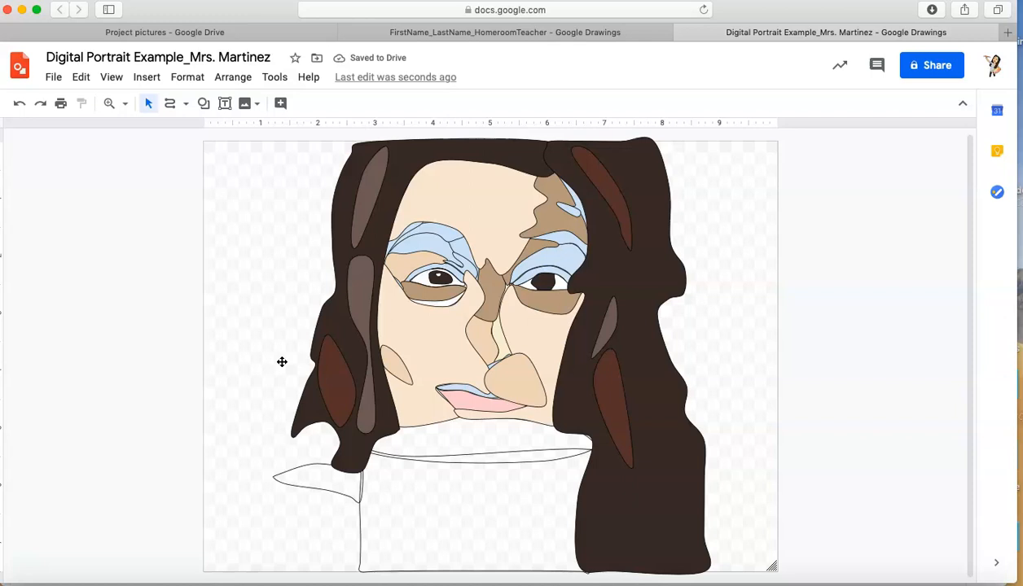
pyautogui.click(516, 390)
pyautogui.click(236, 78)
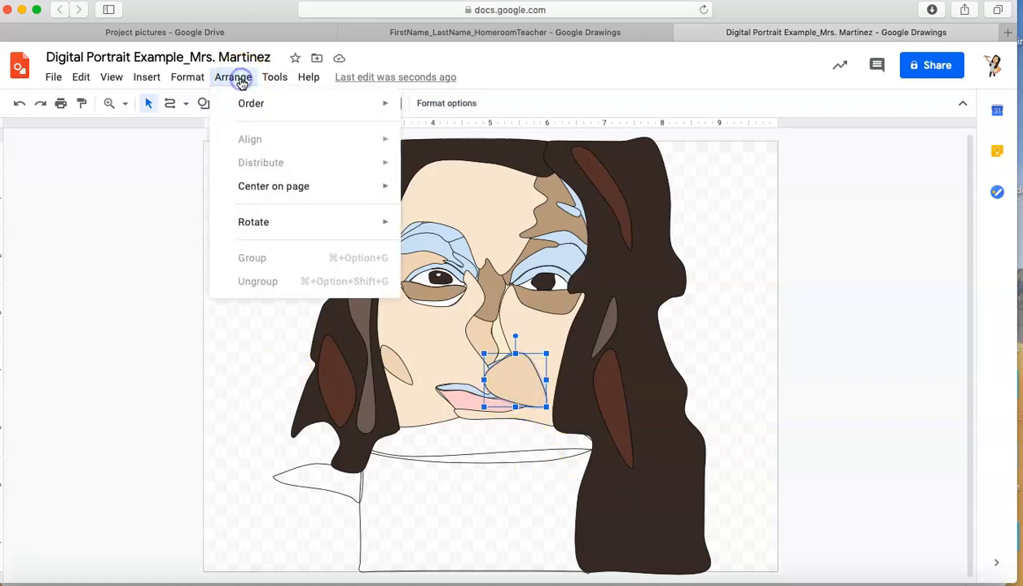
pyautogui.moveTo(241, 105)
pyautogui.click(440, 179)
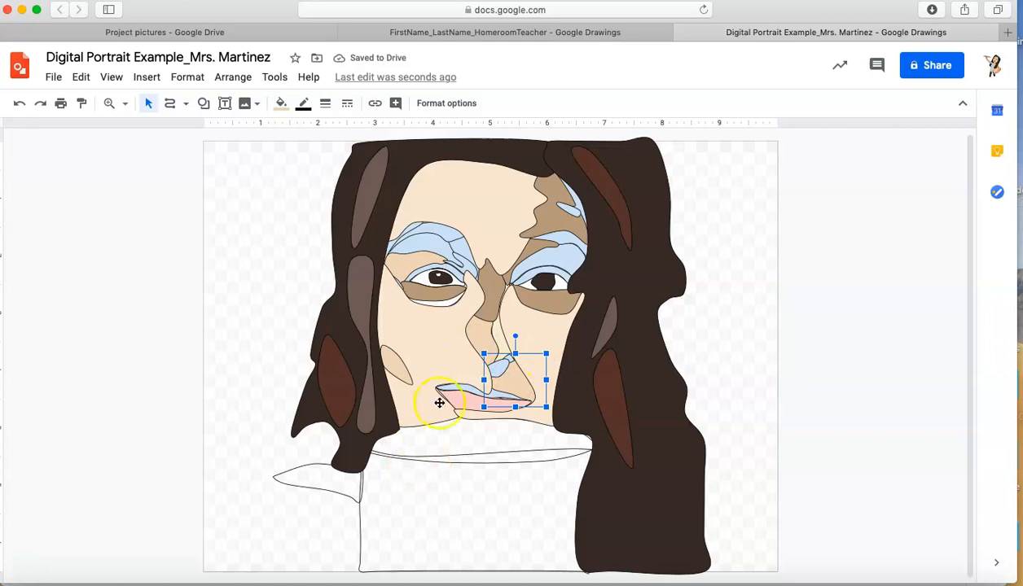
# Send the large peach shapes of the left cheek and the right cheek to the back, one after the other.
pyautogui.click(436, 359)
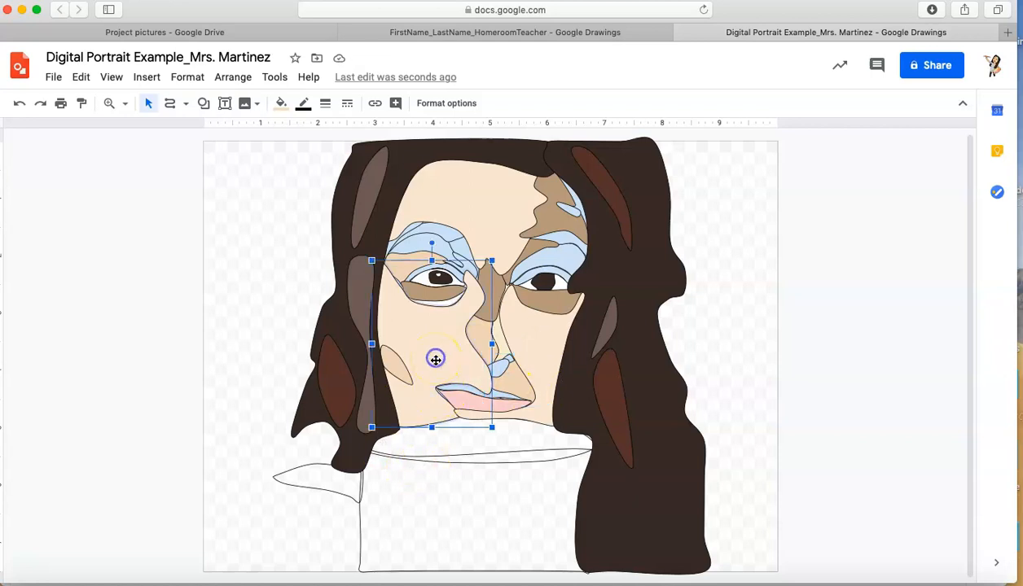
pyautogui.click(233, 78)
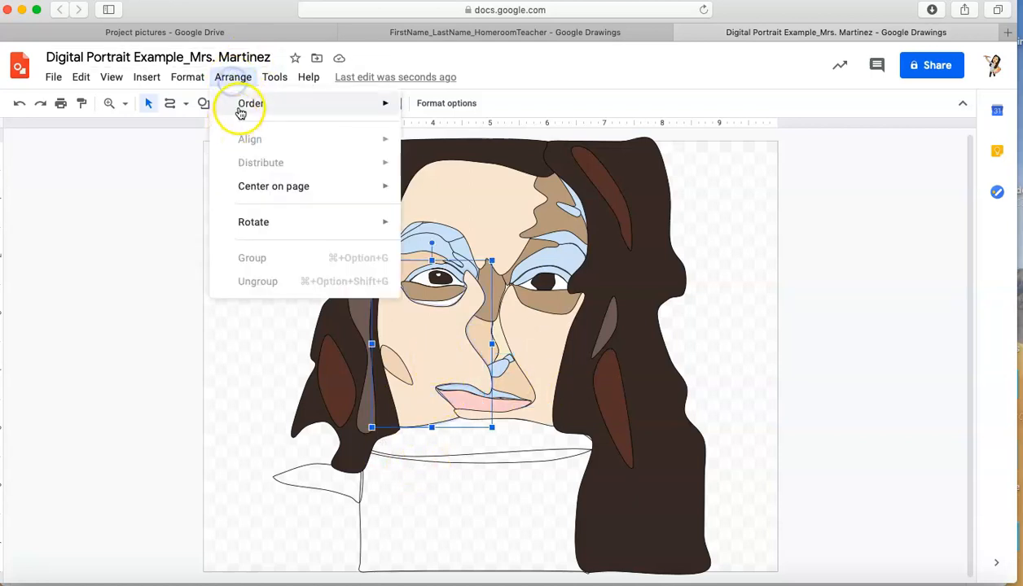
pyautogui.moveTo(237, 109)
pyautogui.click(438, 169)
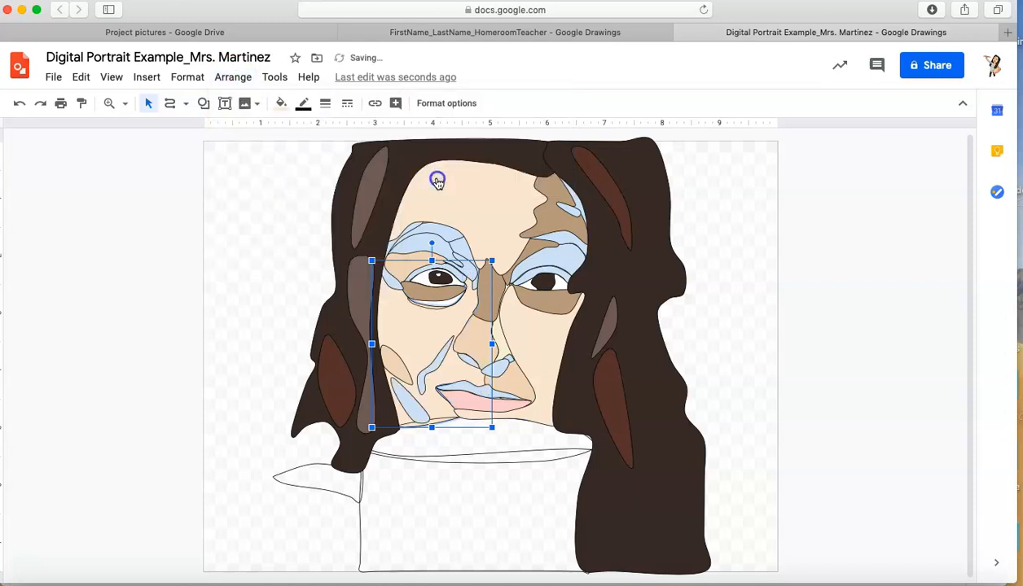
pyautogui.click(548, 337)
pyautogui.click(233, 76)
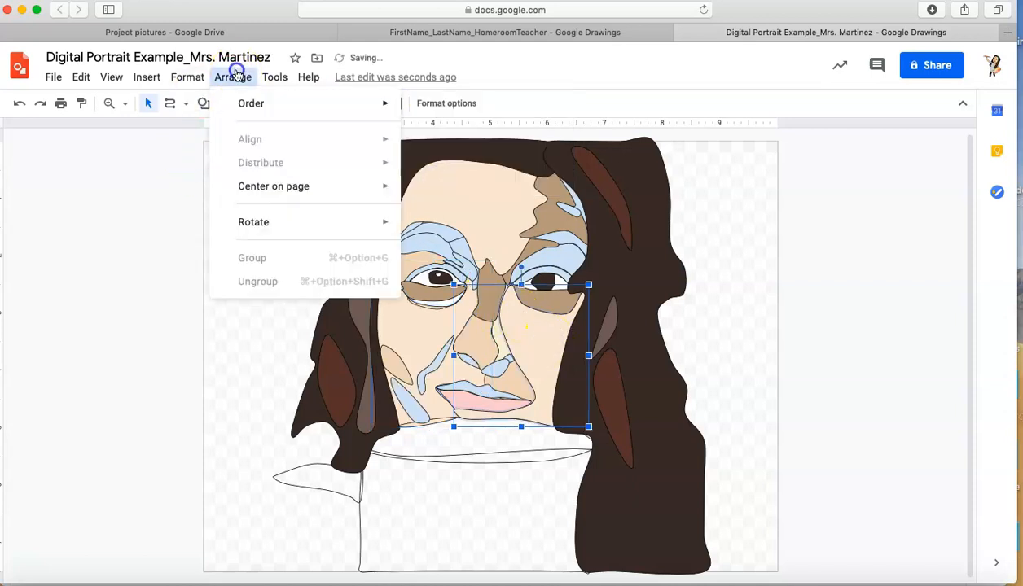
pyautogui.moveTo(244, 106)
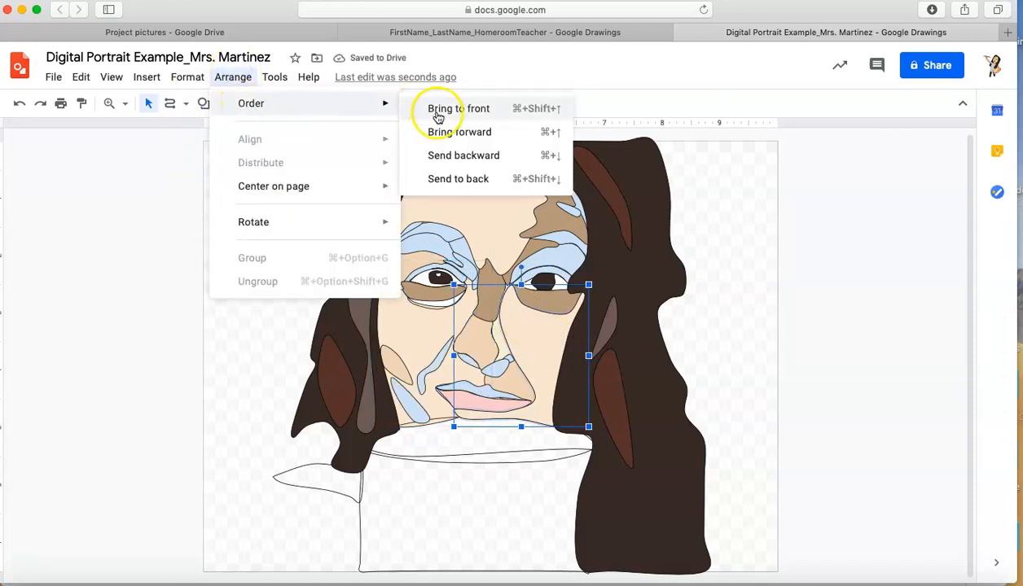
pyautogui.click(448, 177)
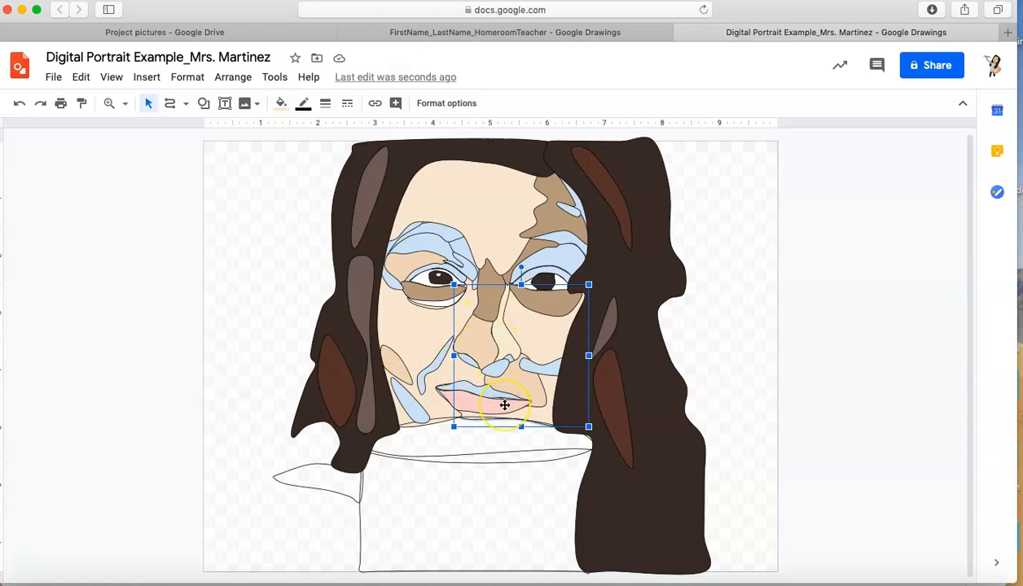
# Send the small light blue shape under the nose to the back, and deselect it.
pyautogui.click(498, 367)
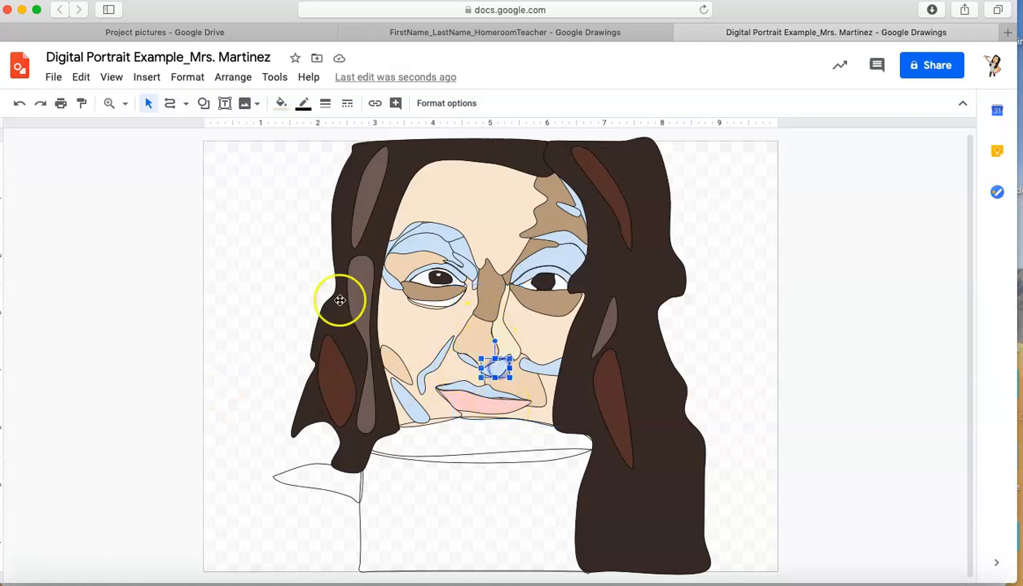
pyautogui.click(276, 104)
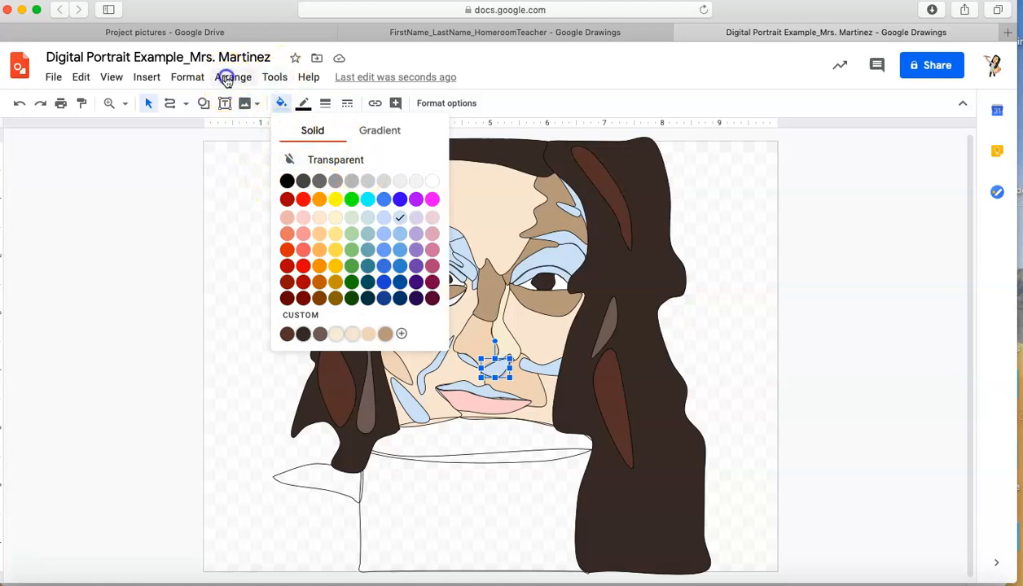
pyautogui.click(231, 78)
pyautogui.moveTo(256, 102)
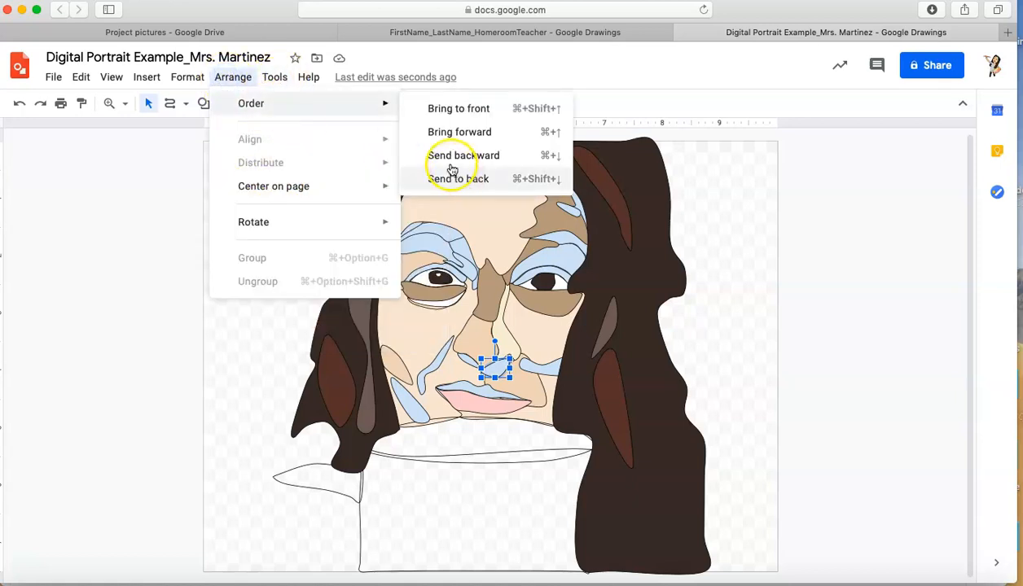
pyautogui.click(451, 156)
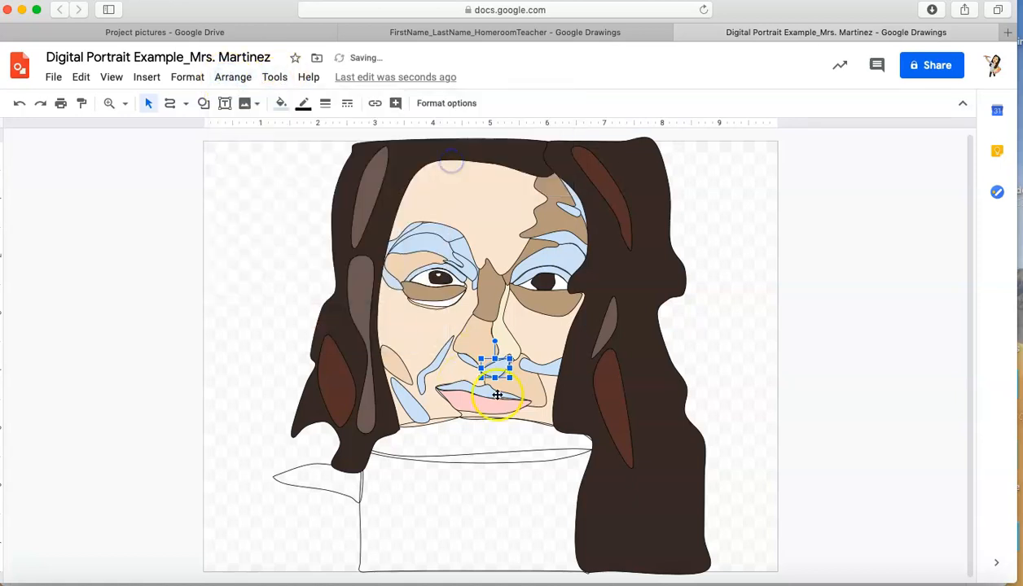
pyautogui.click(233, 78)
pyautogui.moveTo(278, 110)
pyautogui.click(455, 180)
pyautogui.click(202, 464)
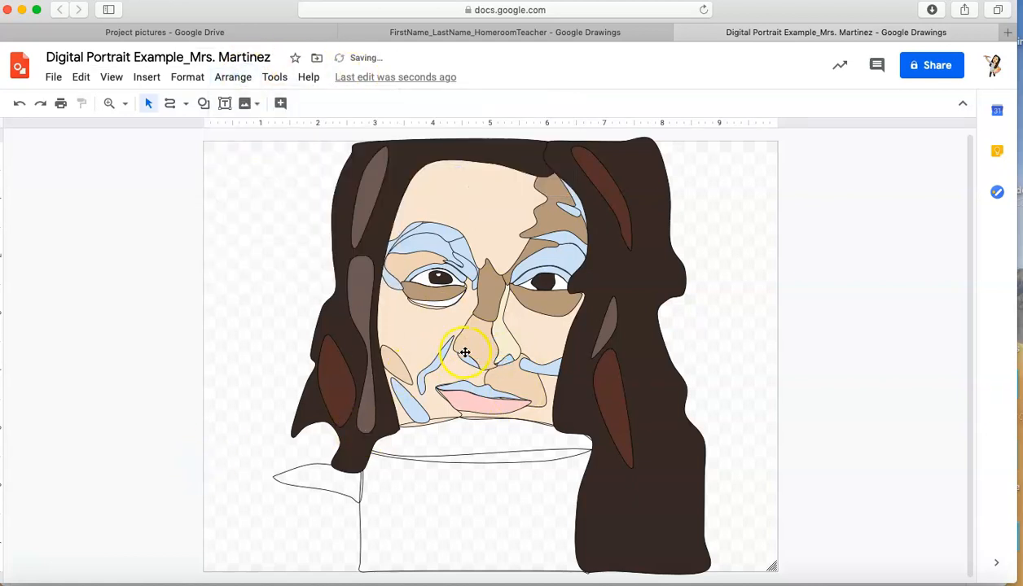
# Try filling the tan nose shape with the saved custom dark brown, and undo that fill.
pyautogui.click(465, 356)
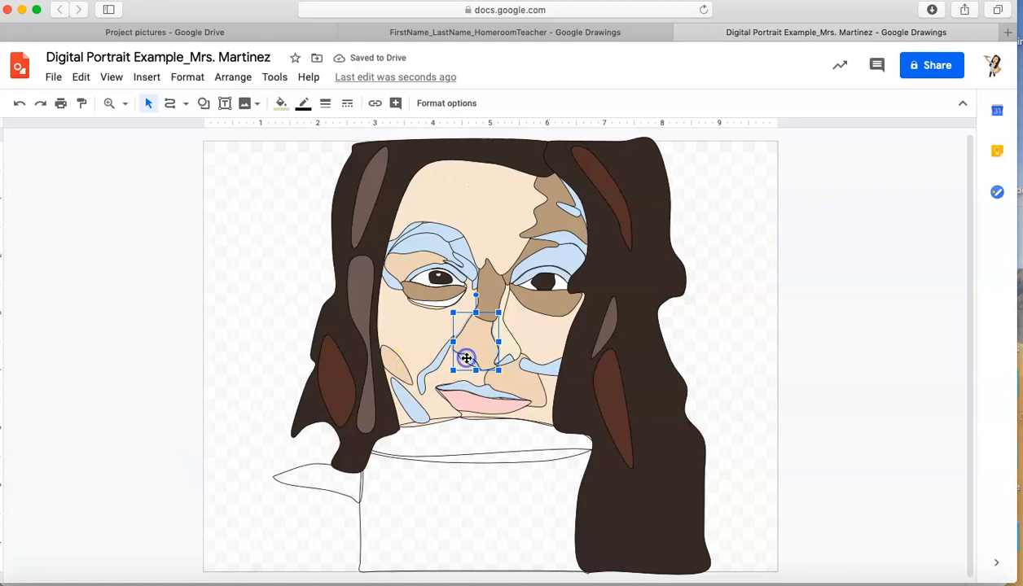
pyautogui.click(280, 104)
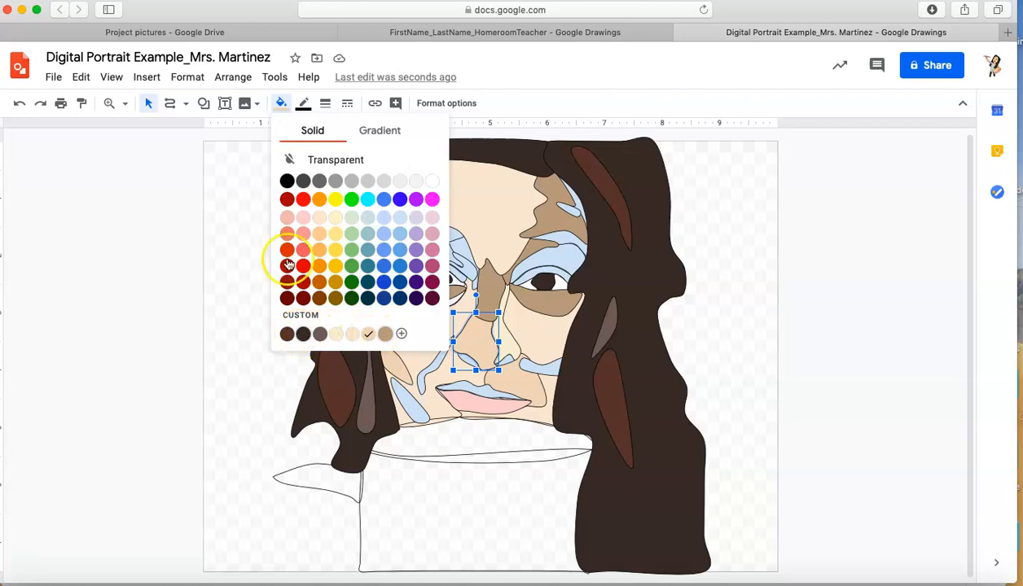
pyautogui.click(303, 334)
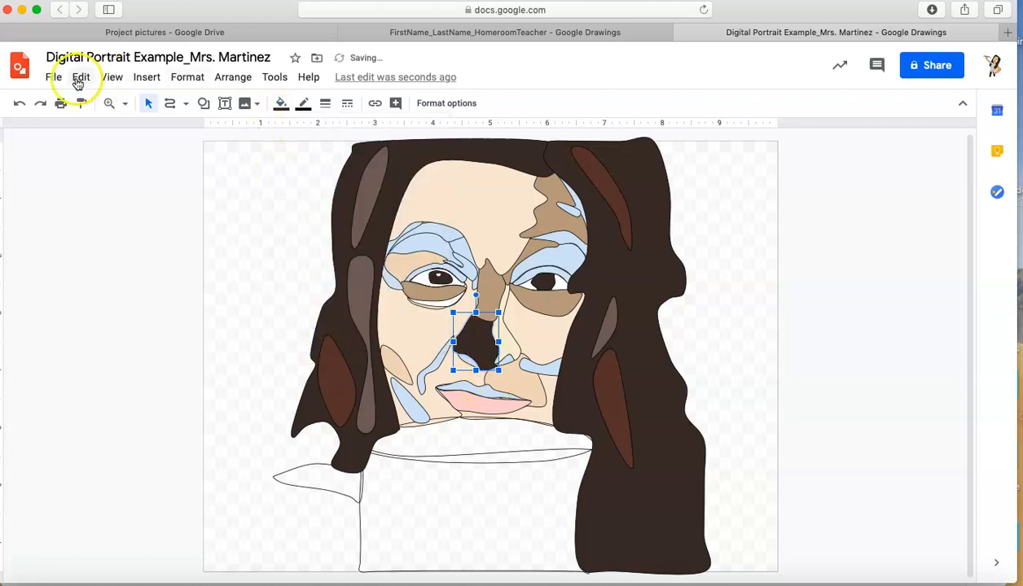
pyautogui.click(18, 106)
# Fill the left and right nostril shapes with the saved darker custom tan, and deselect them.
pyautogui.click(474, 362)
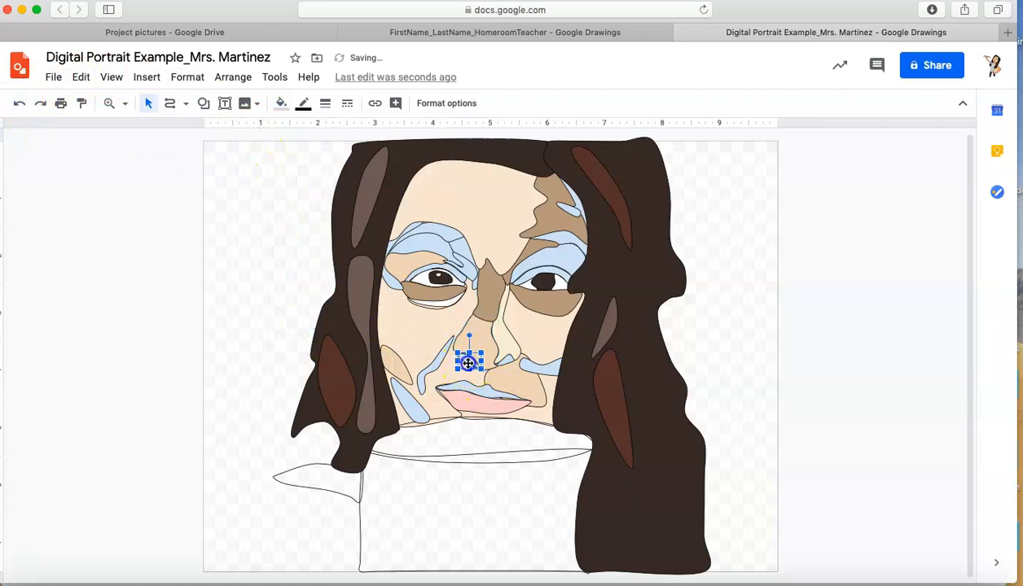
pyautogui.click(281, 103)
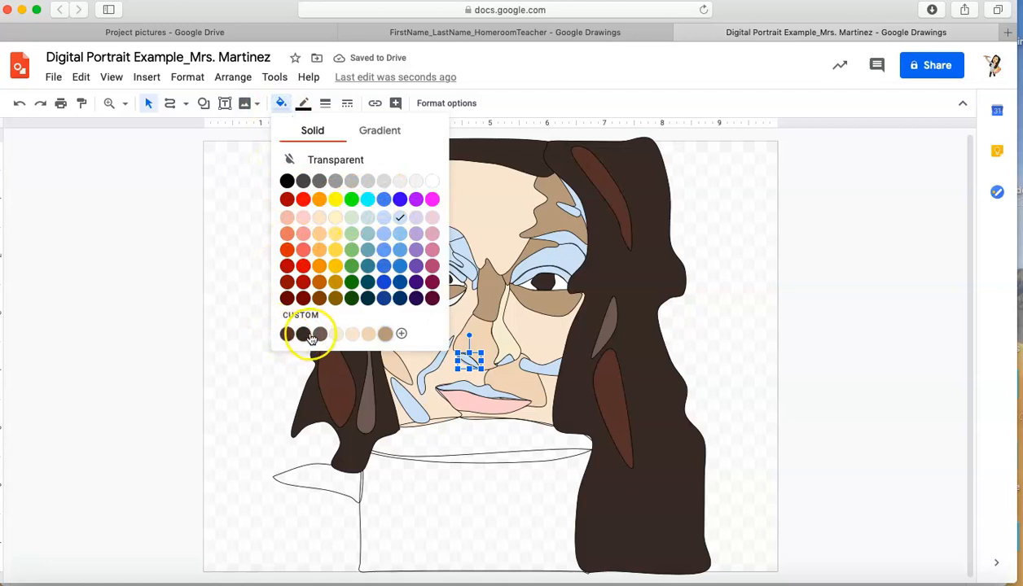
pyautogui.click(387, 334)
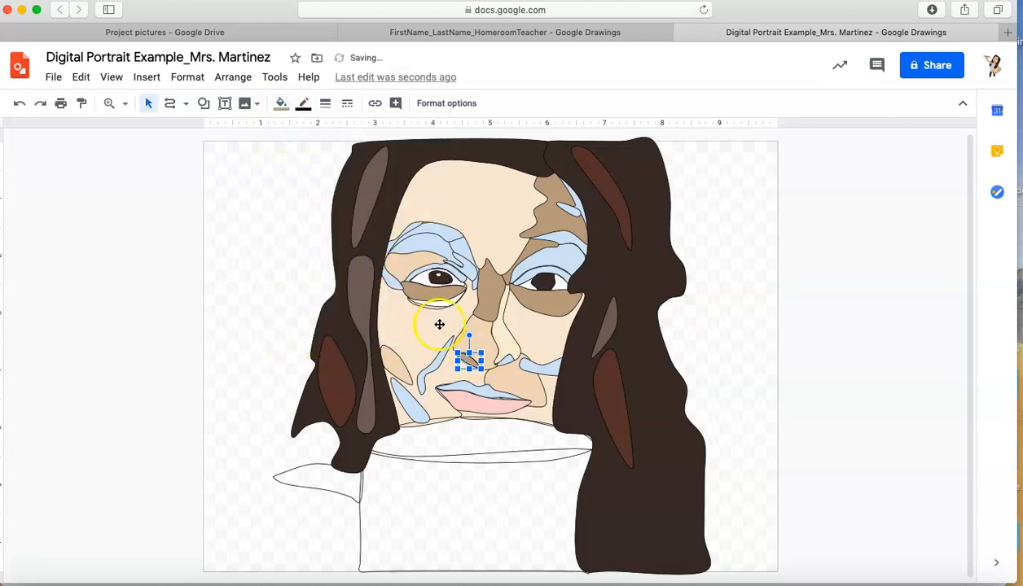
pyautogui.click(506, 354)
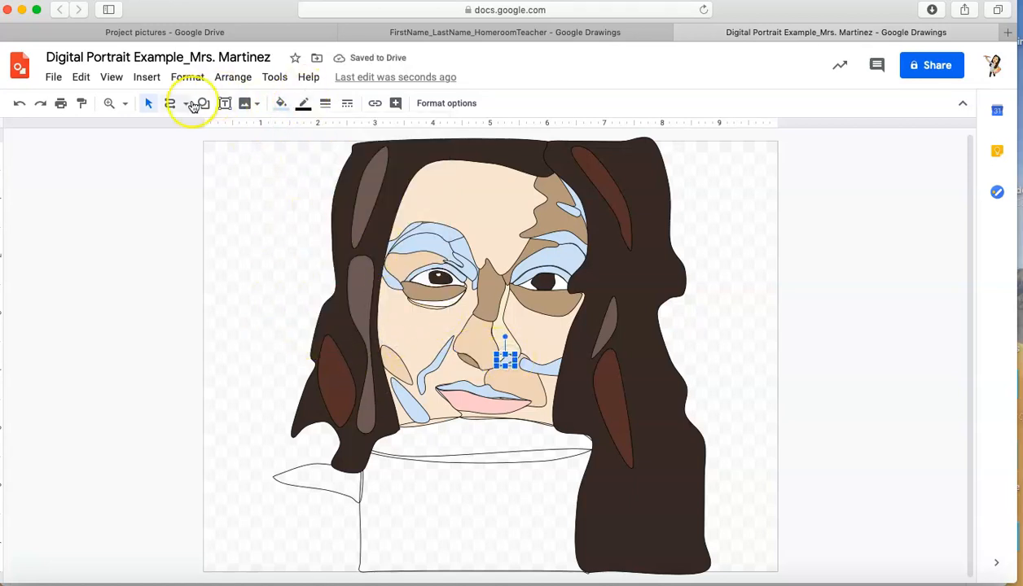
pyautogui.click(280, 102)
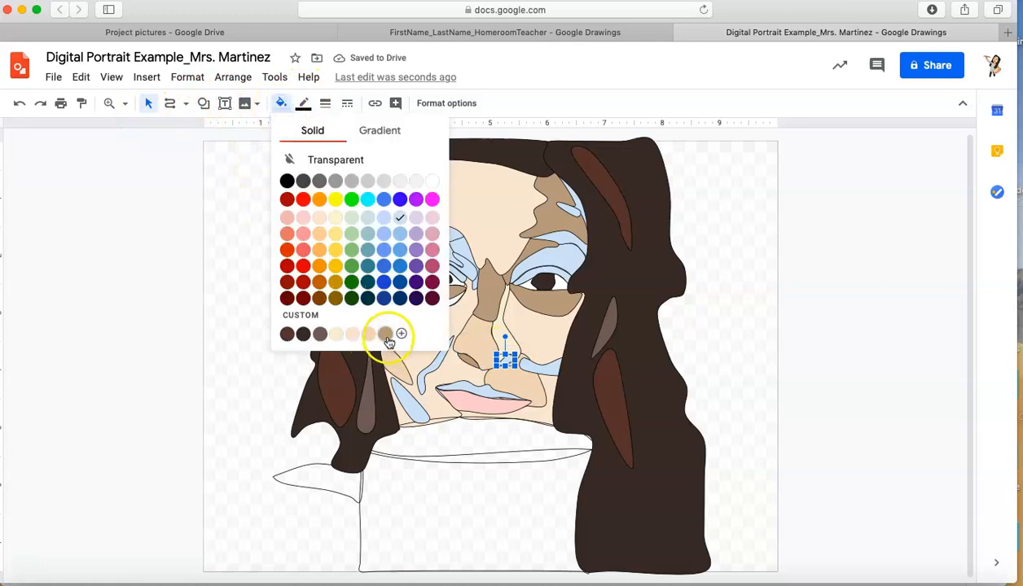
pyautogui.click(388, 336)
pyautogui.click(116, 398)
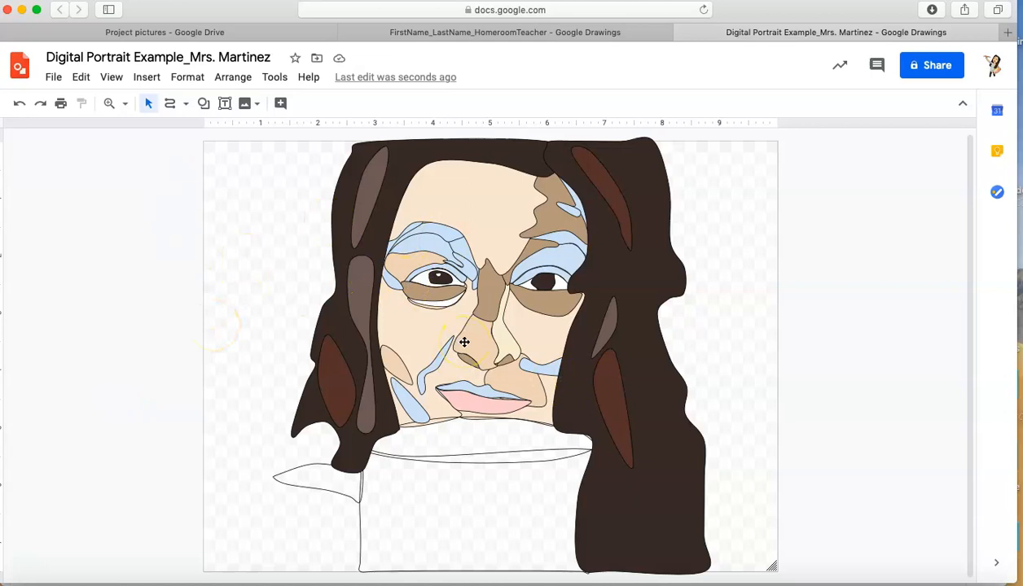
# Fill the narrow eyelid shape directly above the right eye with the saved custom pale peach.
pyautogui.click(568, 265)
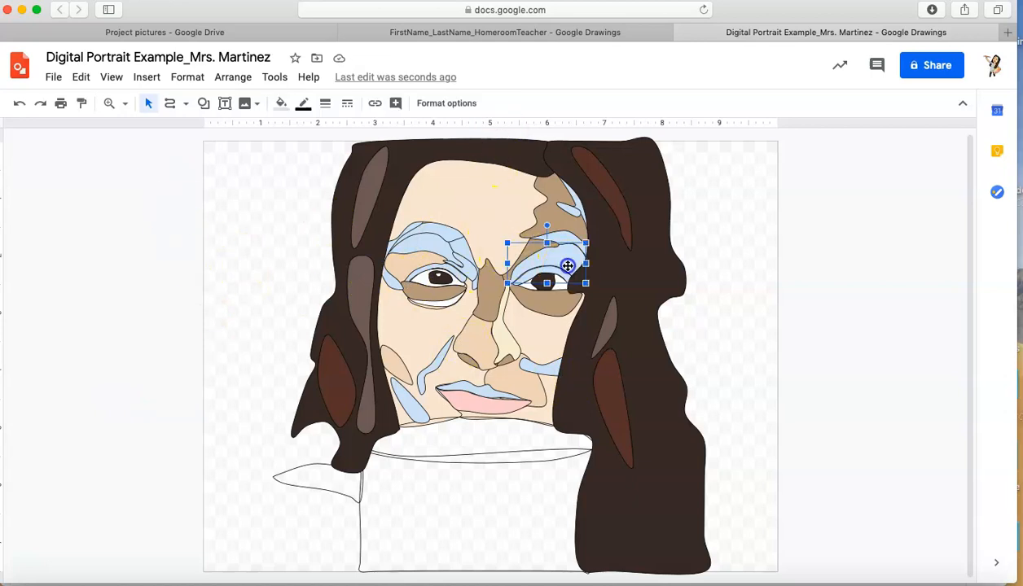
pyautogui.click(560, 233)
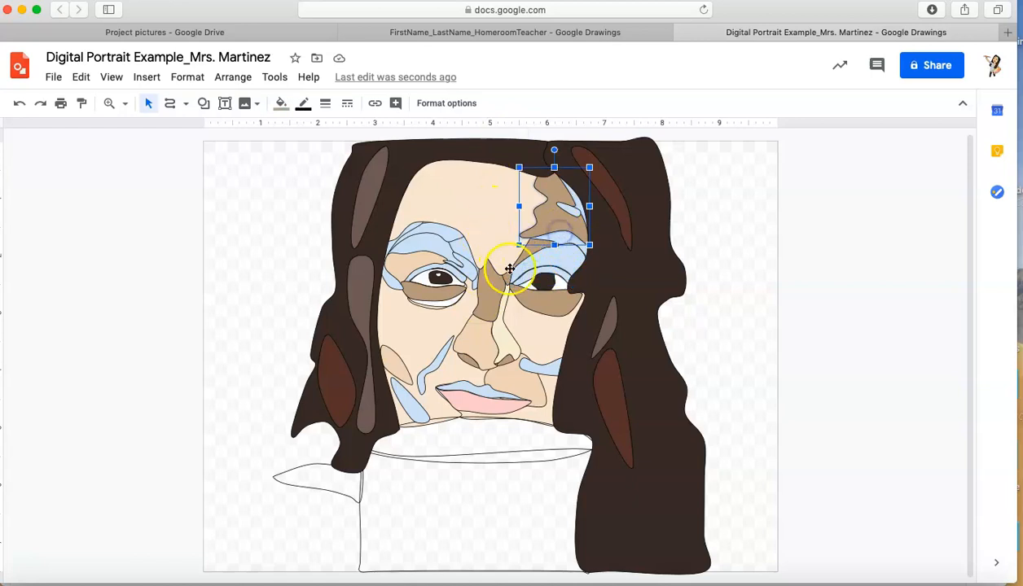
pyautogui.click(537, 274)
pyautogui.click(280, 103)
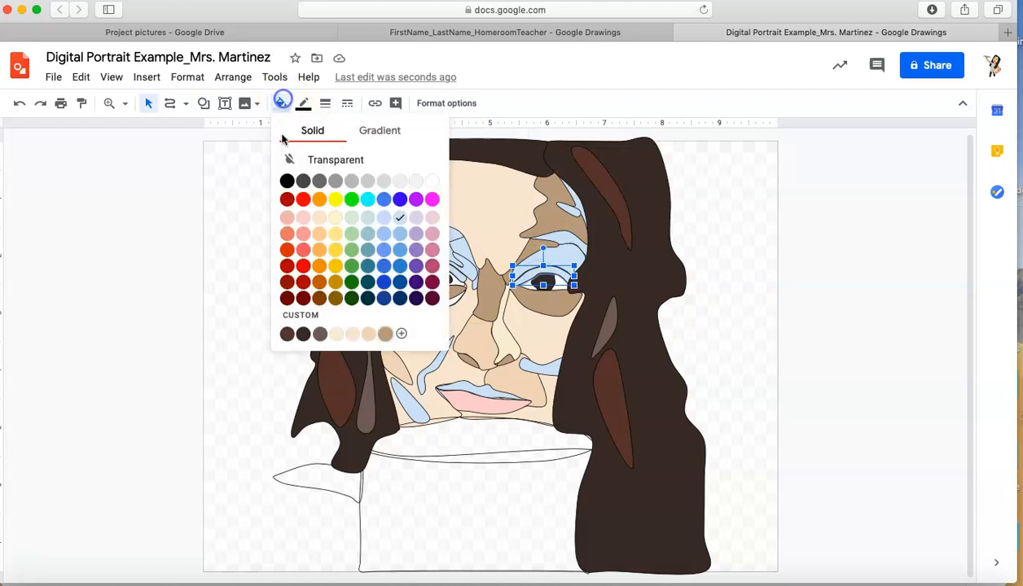
pyautogui.click(355, 334)
# Fill the larger upper eyelid shape over the right eye with the saved custom cream.
pyautogui.click(570, 257)
pyautogui.click(281, 102)
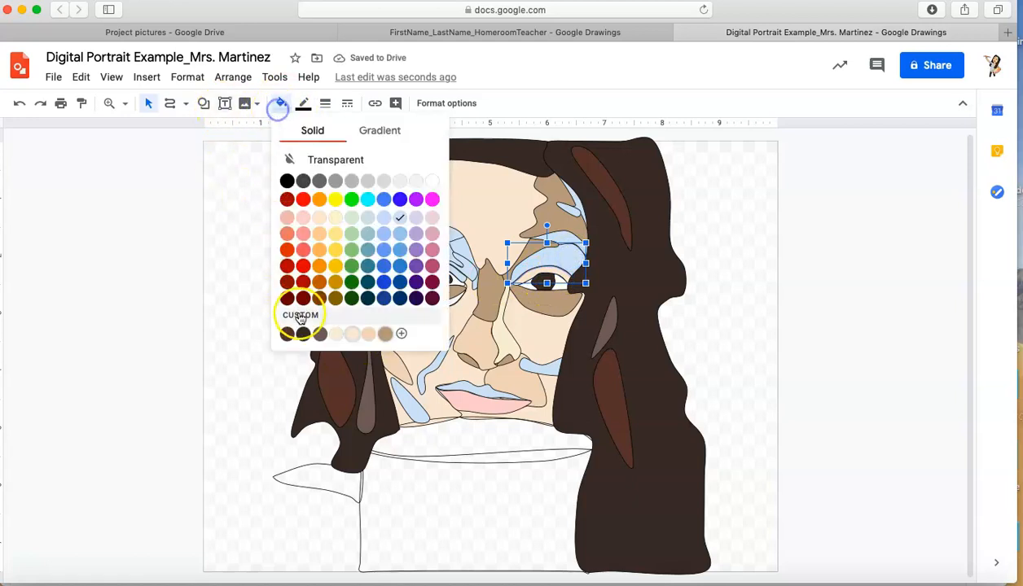
pyautogui.click(342, 339)
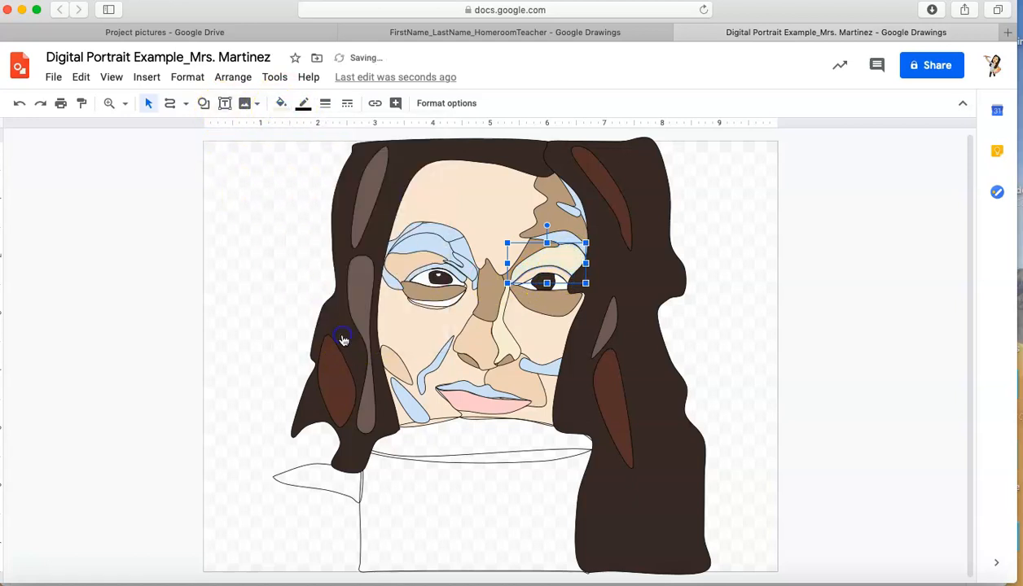
# Fill the light blue shape around the outer corner of the left eye with the saved custom light tan.
pyautogui.click(434, 270)
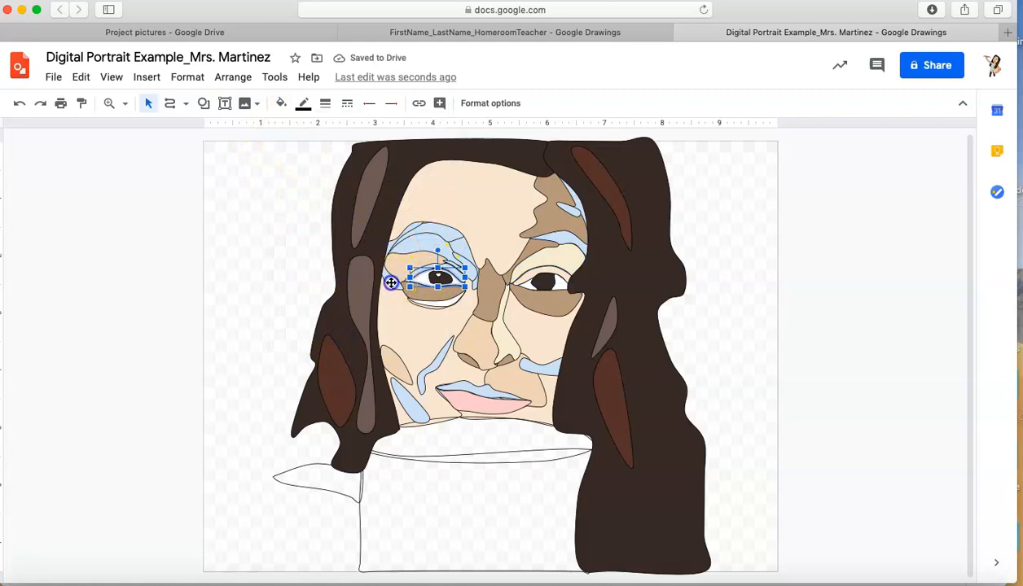
pyautogui.click(402, 257)
pyautogui.click(280, 103)
pyautogui.click(366, 334)
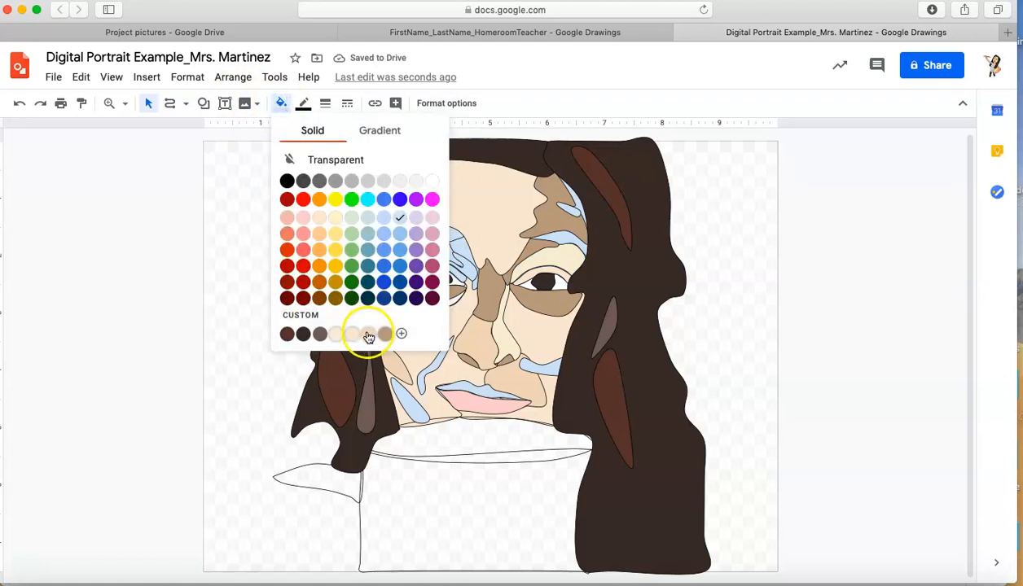
pyautogui.click(450, 281)
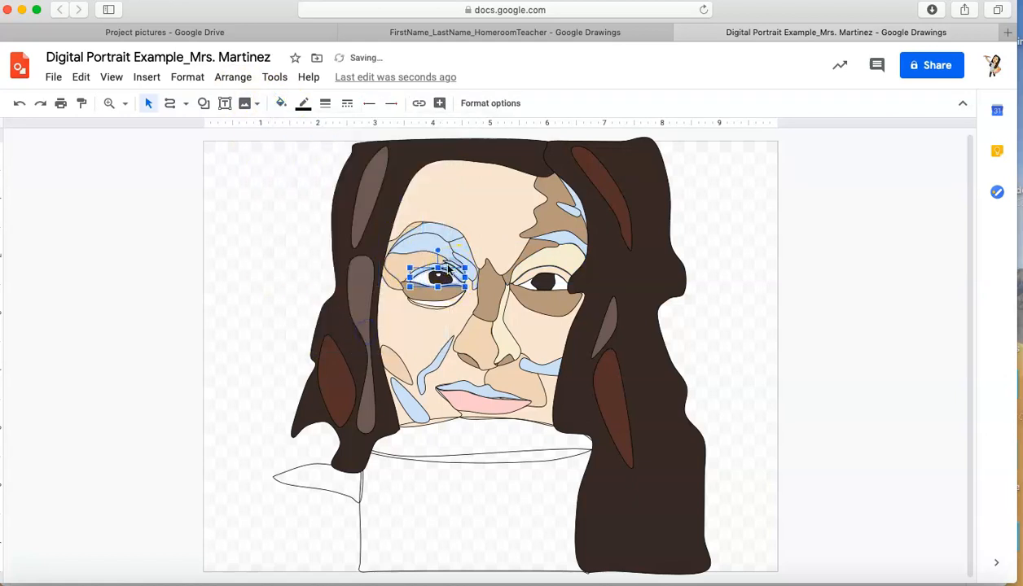
# Fill the light blue shapes at the left eye's inner corner and under the left eyebrow with saved custom light skin tones.
pyautogui.click(465, 260)
pyautogui.click(280, 103)
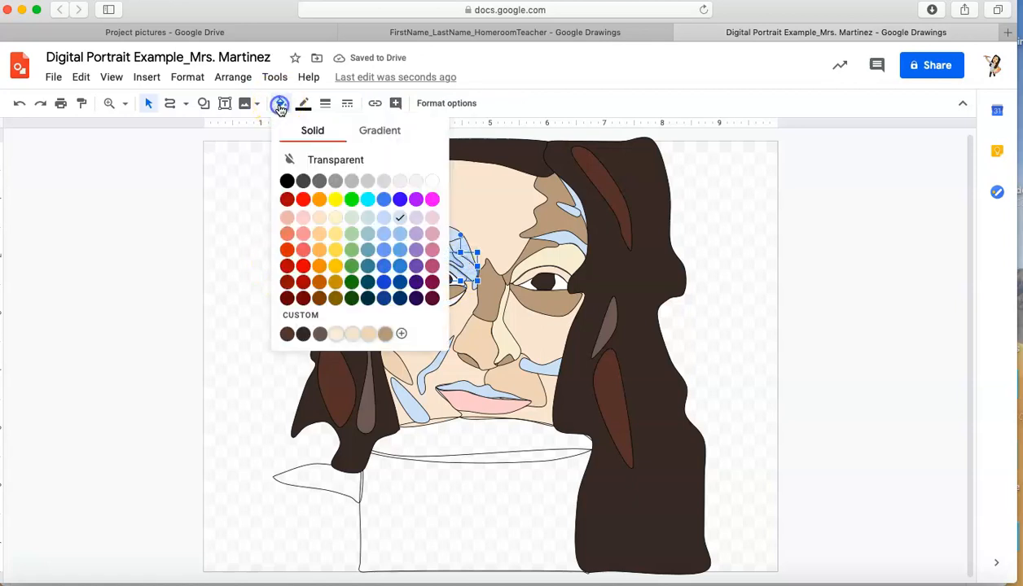
pyautogui.click(368, 333)
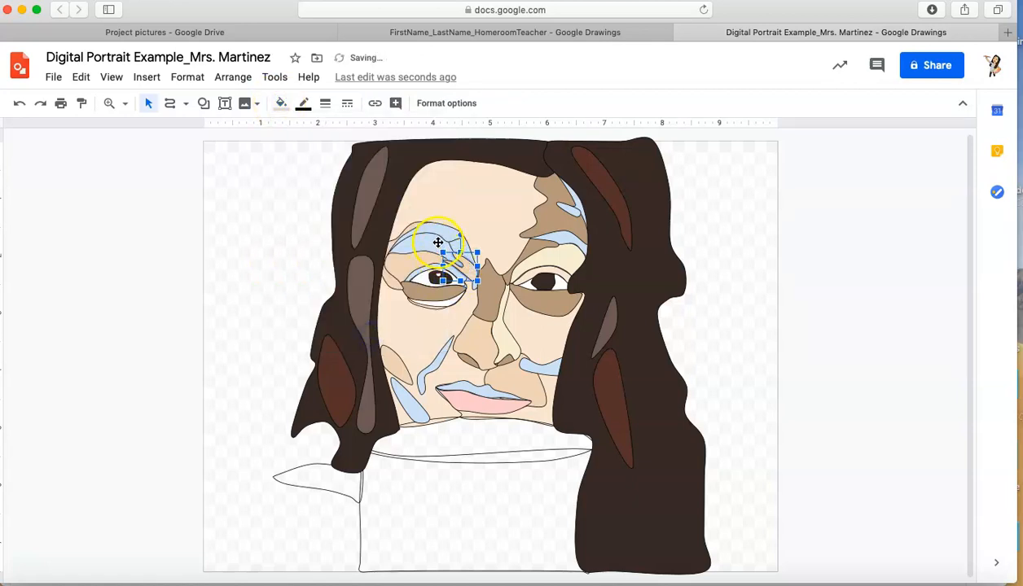
pyautogui.click(438, 242)
pyautogui.click(281, 104)
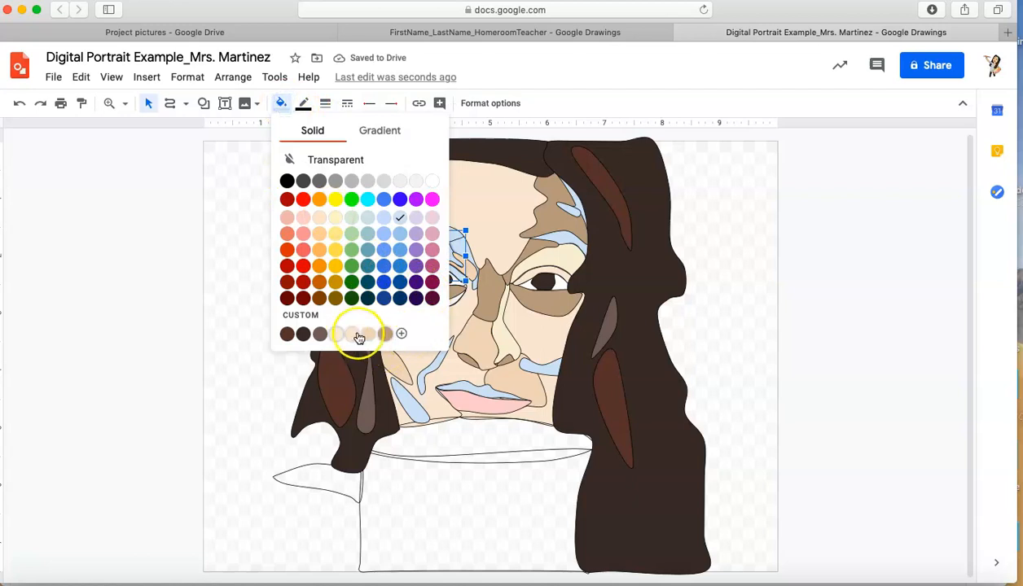
pyautogui.click(359, 335)
# Fill the light blue shape between the left eyebrow's inner end and the nose bridge with the saved custom cream.
pyautogui.click(461, 241)
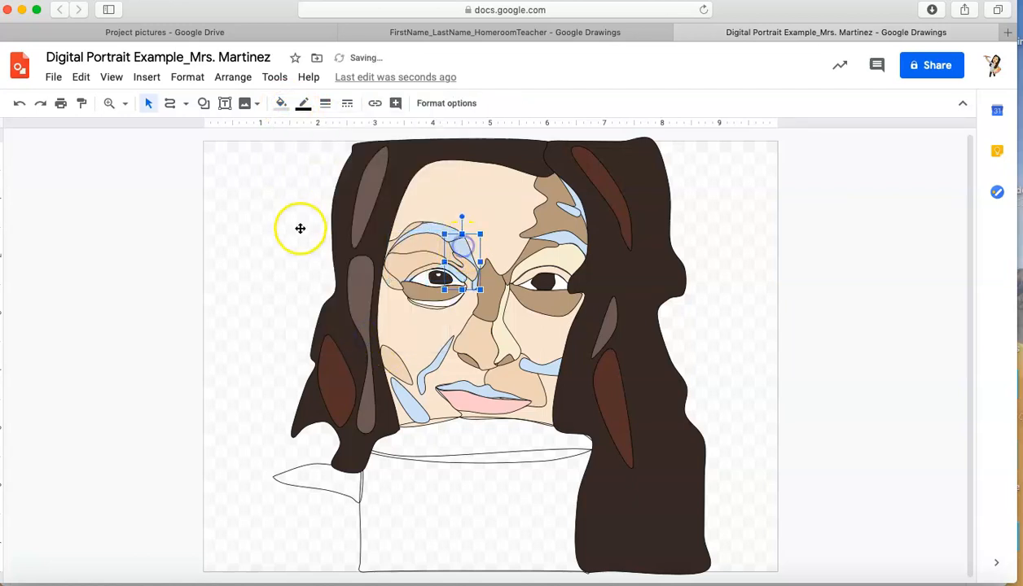
pyautogui.click(276, 104)
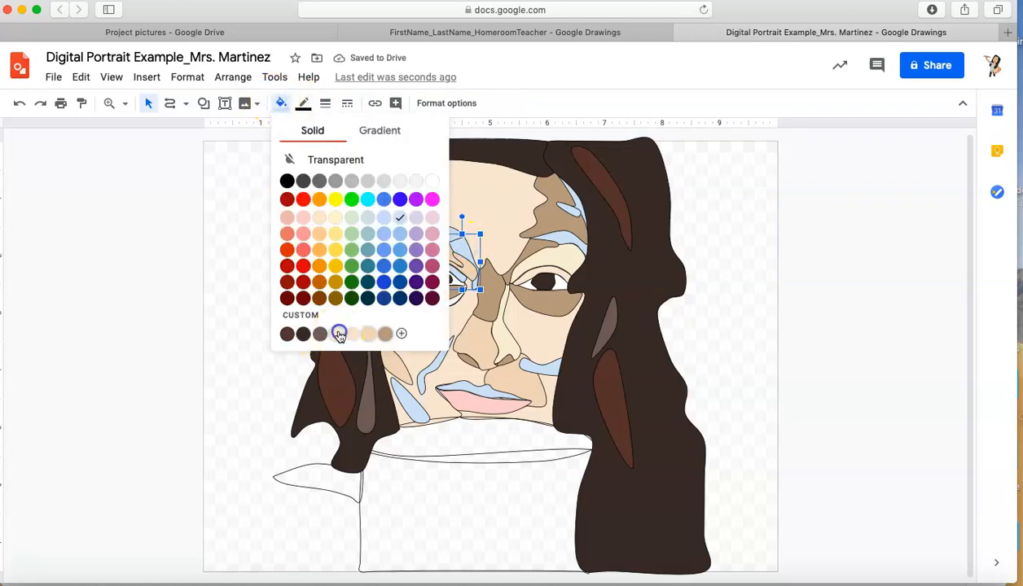
pyautogui.click(338, 333)
pyautogui.click(434, 227)
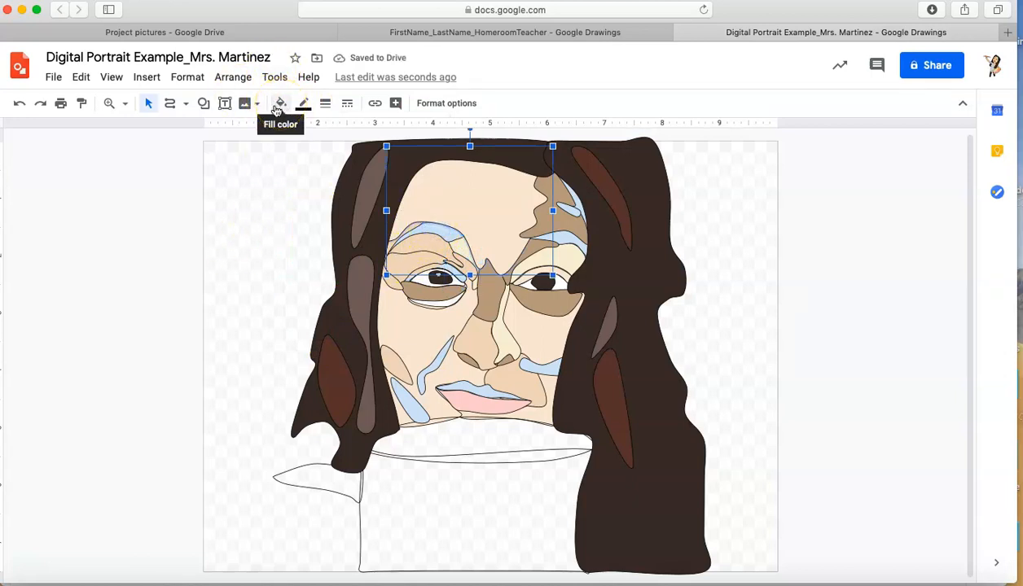
pyautogui.click(277, 103)
pyautogui.click(299, 334)
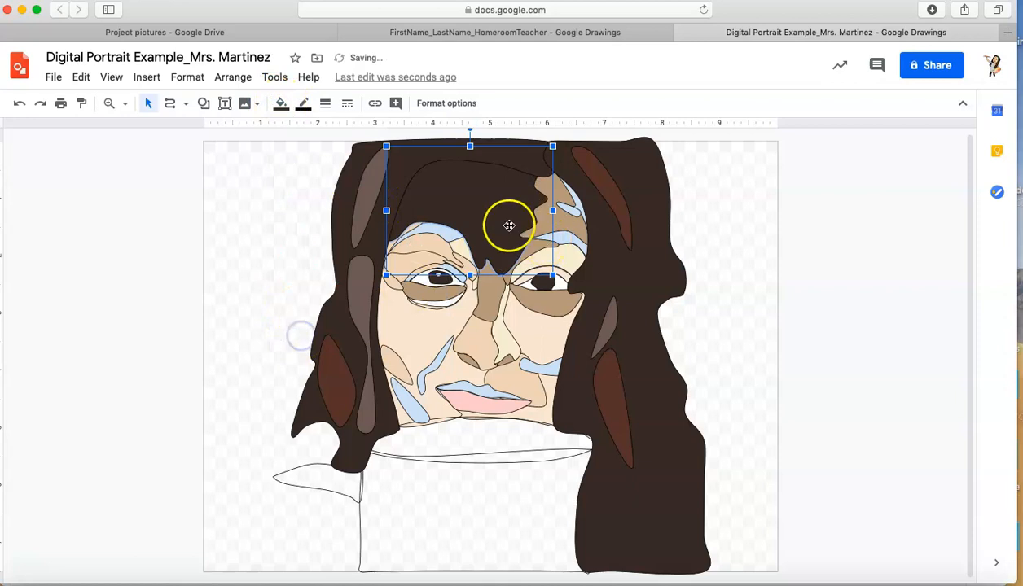
pyautogui.click(18, 103)
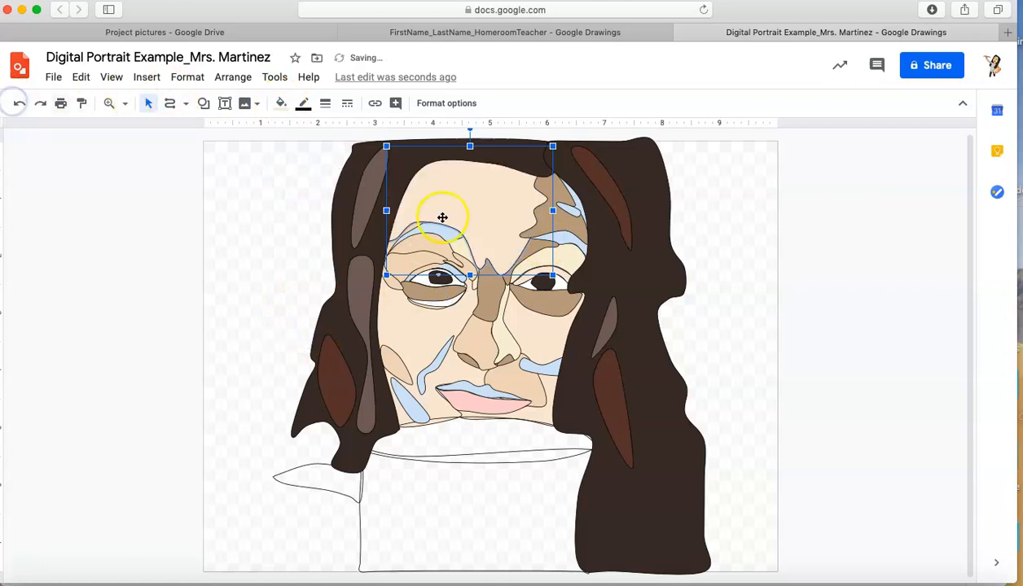
# Fill the left eyebrow shape with the saved custom reddish brown.
pyautogui.click(452, 236)
pyautogui.click(281, 104)
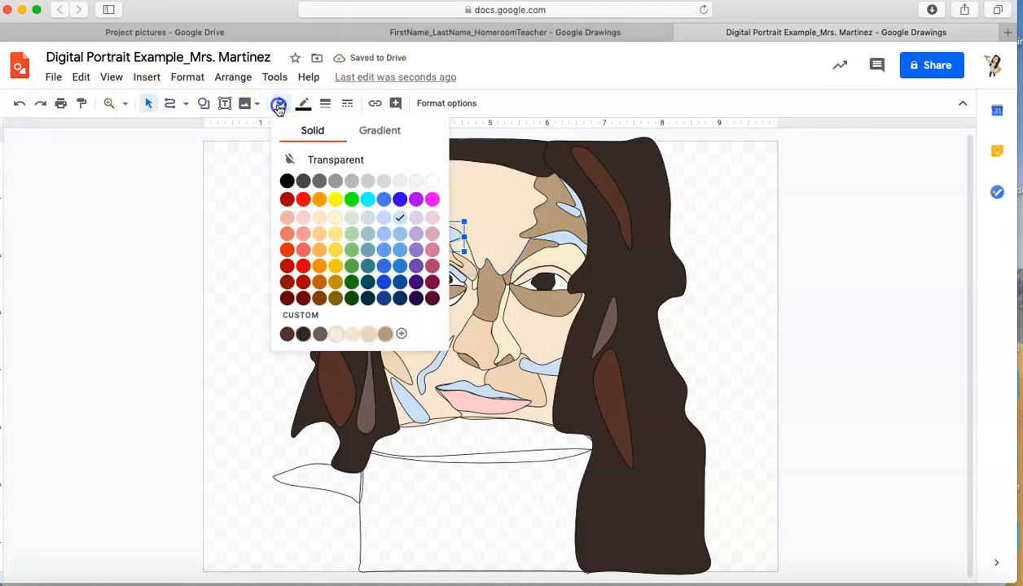
pyautogui.click(286, 333)
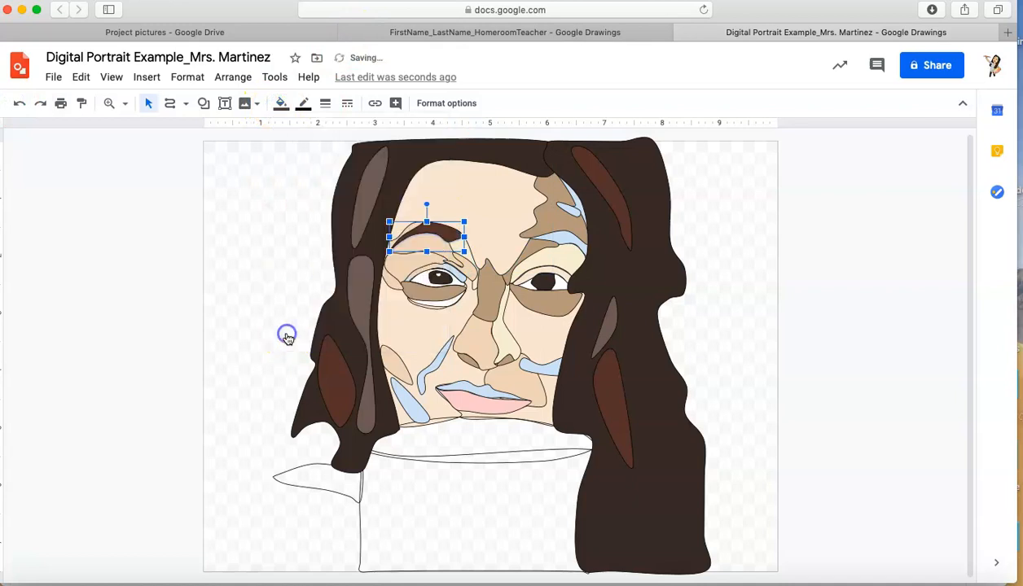
# Fill both the right and left eyebrow shapes with the saved custom dark brown used for the hair, and deselect them.
pyautogui.click(563, 238)
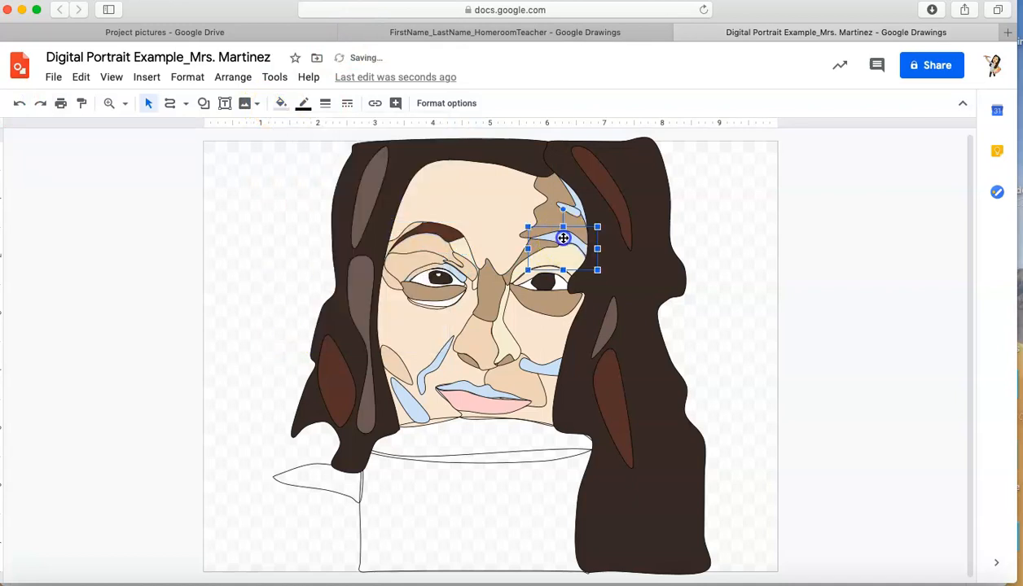
pyautogui.click(280, 103)
pyautogui.click(300, 335)
pyautogui.click(436, 232)
pyautogui.click(280, 103)
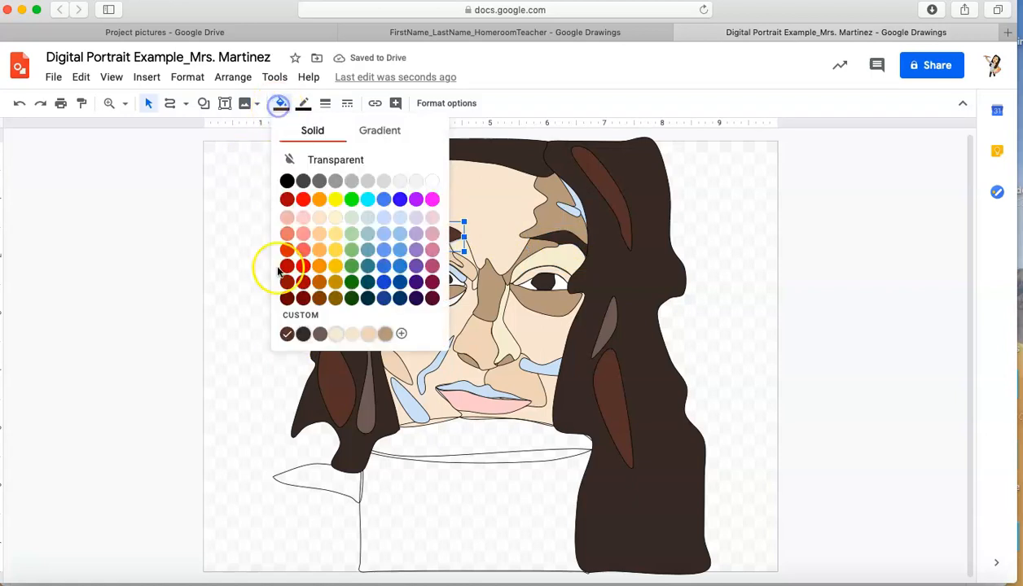
pyautogui.click(300, 331)
pyautogui.click(209, 428)
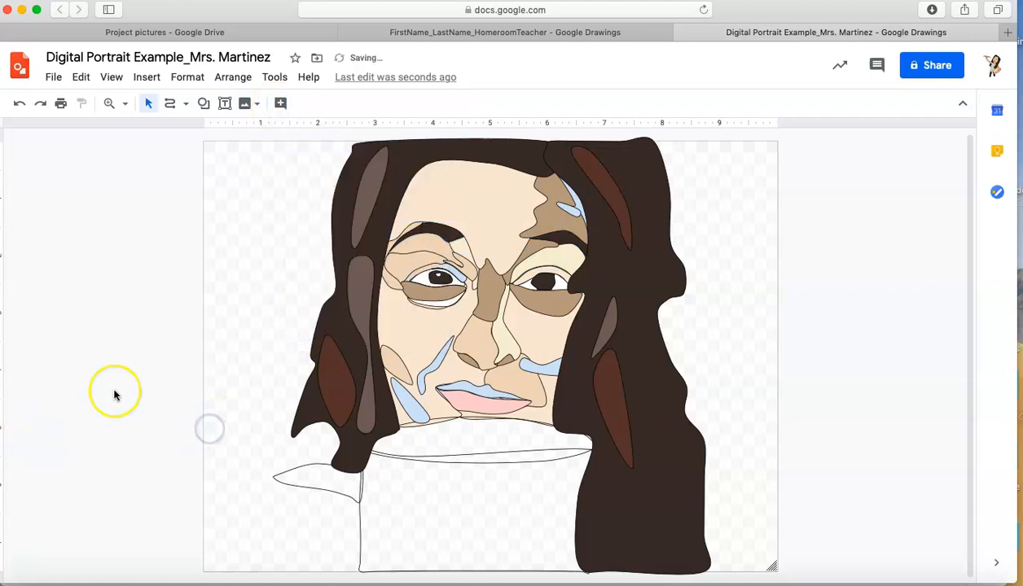
# Fill the oval collar shape below the chin with solid black.
pyautogui.click(432, 303)
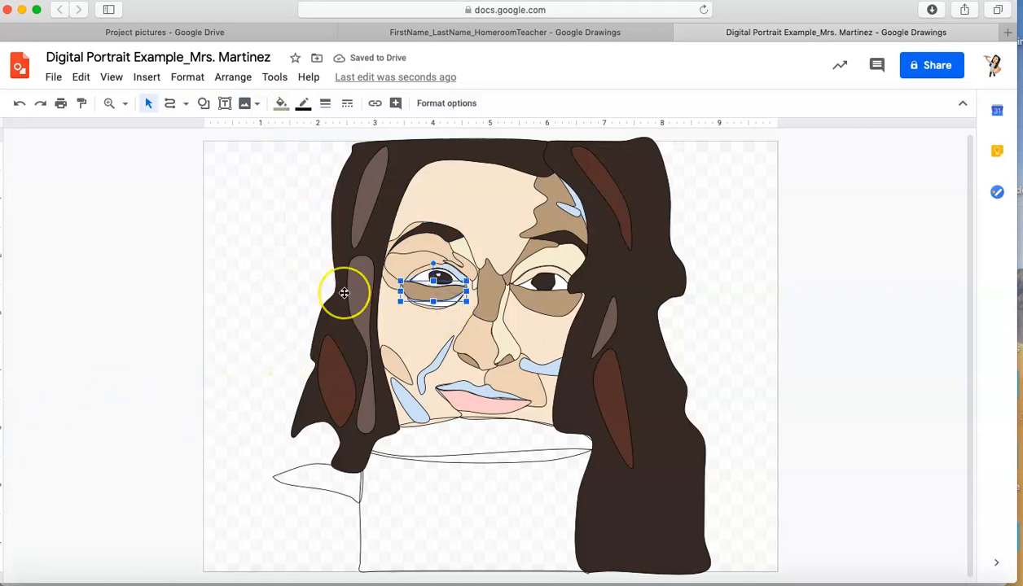
pyautogui.click(420, 434)
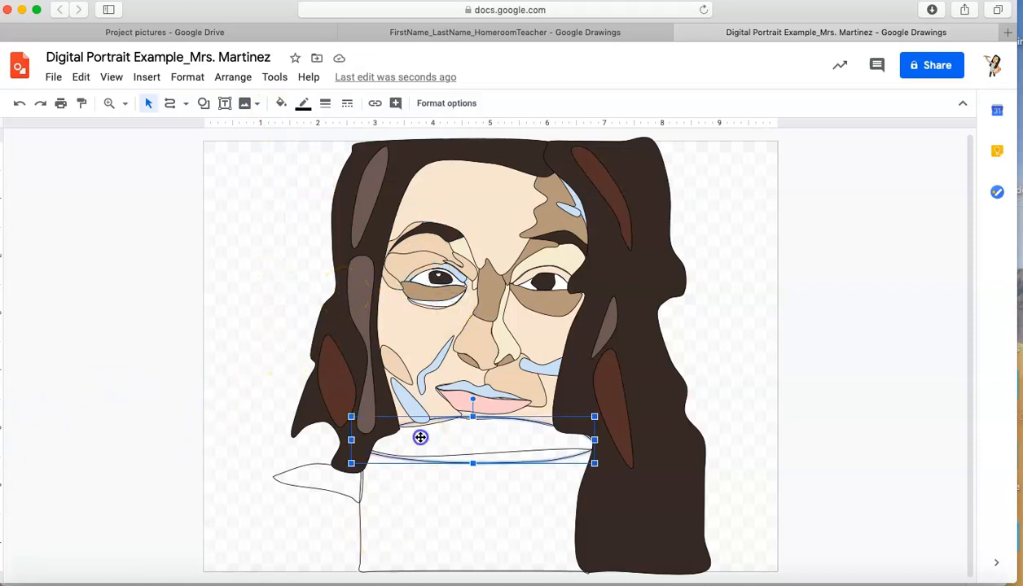
pyautogui.click(280, 104)
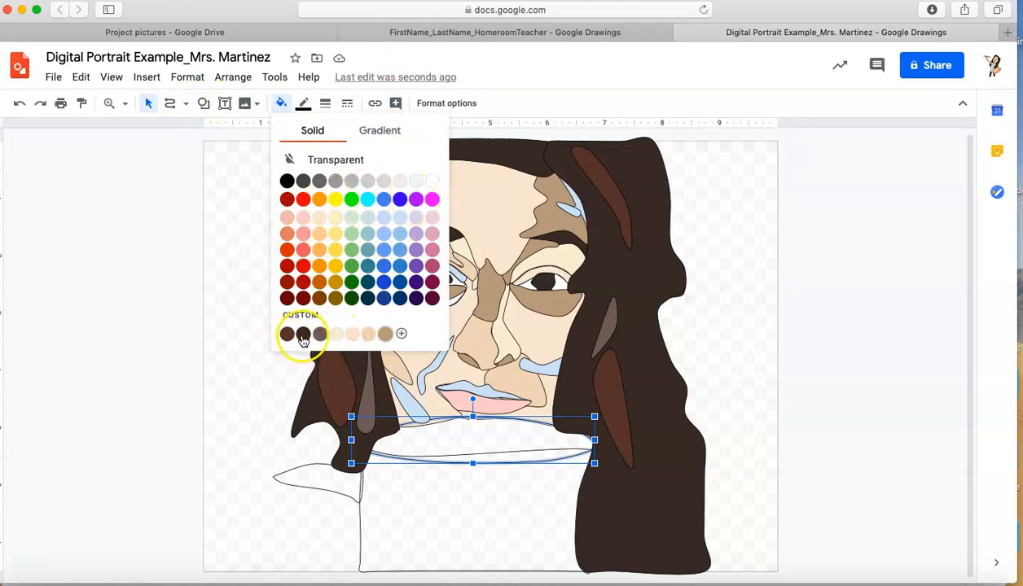
pyautogui.click(287, 181)
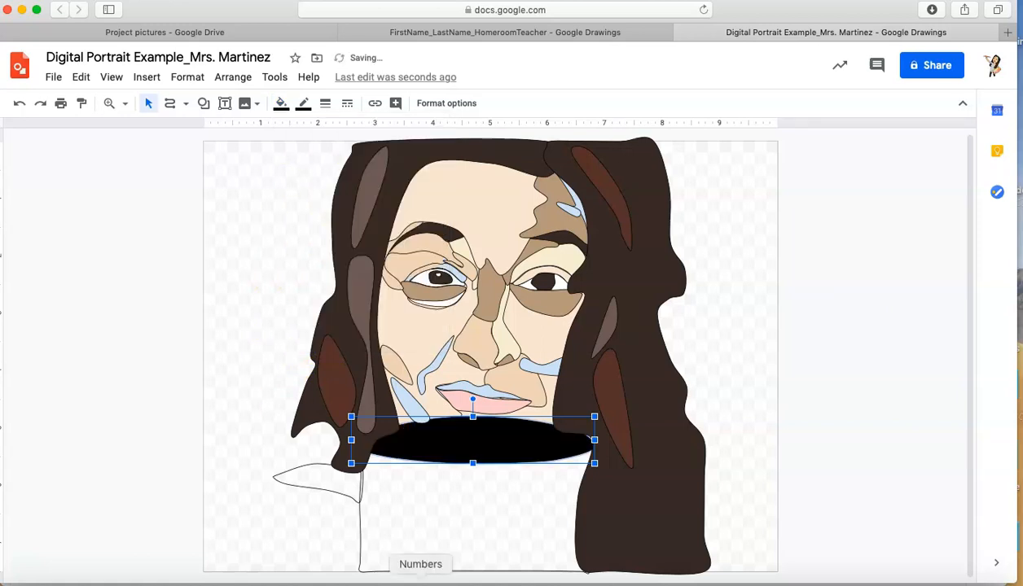
pyautogui.click(420, 532)
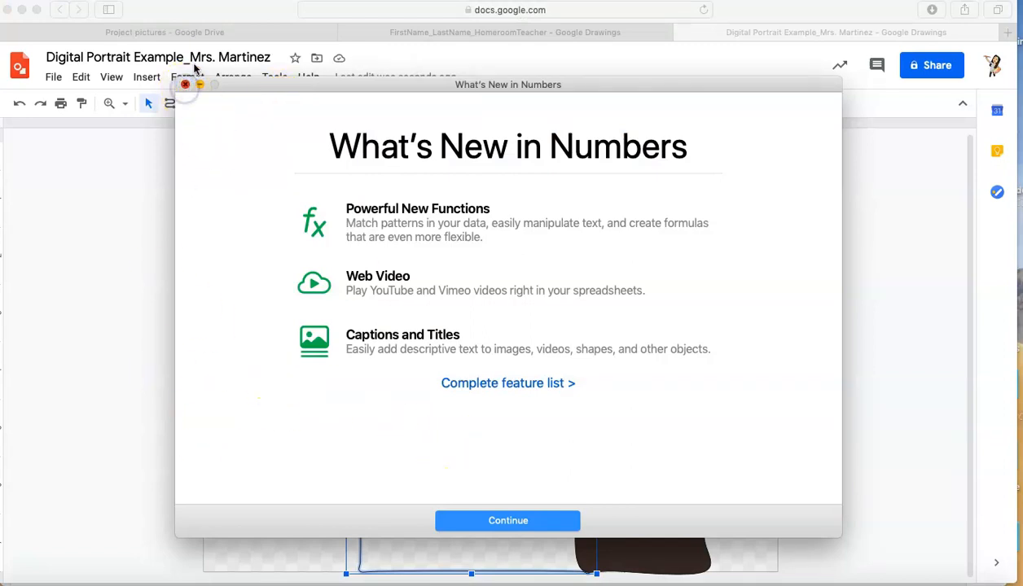
pyautogui.click(184, 89)
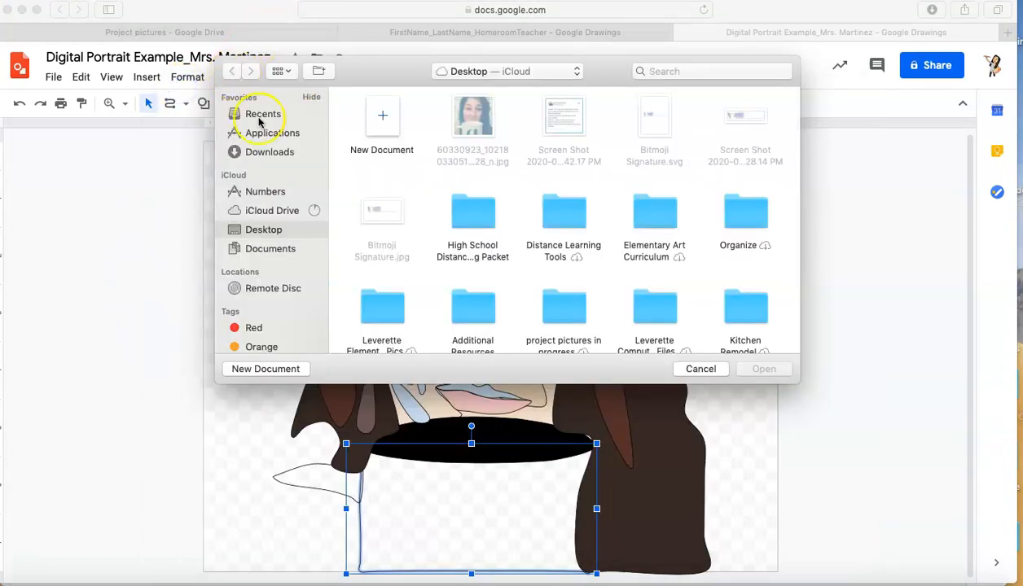
pyautogui.click(687, 369)
# Fill the large garment shape below the collar and the small shoulder shape to its left with bright purple, and deselect them.
pyautogui.click(463, 488)
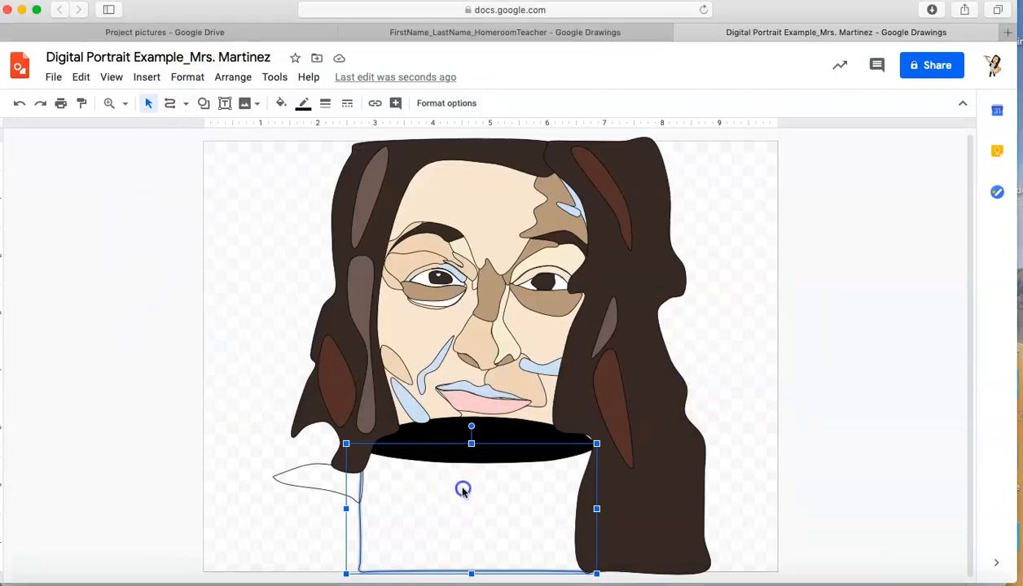
pyautogui.click(281, 103)
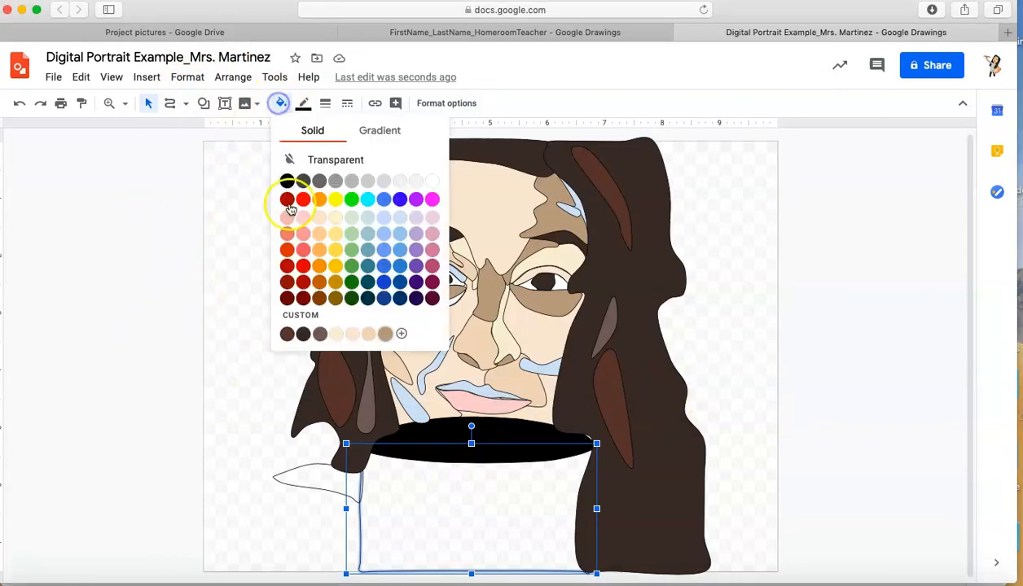
pyautogui.click(412, 202)
pyautogui.click(298, 470)
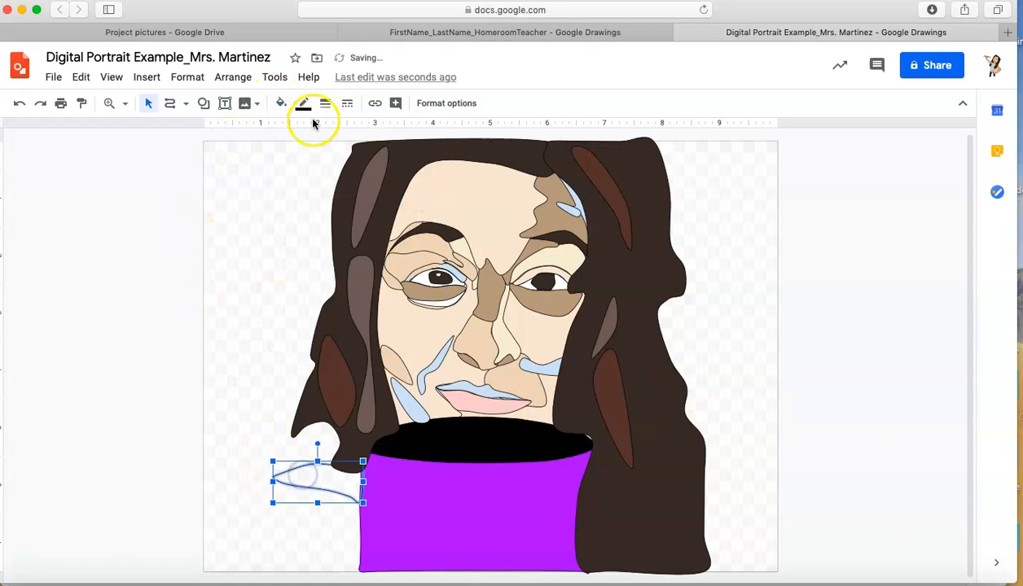
pyautogui.click(283, 105)
pyautogui.click(415, 199)
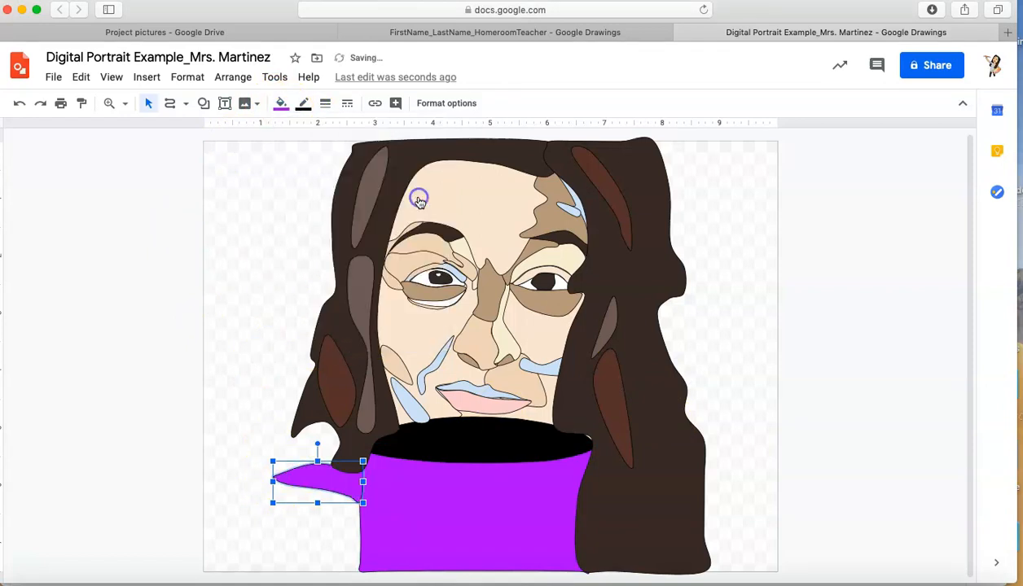
pyautogui.click(62, 508)
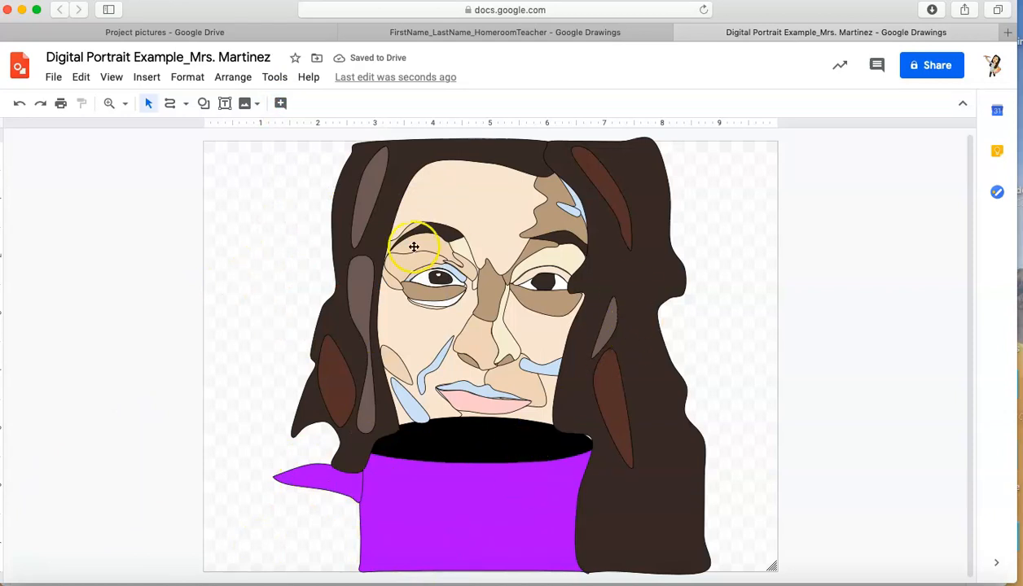
# Fill the light blue upper lip shape with a muted mauve pink from the standard palette.
pyautogui.click(465, 390)
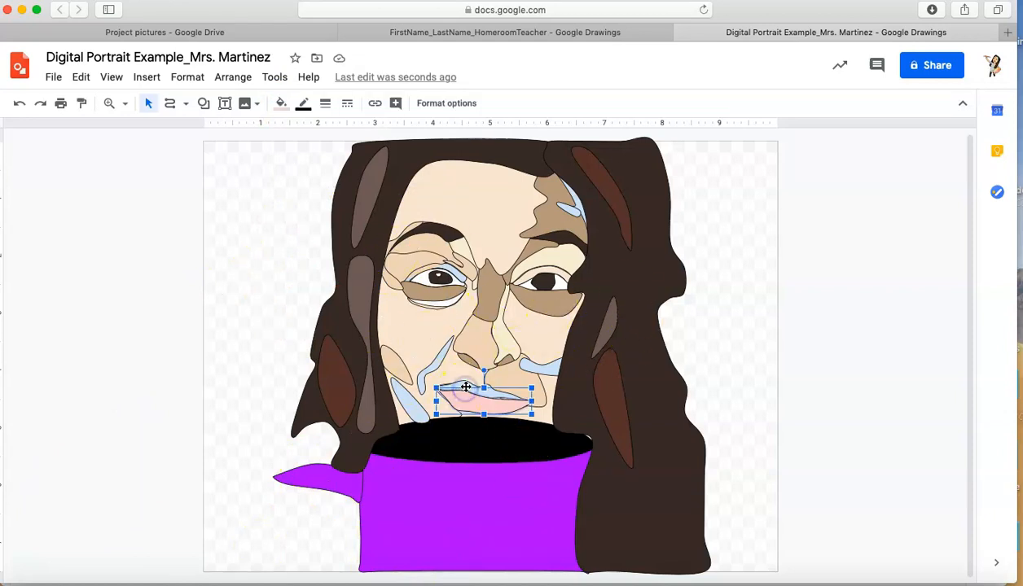
pyautogui.click(455, 378)
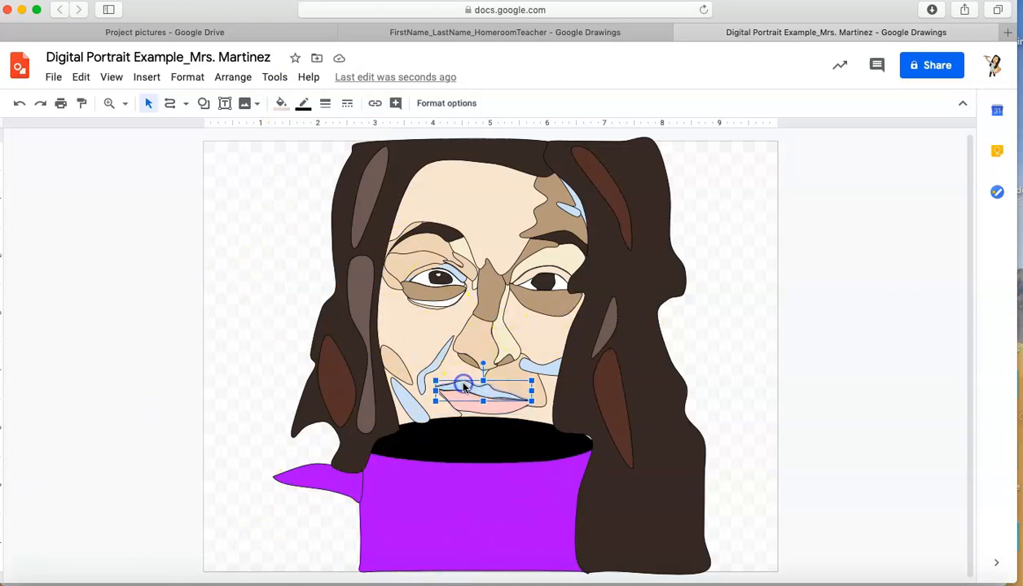
pyautogui.click(281, 103)
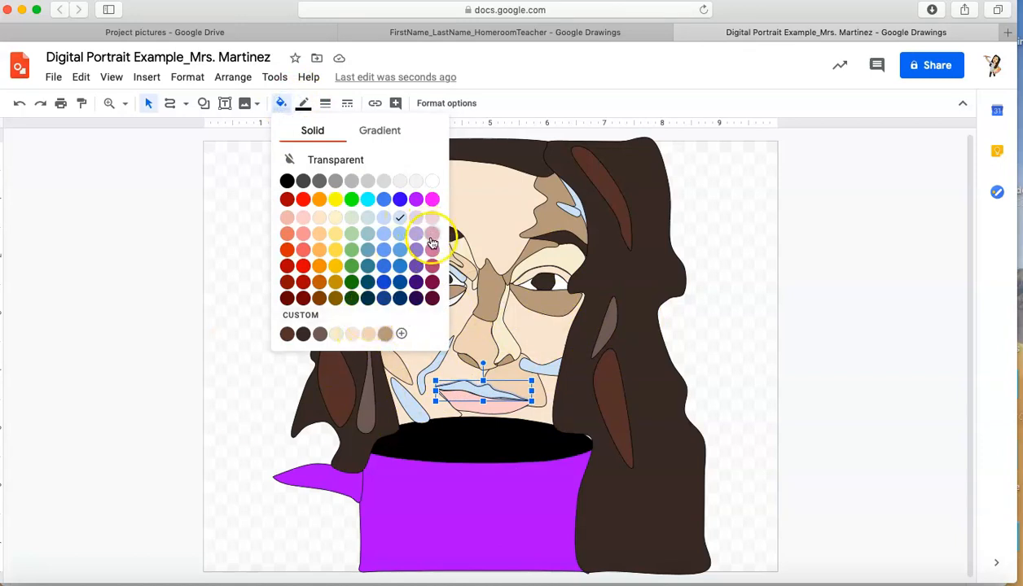
pyautogui.click(431, 242)
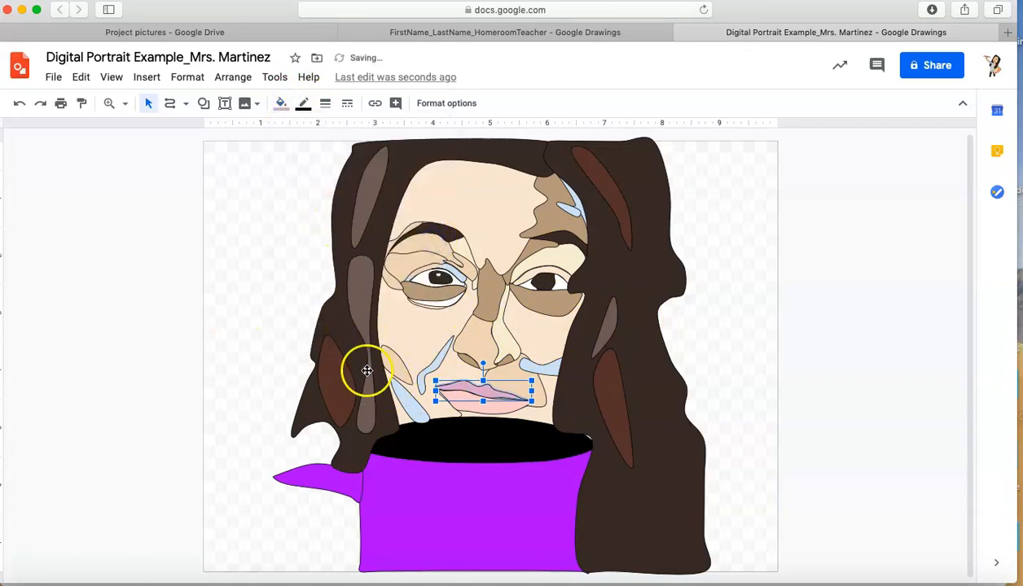
# Fill the small light blue highlight above the right eyebrow with the saved custom pale peach.
pyautogui.click(613, 374)
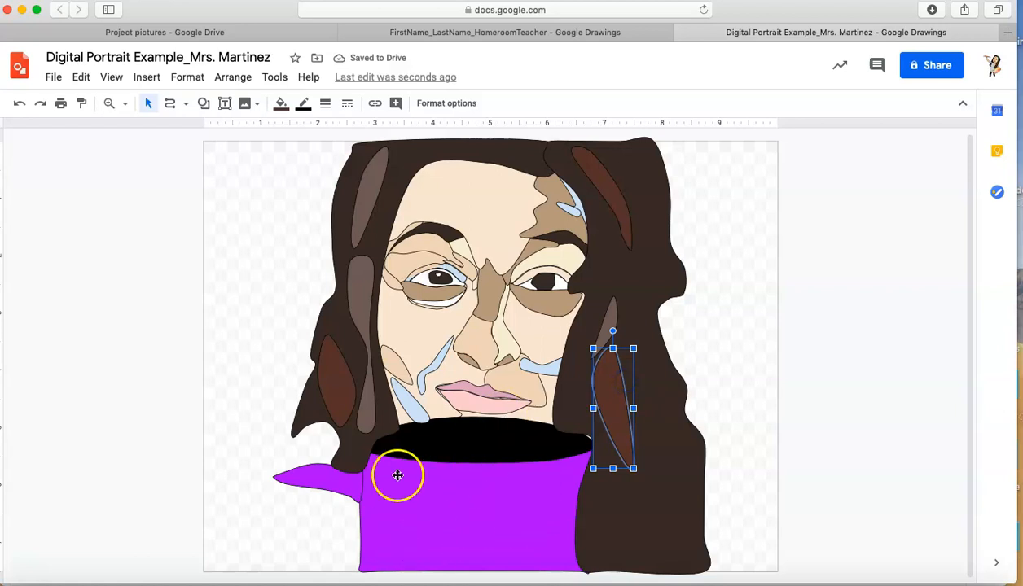
pyautogui.click(570, 207)
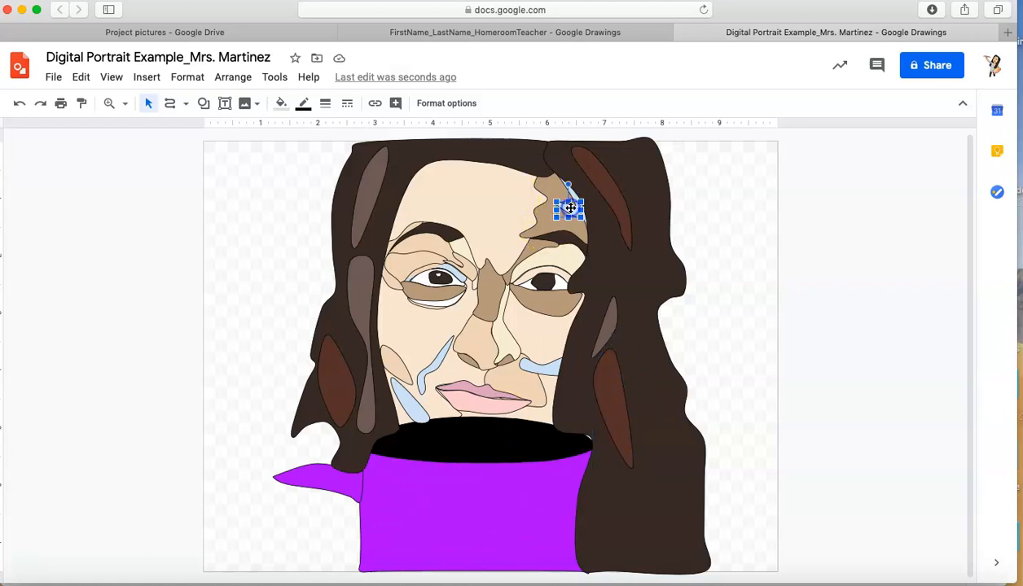
pyautogui.click(280, 104)
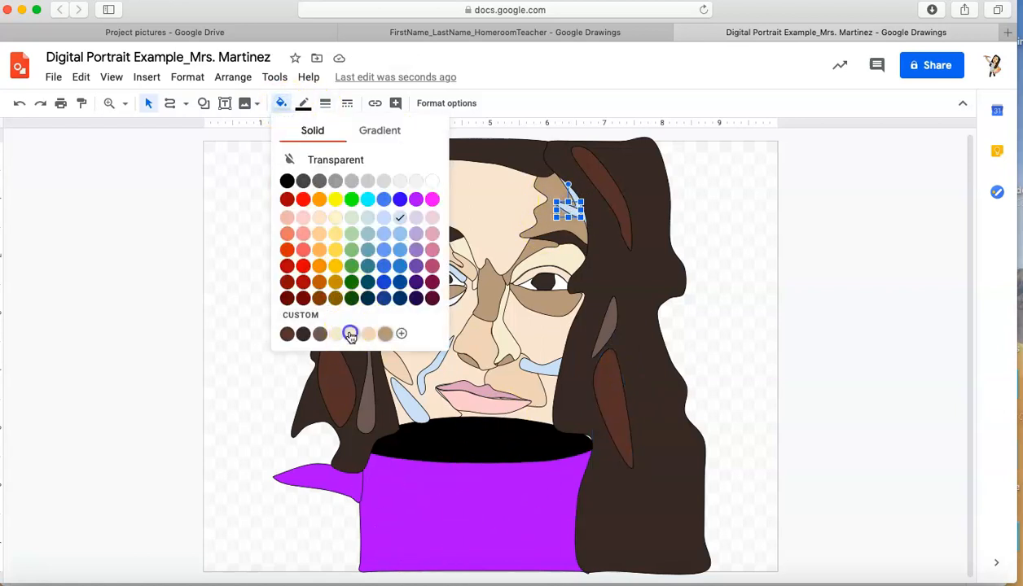
pyautogui.click(350, 333)
pyautogui.click(574, 194)
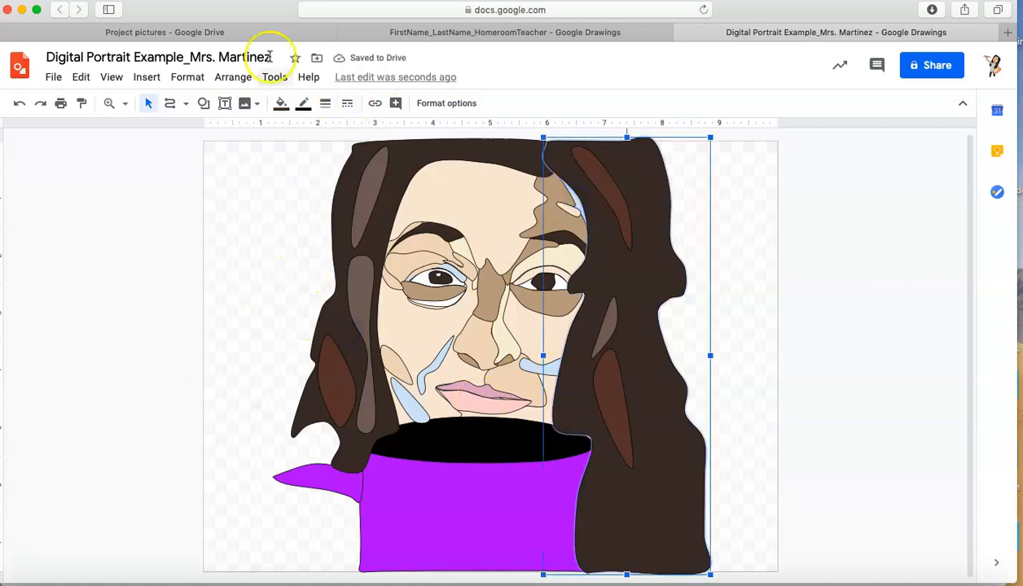
pyautogui.click(281, 103)
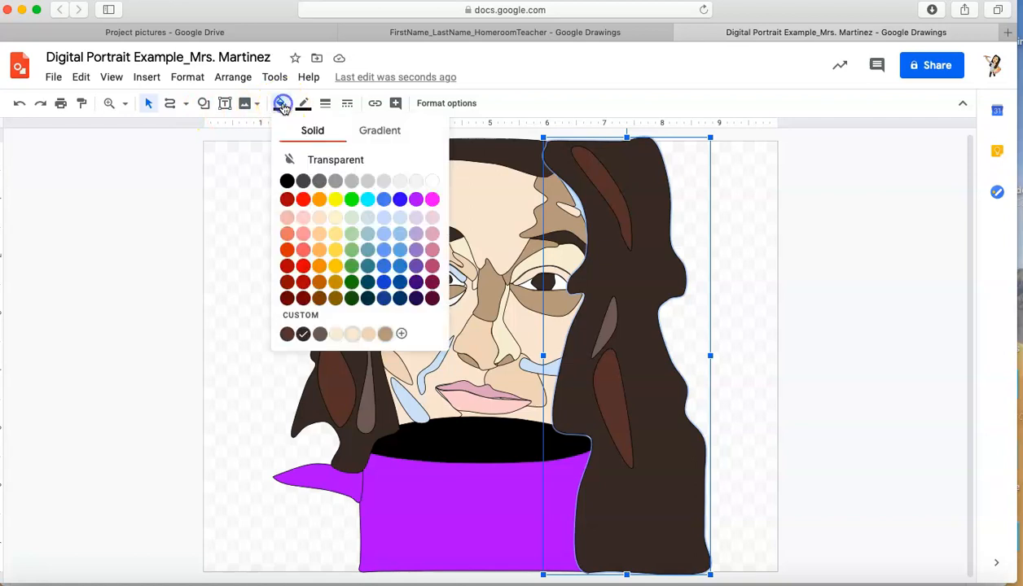
pyautogui.click(286, 335)
pyautogui.click(285, 334)
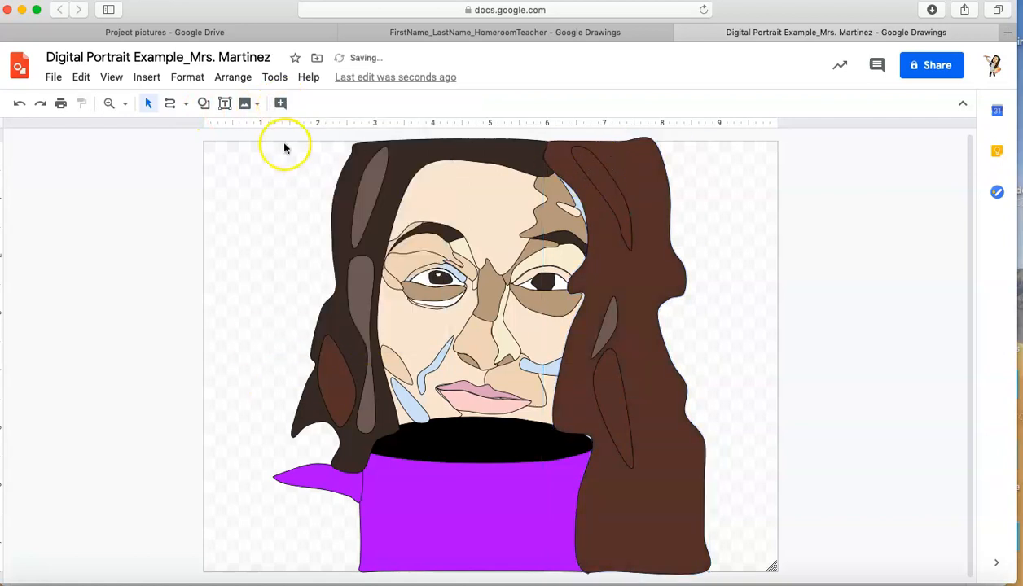
pyautogui.click(20, 102)
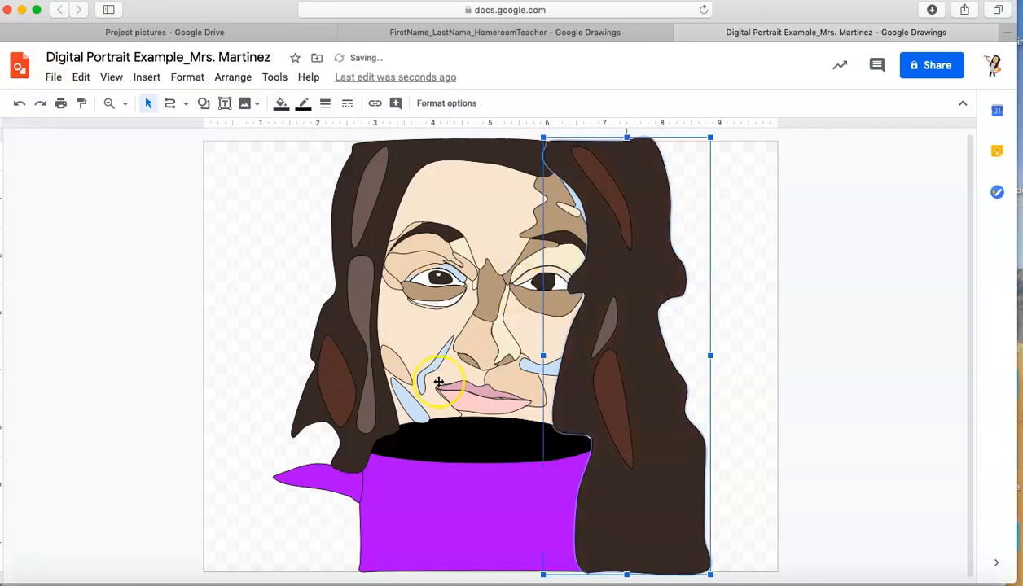
# Try to fill the tan forehead shadow above the right eyebrow with the saved custom dark brown, and undo it.
pyautogui.click(574, 201)
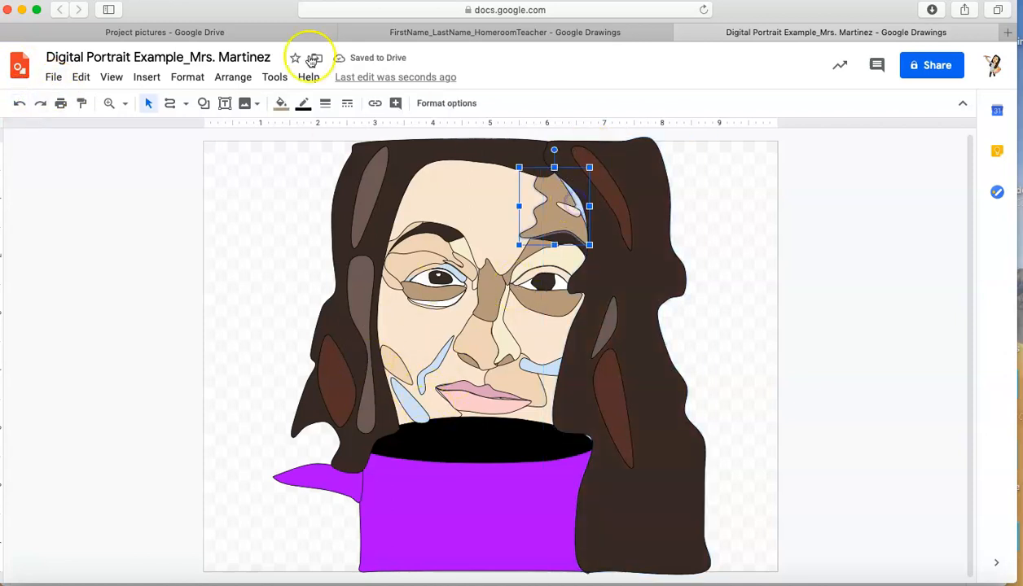
pyautogui.click(281, 103)
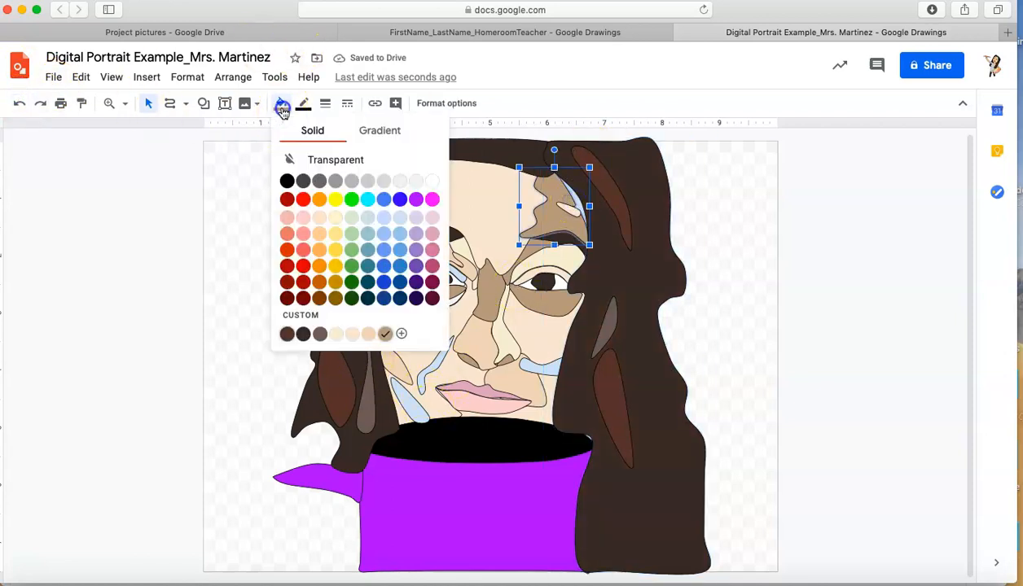
pyautogui.click(307, 335)
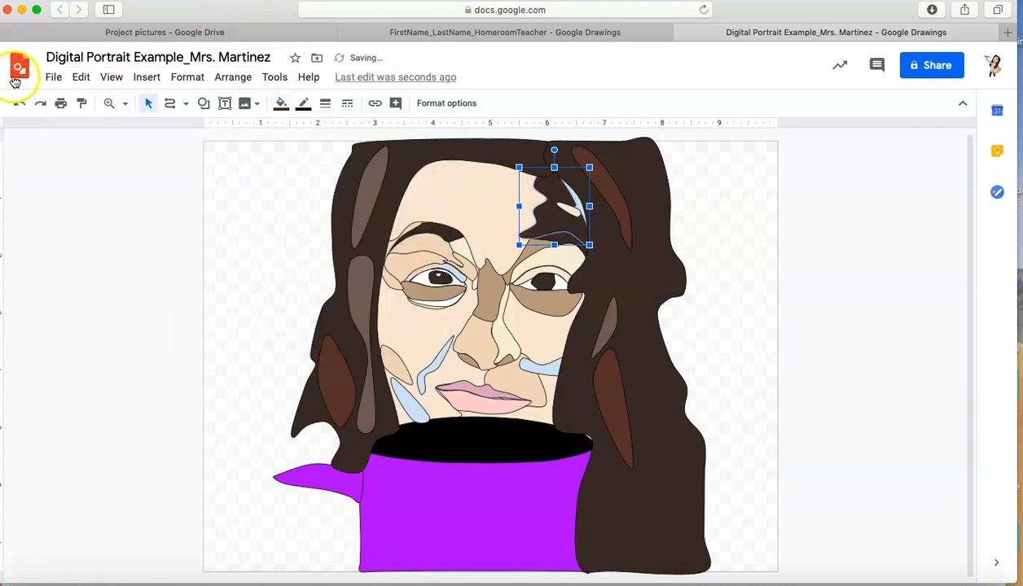
pyautogui.click(19, 103)
# Fill the light blue jaw shape on the lower left cheek with the saved custom pale peach.
pyautogui.click(413, 405)
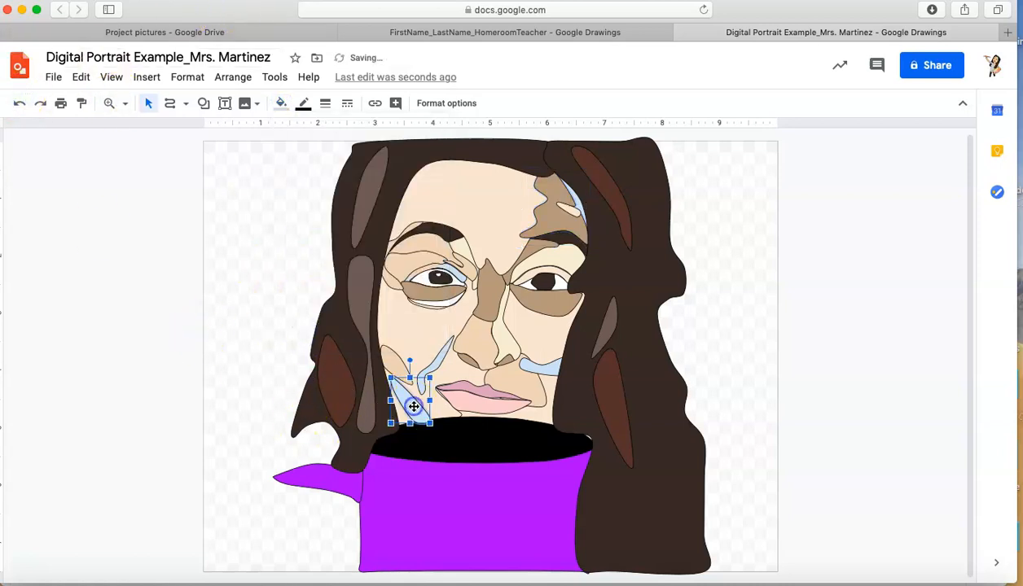
pyautogui.click(281, 104)
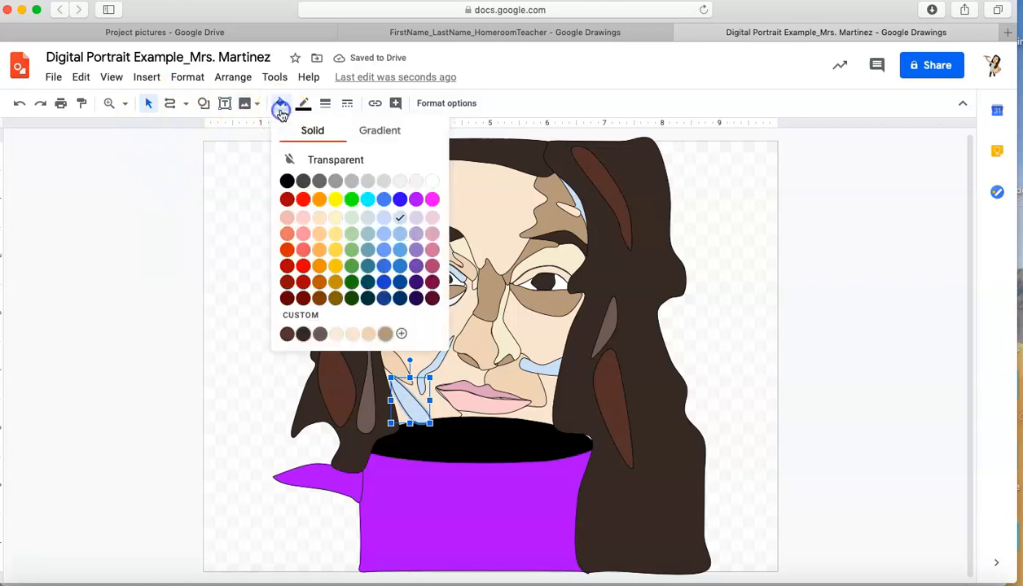
pyautogui.click(350, 336)
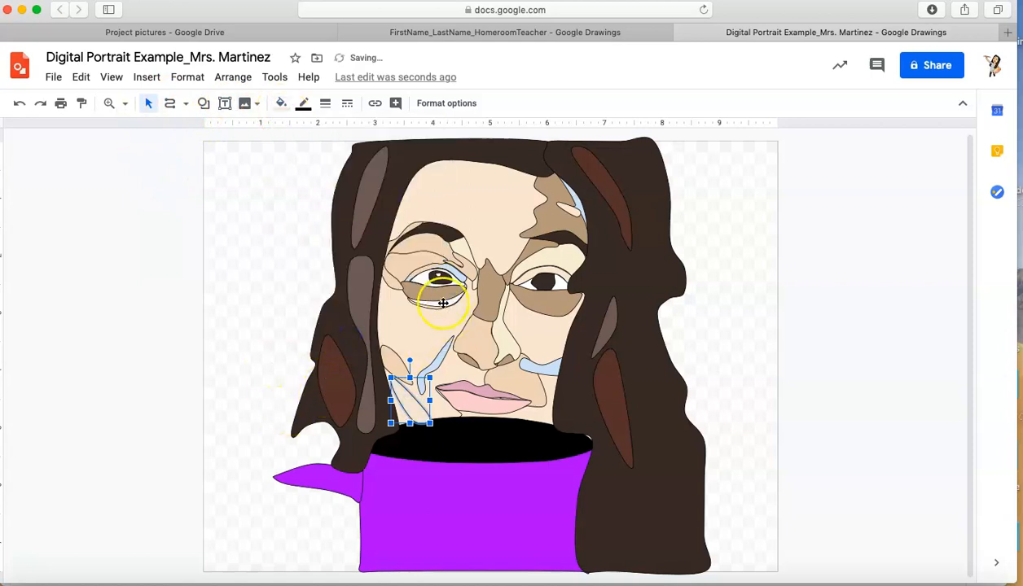
pyautogui.click(443, 303)
# Fill the light blue smile line left of the mouth and the light blue shape on the right cheek with the saved custom tan.
pyautogui.click(424, 365)
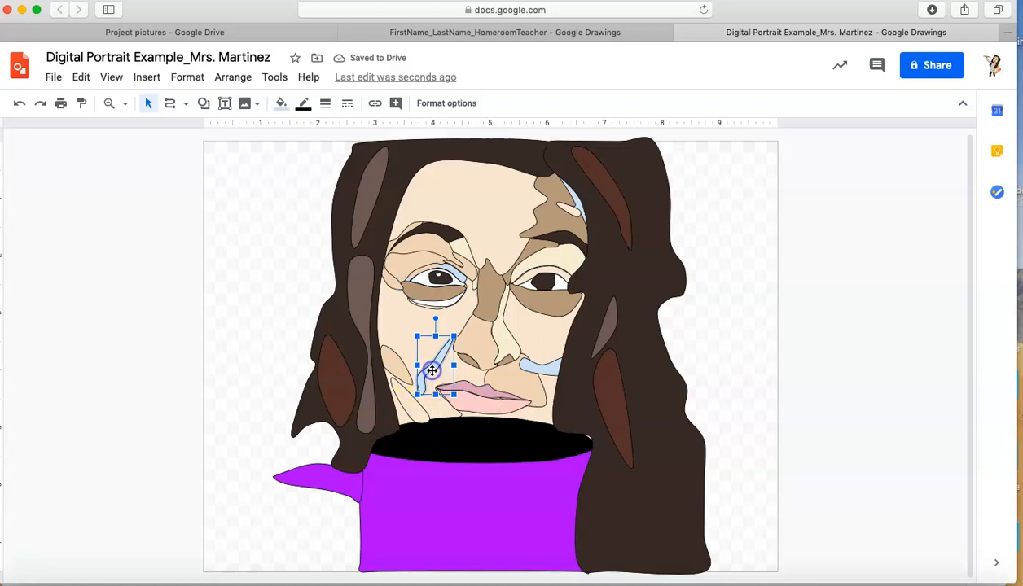
pyautogui.click(281, 105)
pyautogui.click(384, 335)
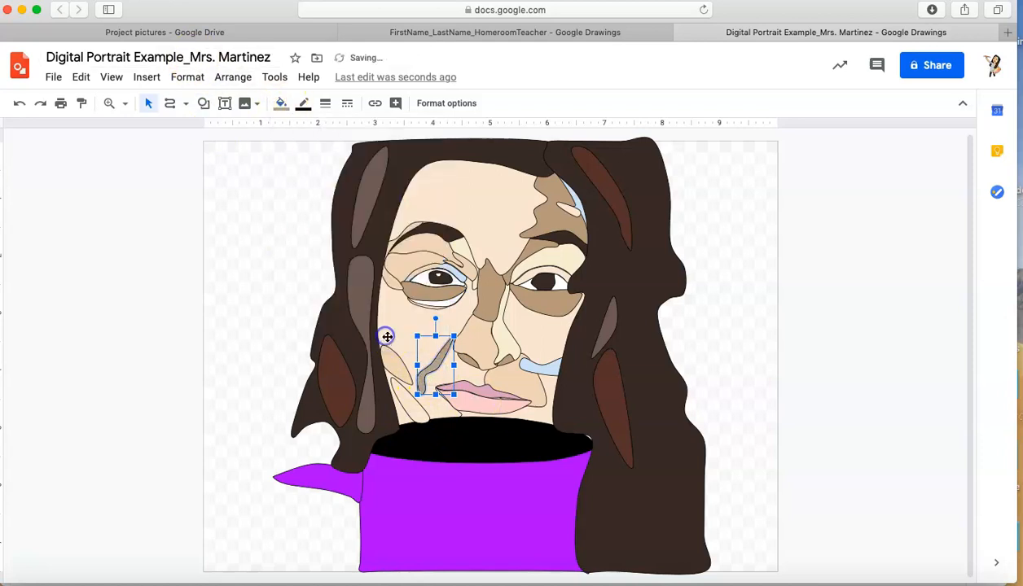
pyautogui.click(544, 376)
pyautogui.click(281, 104)
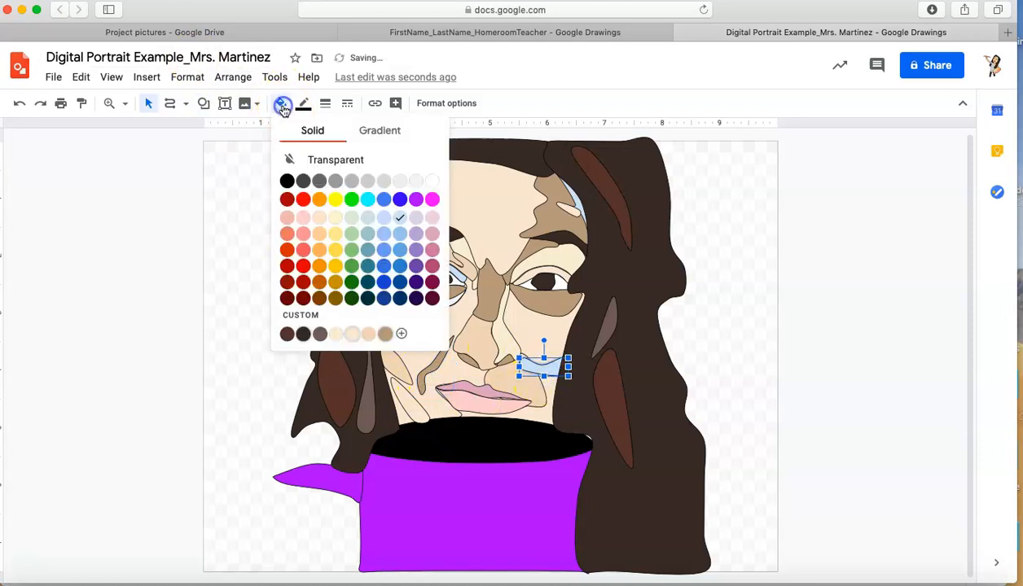
pyautogui.click(383, 335)
pyautogui.click(202, 374)
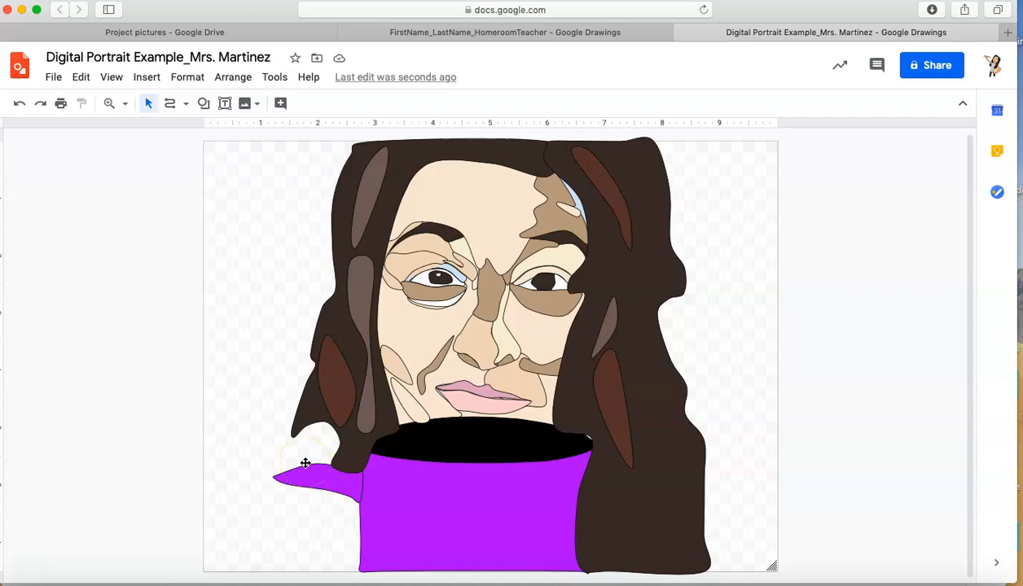
# Fill the peach shape at the inner corner of the left eye with the saved custom pale cream.
pyautogui.click(451, 274)
pyautogui.click(450, 271)
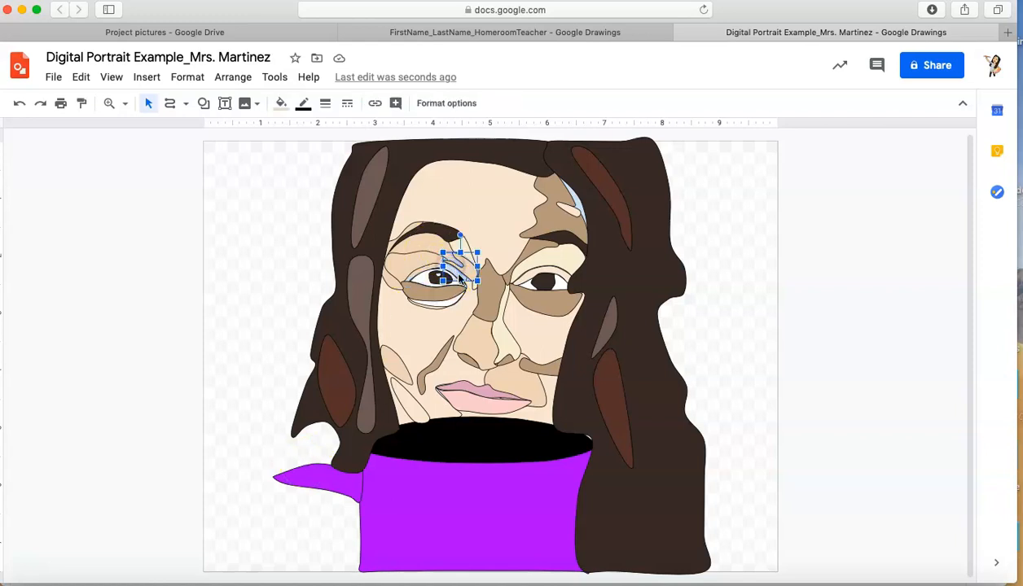
pyautogui.click(448, 268)
pyautogui.click(450, 267)
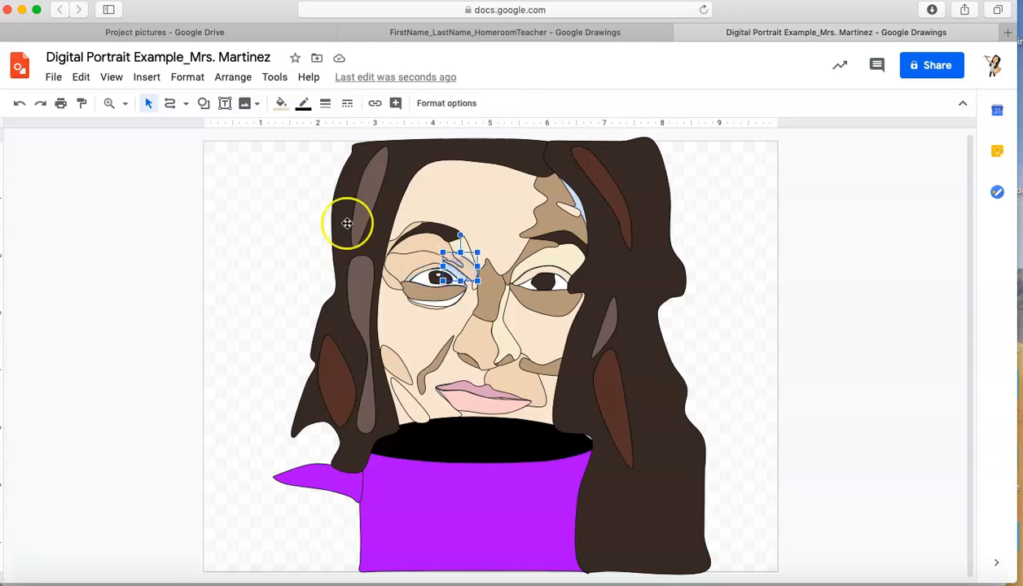
pyautogui.click(280, 102)
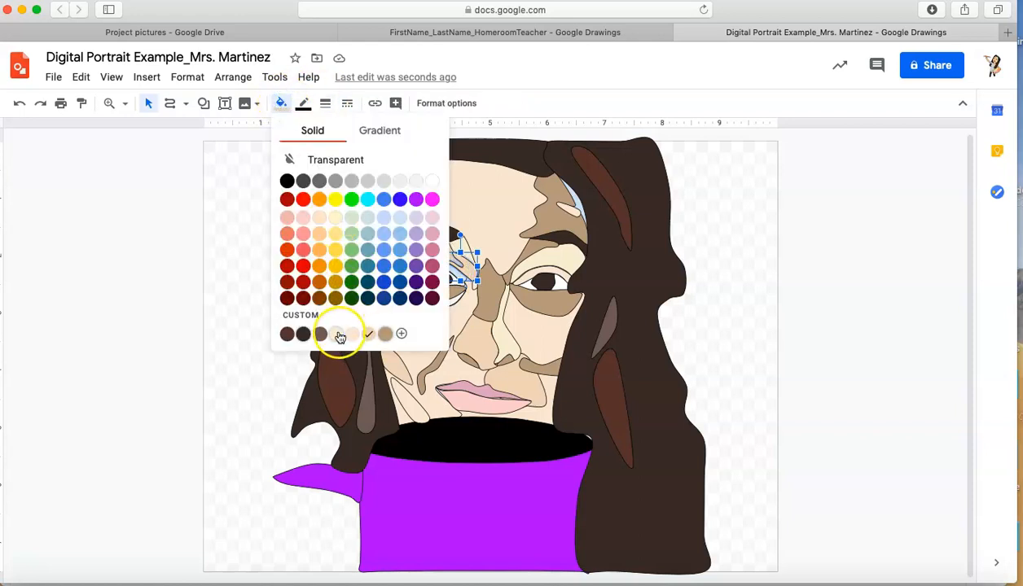
pyautogui.click(339, 334)
pyautogui.click(652, 363)
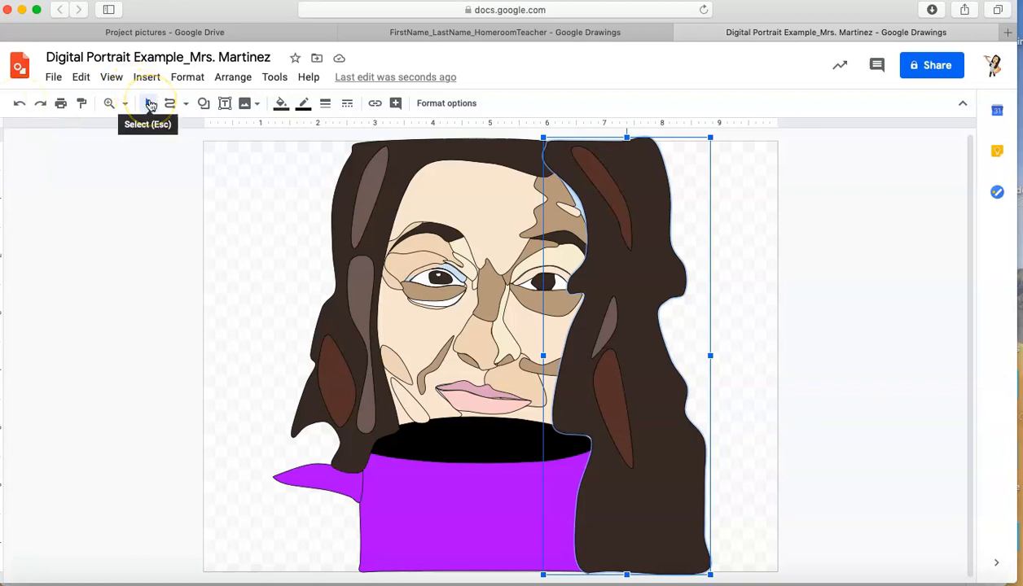
pyautogui.click(290, 222)
pyautogui.click(361, 190)
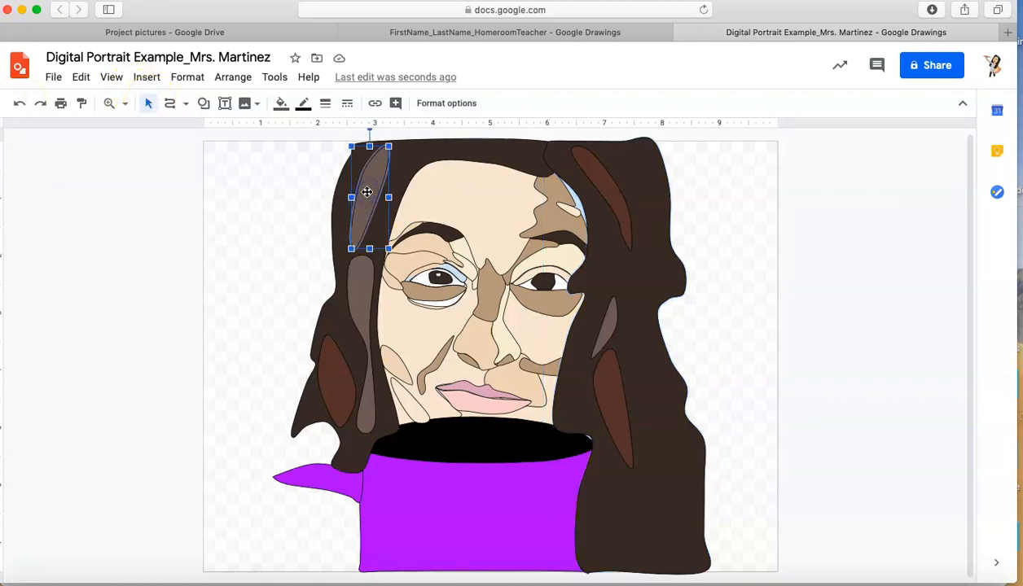
pyautogui.click(425, 152)
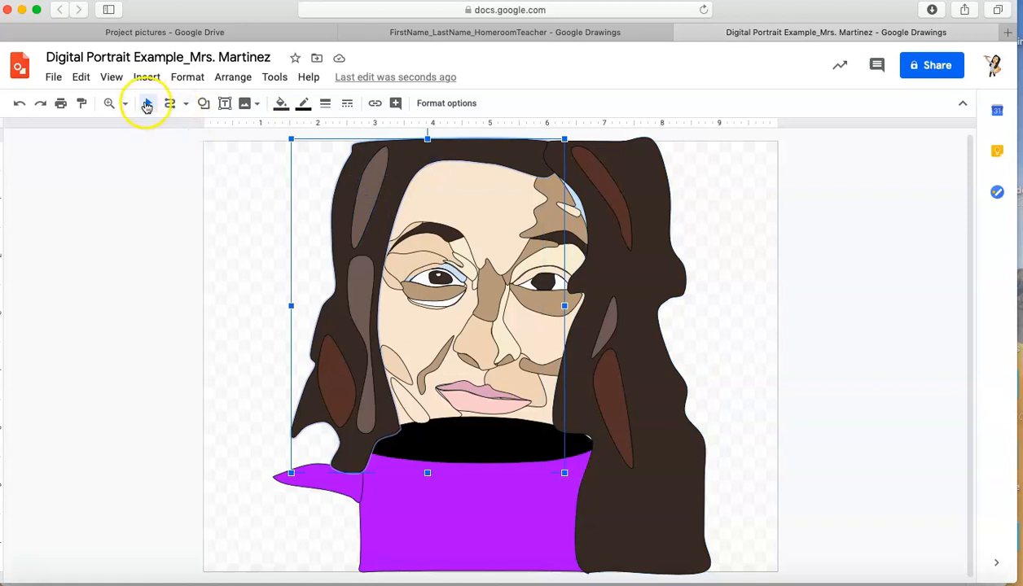
pyautogui.click(146, 103)
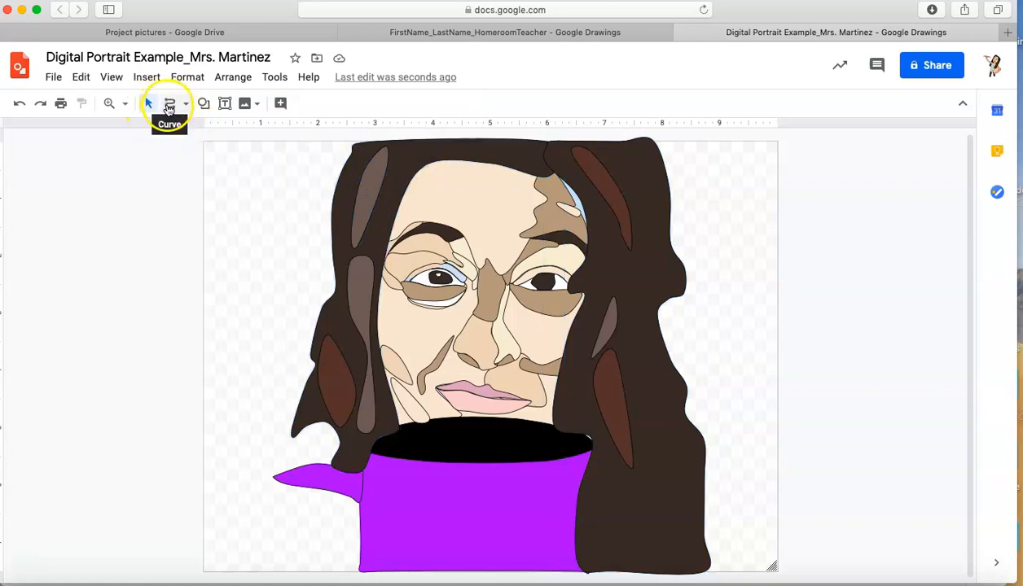
# Draw a closed rounded shape with the Curve tool in the blank area left of the hair, and delete it.
pyautogui.click(186, 103)
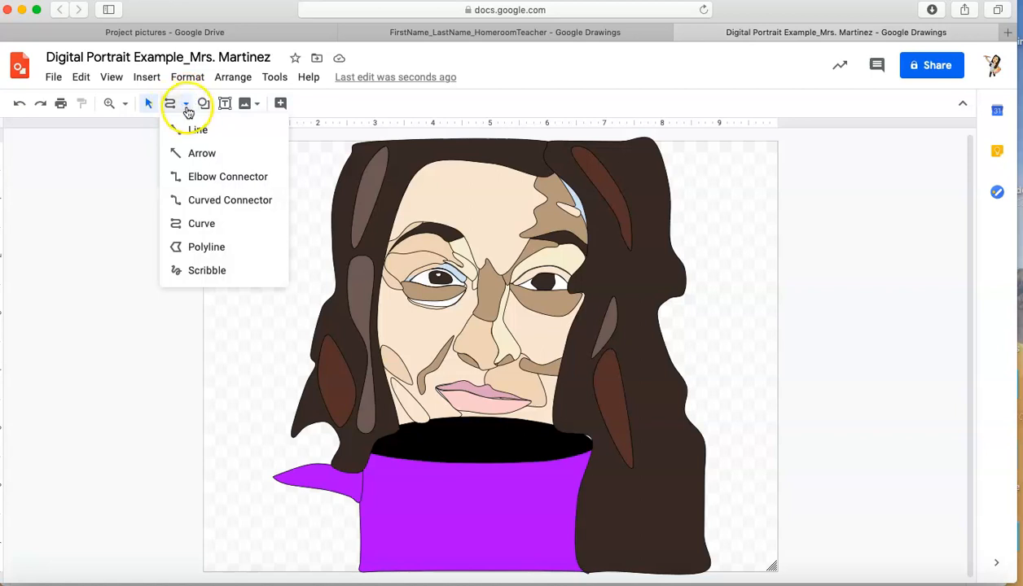
pyautogui.click(207, 226)
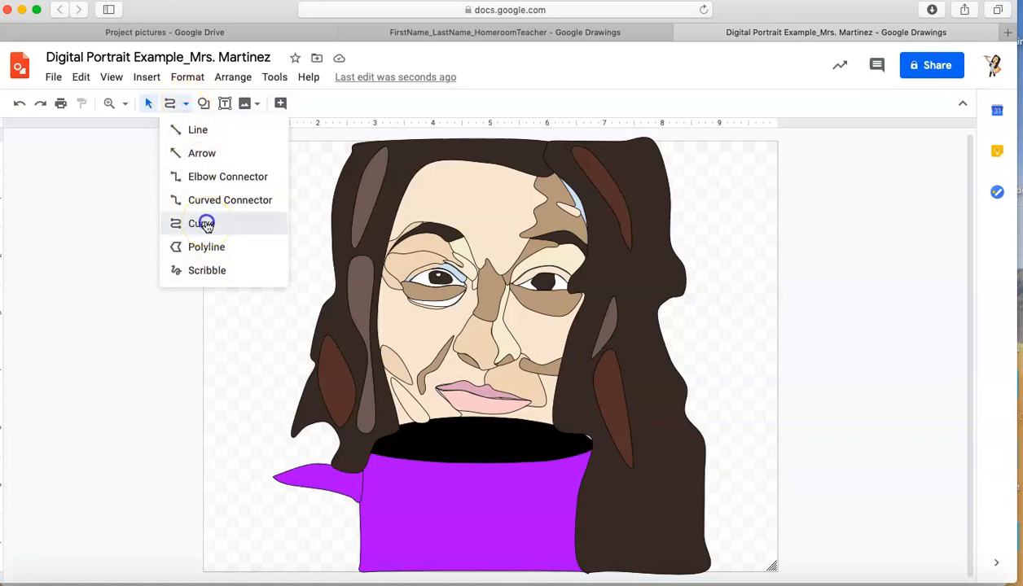
pyautogui.click(252, 196)
pyautogui.click(218, 214)
pyautogui.click(235, 289)
pyautogui.click(277, 259)
pyautogui.click(283, 211)
pyautogui.click(251, 197)
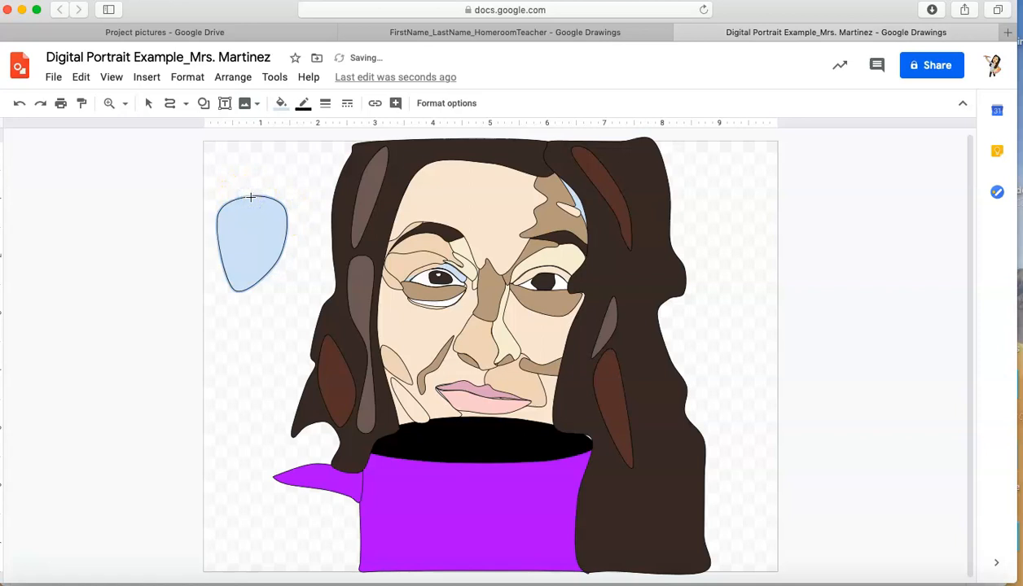
pyautogui.press('BackSpace')
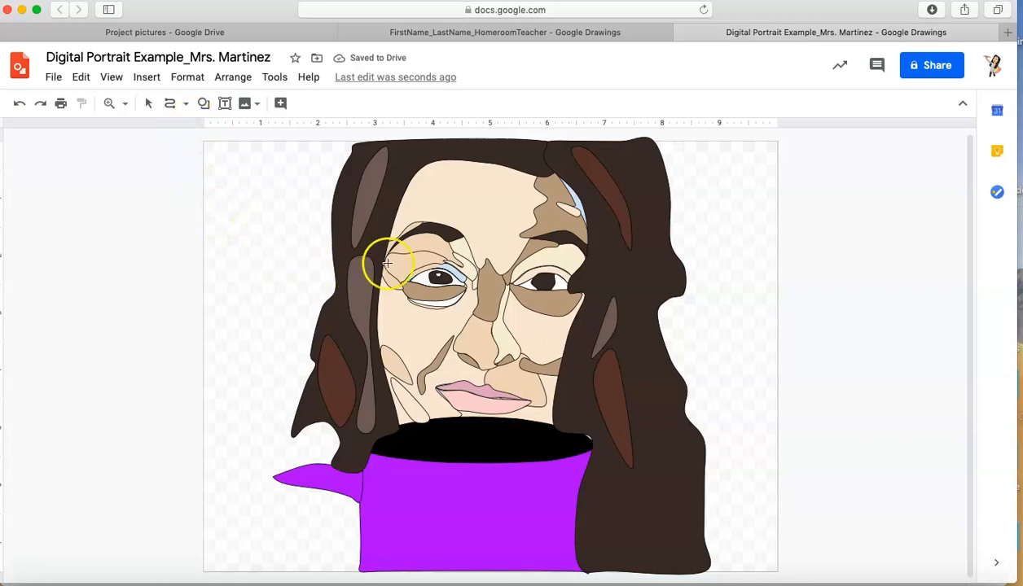
pyautogui.click(148, 103)
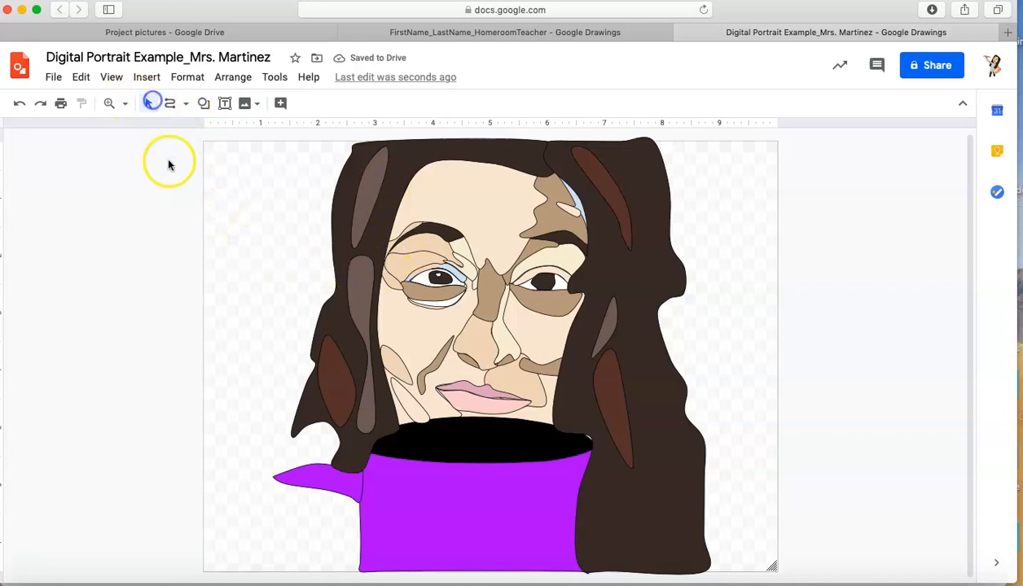
# View the fill colours available for the upper left grayish-brown hair highlight, and deselect it without changing its colour.
pyautogui.click(371, 180)
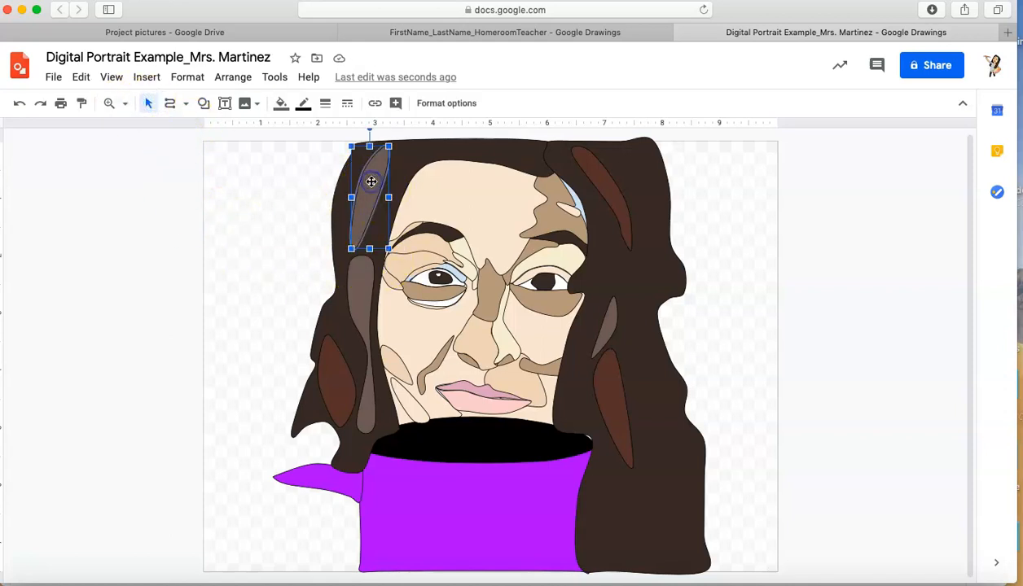
pyautogui.click(281, 105)
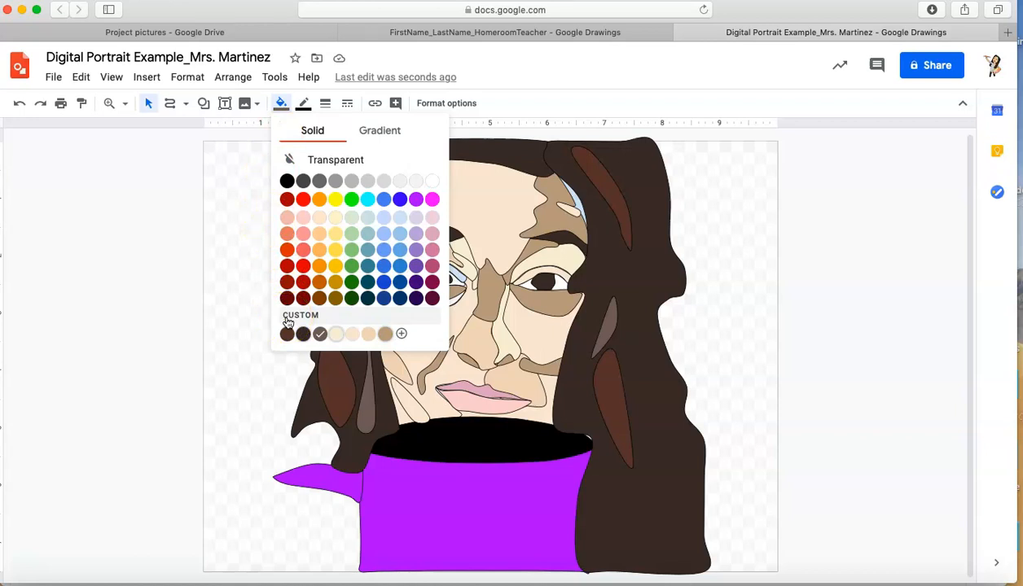
pyautogui.click(197, 207)
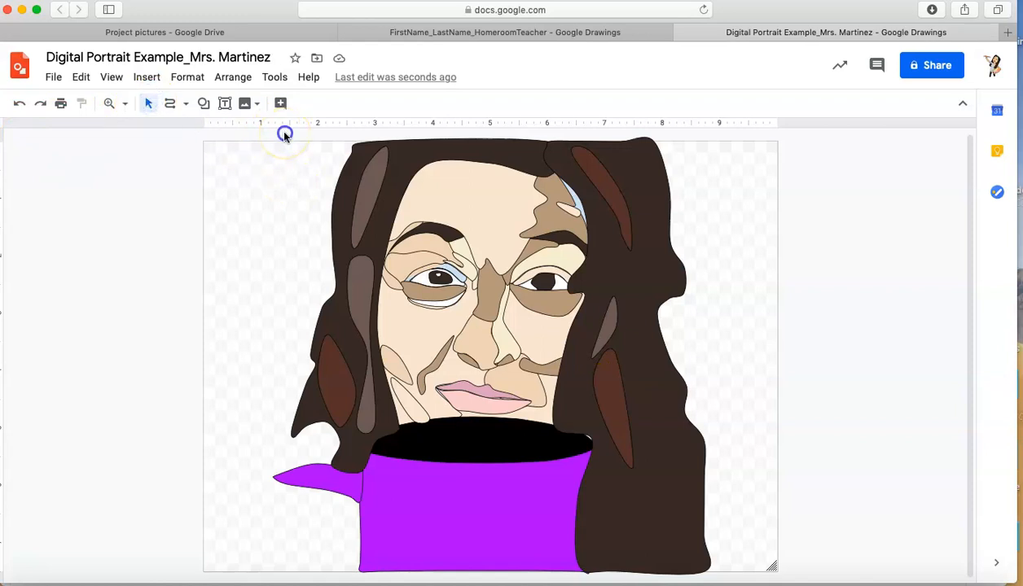
# Select all shapes of the portrait together, make their border colour transparent, and deselect them.
pyautogui.moveTo(284, 134)
pyautogui.mouseDown()
pyautogui.moveTo(624, 521)
pyautogui.moveTo(734, 566)
pyautogui.mouseUp()
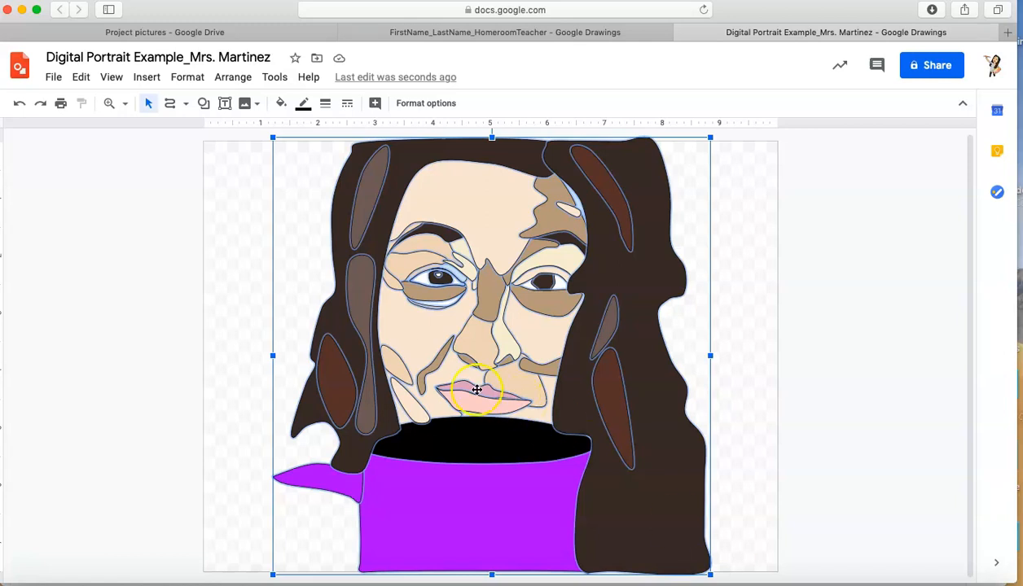
pyautogui.click(306, 111)
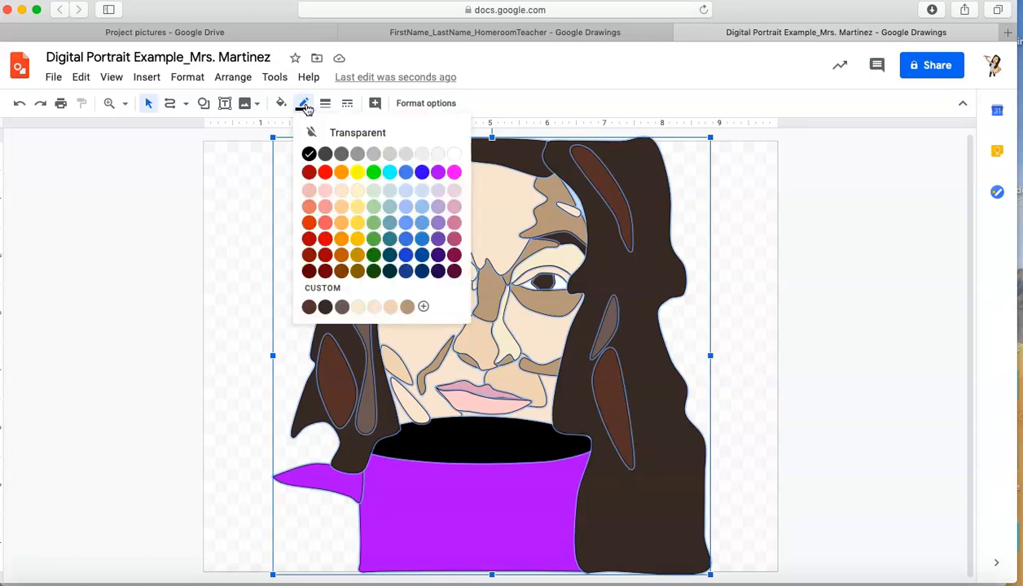
pyautogui.click(335, 135)
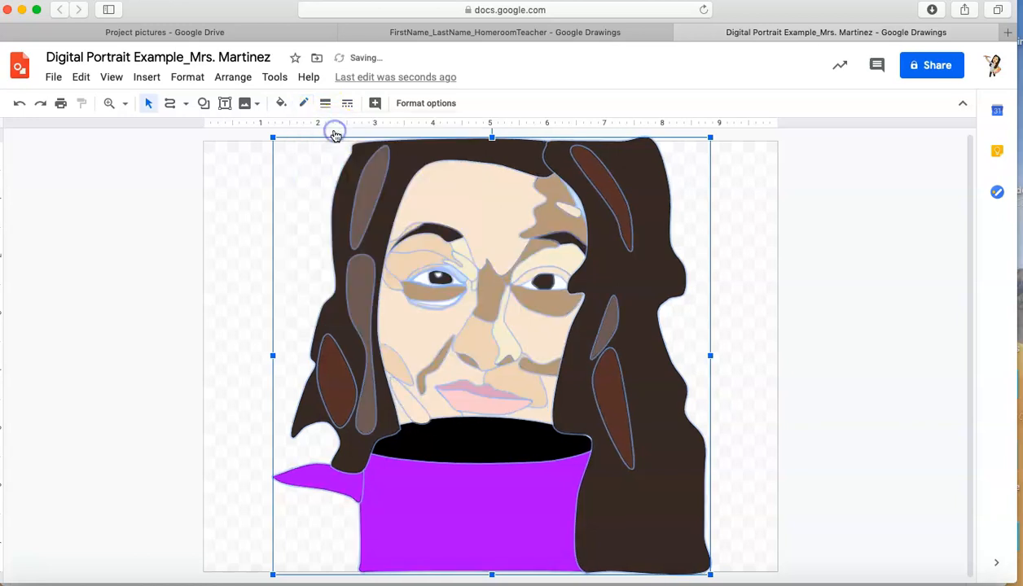
pyautogui.click(219, 242)
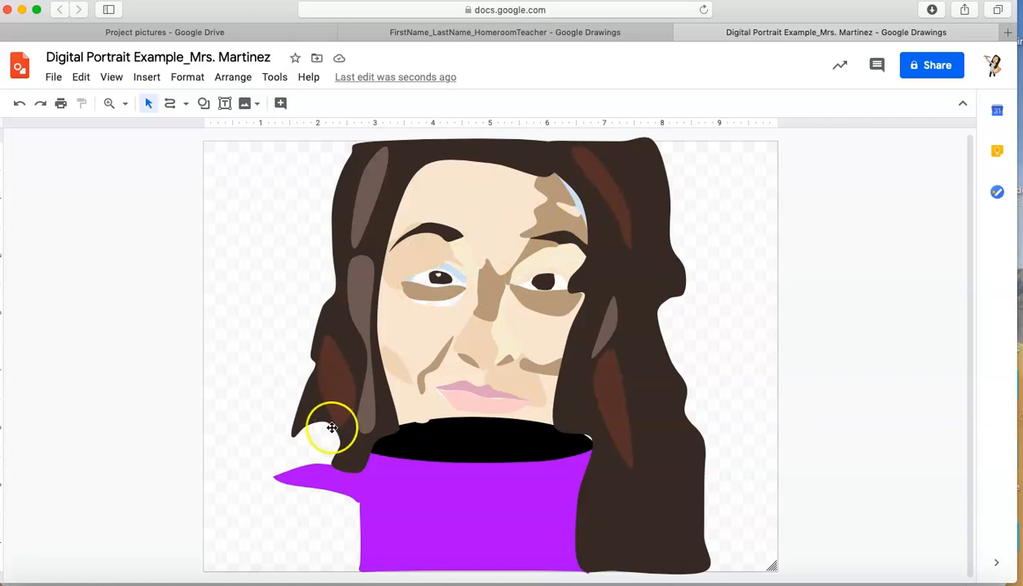
# Switch to the FirstName_LastName_HomeroomTeacher drawing to view the other portrait.
pyautogui.click(437, 37)
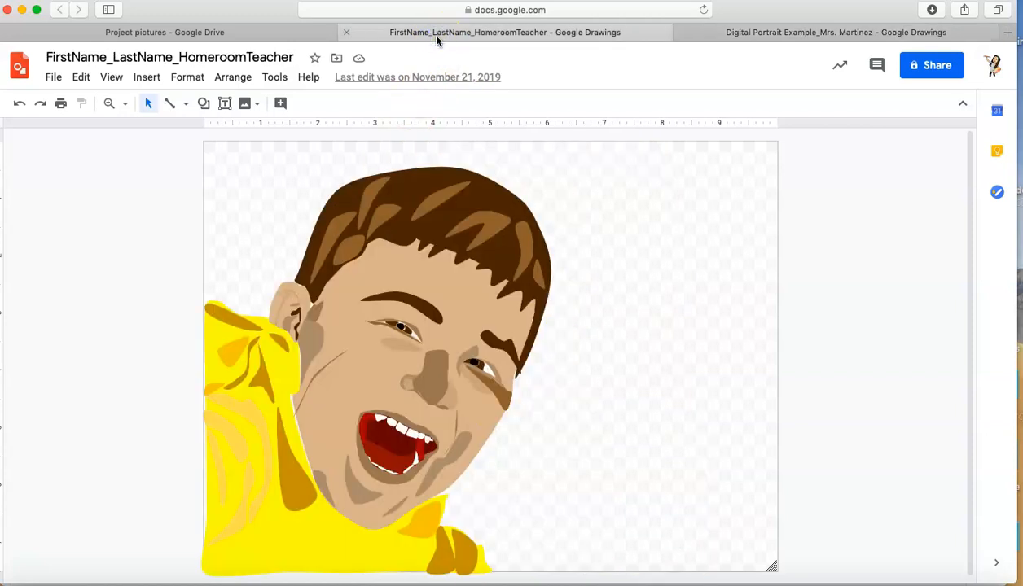